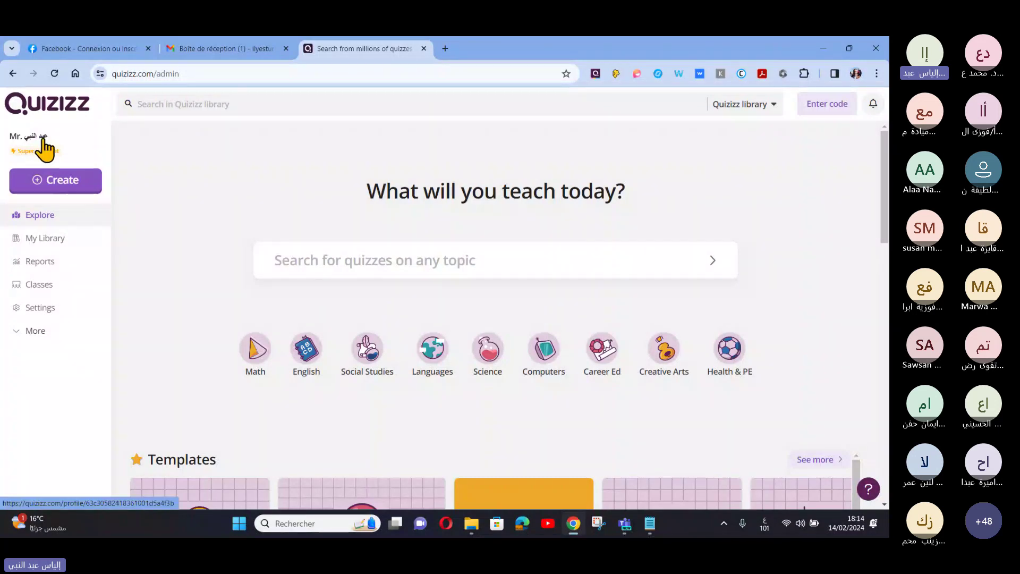
- Open the Super Trainer Program from the teacher profile and view the options for inviting teachers to the training lesson
{"action": "left_click", "coordinate": [45, 149]}
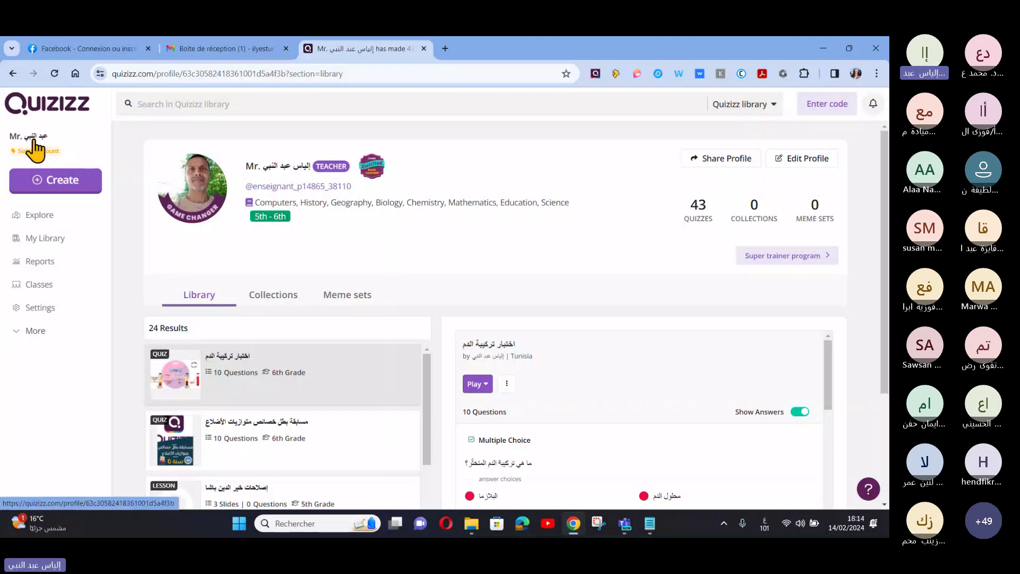
{"action": "left_click", "coordinate": [779, 258]}
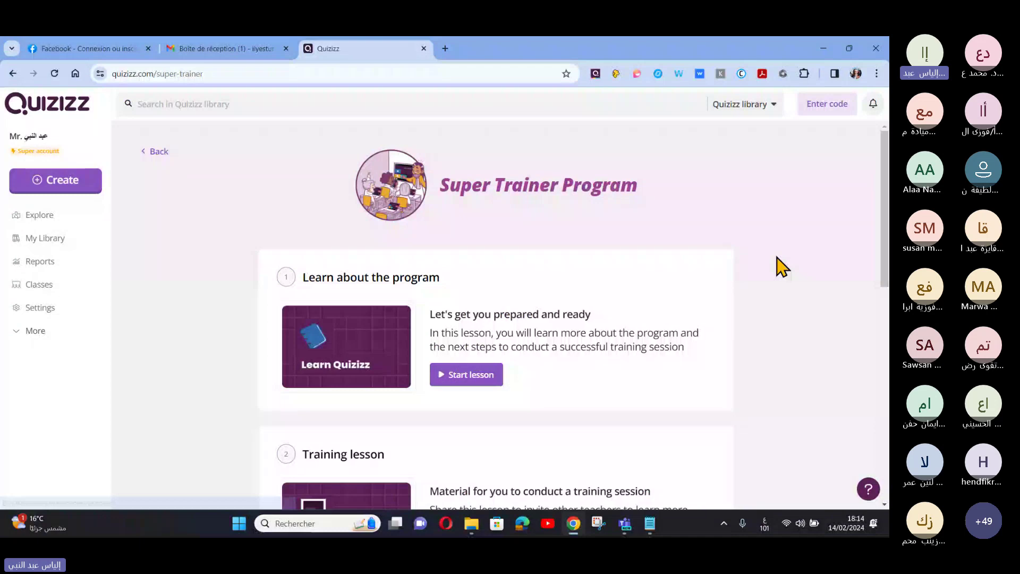
{"action": "scroll", "coordinate": [475, 272], "scroll_direction": "down", "scroll_amount": 2}
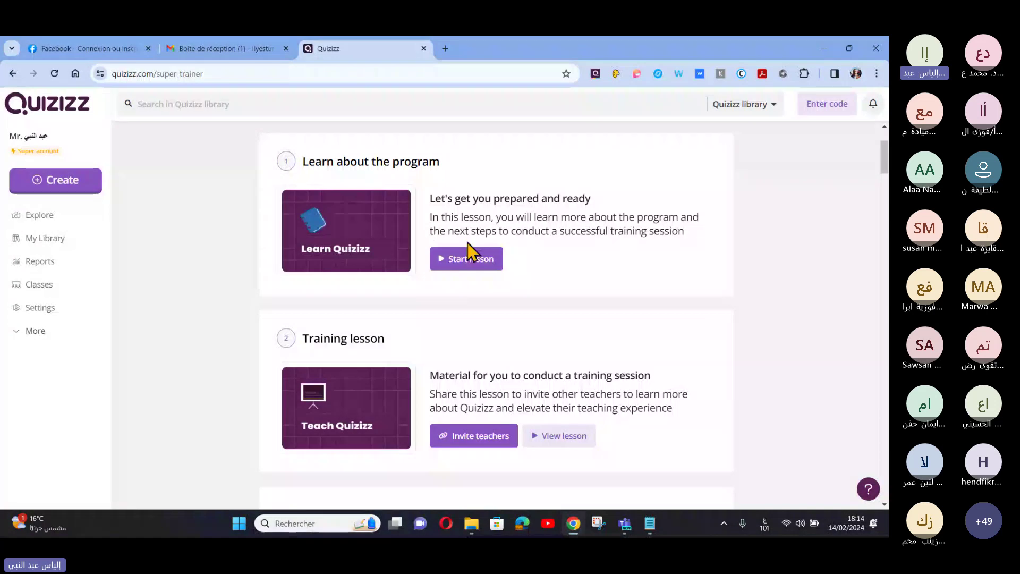
{"action": "scroll", "coordinate": [538, 269], "scroll_direction": "down", "scroll_amount": 3}
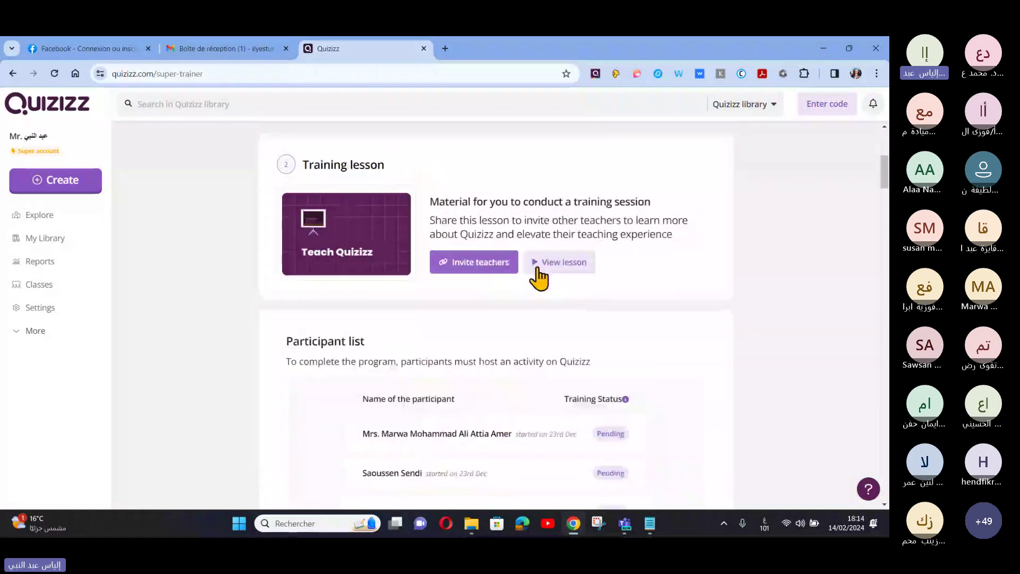
{"action": "left_click", "coordinate": [473, 271]}
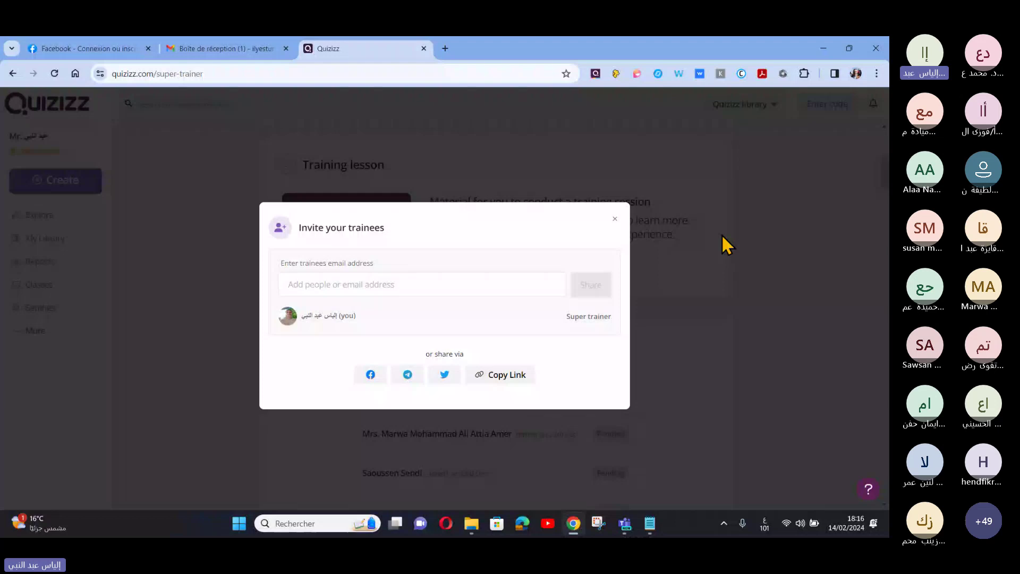
{"action": "left_click", "coordinate": [614, 219]}
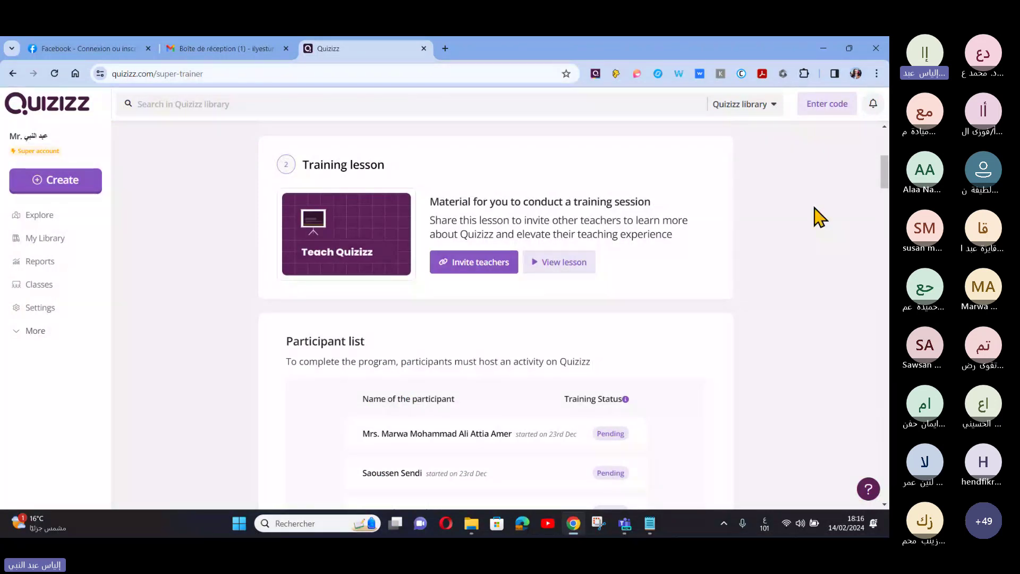
- Examine the training status of the participants through the whole participant list, down to the trainer levels
{"action": "scroll", "coordinate": [720, 276], "scroll_direction": "down", "scroll_amount": 3}
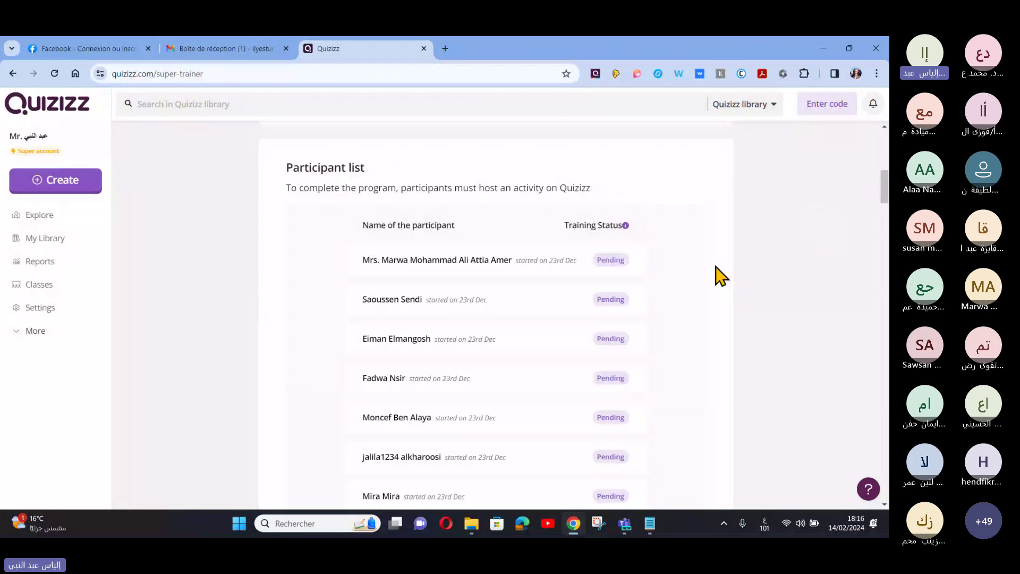
{"action": "scroll", "coordinate": [721, 276], "scroll_direction": "down", "scroll_amount": 1}
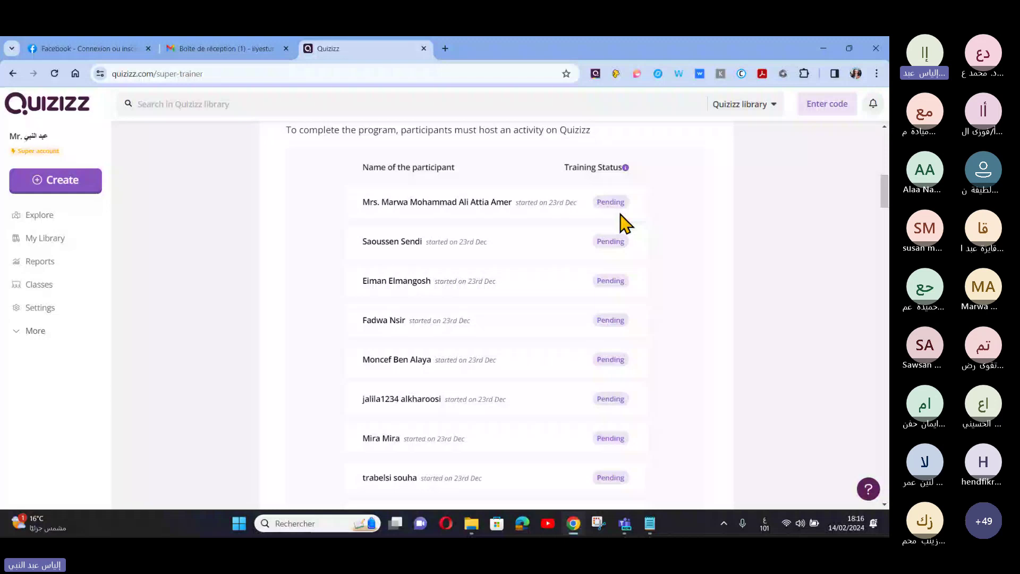
{"action": "scroll", "coordinate": [624, 228], "scroll_direction": "down", "scroll_amount": 2}
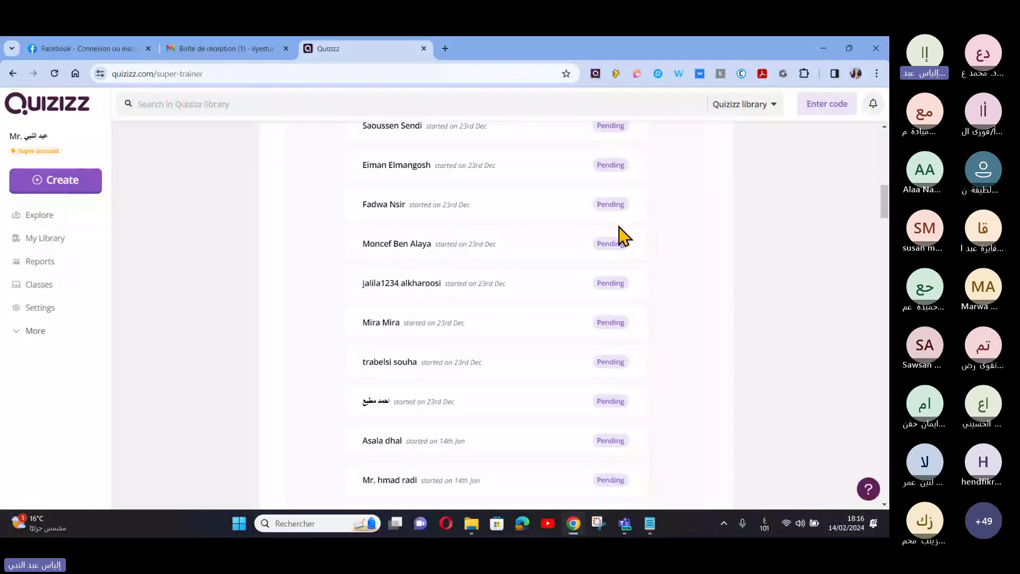
{"action": "scroll", "coordinate": [619, 229], "scroll_direction": "down", "scroll_amount": 5}
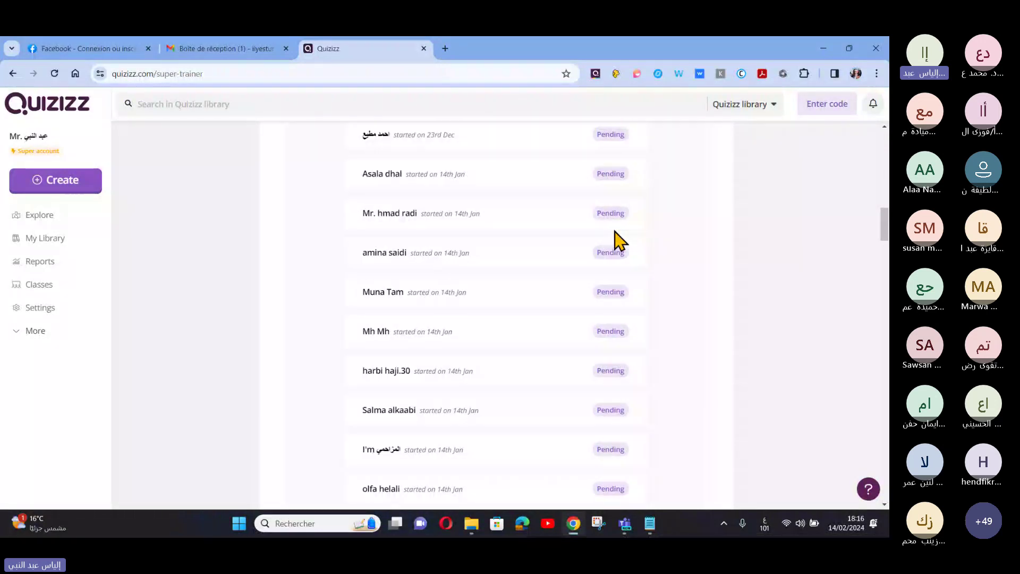
{"action": "scroll", "coordinate": [615, 233], "scroll_direction": "down", "scroll_amount": 10}
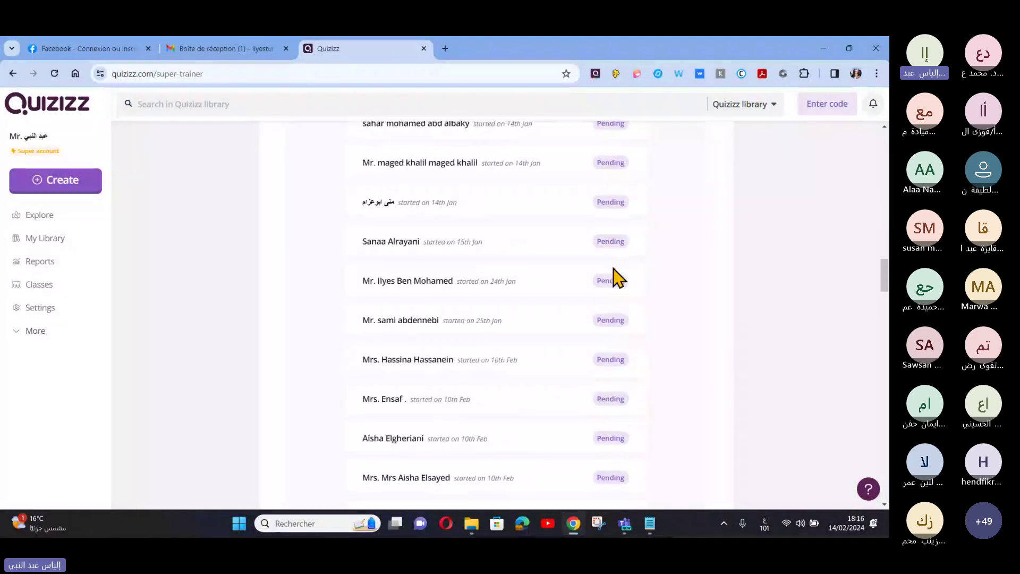
{"action": "scroll", "coordinate": [615, 277], "scroll_direction": "down", "scroll_amount": 2}
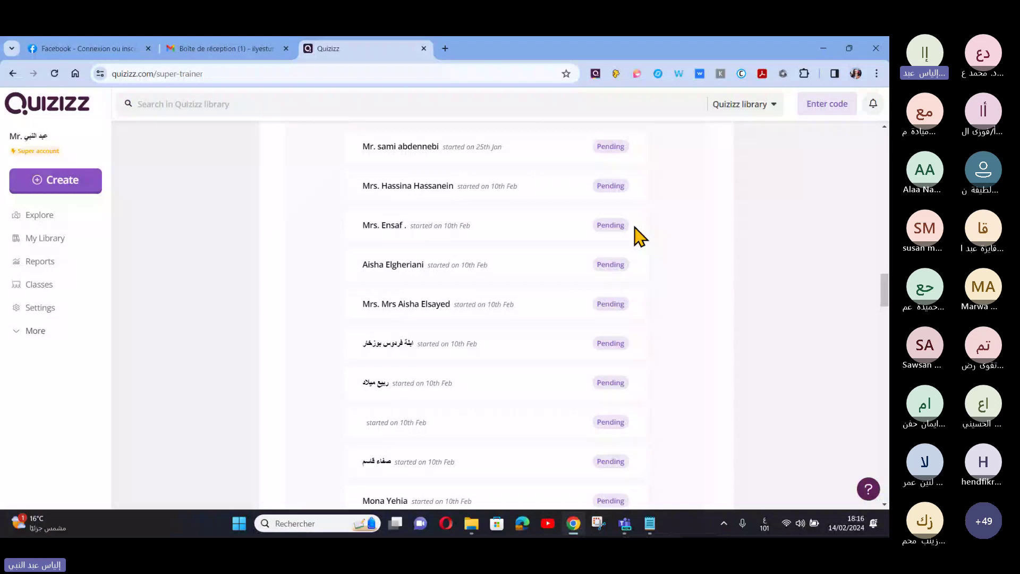
{"action": "scroll", "coordinate": [370, 226], "scroll_direction": "down", "scroll_amount": 1}
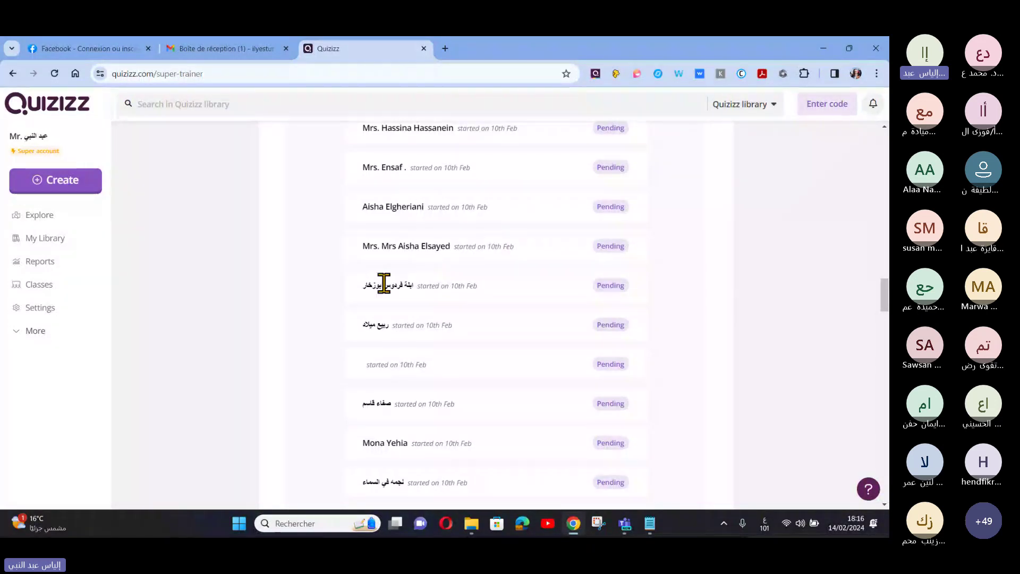
{"action": "scroll", "coordinate": [384, 283], "scroll_direction": "down", "scroll_amount": 1}
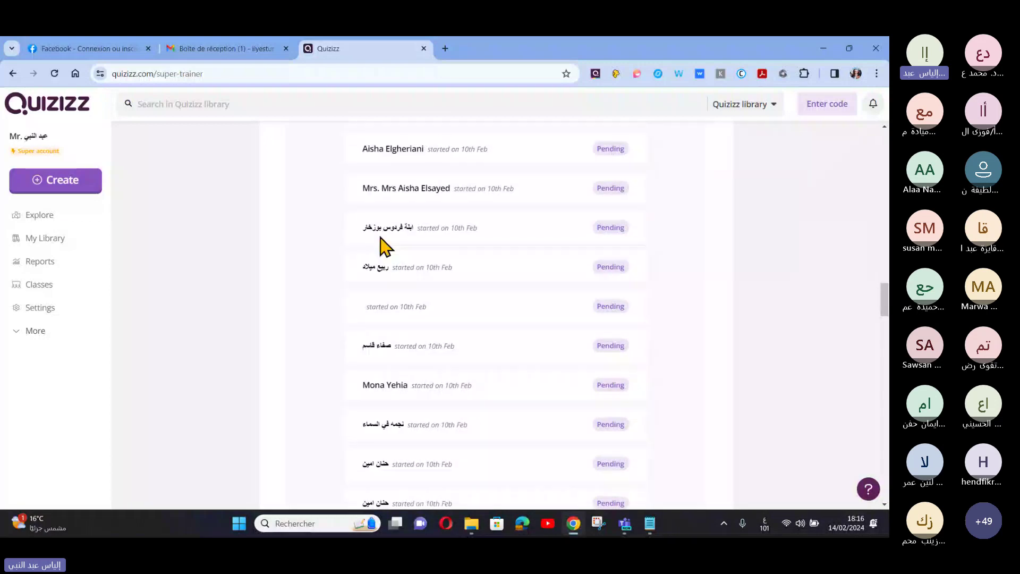
{"action": "scroll", "coordinate": [426, 273], "scroll_direction": "down", "scroll_amount": 2}
{"action": "scroll", "coordinate": [429, 265], "scroll_direction": "down", "scroll_amount": 2}
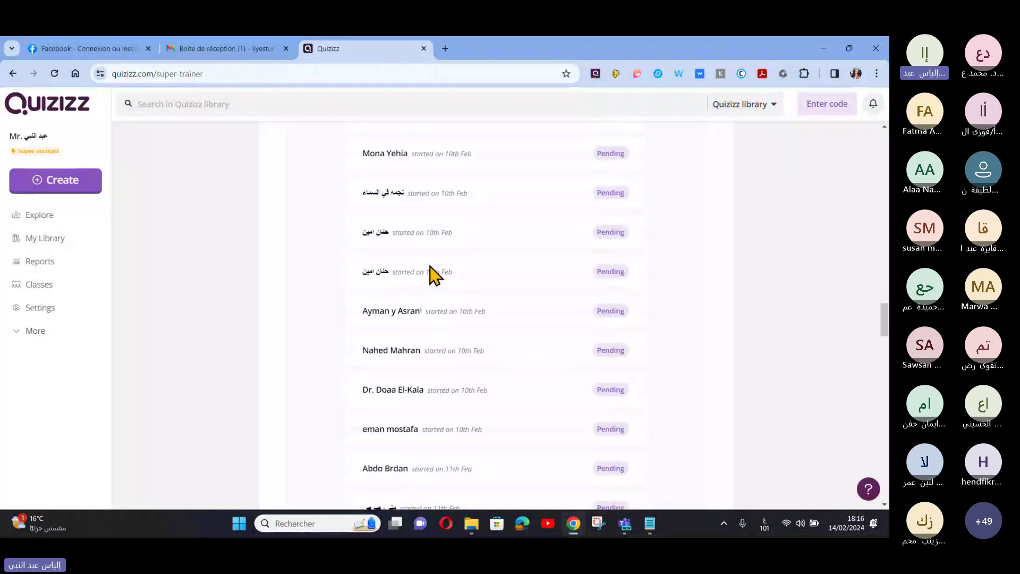
{"action": "scroll", "coordinate": [431, 274], "scroll_direction": "down", "scroll_amount": 2}
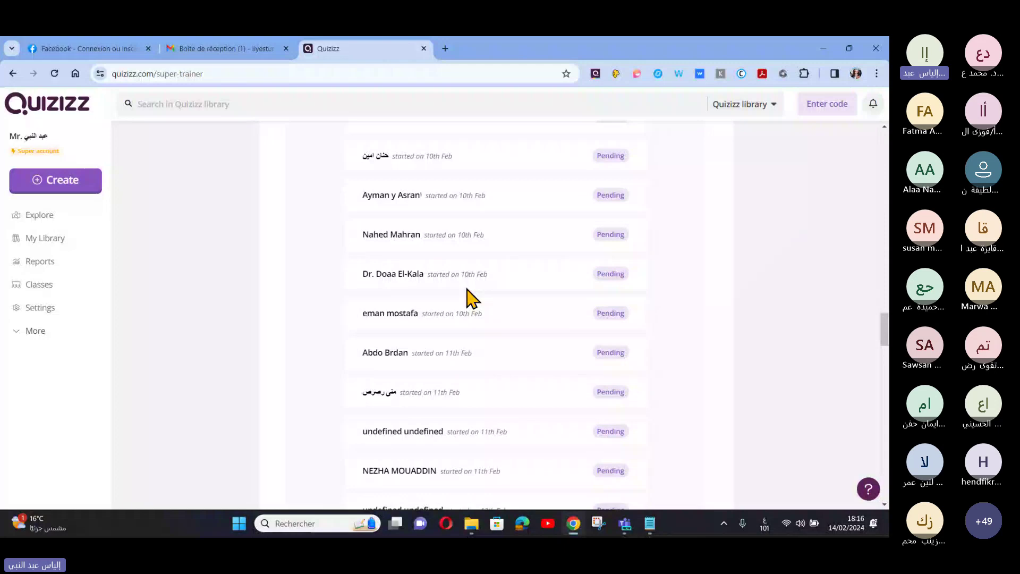
{"action": "scroll", "coordinate": [471, 299], "scroll_direction": "down", "scroll_amount": 1}
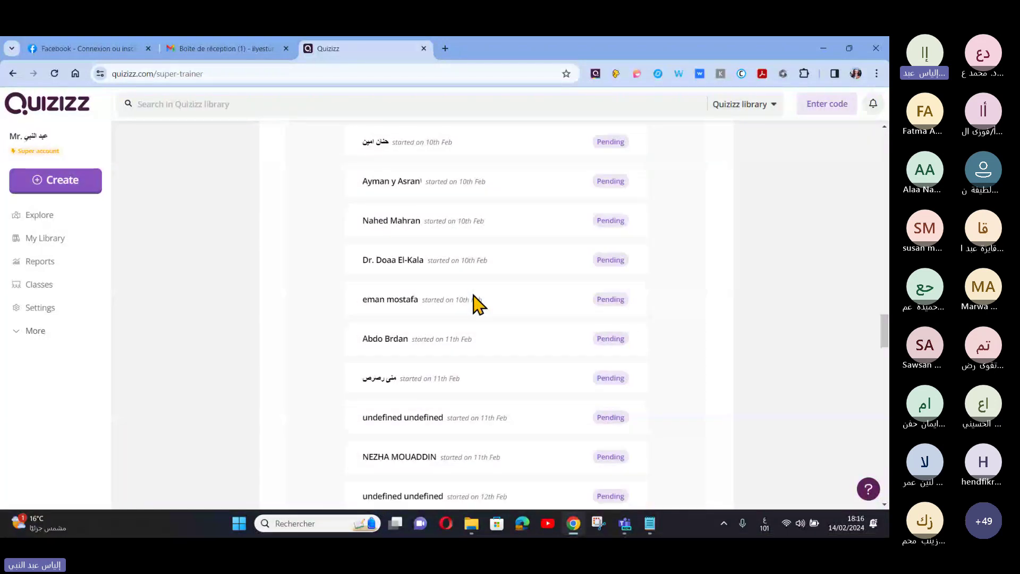
{"action": "scroll", "coordinate": [478, 304], "scroll_direction": "down", "scroll_amount": 7}
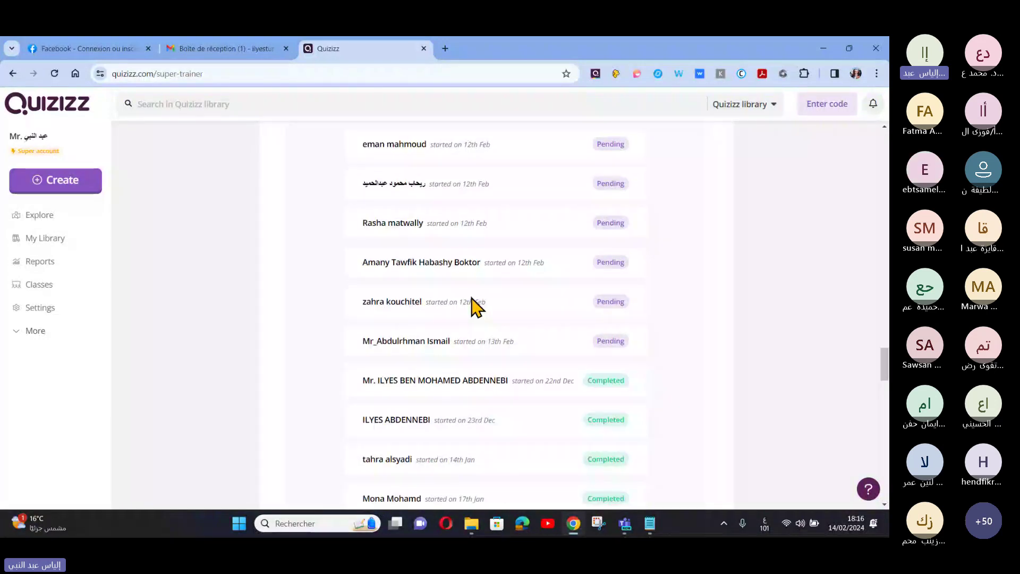
{"action": "scroll", "coordinate": [508, 296], "scroll_direction": "down", "scroll_amount": 2}
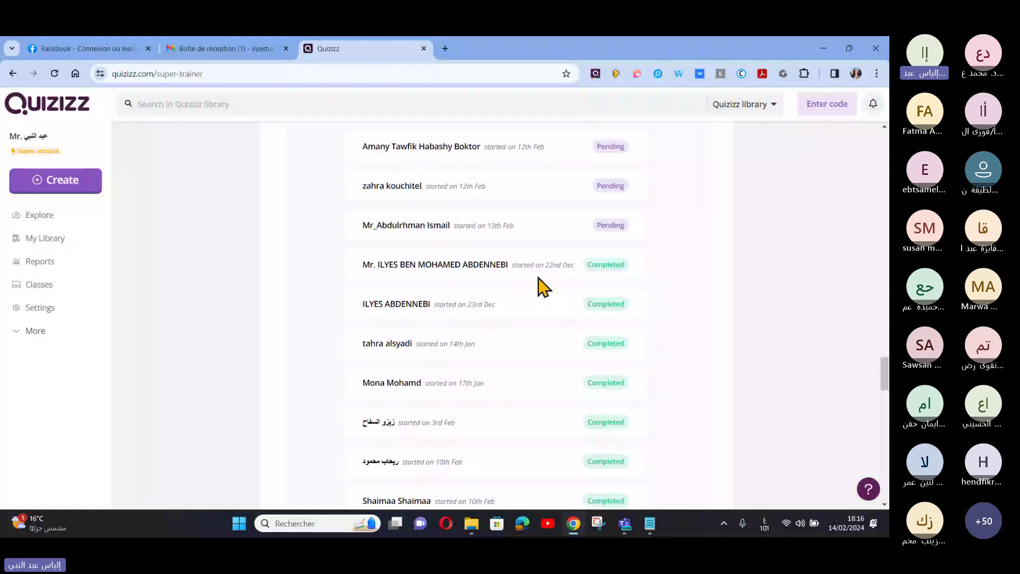
{"action": "scroll", "coordinate": [538, 287], "scroll_direction": "down", "scroll_amount": 4}
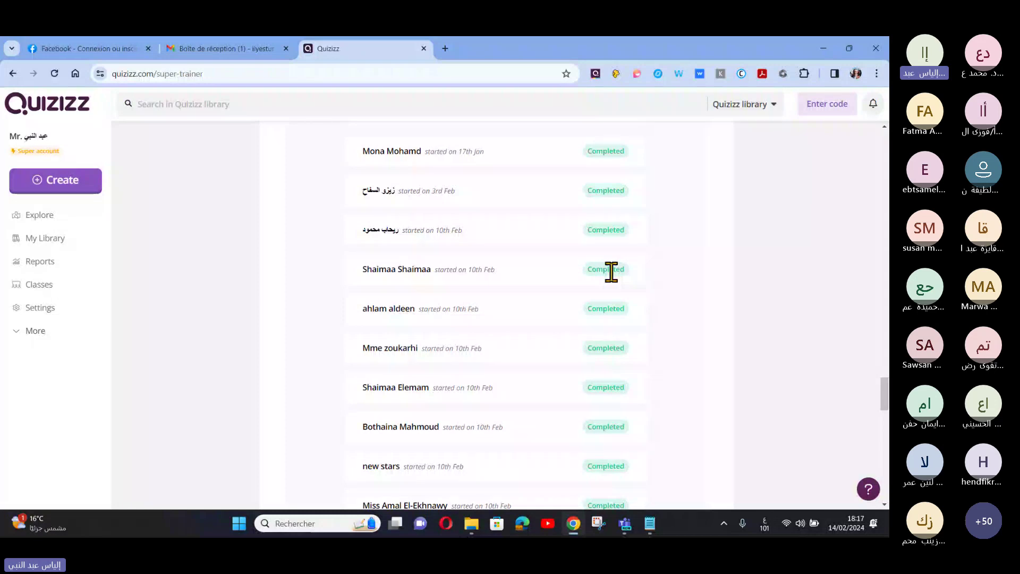
{"action": "scroll", "coordinate": [643, 297], "scroll_direction": "down", "scroll_amount": 3}
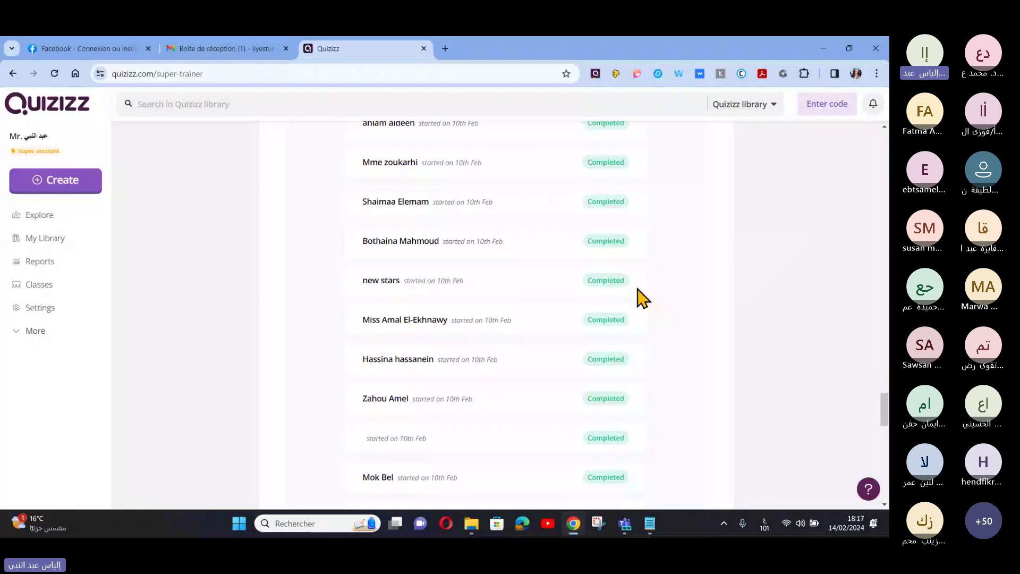
{"action": "scroll", "coordinate": [585, 335], "scroll_direction": "down", "scroll_amount": 3}
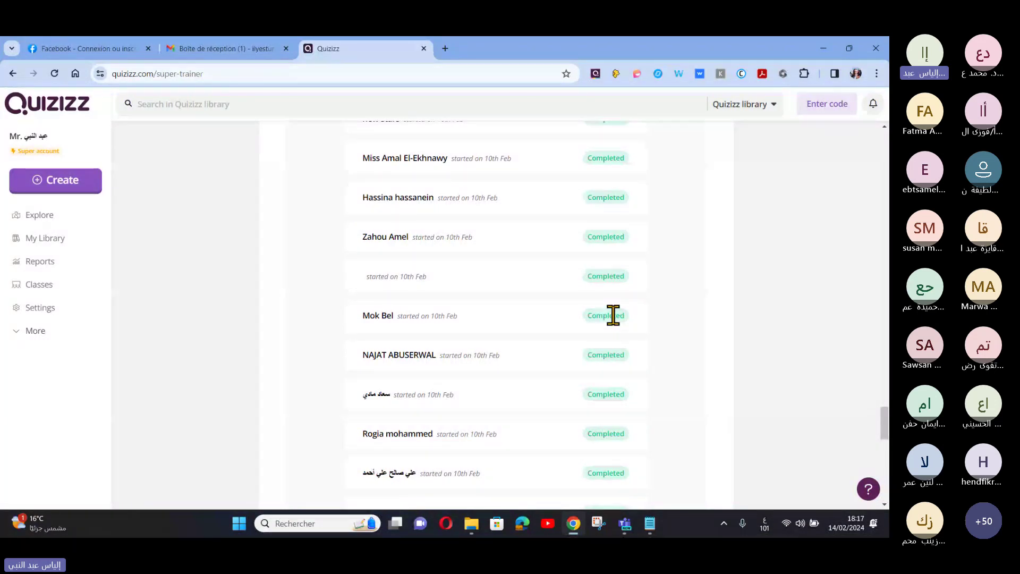
{"action": "scroll", "coordinate": [614, 315], "scroll_direction": "down", "scroll_amount": 1}
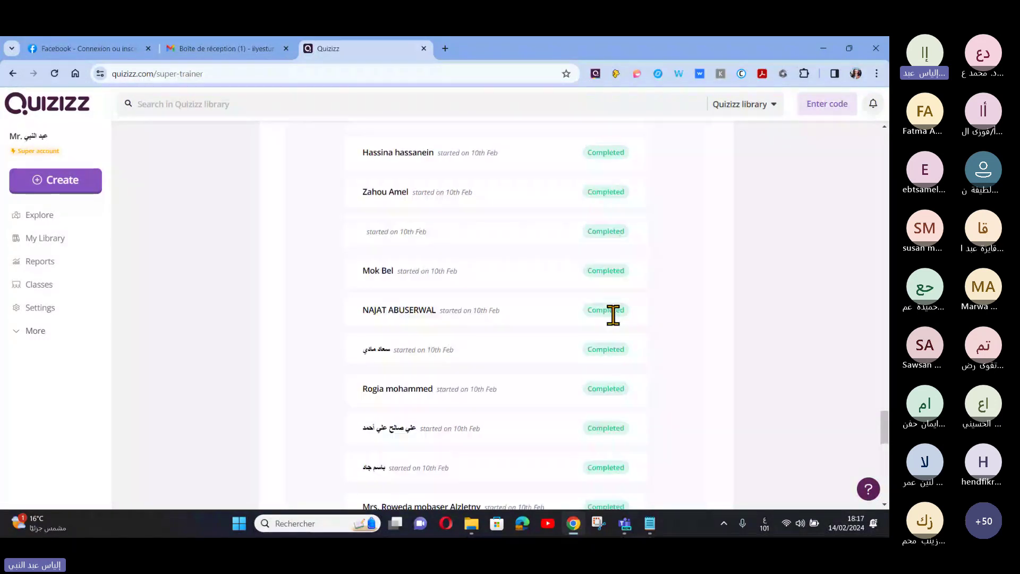
{"action": "scroll", "coordinate": [614, 318], "scroll_direction": "down", "scroll_amount": 1}
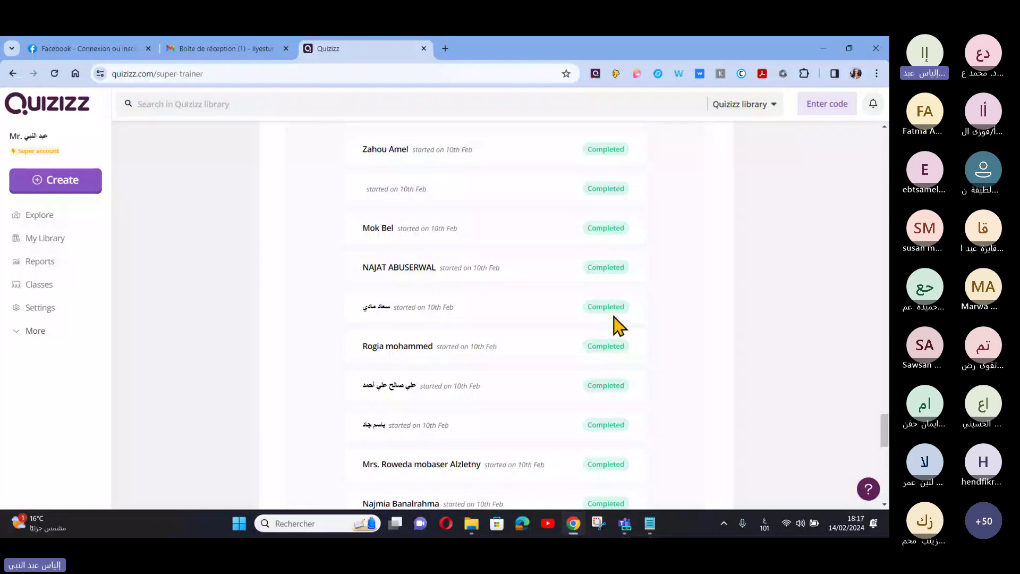
{"action": "scroll", "coordinate": [619, 325], "scroll_direction": "down", "scroll_amount": 10}
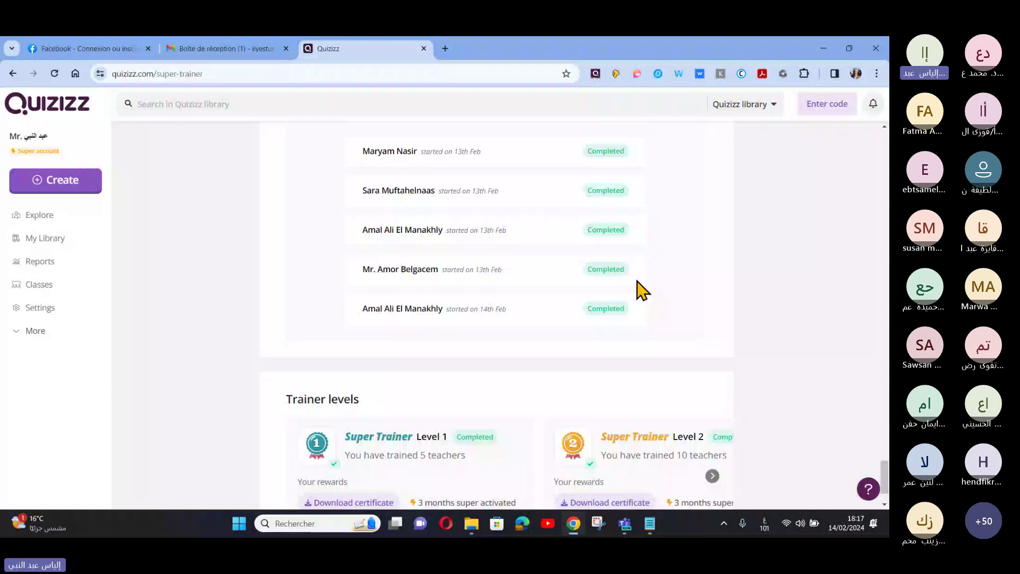
- Return to the teacher profile and show the additional navigation entries
{"action": "left_click", "coordinate": [47, 147]}
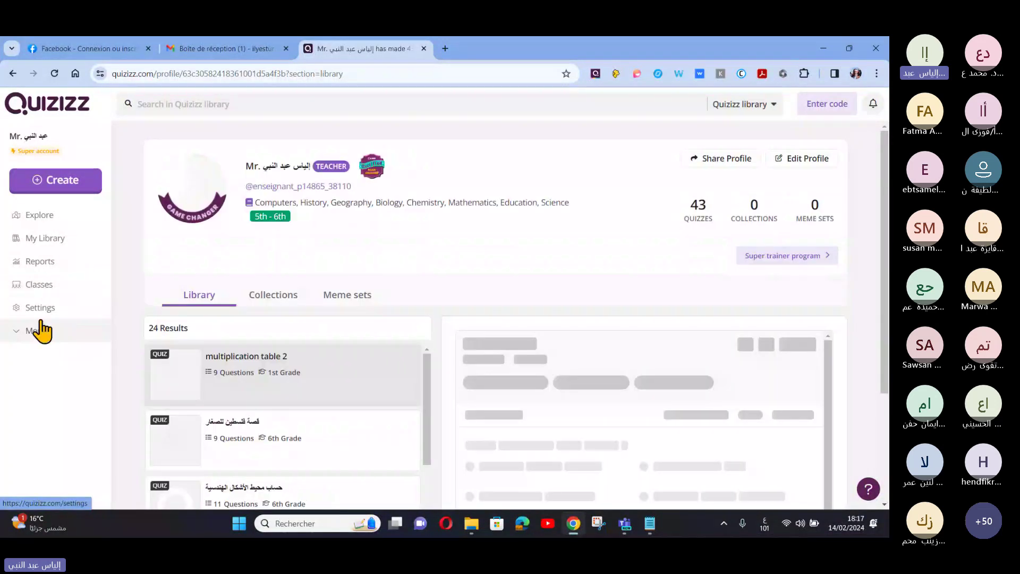
{"action": "left_click", "coordinate": [37, 331]}
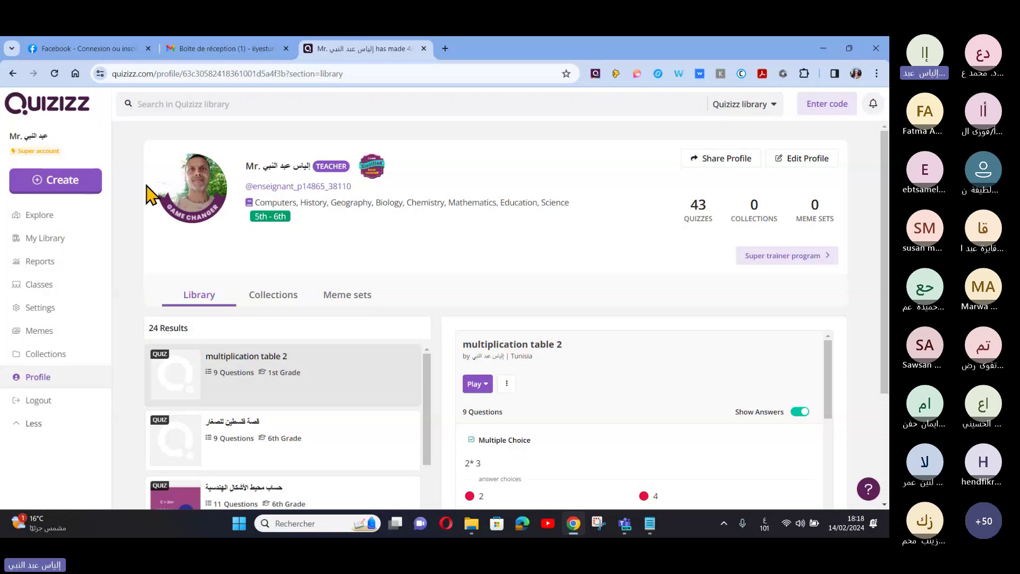
- Start creating new content by importing from Google Forms and authorize access with the first listed Google account
{"action": "left_click", "coordinate": [69, 183]}
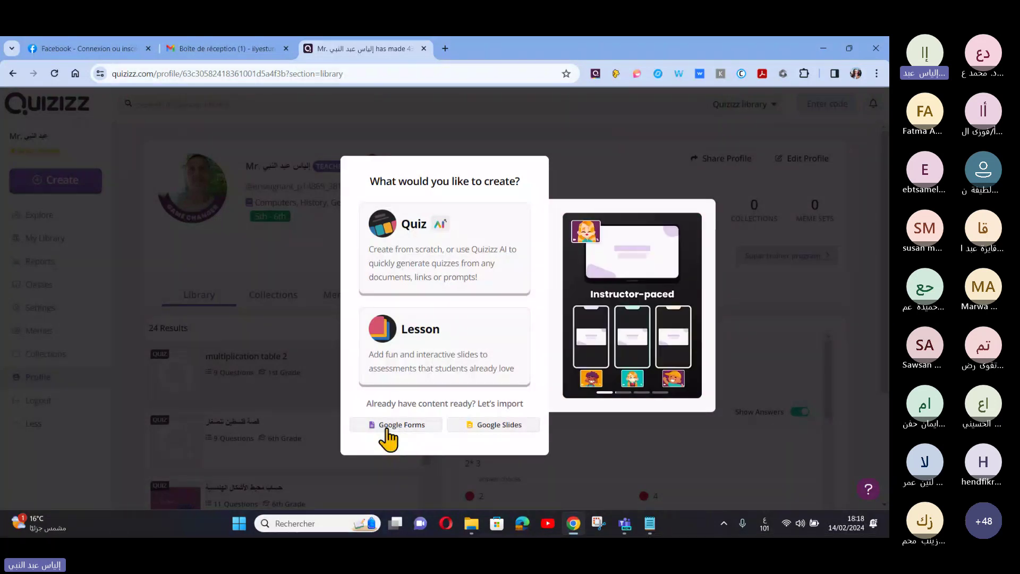
{"action": "left_click", "coordinate": [384, 428]}
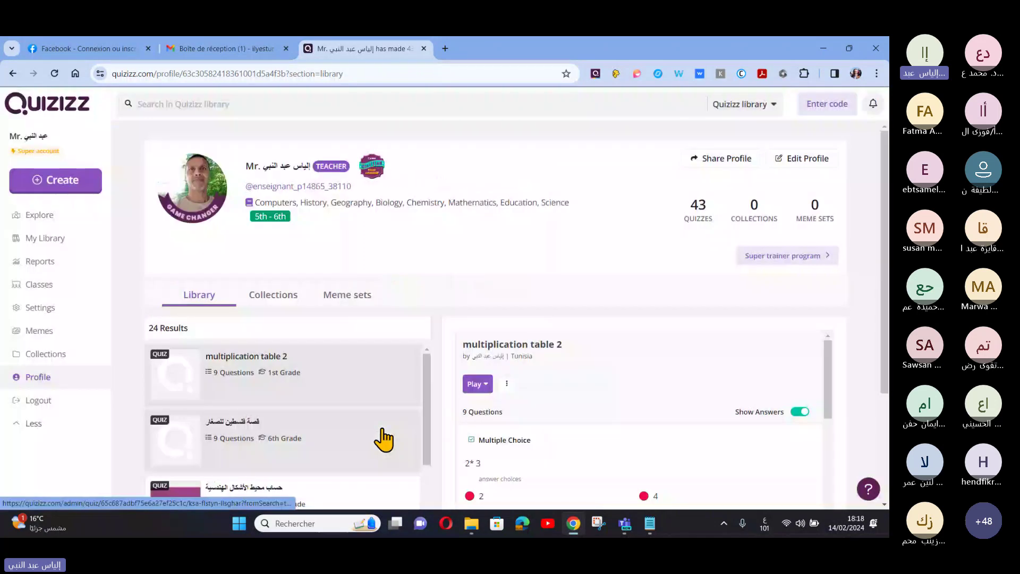
{"action": "left_click", "coordinate": [383, 439]}
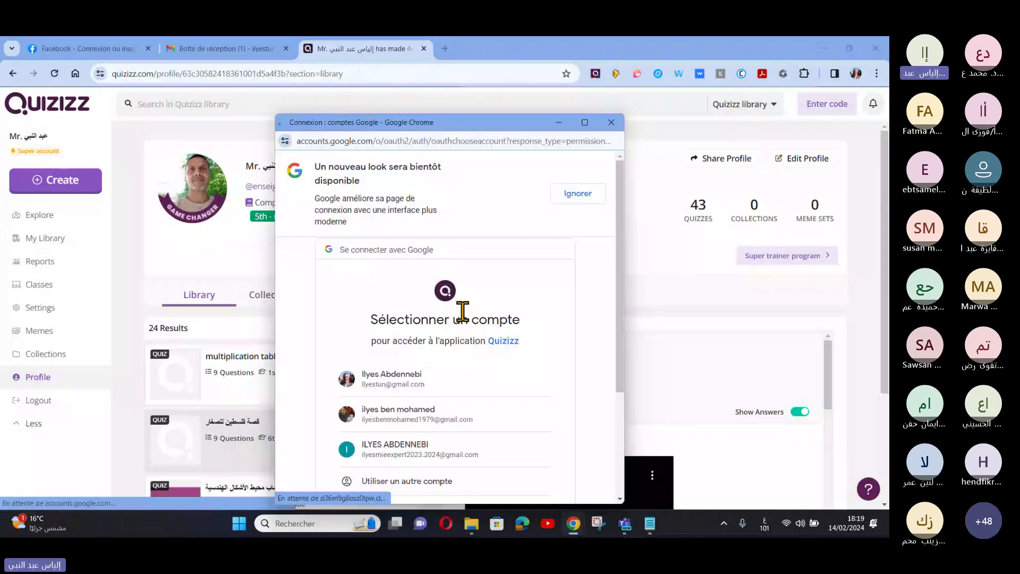
{"action": "scroll", "coordinate": [412, 336], "scroll_direction": "down", "scroll_amount": 1}
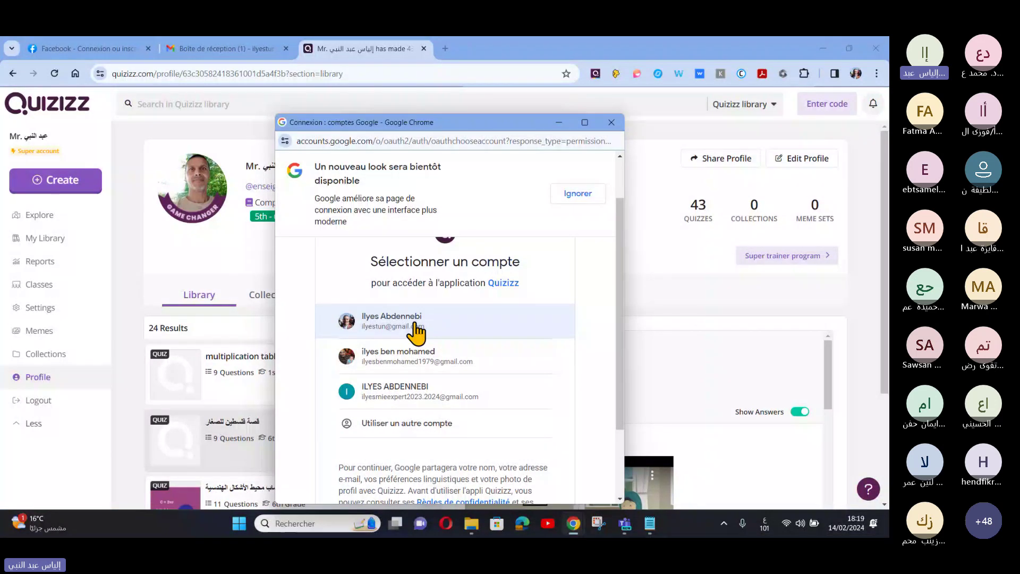
{"action": "left_click", "coordinate": [417, 332]}
{"action": "scroll", "coordinate": [414, 331], "scroll_direction": "down", "scroll_amount": 1}
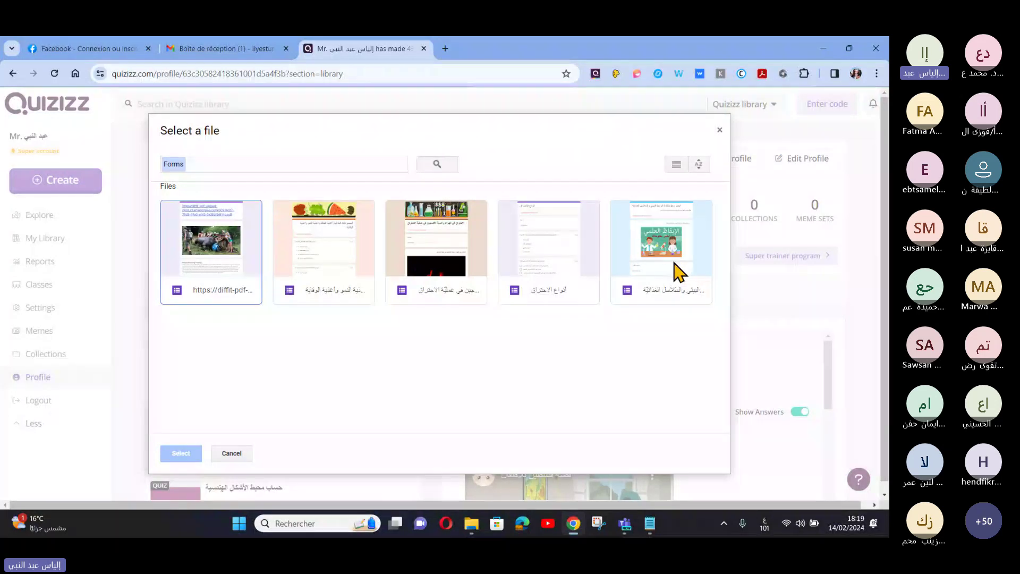
- Import the fifth form, about the environment and food chains (السلاسل الغذائية), as a quiz and review its first questions
{"action": "double_click", "coordinate": [674, 270]}
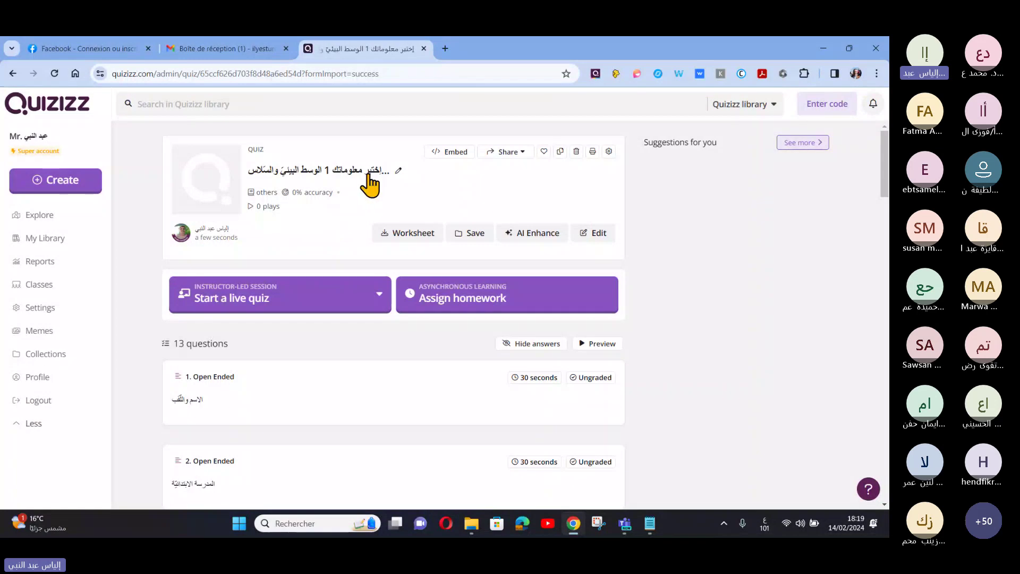
{"action": "mouse_move", "coordinate": [547, 224]}
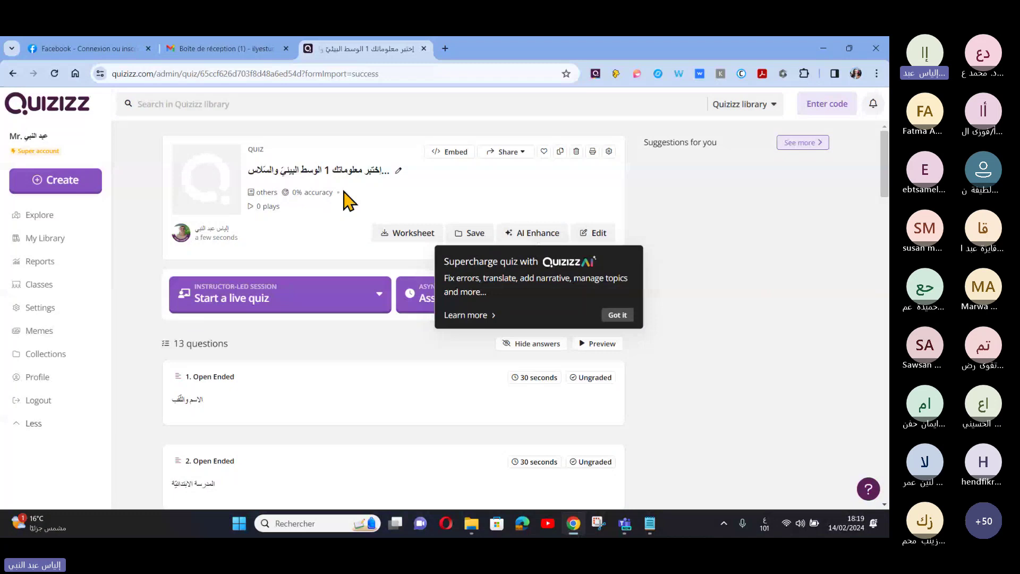
{"action": "scroll", "coordinate": [673, 231], "scroll_direction": "down", "scroll_amount": 2}
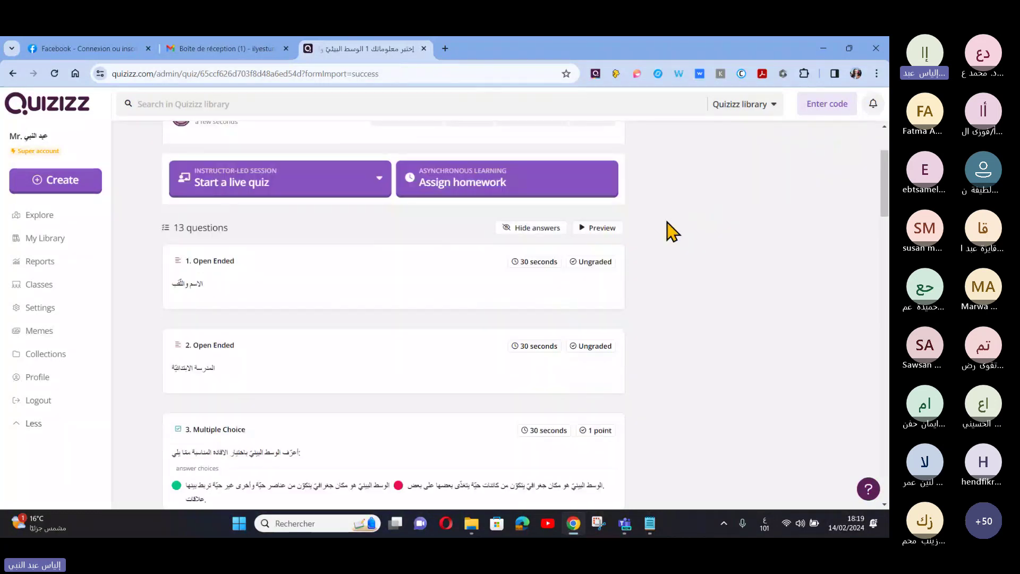
- Review the imported quiz's open-ended and multiple-choice questions with their answer choices, and return to the start of the question list
{"action": "scroll", "coordinate": [561, 330], "scroll_direction": "down", "scroll_amount": 2}
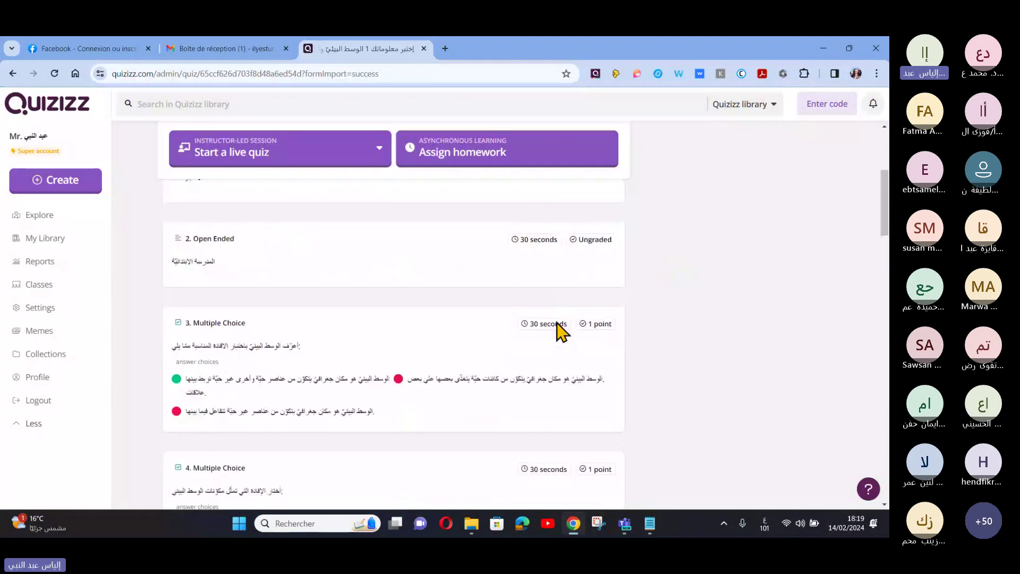
{"action": "scroll", "coordinate": [560, 329], "scroll_direction": "down", "scroll_amount": 2}
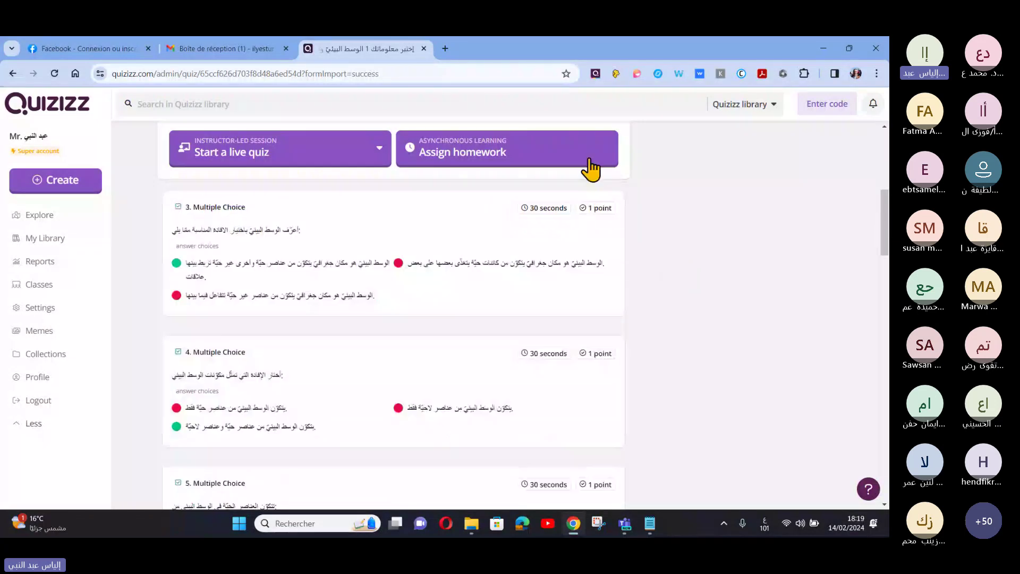
{"action": "scroll", "coordinate": [234, 210], "scroll_direction": "up", "scroll_amount": 4}
{"action": "scroll", "coordinate": [234, 210], "scroll_direction": "up", "scroll_amount": 2}
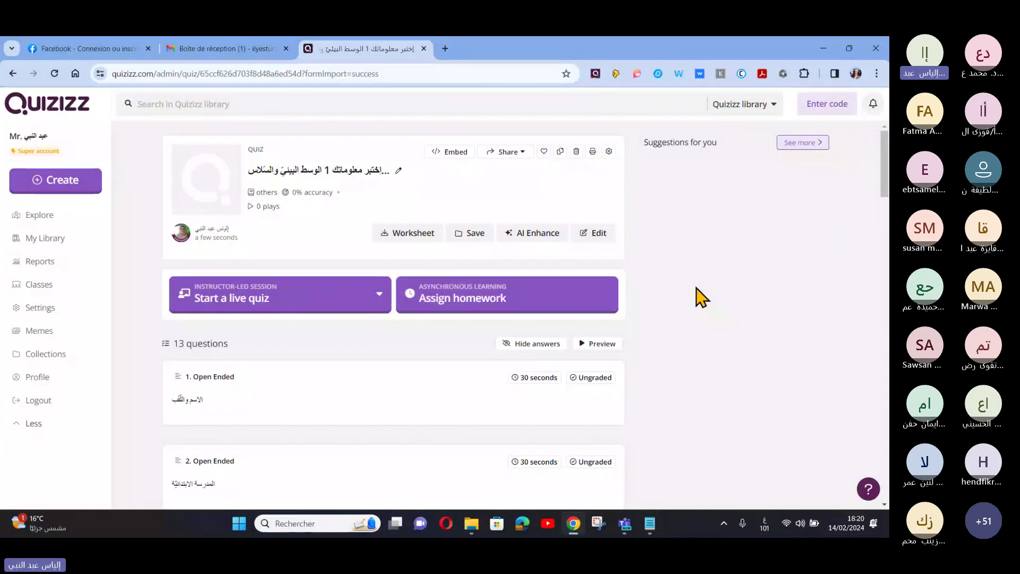
{"action": "scroll", "coordinate": [696, 301], "scroll_direction": "down", "scroll_amount": 3}
{"action": "scroll", "coordinate": [694, 304], "scroll_direction": "up", "scroll_amount": 2}
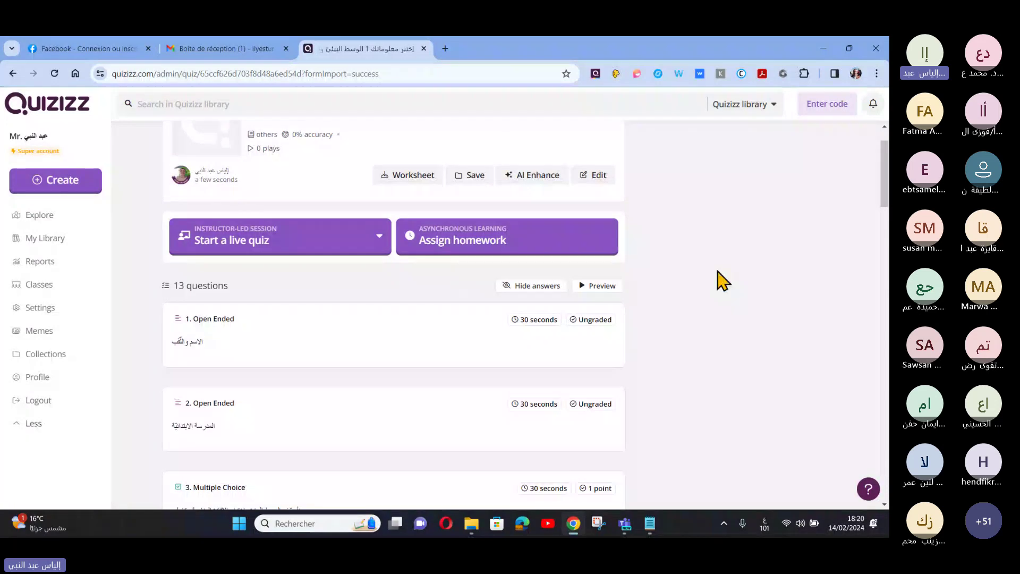
{"action": "scroll", "coordinate": [721, 280], "scroll_direction": "down", "scroll_amount": 1}
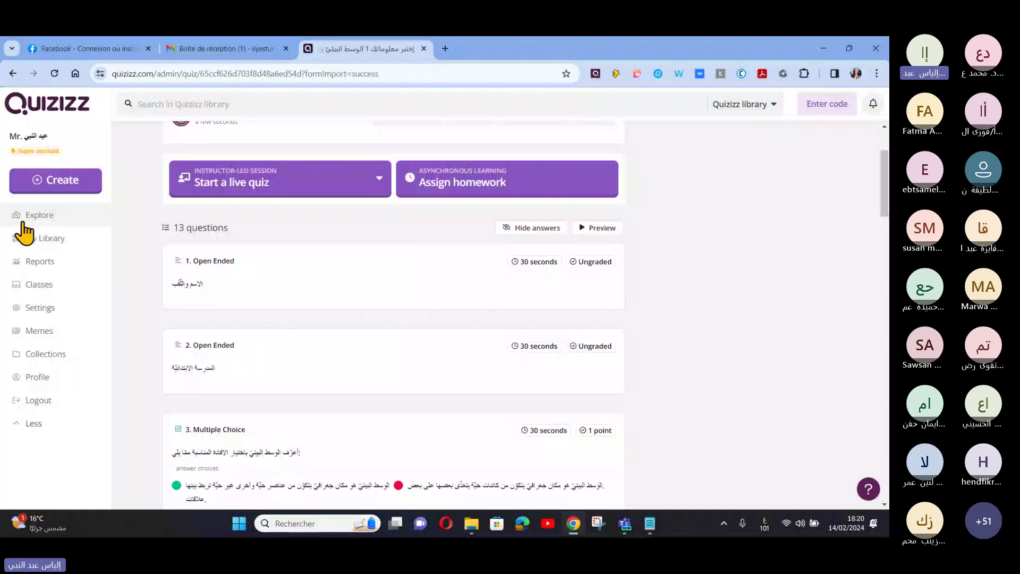
- Import the PDF مكونات الهواء from the 14.02.2024 workshop folder as editable slides, authorizing with the first listed Google account
{"action": "left_click", "coordinate": [56, 182]}
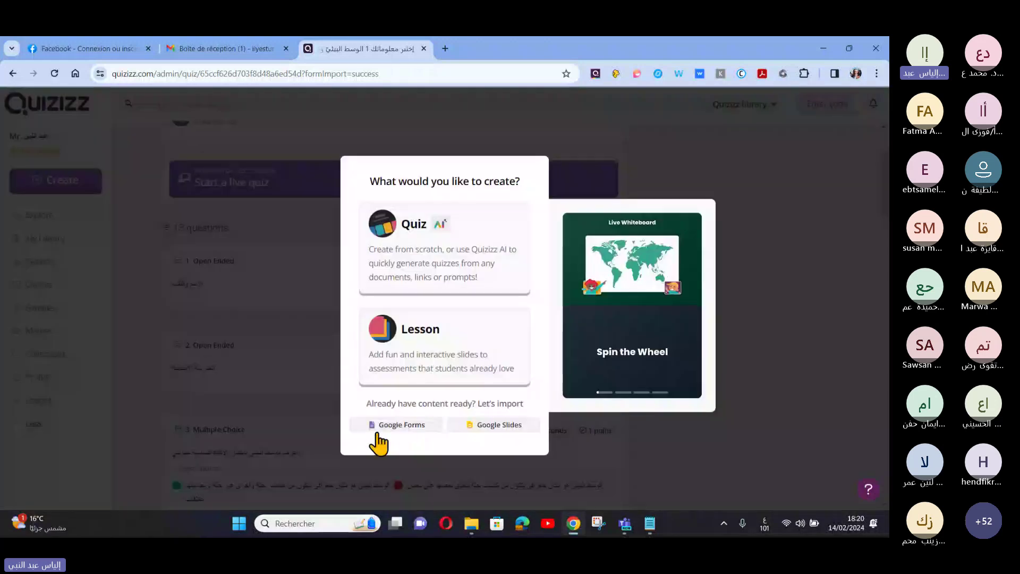
{"action": "left_click", "coordinate": [492, 426]}
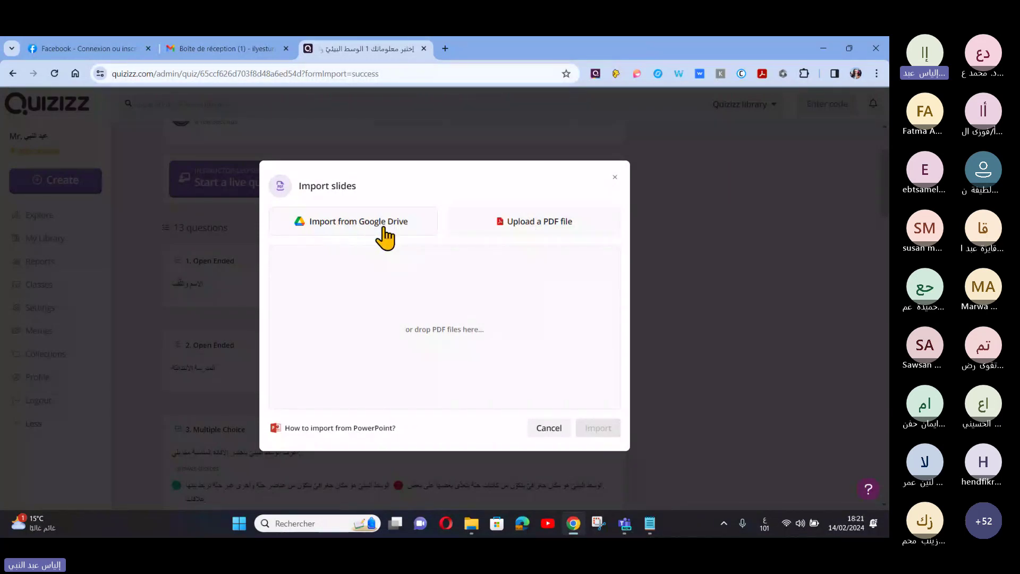
{"action": "left_click", "coordinate": [534, 226]}
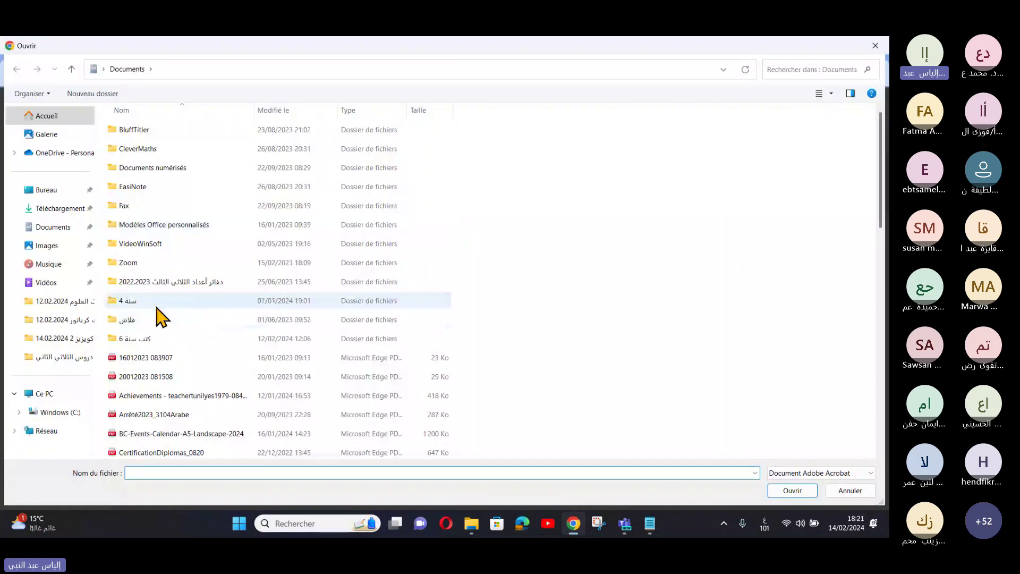
{"action": "left_click", "coordinate": [61, 339]}
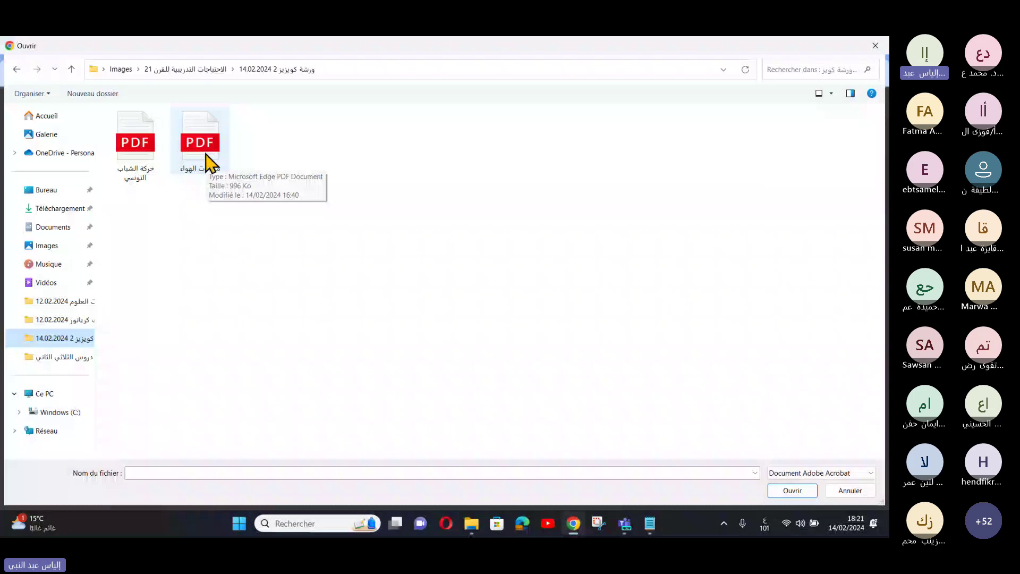
{"action": "double_click", "coordinate": [206, 163]}
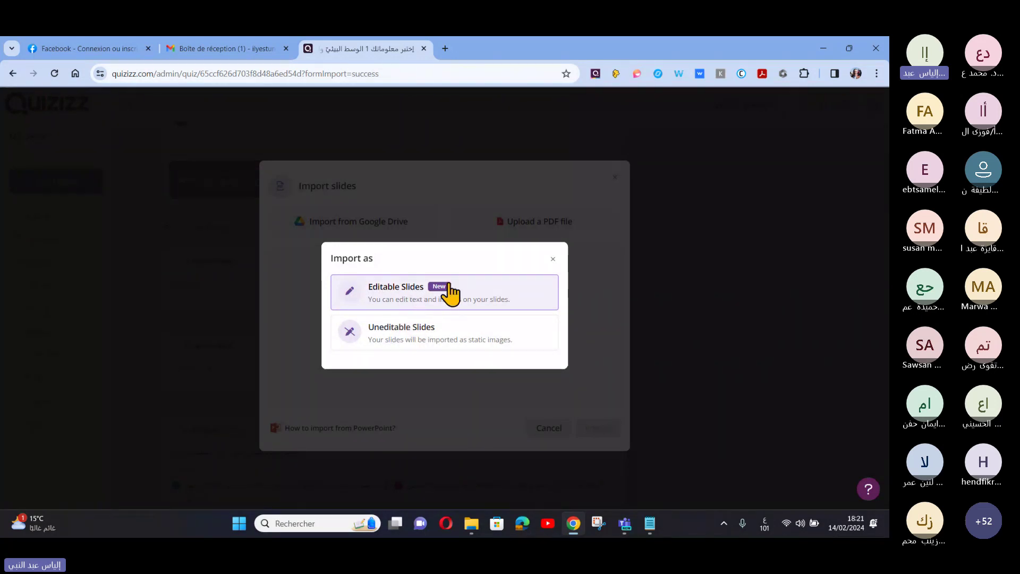
{"action": "left_click", "coordinate": [419, 295]}
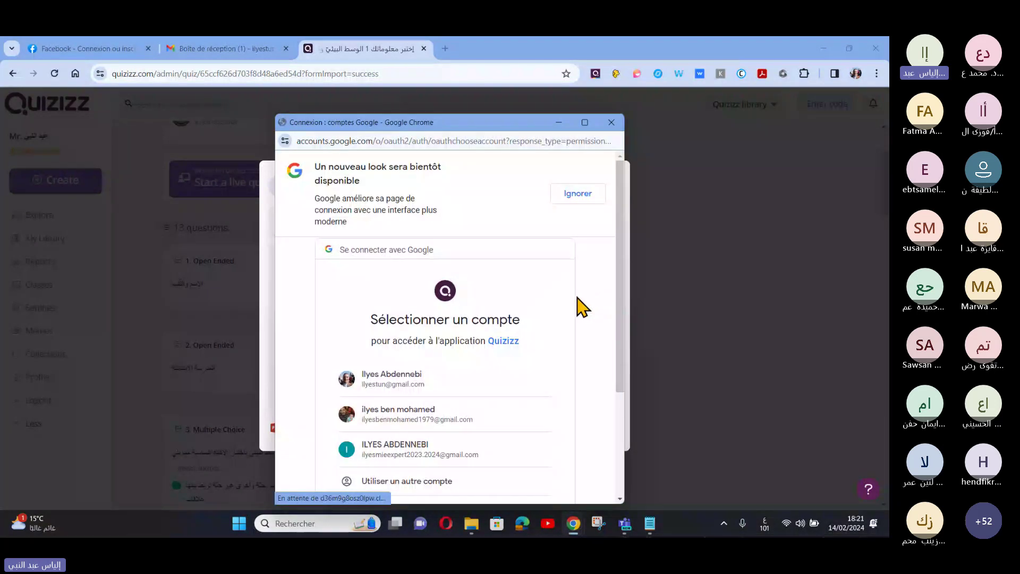
{"action": "left_click", "coordinate": [417, 382]}
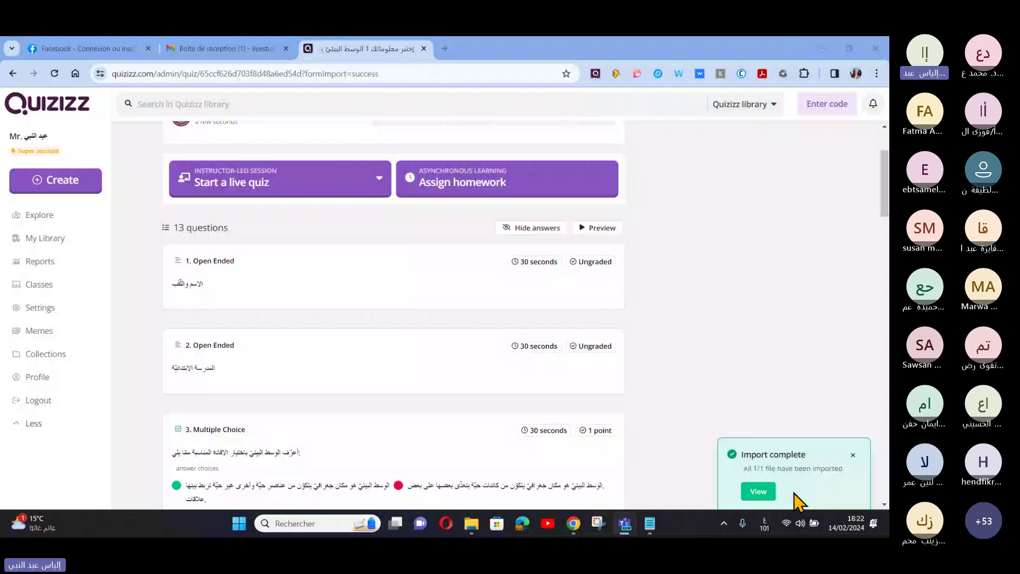
- Open the imported lesson مكونات الهواء.pdf from the library and examine its first four slides
{"action": "left_click", "coordinate": [758, 492]}
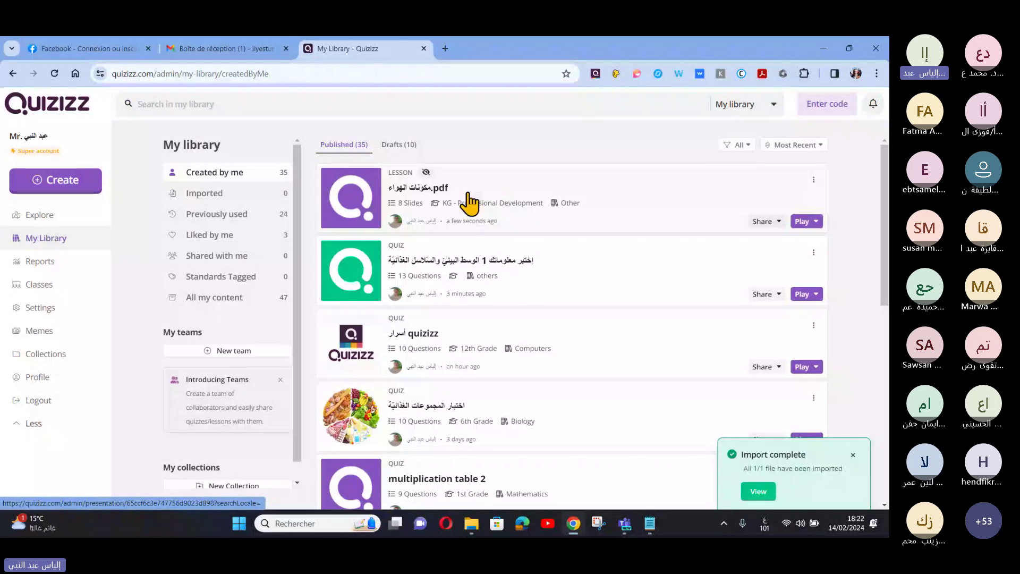
{"action": "left_click", "coordinate": [516, 206]}
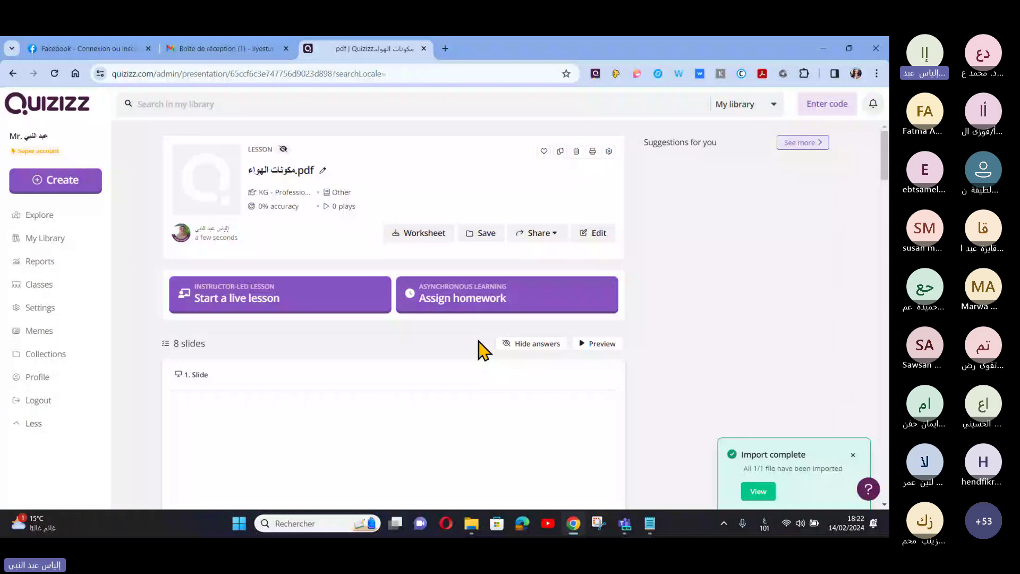
{"action": "scroll", "coordinate": [321, 364], "scroll_direction": "down", "scroll_amount": 1}
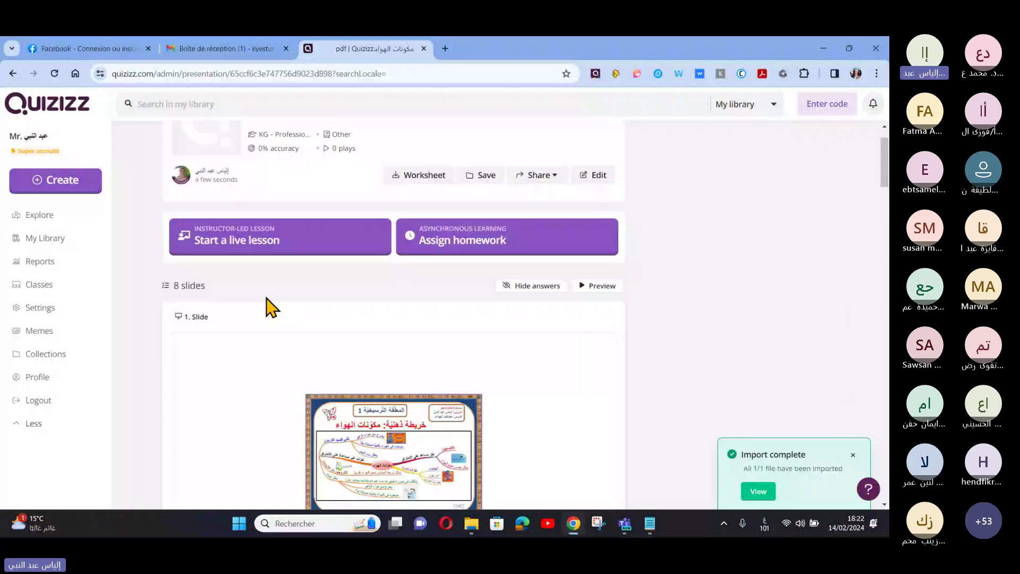
{"action": "scroll", "coordinate": [405, 311], "scroll_direction": "down", "scroll_amount": 1}
{"action": "scroll", "coordinate": [404, 372], "scroll_direction": "down", "scroll_amount": 2}
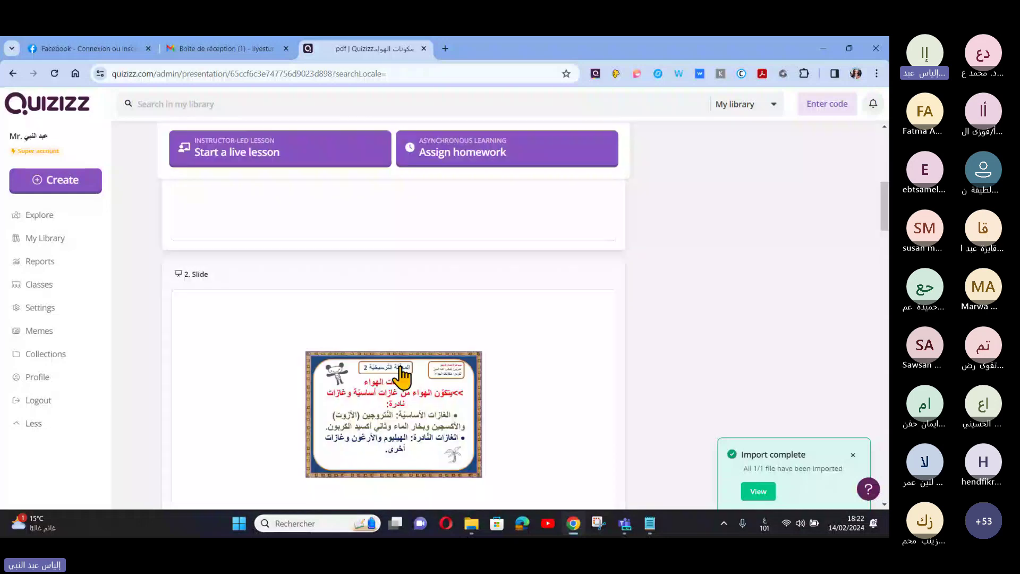
{"action": "scroll", "coordinate": [402, 377], "scroll_direction": "down", "scroll_amount": 3}
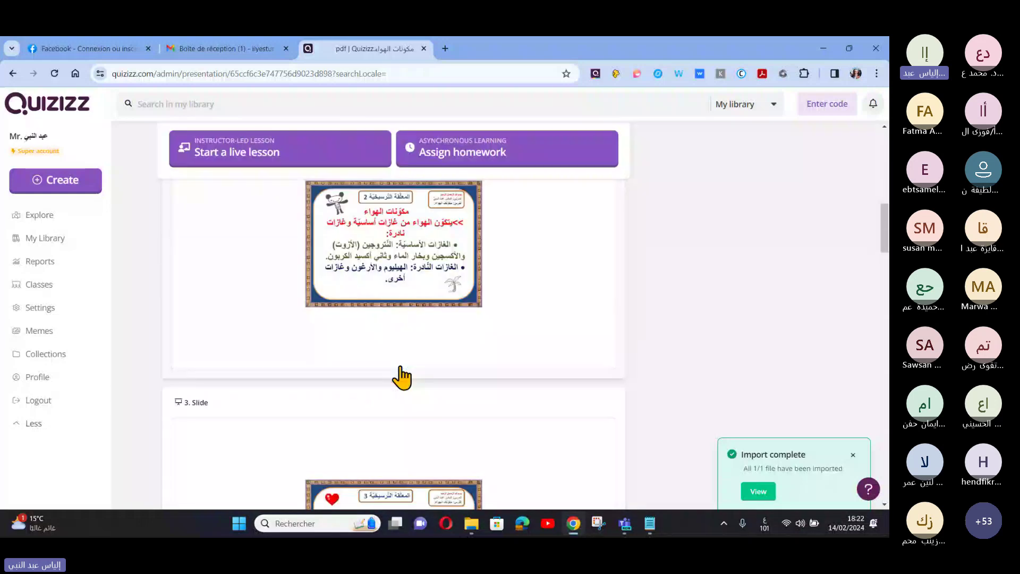
{"action": "scroll", "coordinate": [402, 378], "scroll_direction": "down", "scroll_amount": 6}
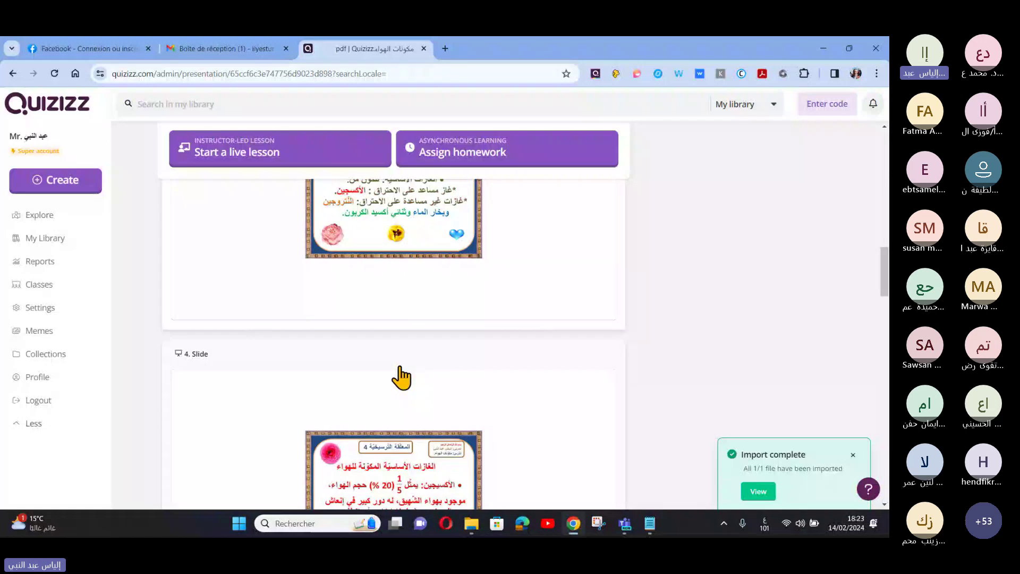
{"action": "scroll", "coordinate": [465, 379], "scroll_direction": "up", "scroll_amount": 7}
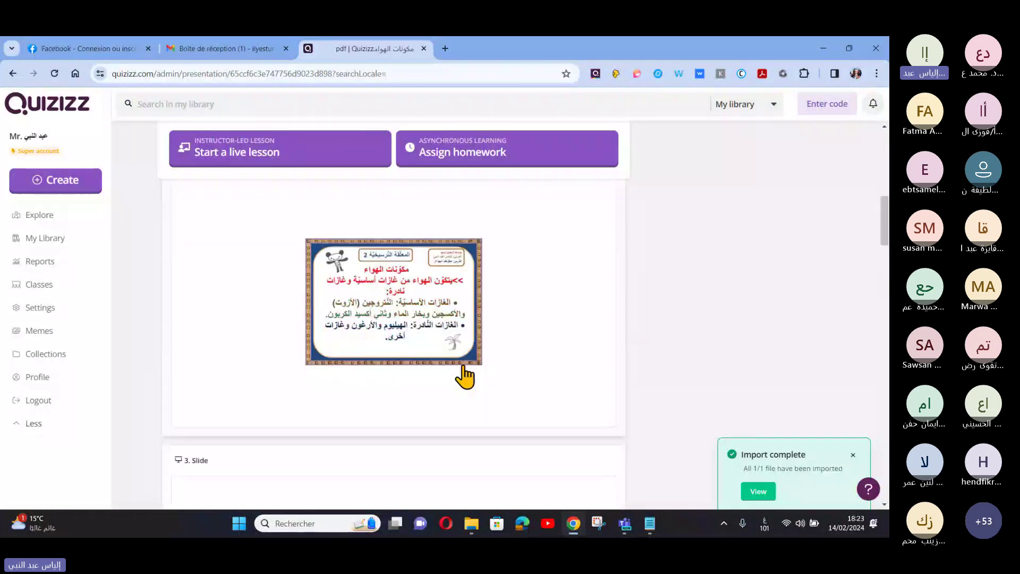
{"action": "scroll", "coordinate": [465, 378], "scroll_direction": "up", "scroll_amount": 6}
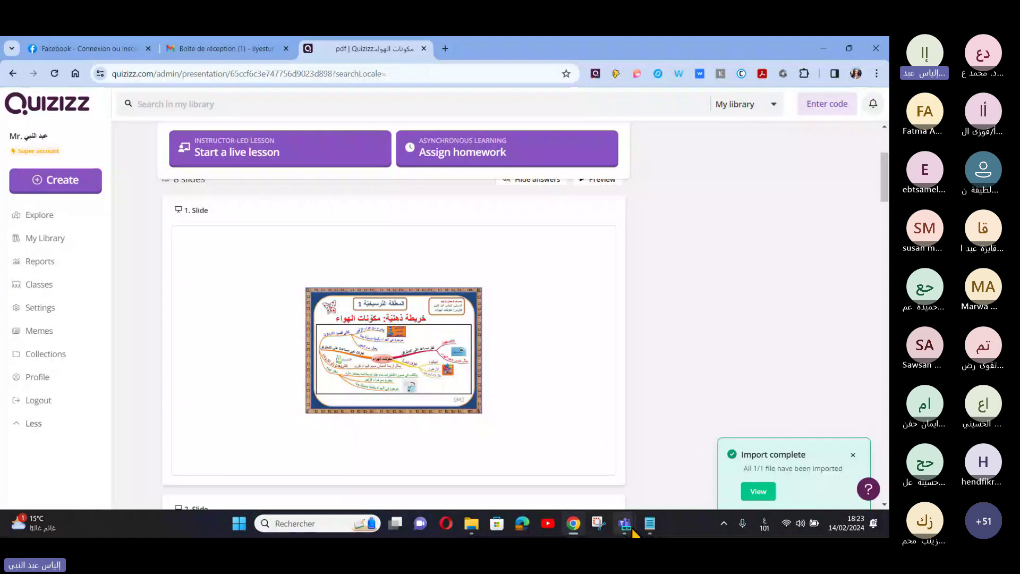
- Switch to the Teams meeting to check on the participants, and return to the imported lesson in Chrome
{"action": "mouse_move", "coordinate": [630, 531]}
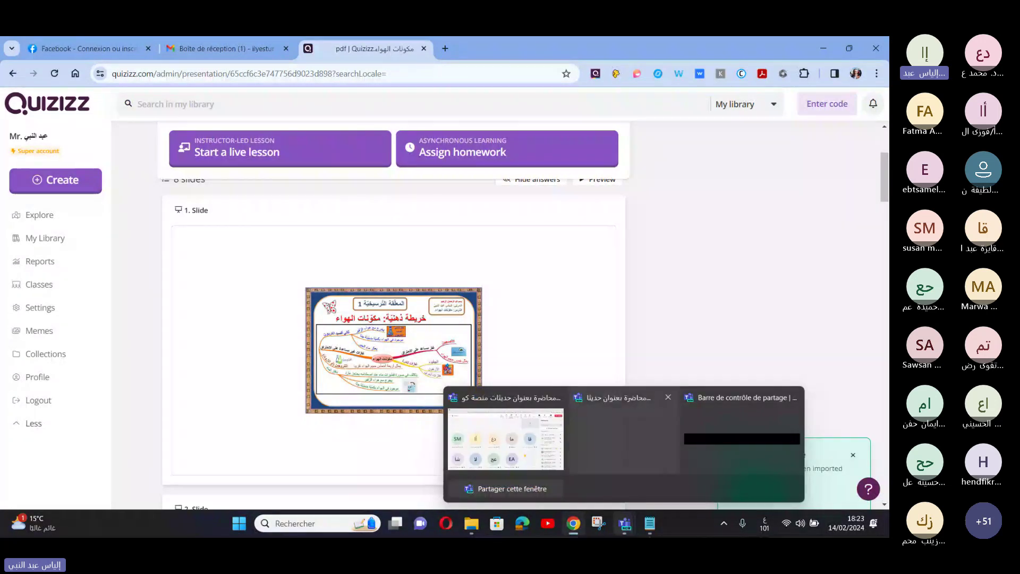
{"action": "left_click", "coordinate": [600, 480]}
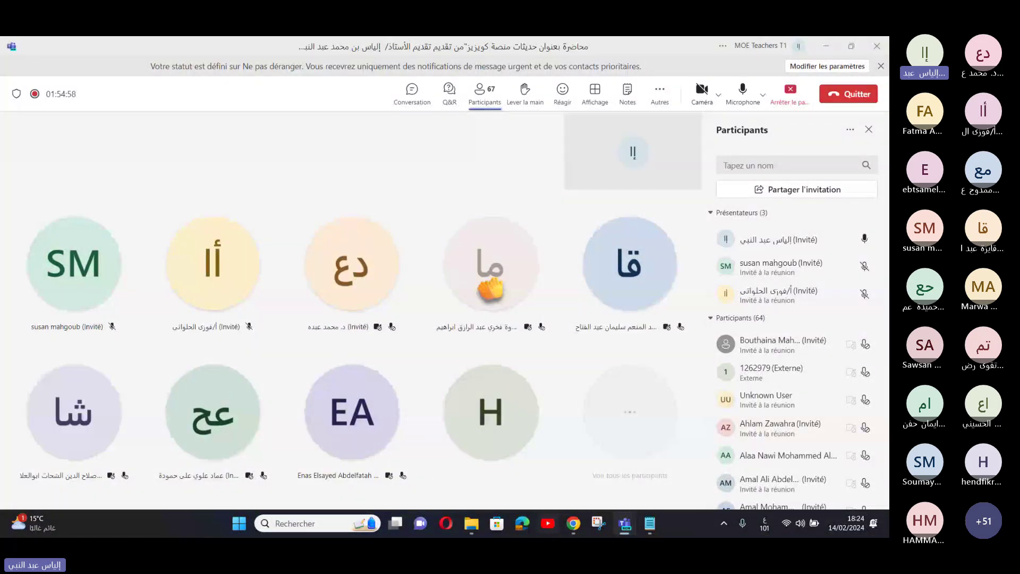
{"action": "mouse_move", "coordinate": [577, 531]}
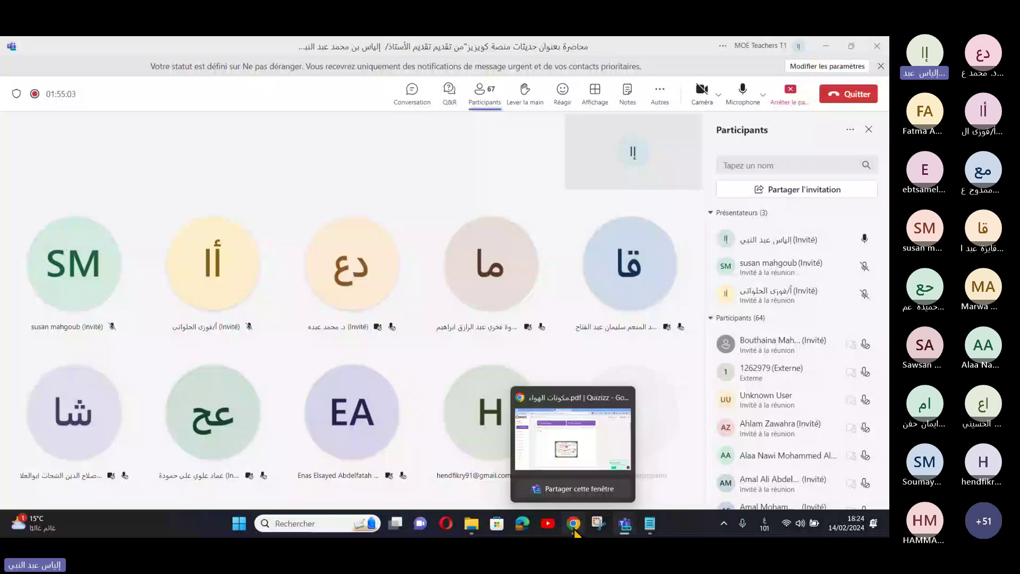
{"action": "left_click", "coordinate": [576, 526]}
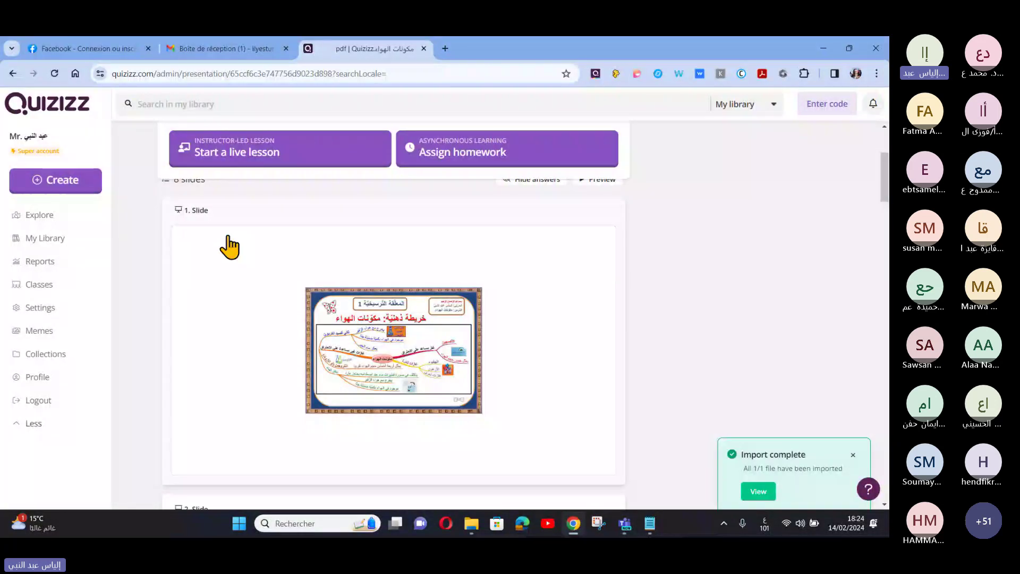
{"action": "scroll", "coordinate": [276, 268], "scroll_direction": "up", "scroll_amount": 2}
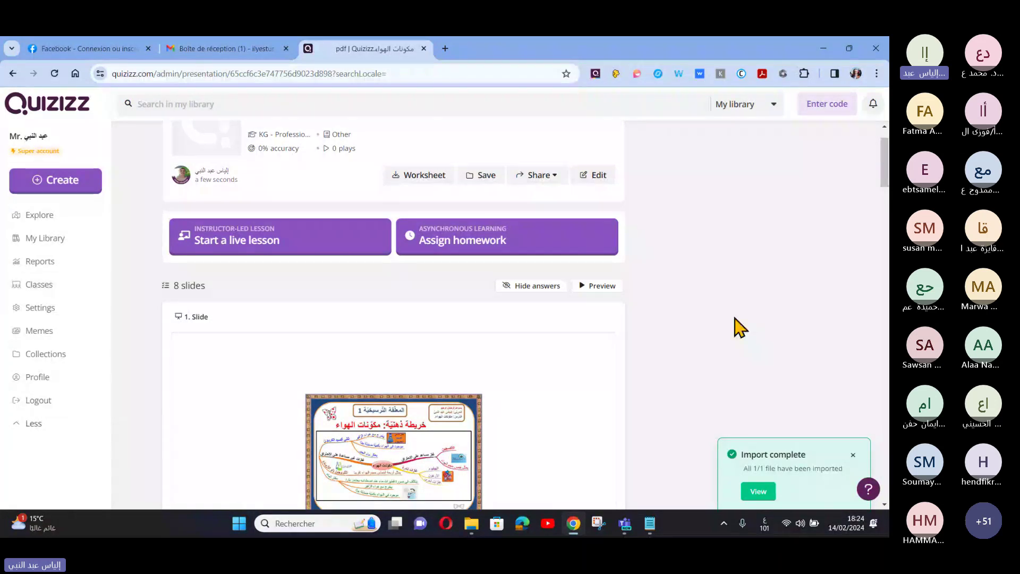
{"action": "scroll", "coordinate": [741, 328], "scroll_direction": "down", "scroll_amount": 2}
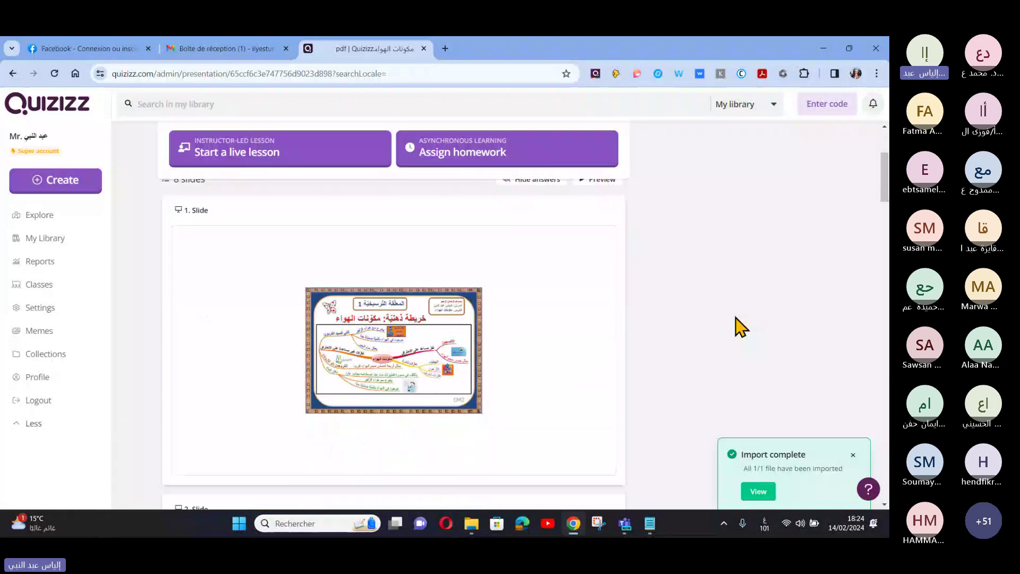
{"action": "scroll", "coordinate": [740, 328], "scroll_direction": "up", "scroll_amount": 1}
- Start creating a new quiz using the AI option that generates questions from text
{"action": "left_click", "coordinate": [45, 182]}
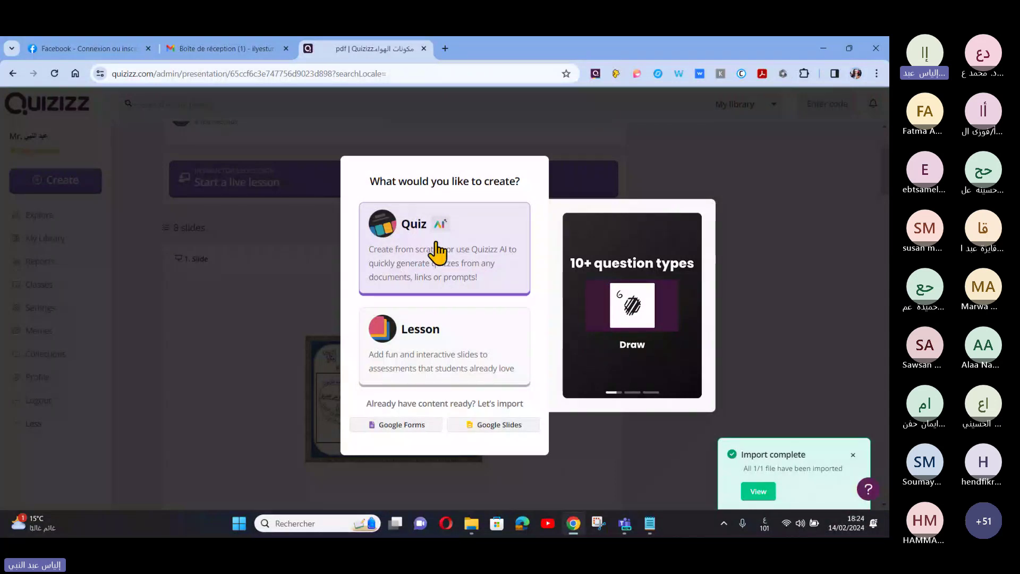
{"action": "left_click", "coordinate": [471, 244]}
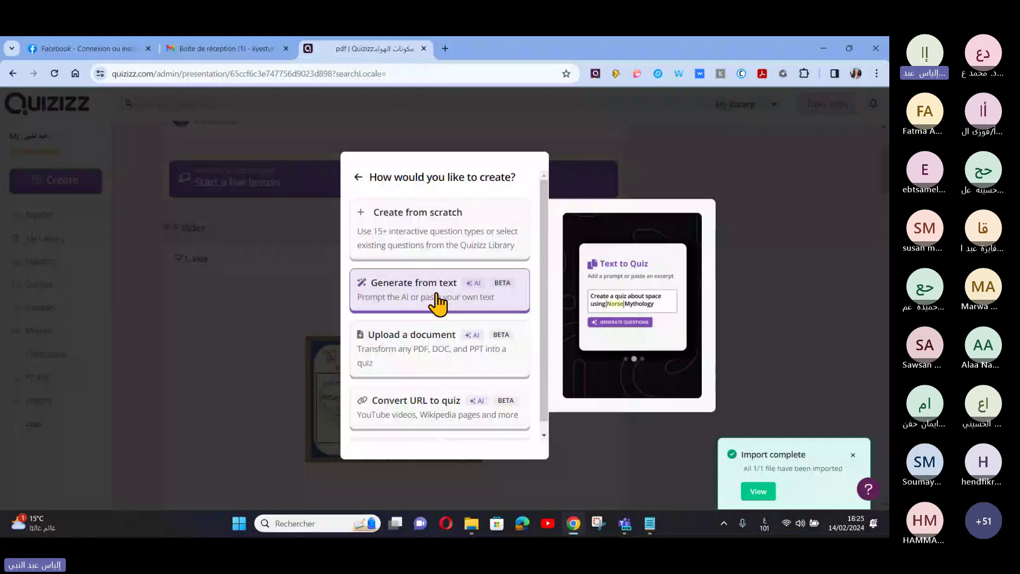
{"action": "scroll", "coordinate": [437, 297], "scroll_direction": "down", "scroll_amount": 1}
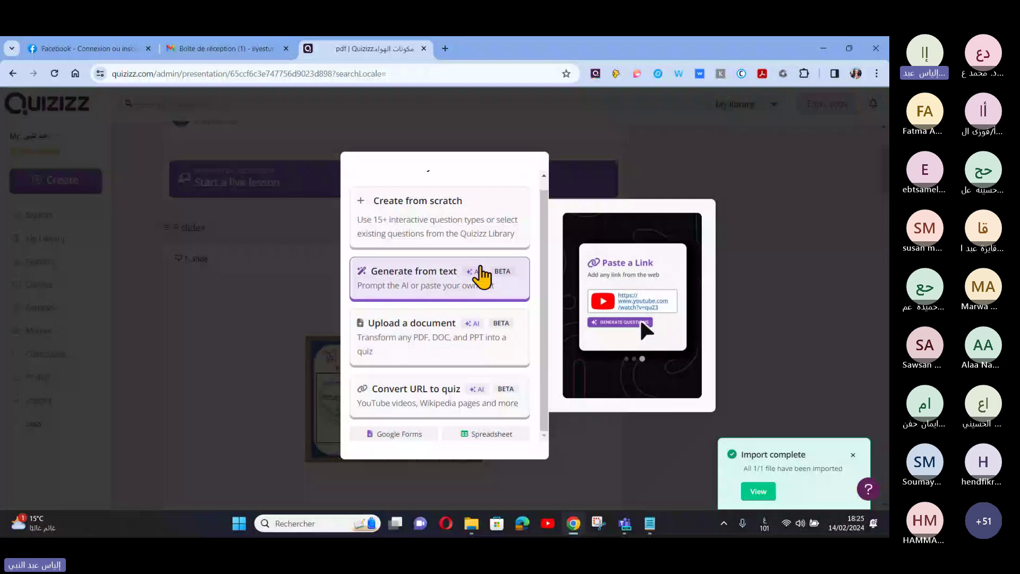
{"action": "left_click", "coordinate": [411, 287]}
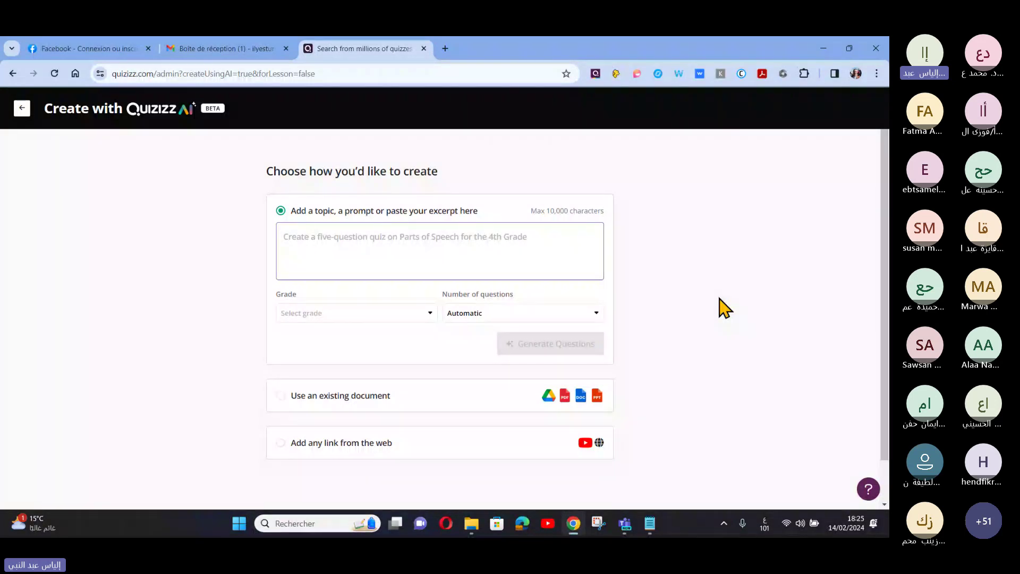
- Enter "مجموعة أغذية النمو والبناء." as the topic prompt for the AI-generated quiz
{"action": "type", "text": "محمو"}
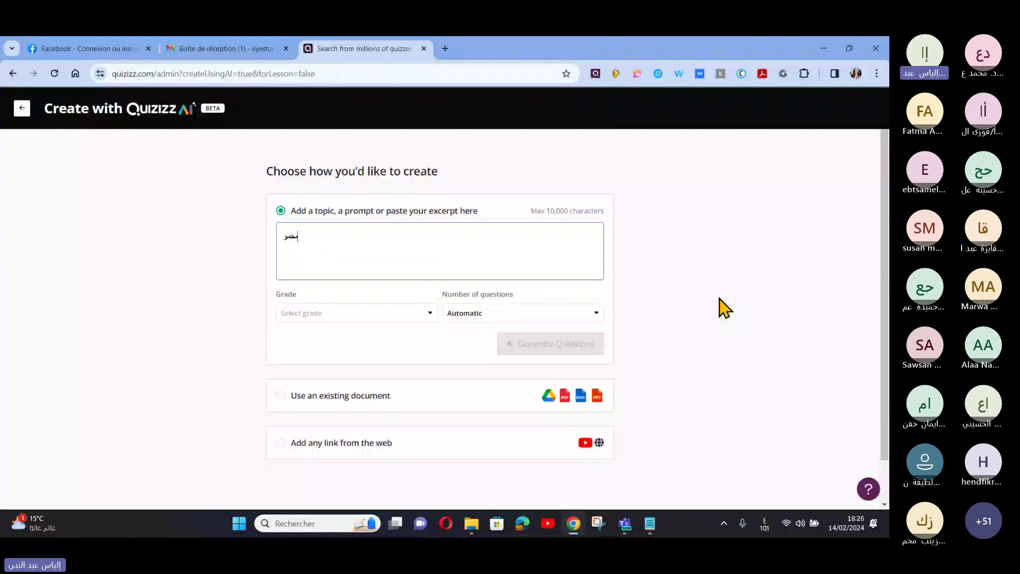
{"action": "type", "text": "عة"}
{"action": "key", "text": "BackSpace"}
{"action": "key", "text": "BackSpace"}
{"action": "key", "text": "BackSpace"}
{"action": "key", "text": "BackSpace"}
{"action": "key", "text": "BackSpace"}
{"action": "type", "text": "جموعة أغ"}
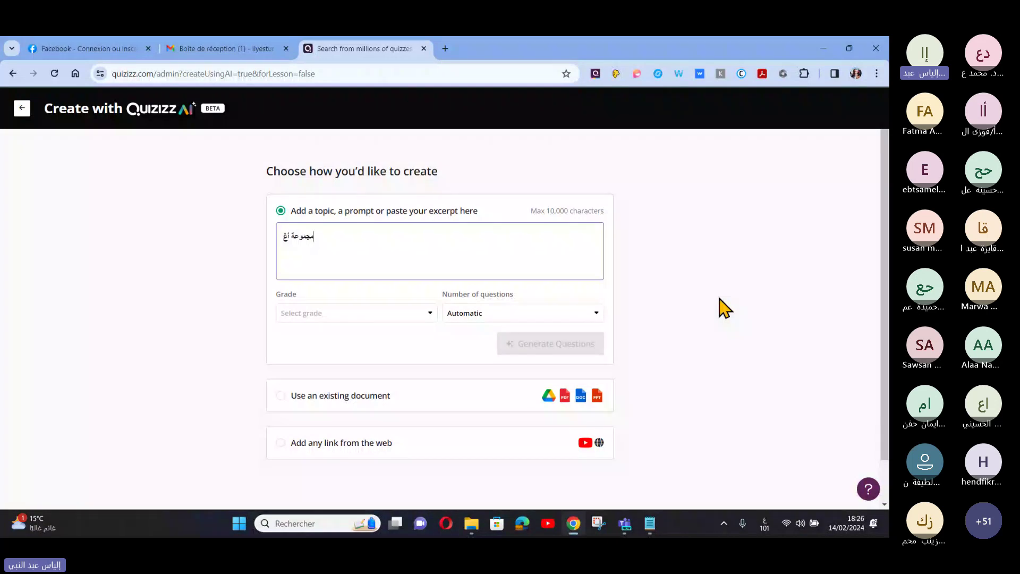
{"action": "type", "text": "نية النمو والبنا"}
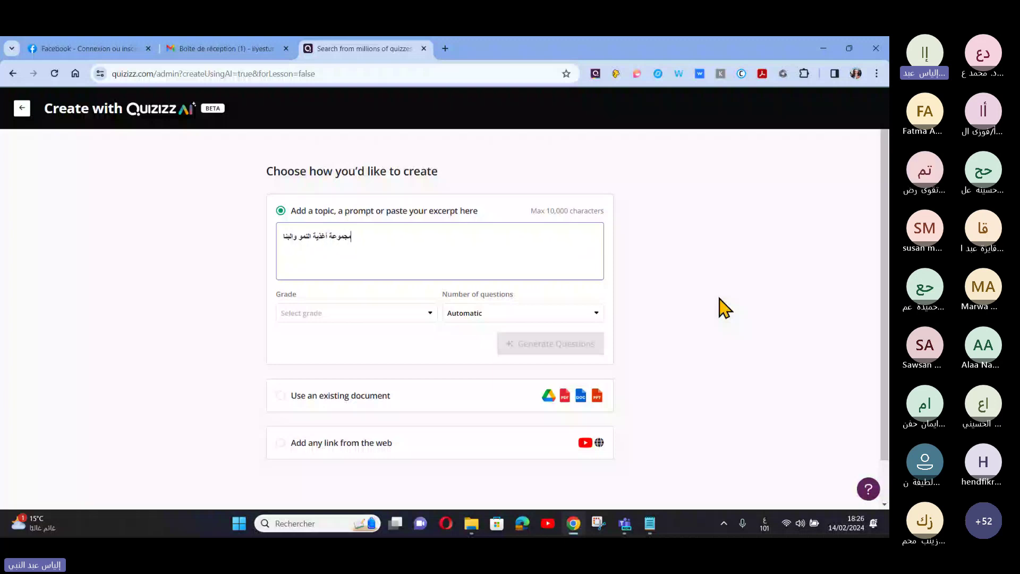
{"action": "type", "text": "ء"}
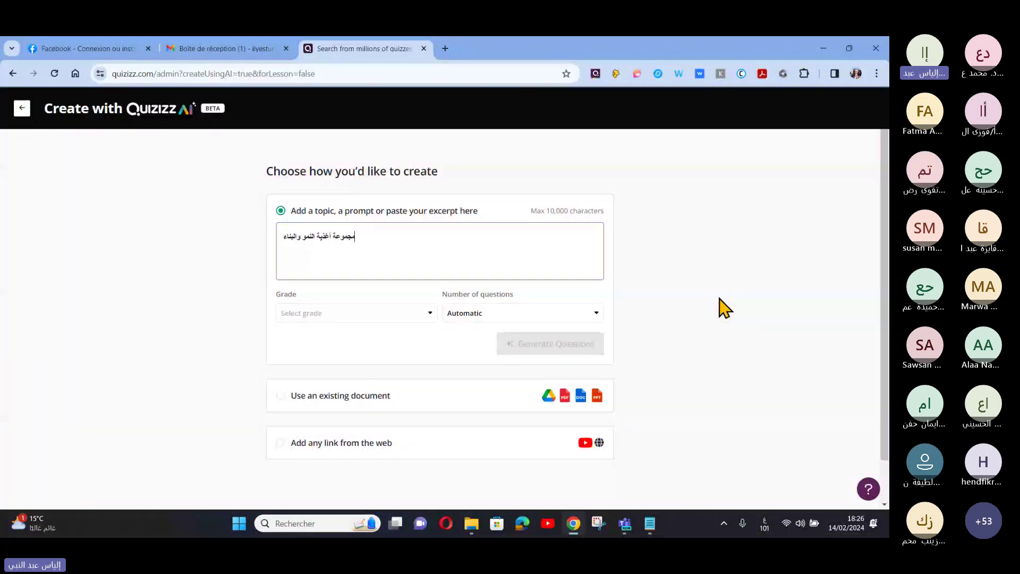
{"action": "type", "text": "."}
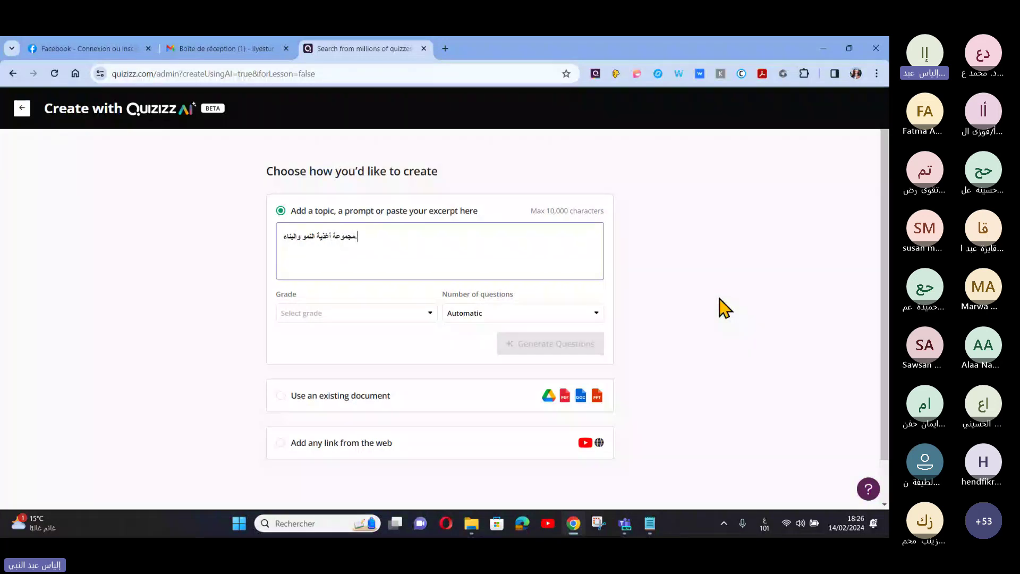
- Extend the quiz topic prompt after "مجموعة أغذية النمو والبناء" with "مجموعة أغذية الطاقة", separated by a comma
{"action": "type", "text": " ن"}
{"action": "key", "text": "BackSpace"}
{"action": "type", "text": "مو والبناء. مج"}
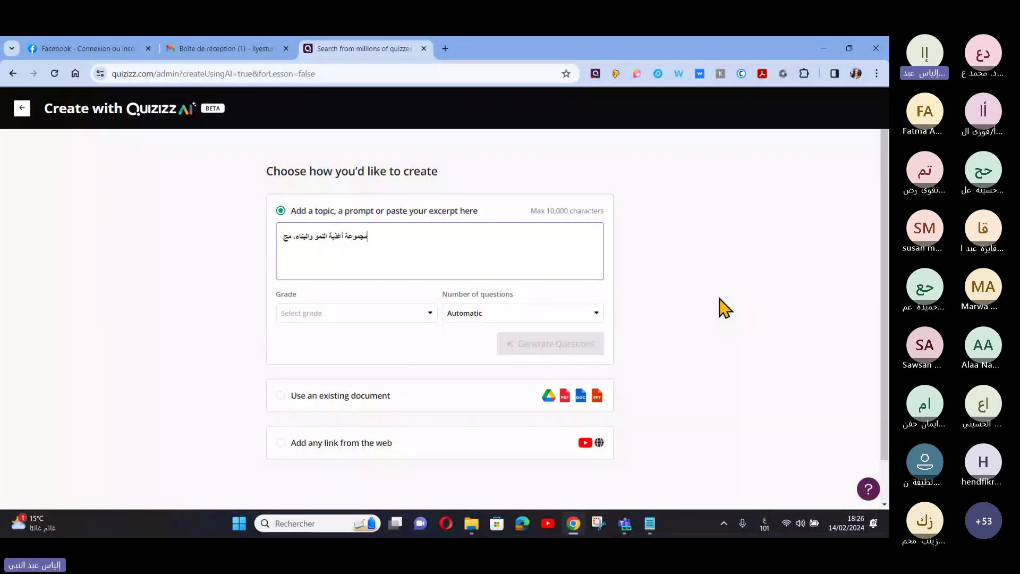
{"action": "type", "text": "موعة أغنية"}
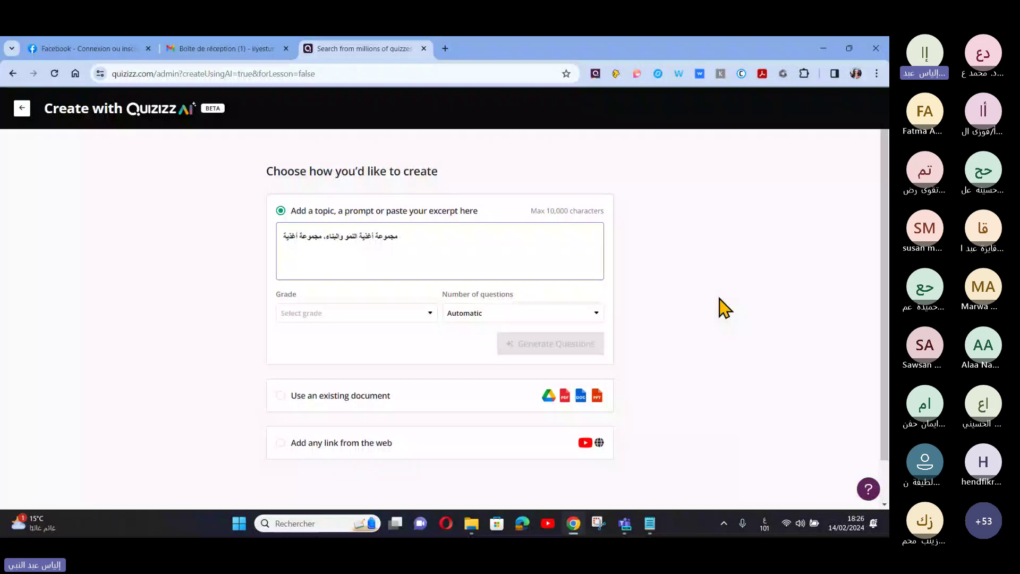
{"action": "type", "text": " ال"}
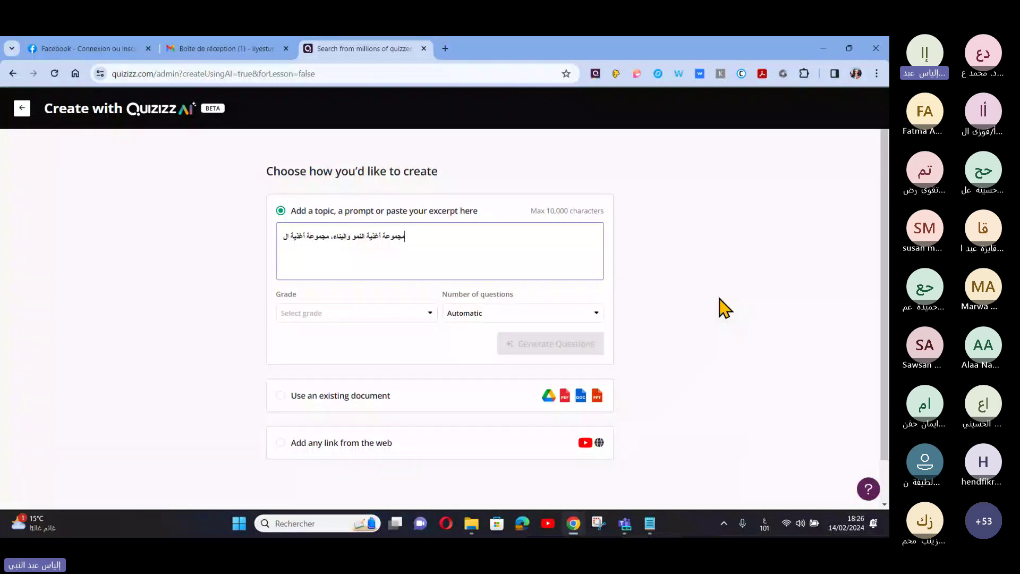
{"action": "type", "text": "طاقة"}
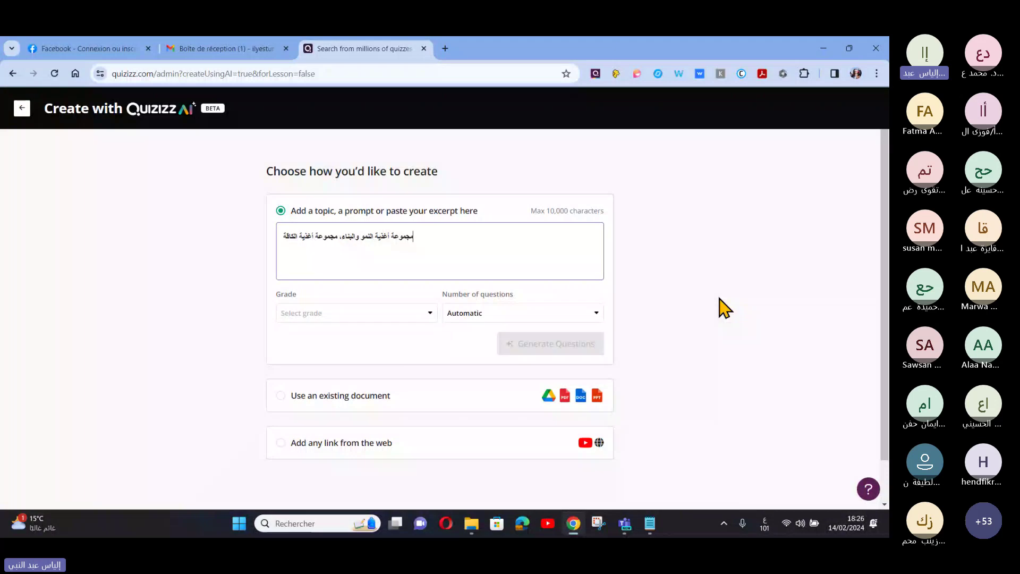
- Add "مجموعة أغذية الوقاية" to the topic prompt as the third food group, preceded by a comma
{"action": "type", "text": "، مجموع"}
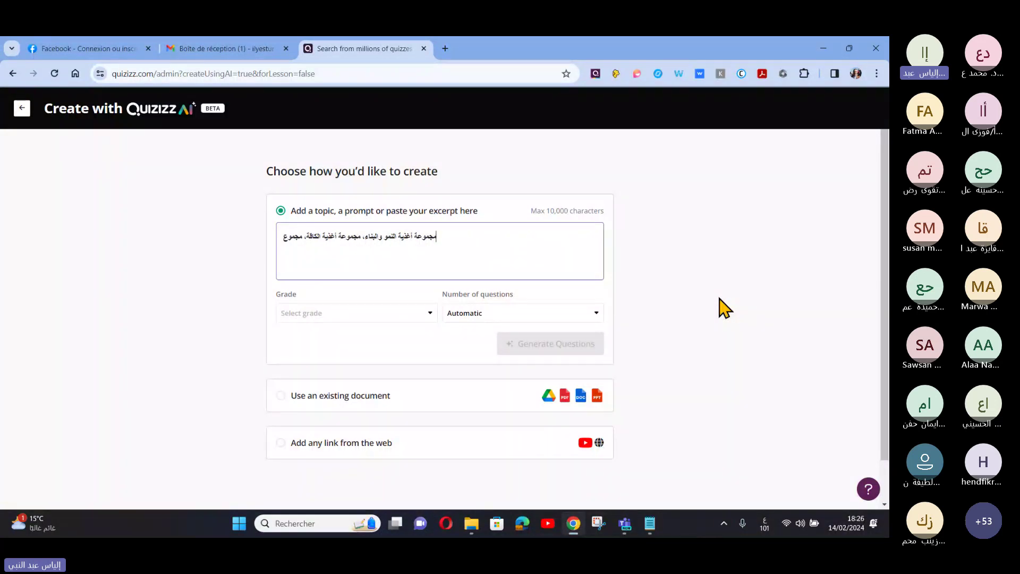
{"action": "type", "text": "ة"}
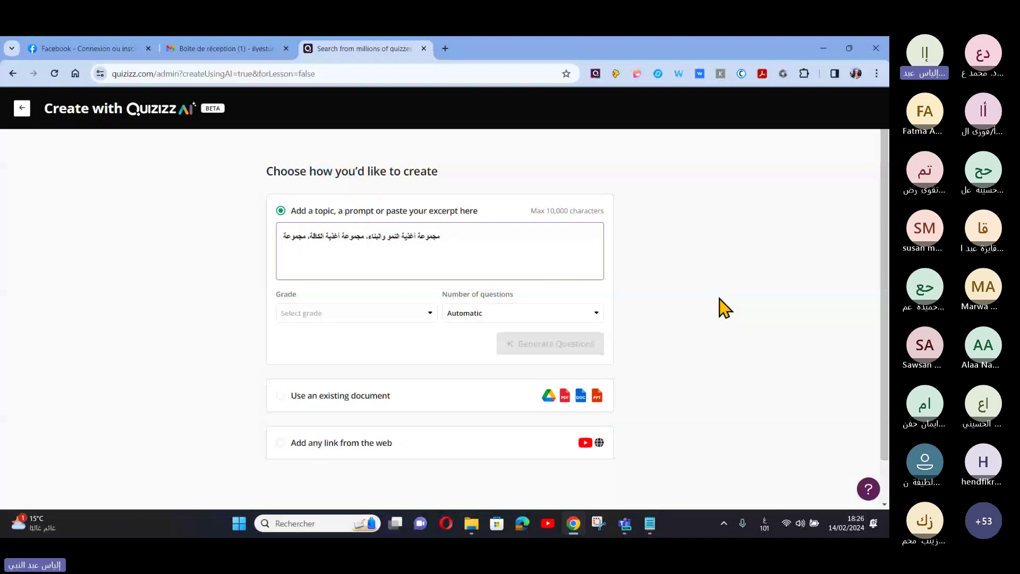
{"action": "type", "text": " أغذي"}
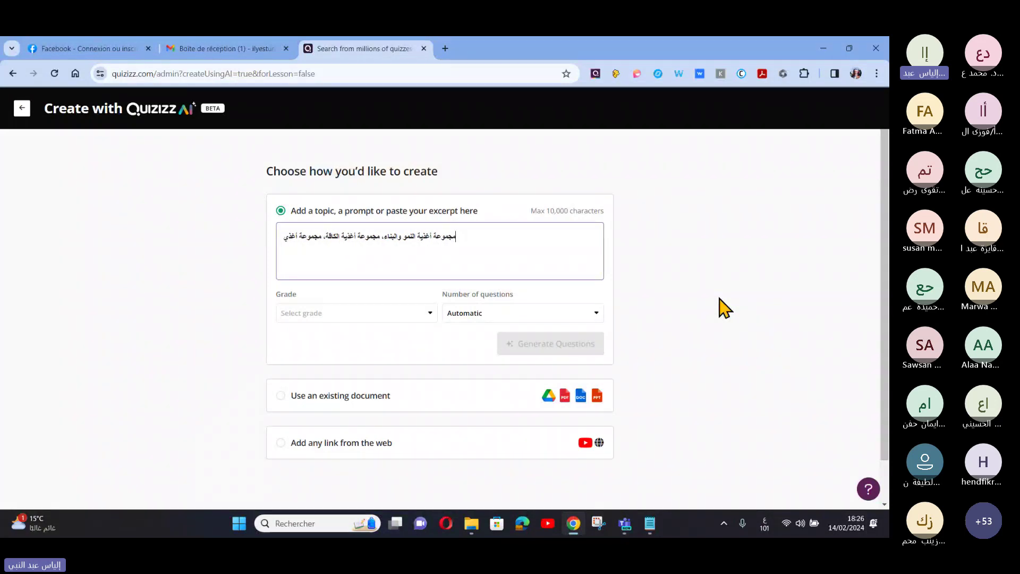
{"action": "type", "text": "ة ا"}
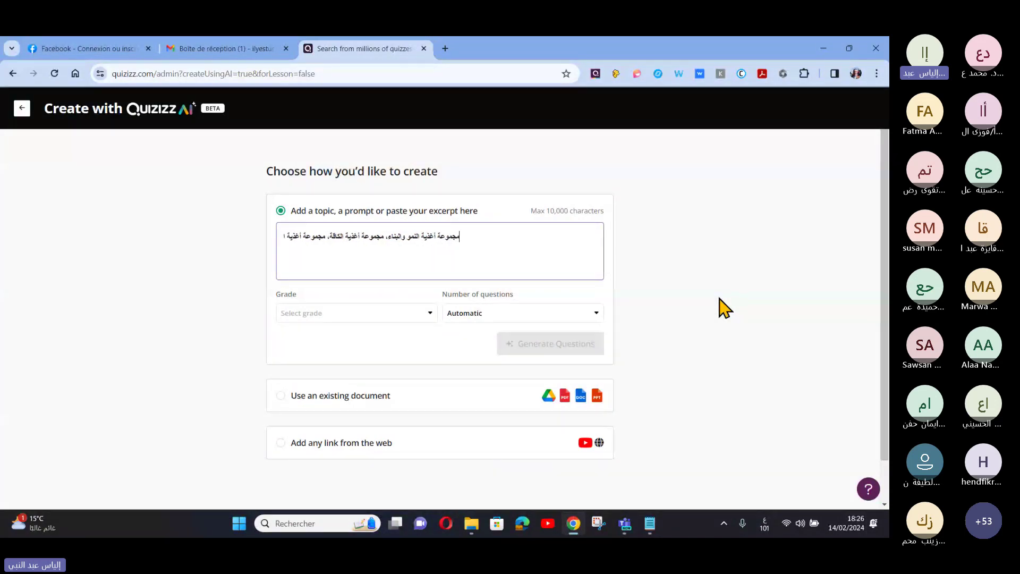
{"action": "type", "text": "لوقا"}
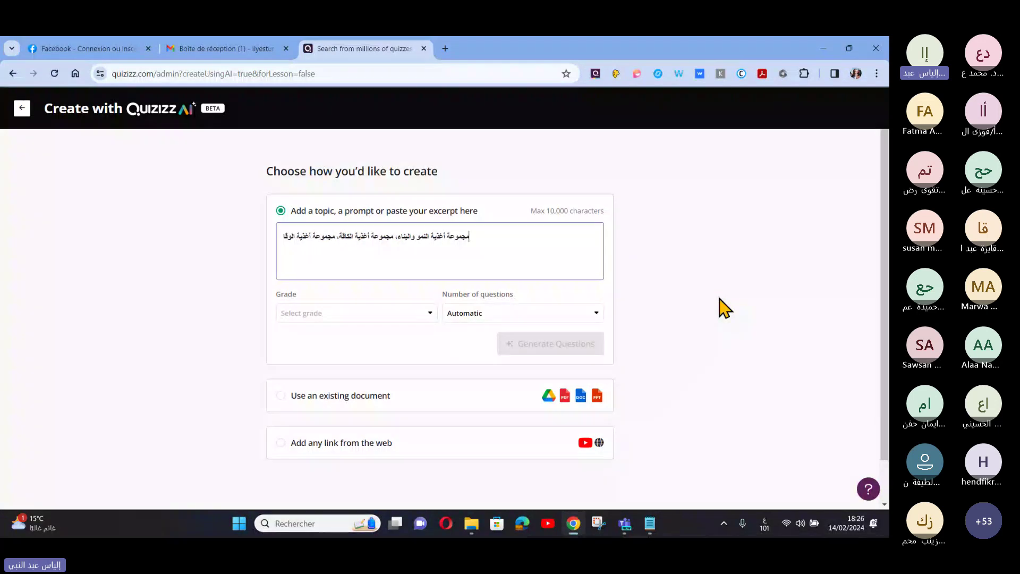
{"action": "type", "text": "ية"}
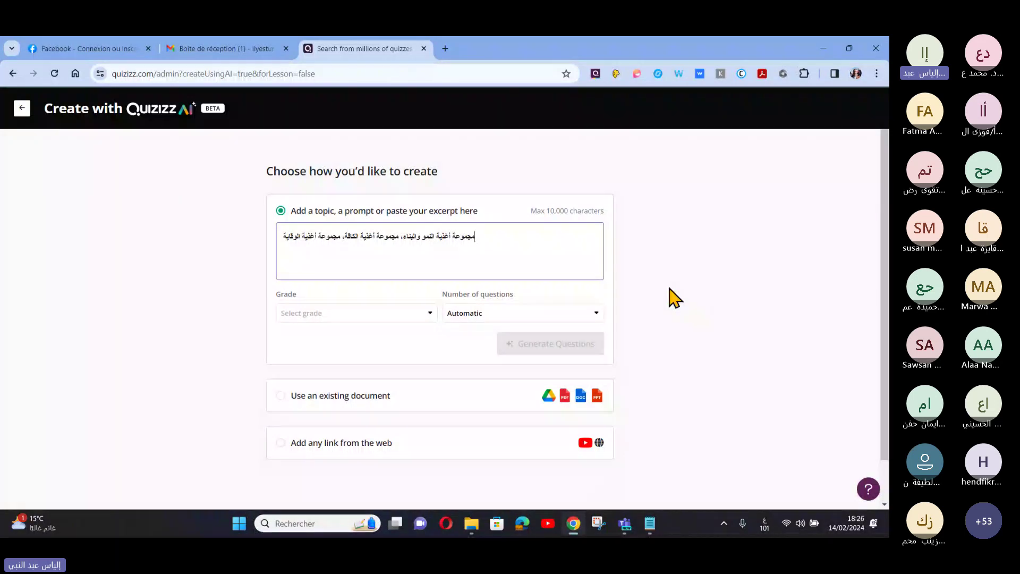
- Set the grade for the AI-generated quiz to Grade 6
{"action": "left_click", "coordinate": [337, 314]}
{"action": "scroll", "coordinate": [359, 252], "scroll_direction": "down", "scroll_amount": 2}
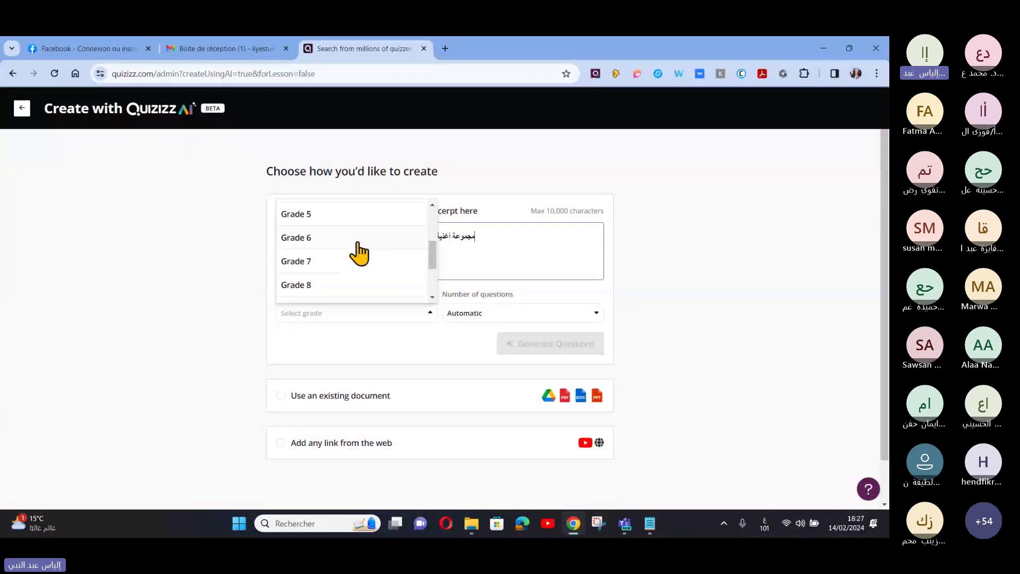
{"action": "left_click", "coordinate": [308, 239]}
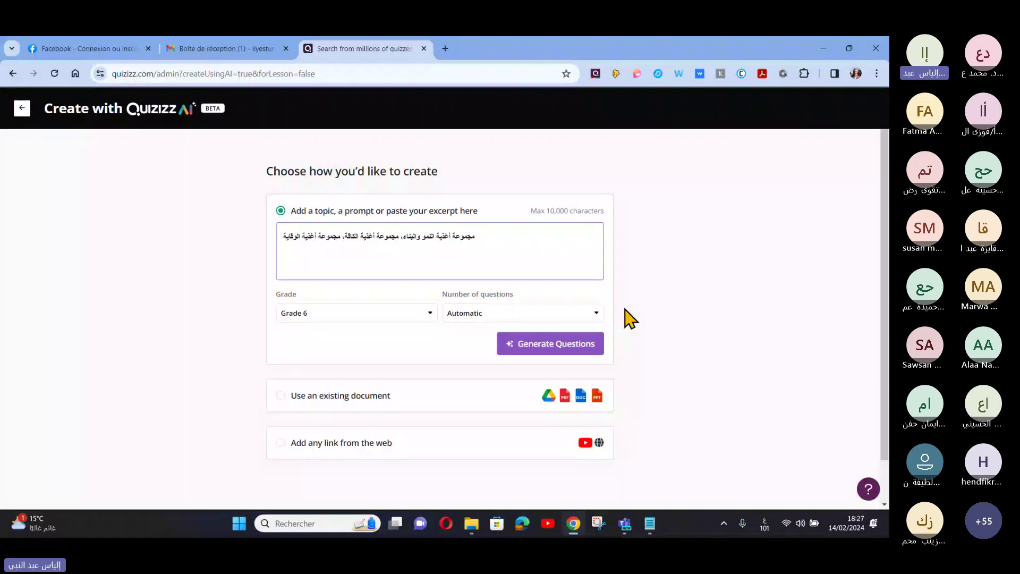
- Set the number of questions to 10 and start generating the quiz from the topic prompt
{"action": "left_click", "coordinate": [531, 320]}
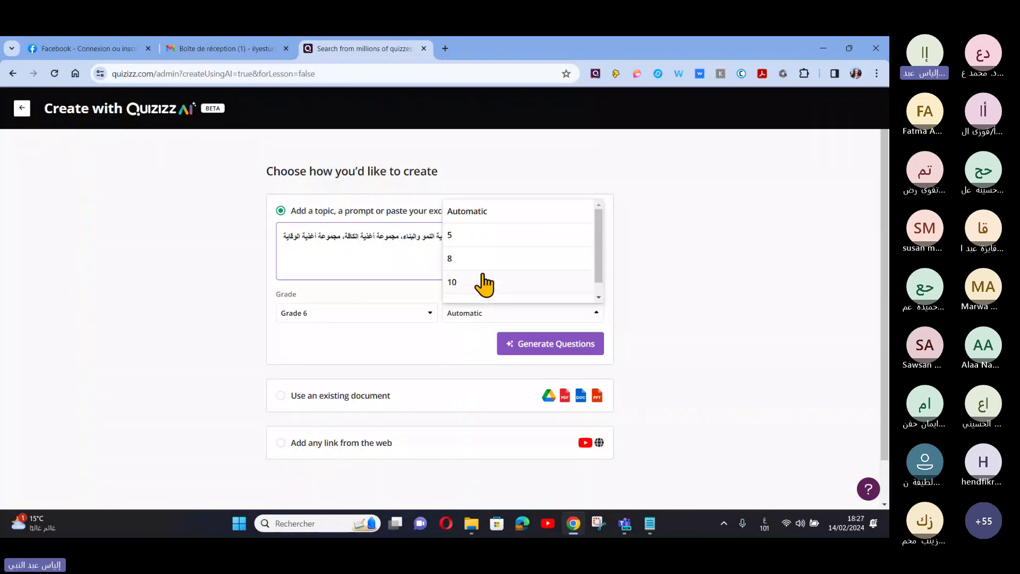
{"action": "scroll", "coordinate": [476, 281], "scroll_direction": "down", "scroll_amount": 1}
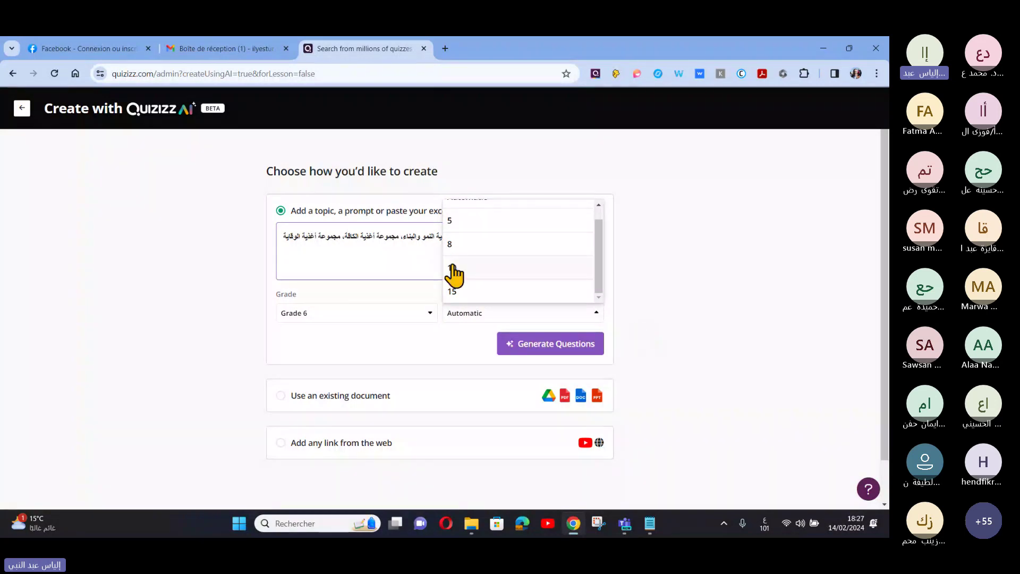
{"action": "scroll", "coordinate": [454, 261], "scroll_direction": "up", "scroll_amount": 1}
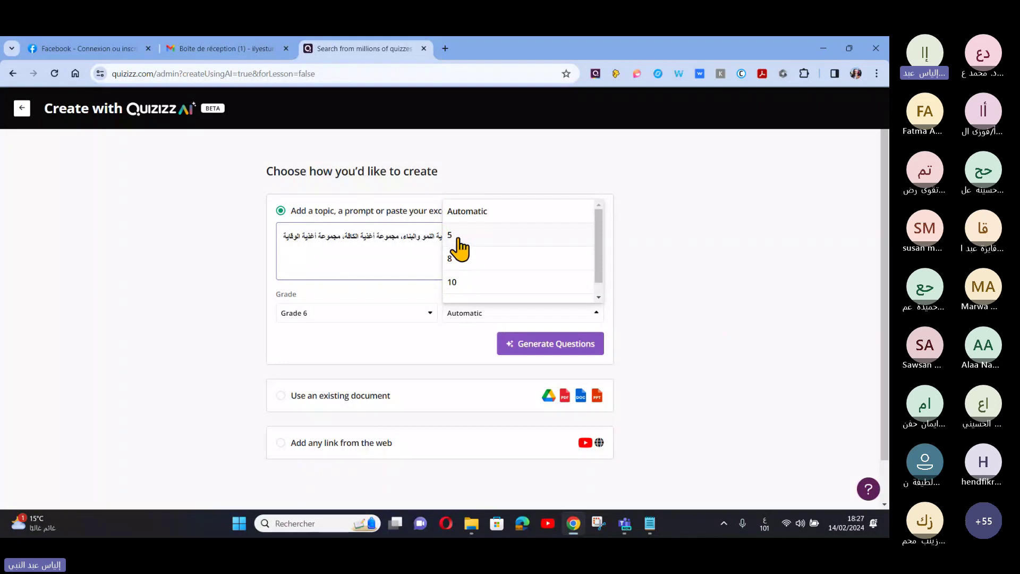
{"action": "scroll", "coordinate": [477, 269], "scroll_direction": "down", "scroll_amount": 1}
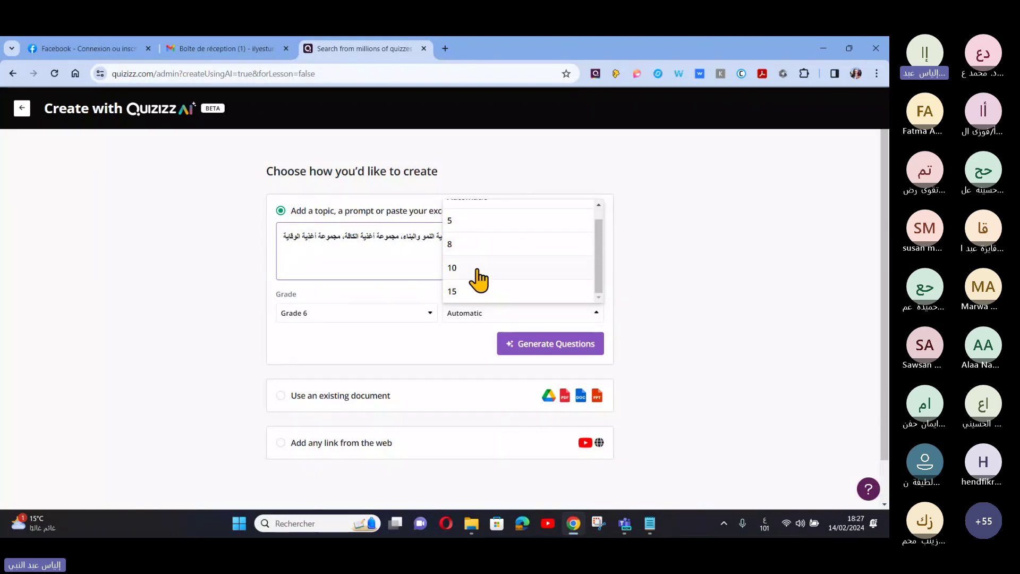
{"action": "left_click", "coordinate": [479, 268]}
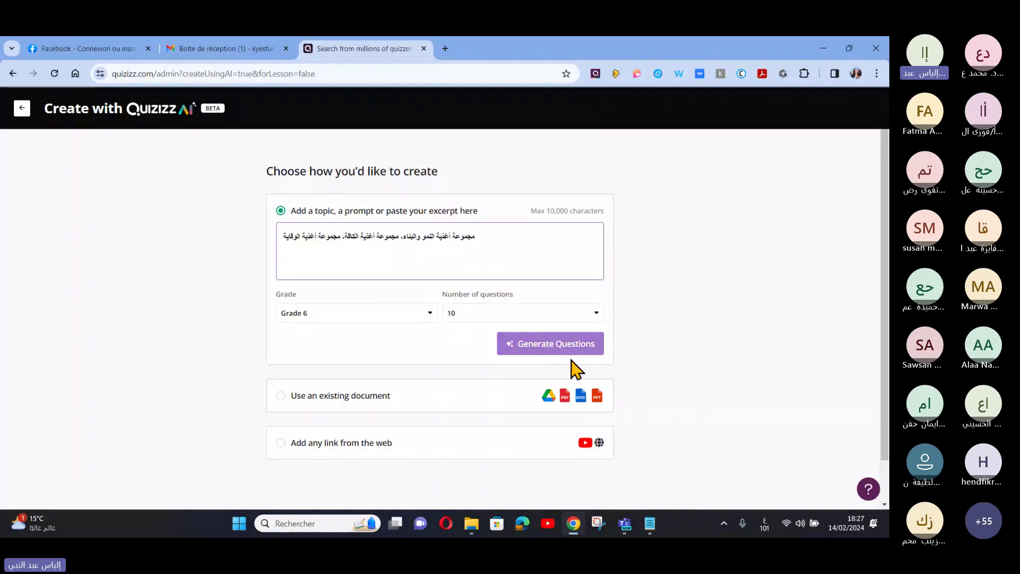
{"action": "left_click", "coordinate": [540, 357]}
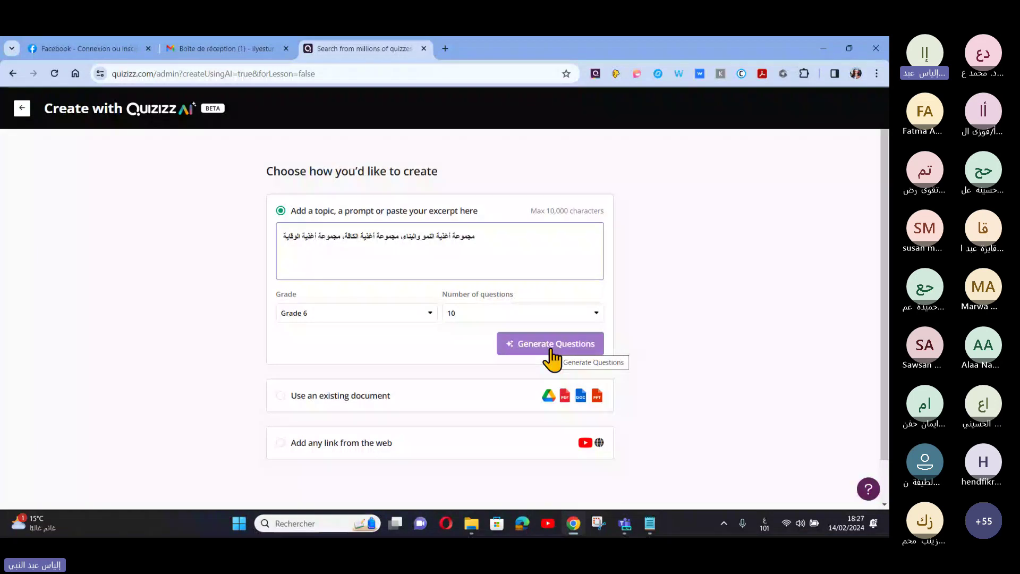
{"action": "left_click", "coordinate": [553, 360]}
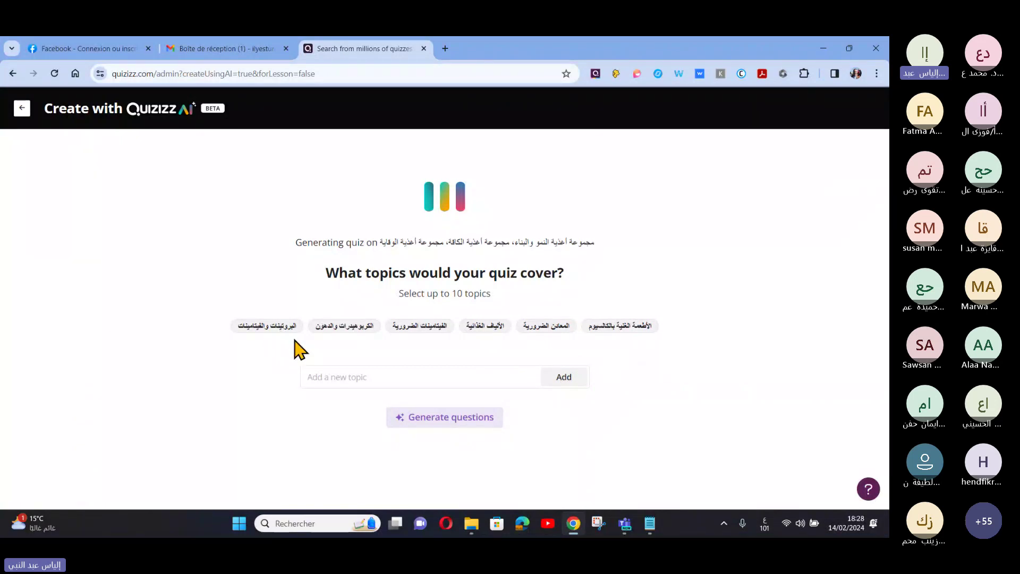
- Choose the topics الكربوهيدرات والدهون, البروتينات والفيتامينات, الألياف الغذائية and الفيتامينات الضرورية, and generate the questions
{"action": "left_click", "coordinate": [317, 328]}
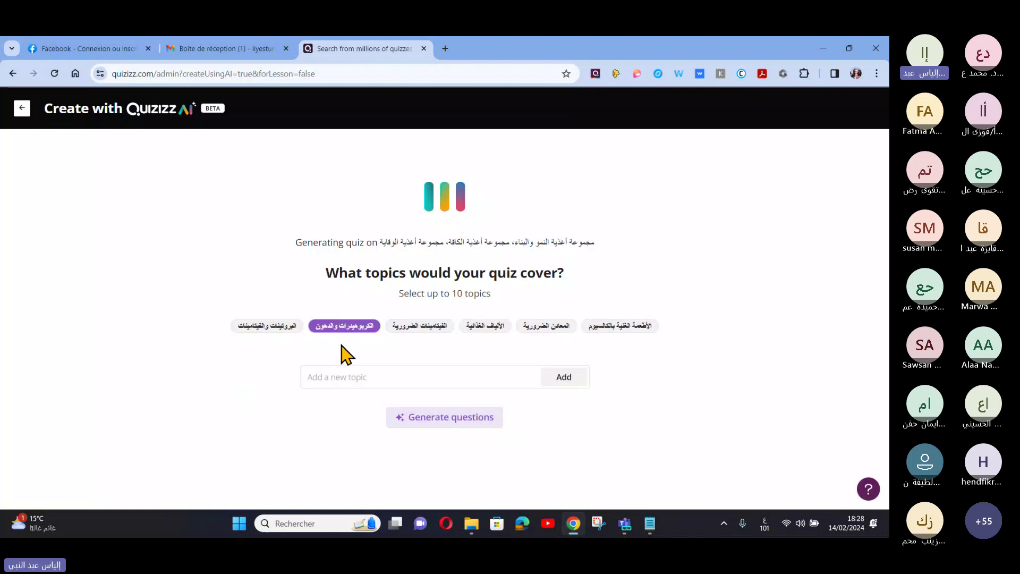
{"action": "left_click", "coordinate": [271, 330]}
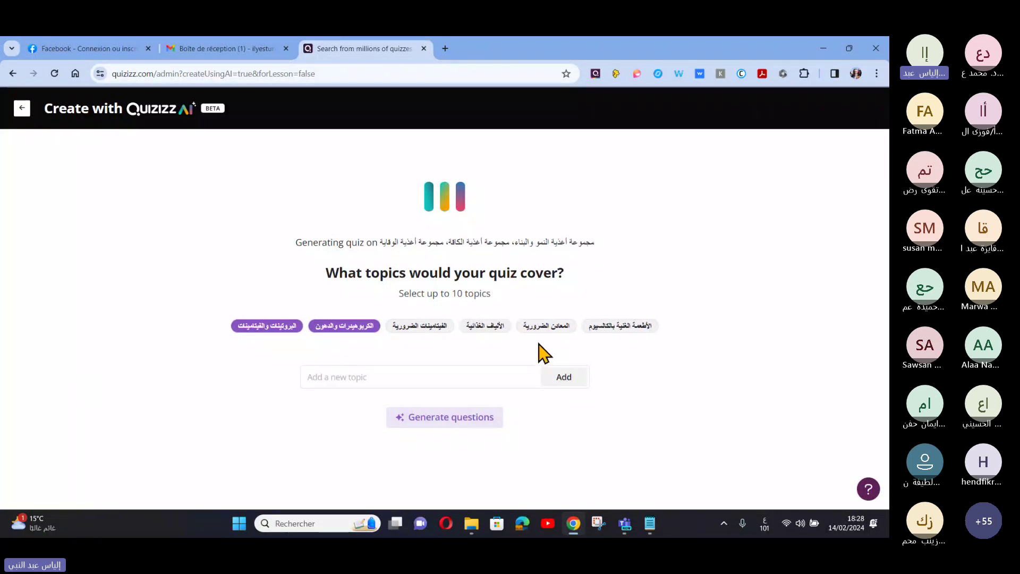
{"action": "left_click", "coordinate": [494, 326]}
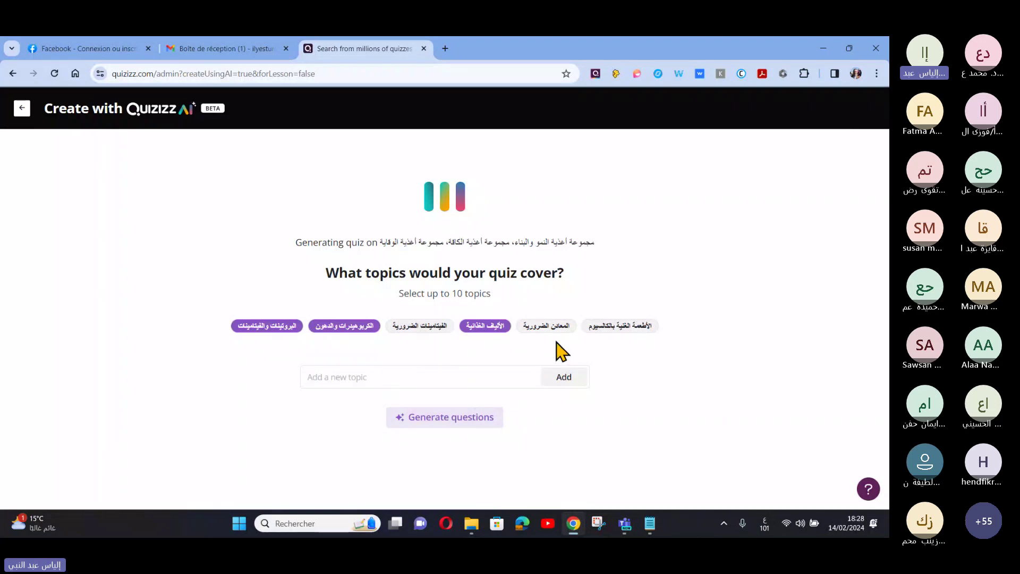
{"action": "left_click", "coordinate": [423, 327]}
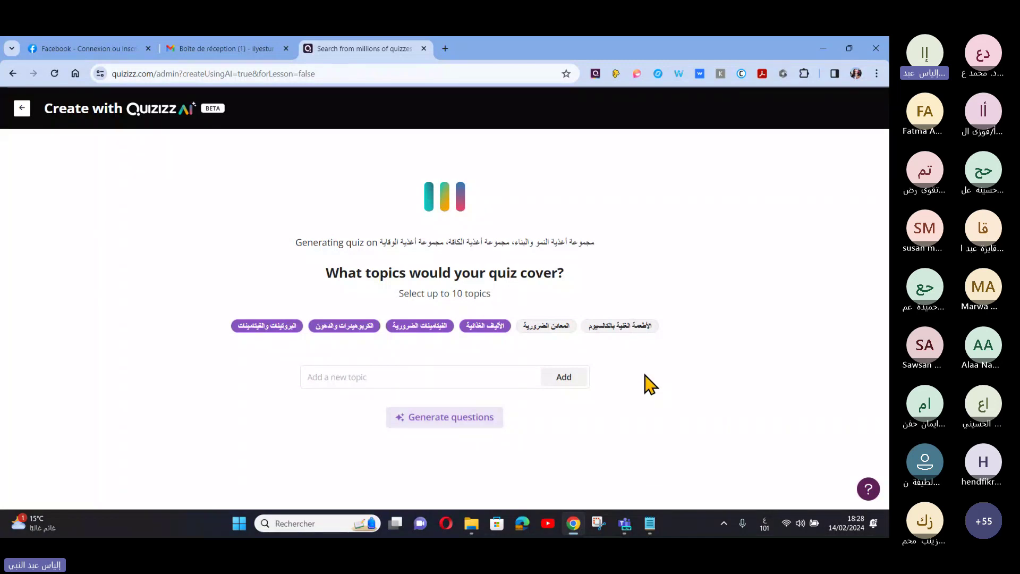
{"action": "left_click", "coordinate": [441, 420]}
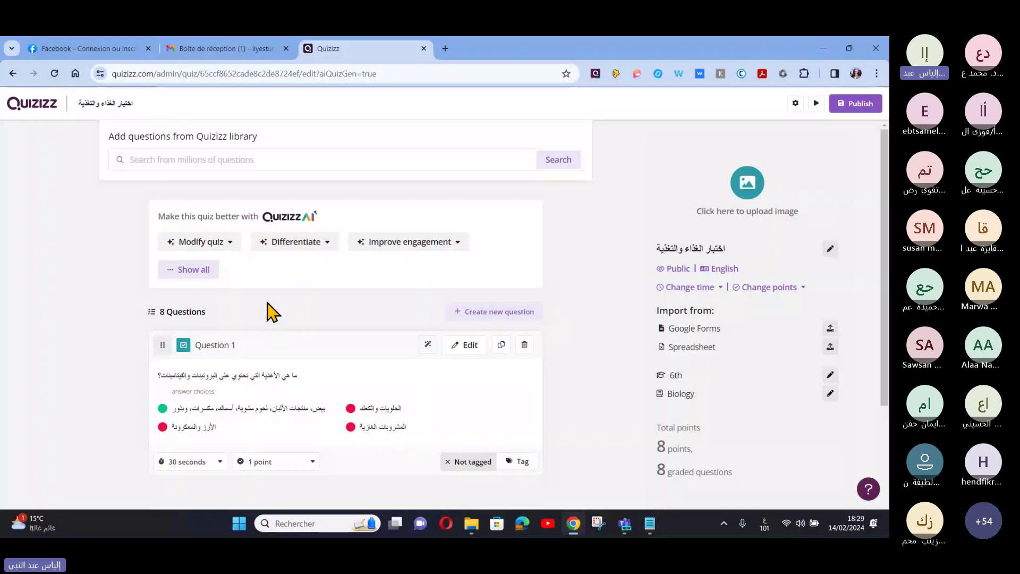
- Examine the first generated questions and their answer choices, and check question 2 in the question editor before saving it
{"action": "scroll", "coordinate": [272, 313], "scroll_direction": "down", "scroll_amount": 2}
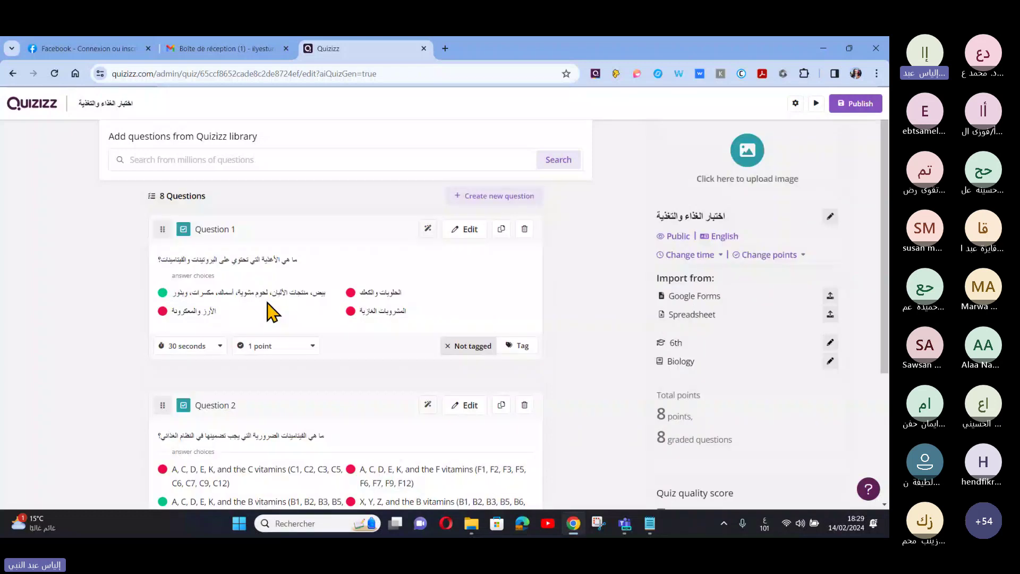
{"action": "scroll", "coordinate": [273, 313], "scroll_direction": "up", "scroll_amount": 2}
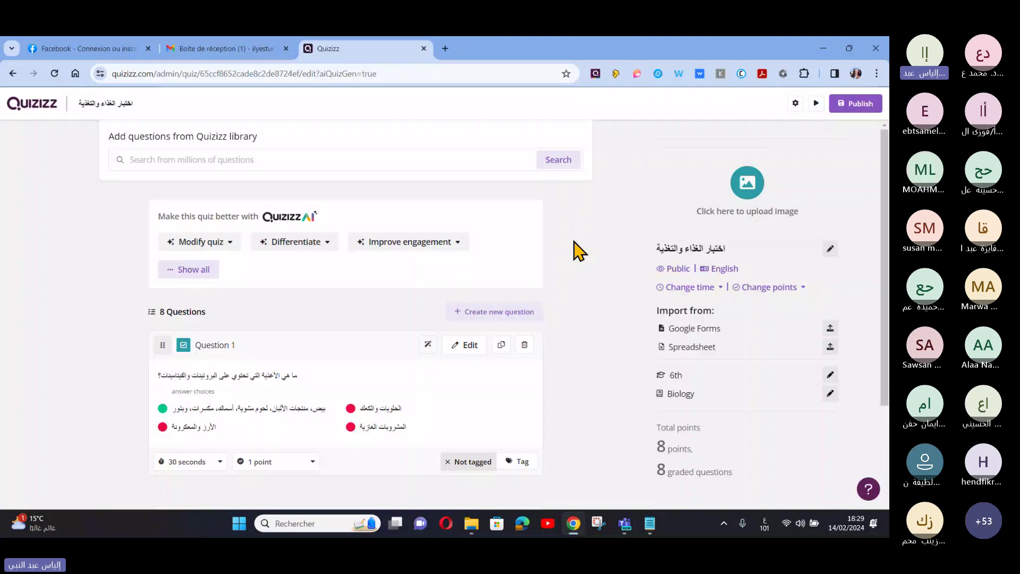
{"action": "scroll", "coordinate": [427, 352], "scroll_direction": "down", "scroll_amount": 1}
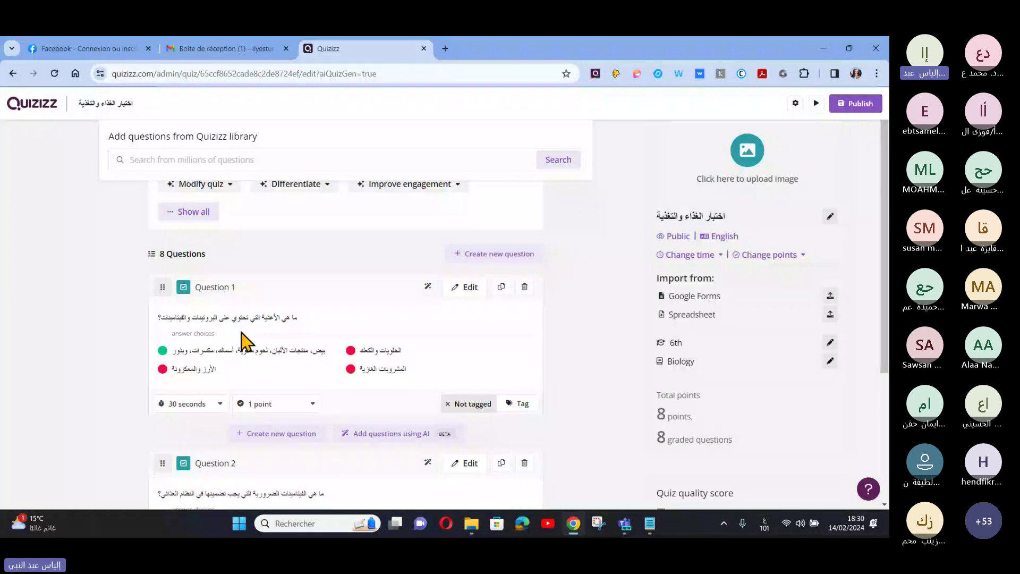
{"action": "scroll", "coordinate": [242, 340], "scroll_direction": "down", "scroll_amount": 1}
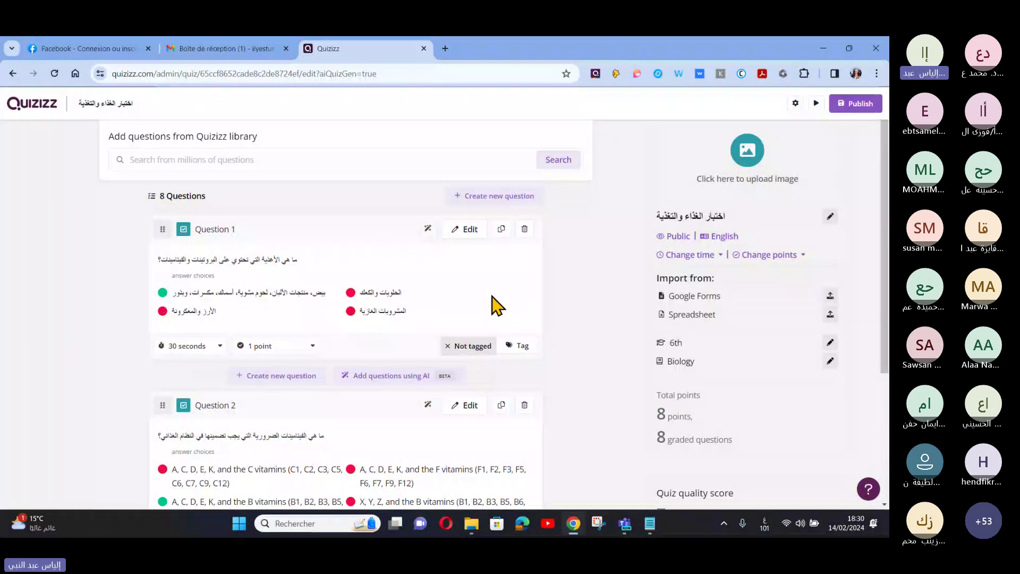
{"action": "scroll", "coordinate": [497, 306], "scroll_direction": "down", "scroll_amount": 2}
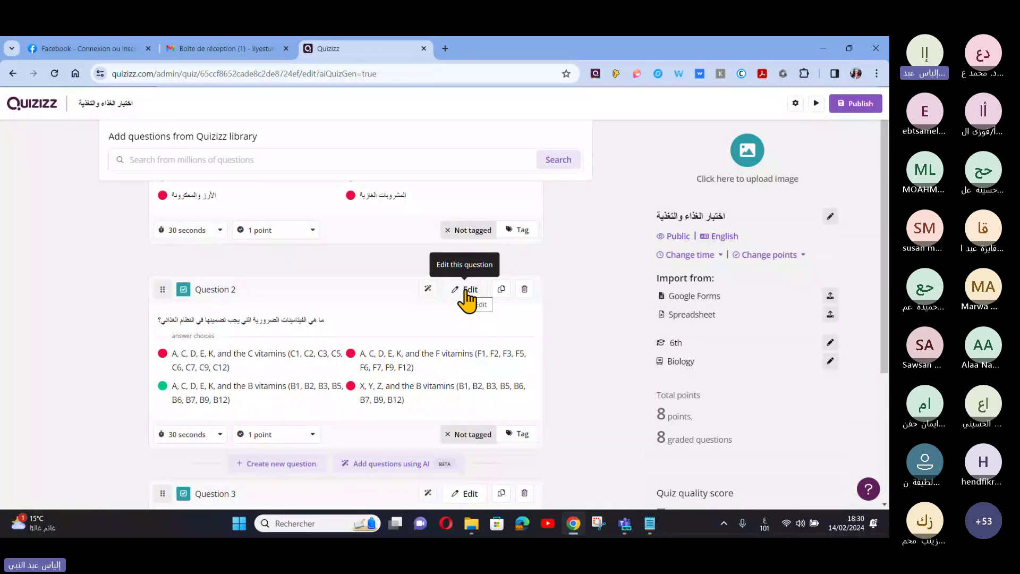
{"action": "left_click", "coordinate": [468, 295]}
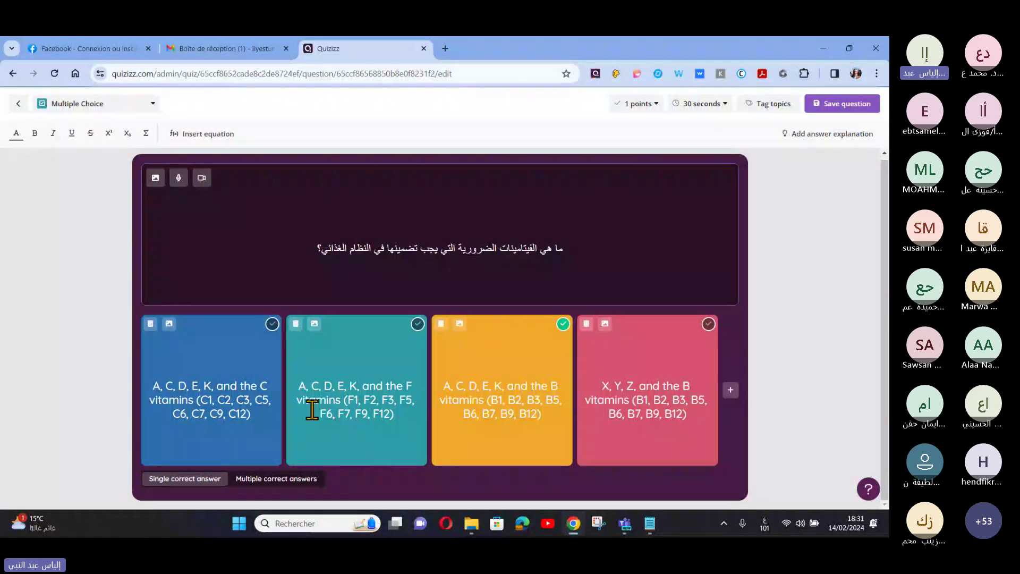
{"action": "left_click", "coordinate": [849, 105]}
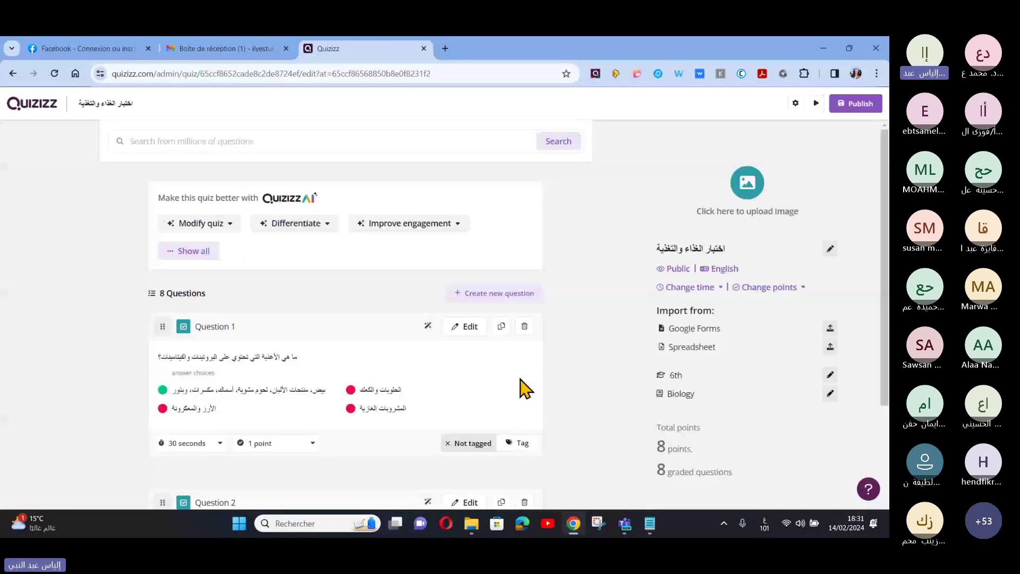
- Try to translate question 2 of the quiz using the custom AI prompt "Translate to arabic"
{"action": "scroll", "coordinate": [526, 389], "scroll_direction": "down", "scroll_amount": 5}
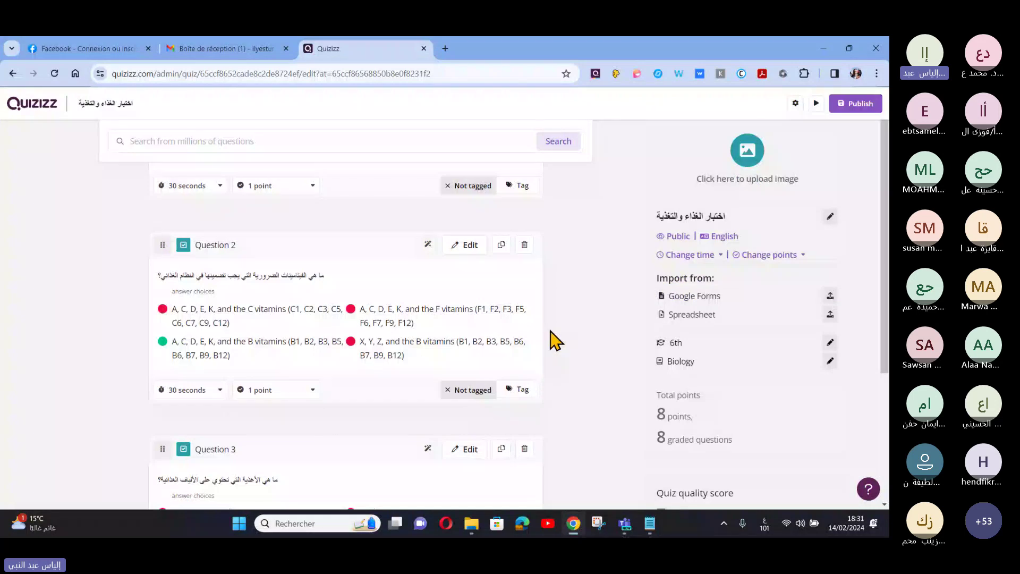
{"action": "left_click", "coordinate": [428, 246]}
{"action": "mouse_move", "coordinate": [461, 392]}
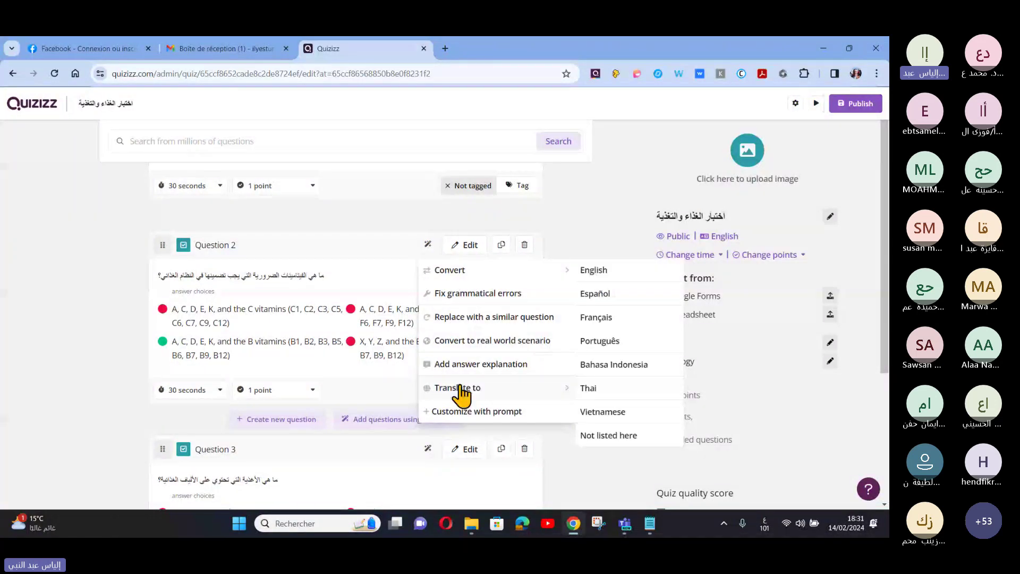
{"action": "mouse_move", "coordinate": [441, 272]}
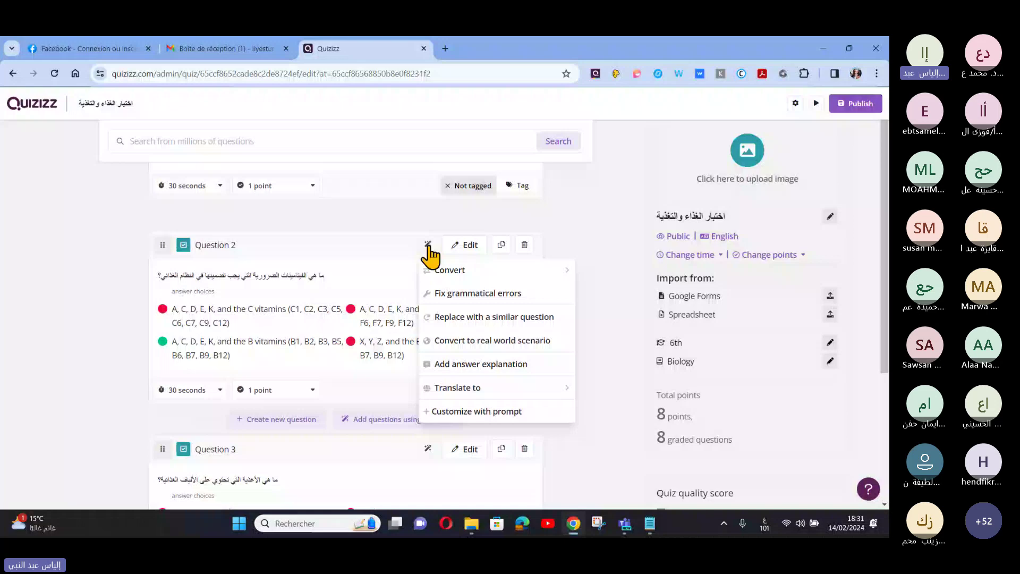
{"action": "left_click", "coordinate": [765, 518]}
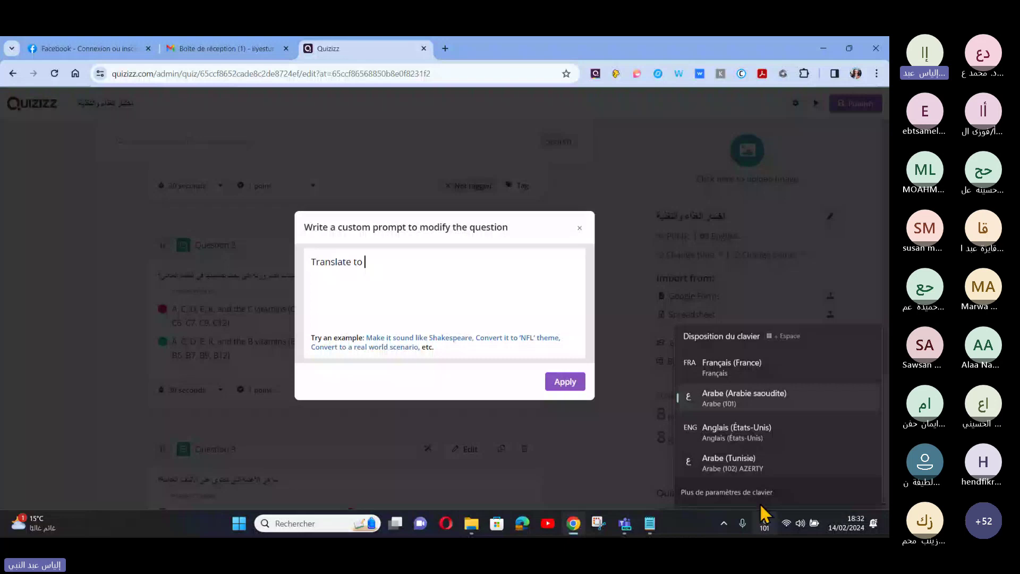
{"action": "left_click", "coordinate": [715, 393]}
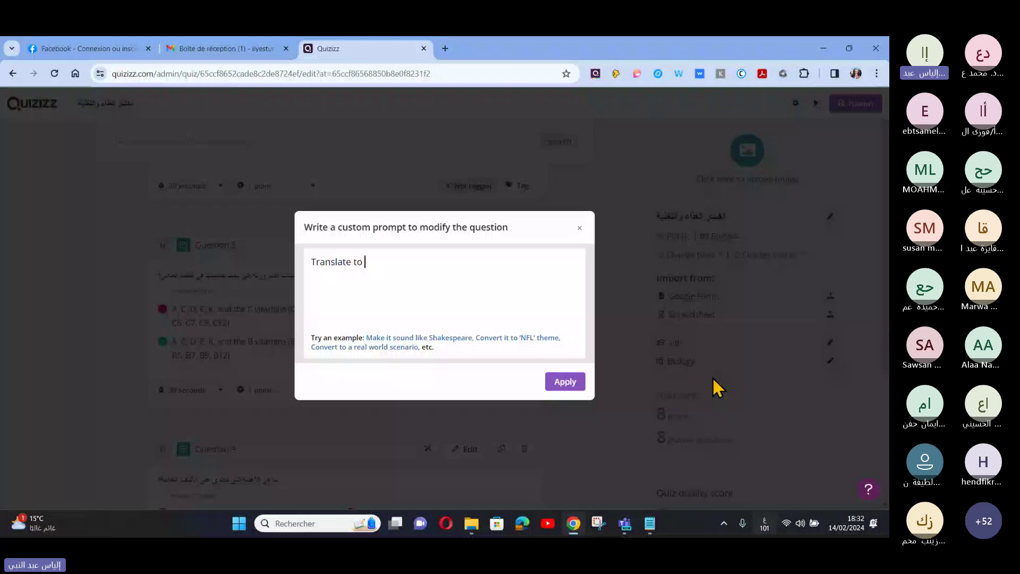
{"action": "key", "text": "alt+shift"}
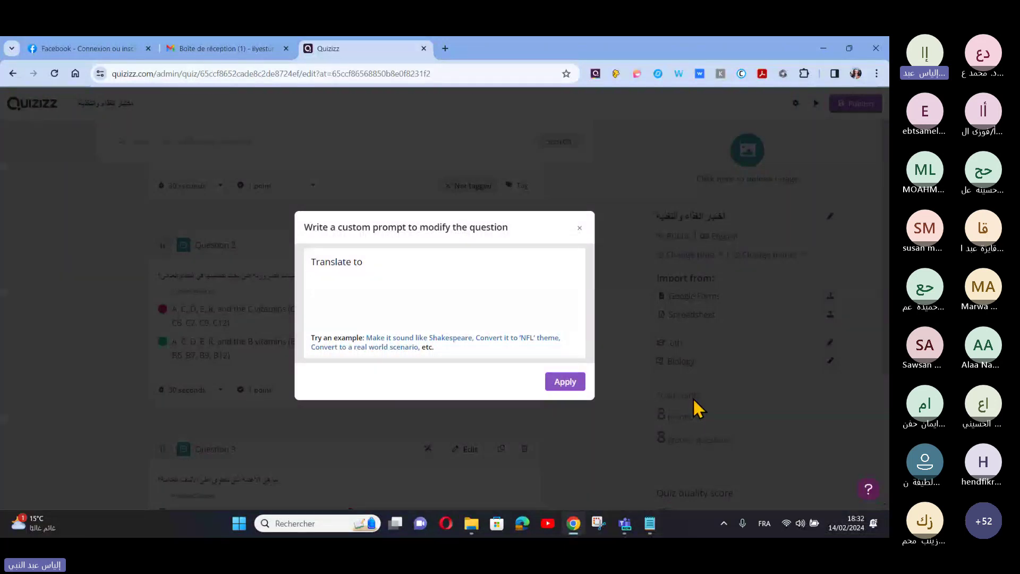
{"action": "type", "text": "arab"}
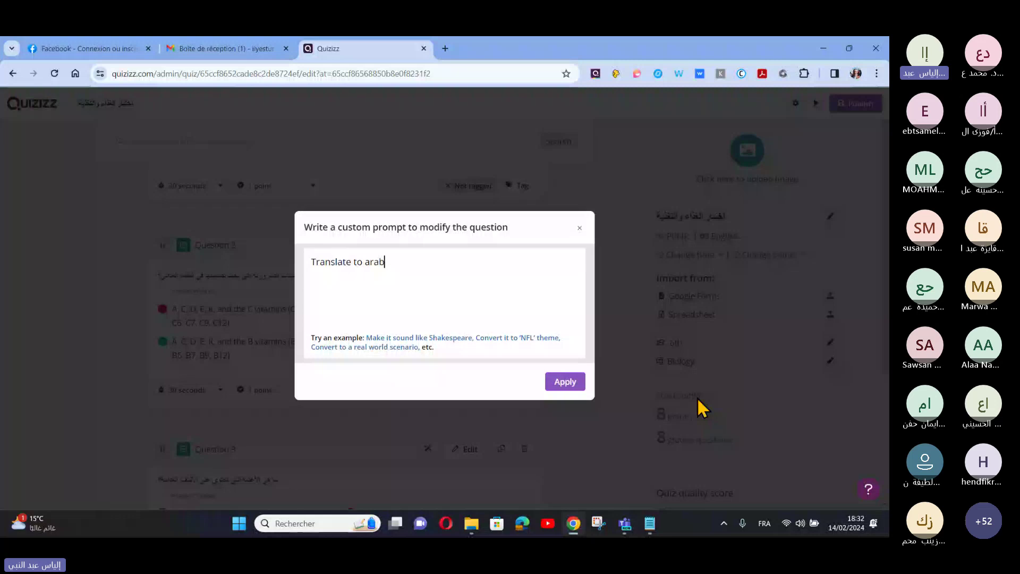
{"action": "type", "text": "ic"}
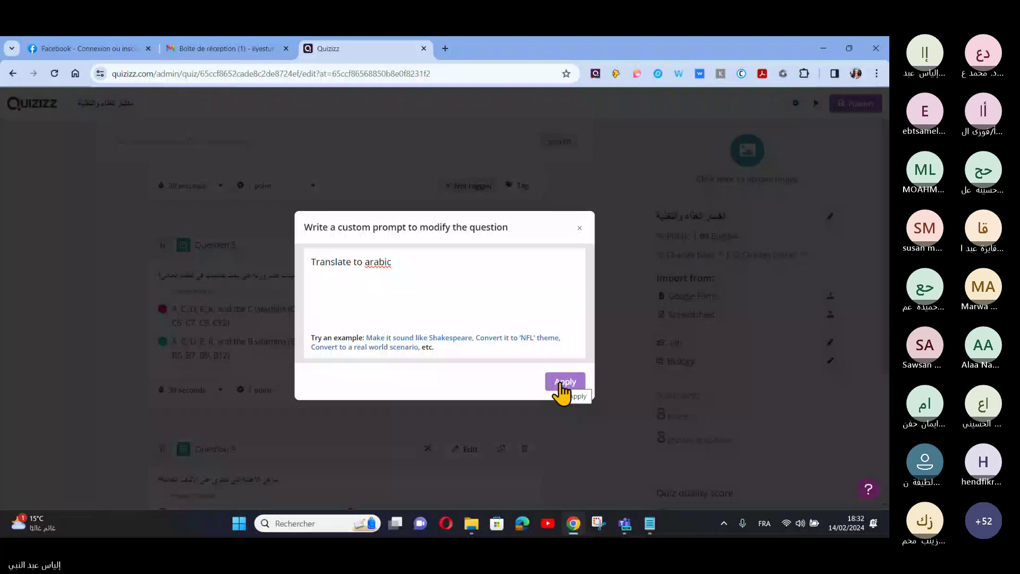
{"action": "left_click", "coordinate": [565, 382]}
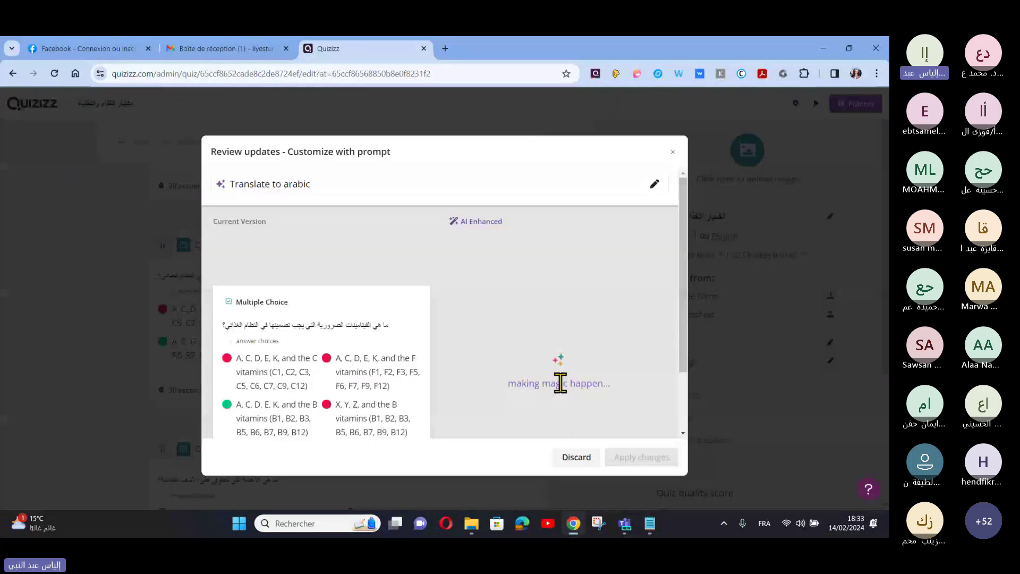
{"action": "scroll", "coordinate": [561, 382], "scroll_direction": "down", "scroll_amount": 2}
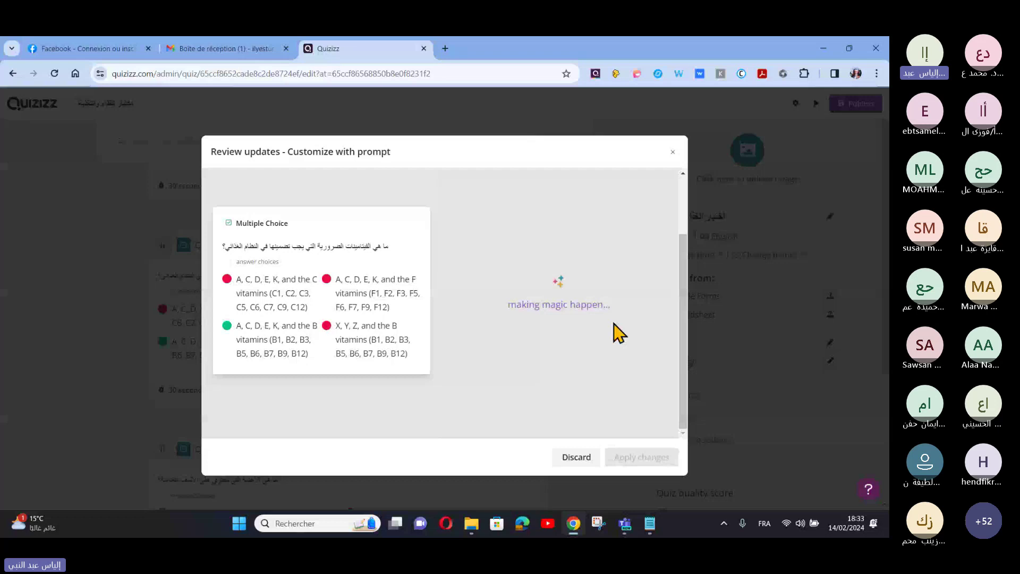
{"action": "scroll", "coordinate": [617, 334], "scroll_direction": "up", "scroll_amount": 1}
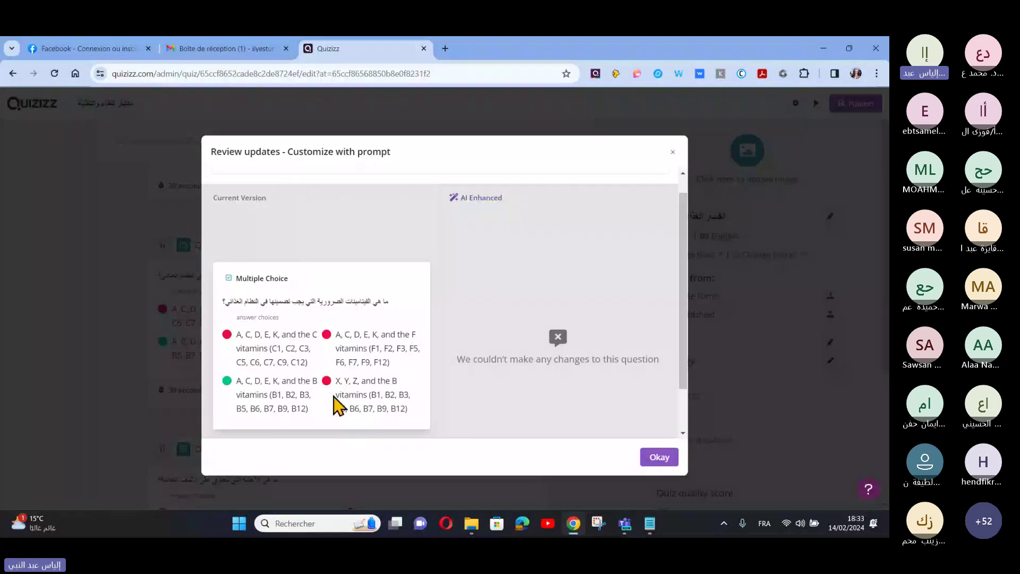
{"action": "left_click", "coordinate": [660, 457]}
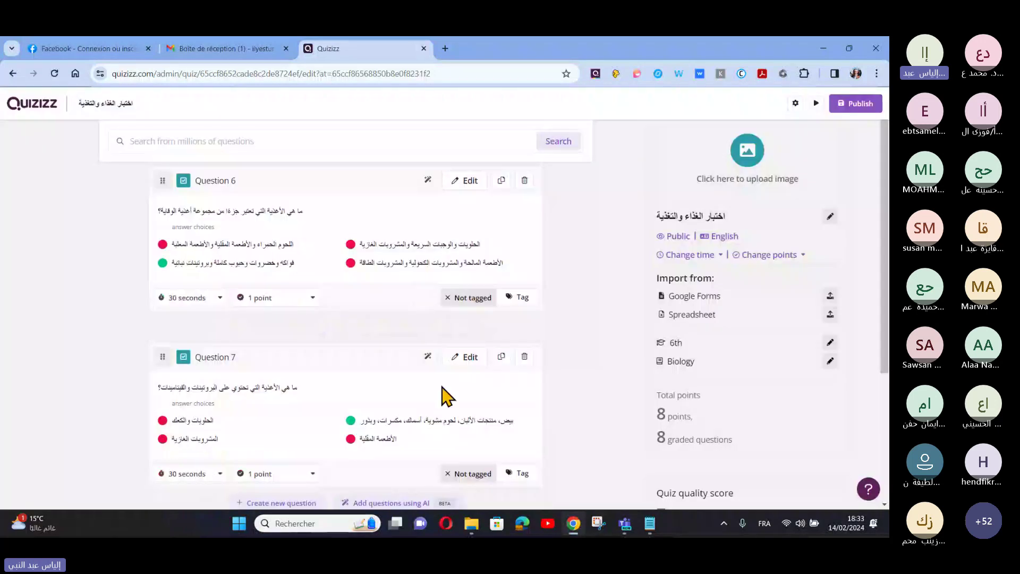
- Publish the quiz اختبار الغذاء والتغذية and open its title for editing
{"action": "scroll", "coordinate": [502, 357], "scroll_direction": "up", "scroll_amount": 8}
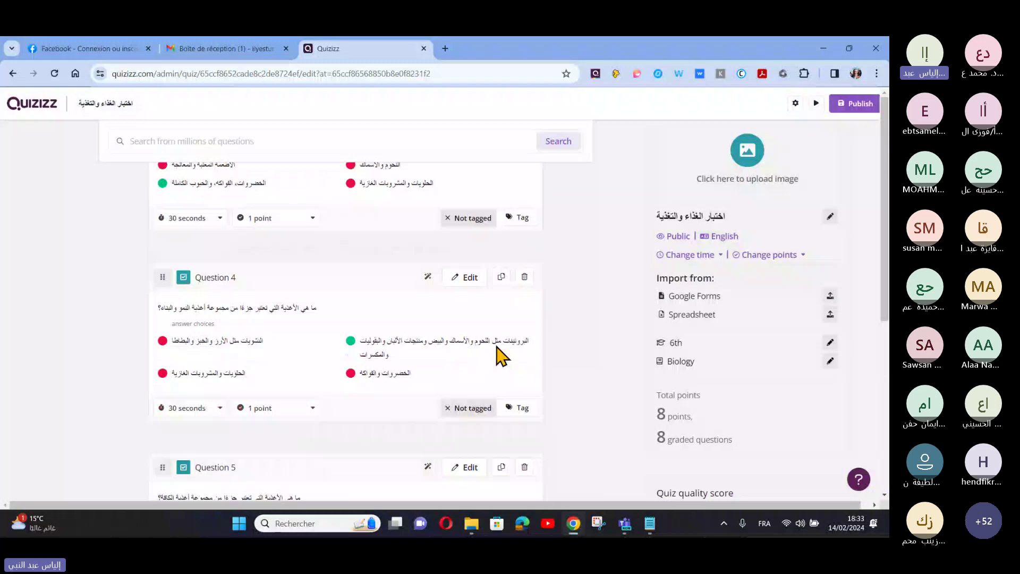
{"action": "scroll", "coordinate": [502, 357], "scroll_direction": "up", "scroll_amount": 3}
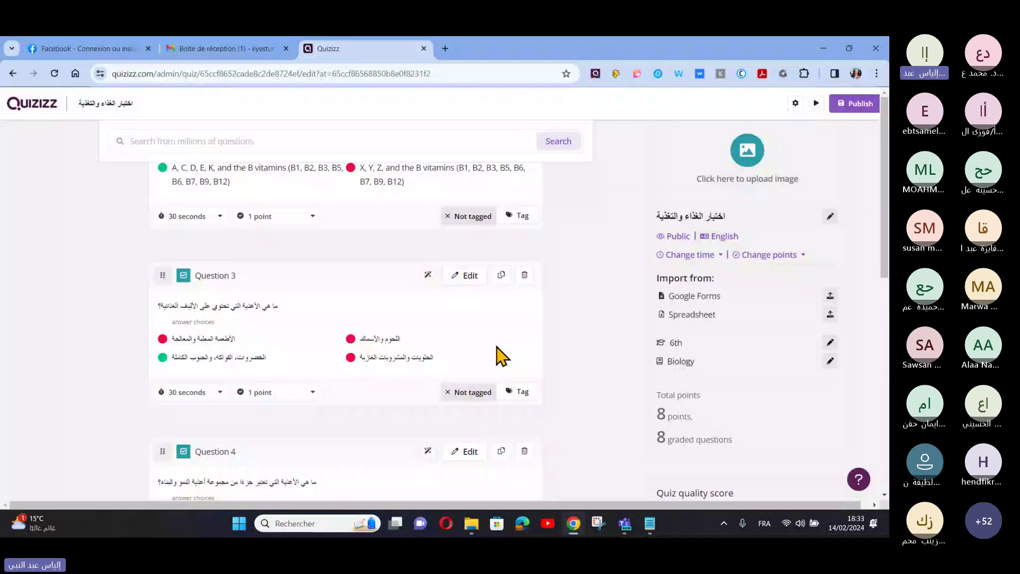
{"action": "scroll", "coordinate": [502, 356], "scroll_direction": "up", "scroll_amount": 7}
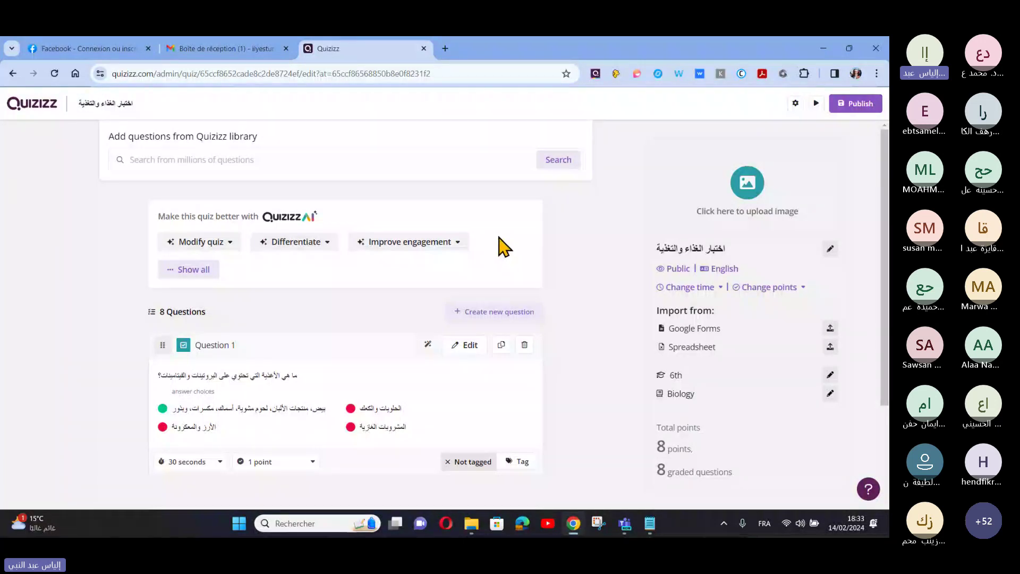
{"action": "left_click", "coordinate": [860, 107]}
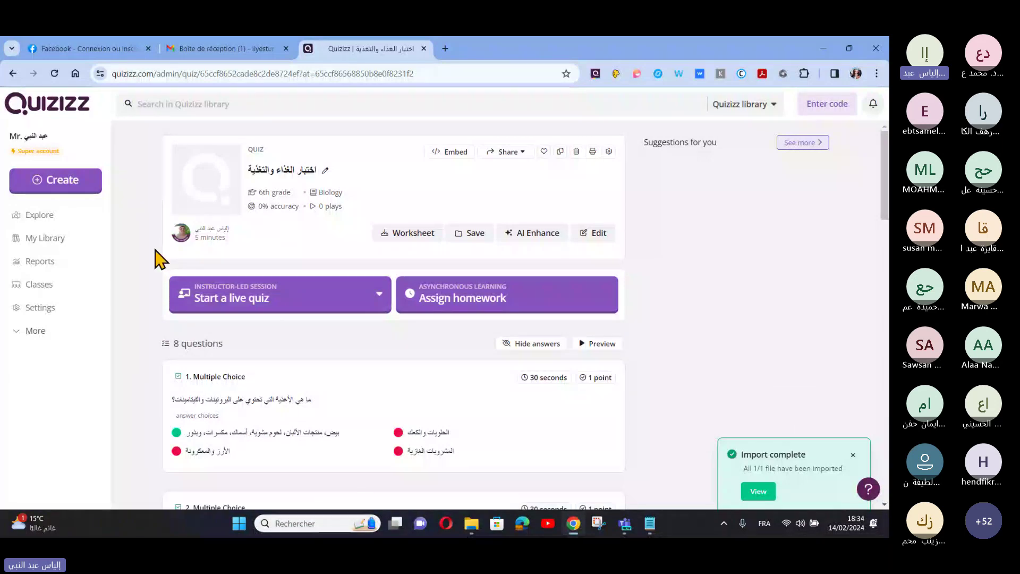
{"action": "left_click", "coordinate": [326, 172]}
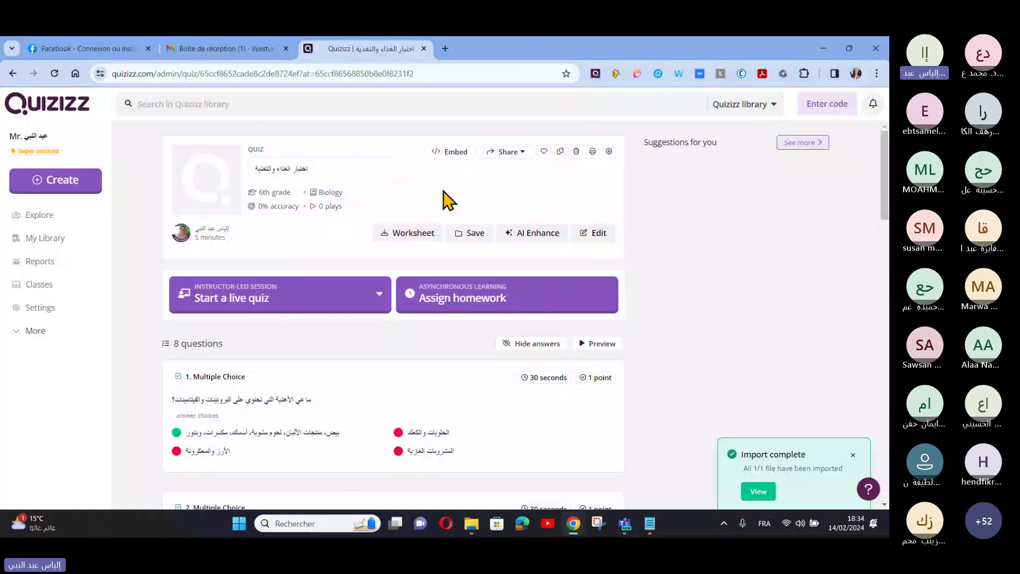
{"action": "left_click", "coordinate": [500, 235]}
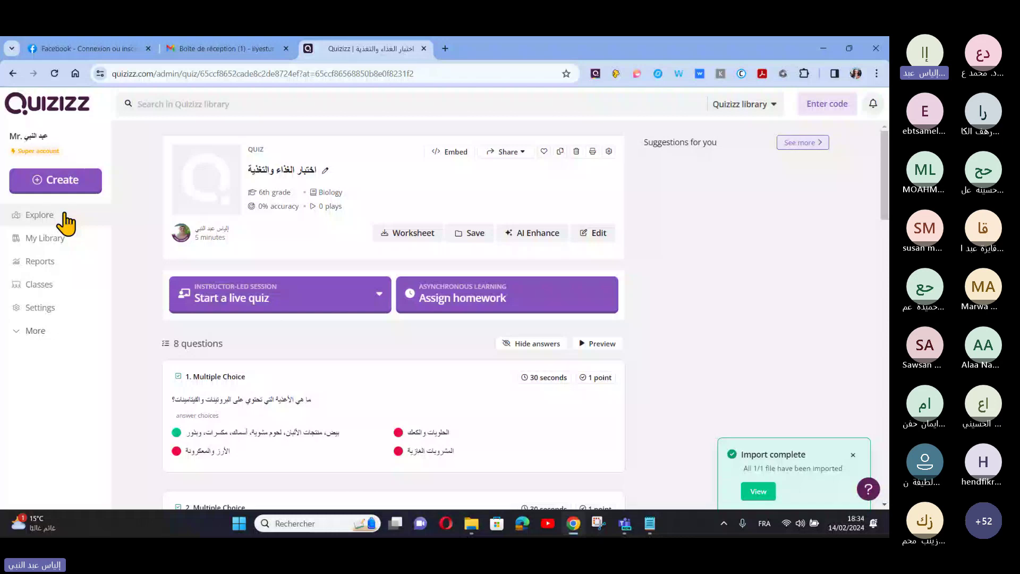
- Start a new AI quiz from an existing document and upload the PDF حركة الشباب التونسي from the device
{"action": "left_click", "coordinate": [55, 179]}
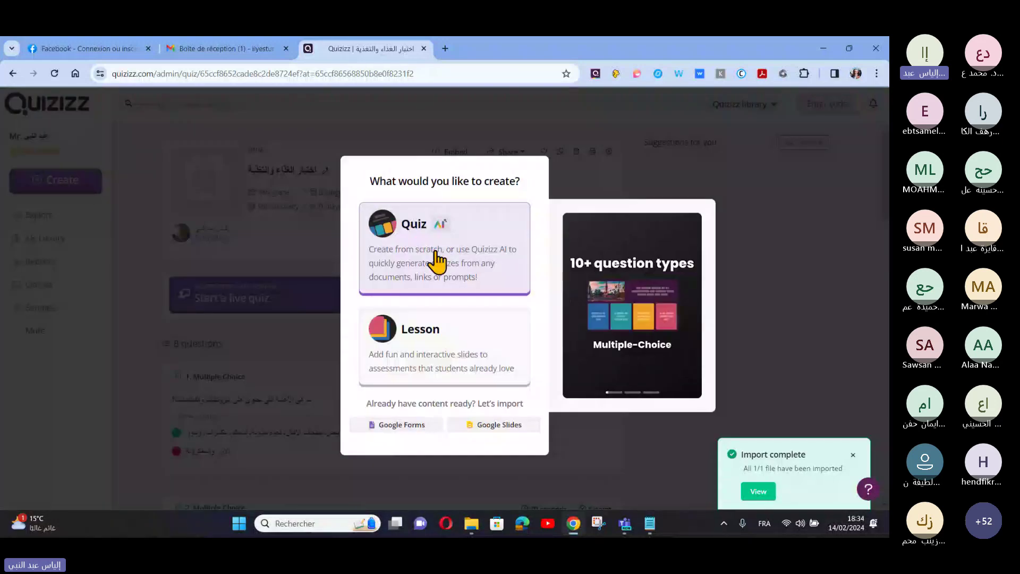
{"action": "left_click", "coordinate": [437, 260]}
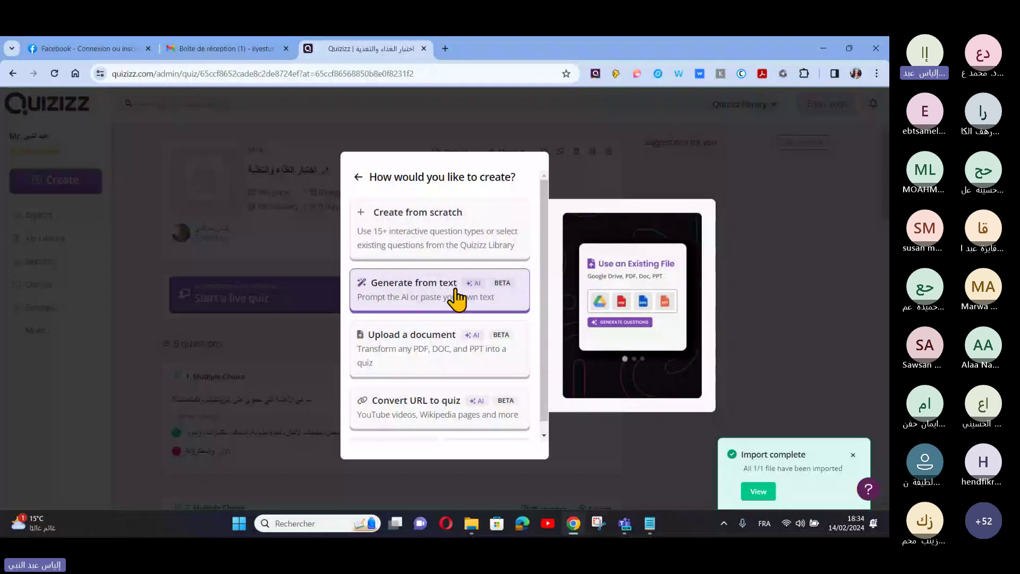
{"action": "left_click", "coordinate": [447, 348]}
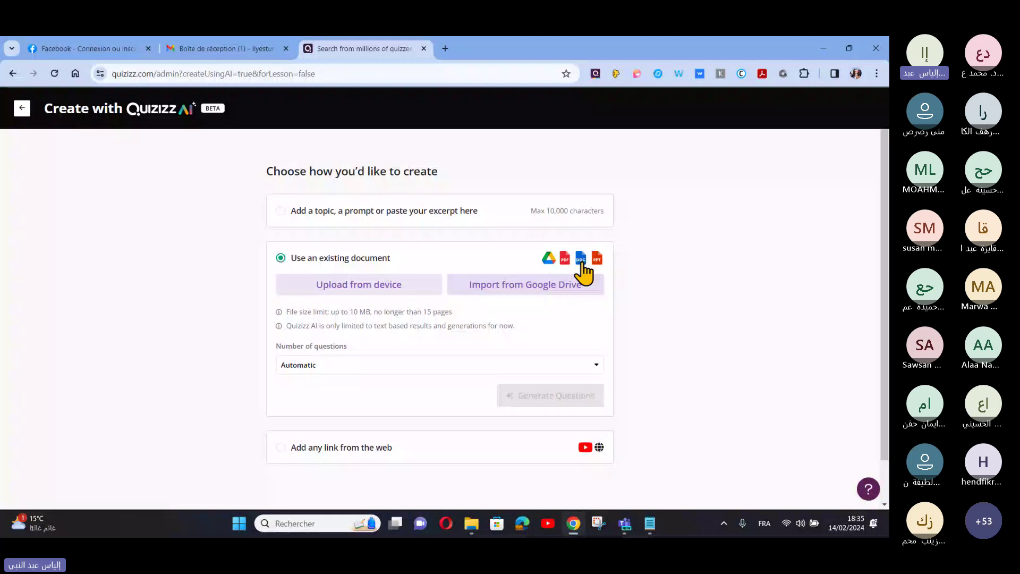
{"action": "left_click", "coordinate": [371, 296]}
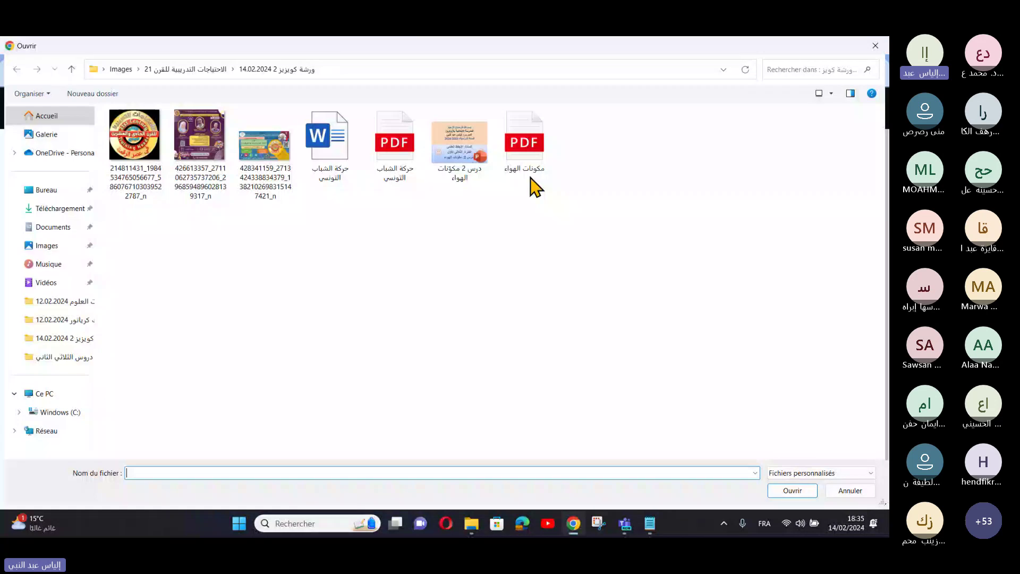
{"action": "double_click", "coordinate": [396, 144]}
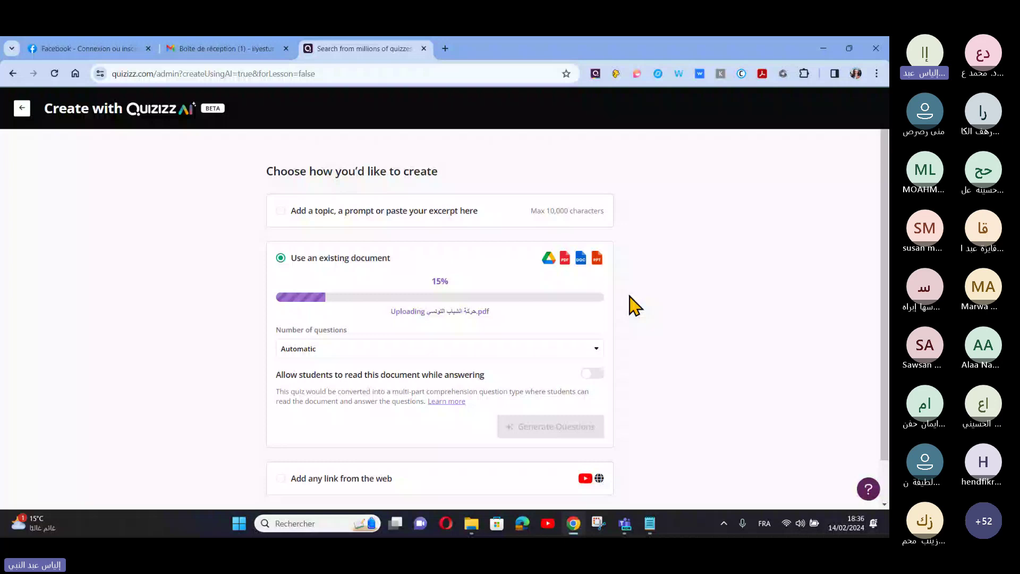
- Allow students to read the uploaded PDF while answering the questions
{"action": "key", "text": "alt+Tab"}
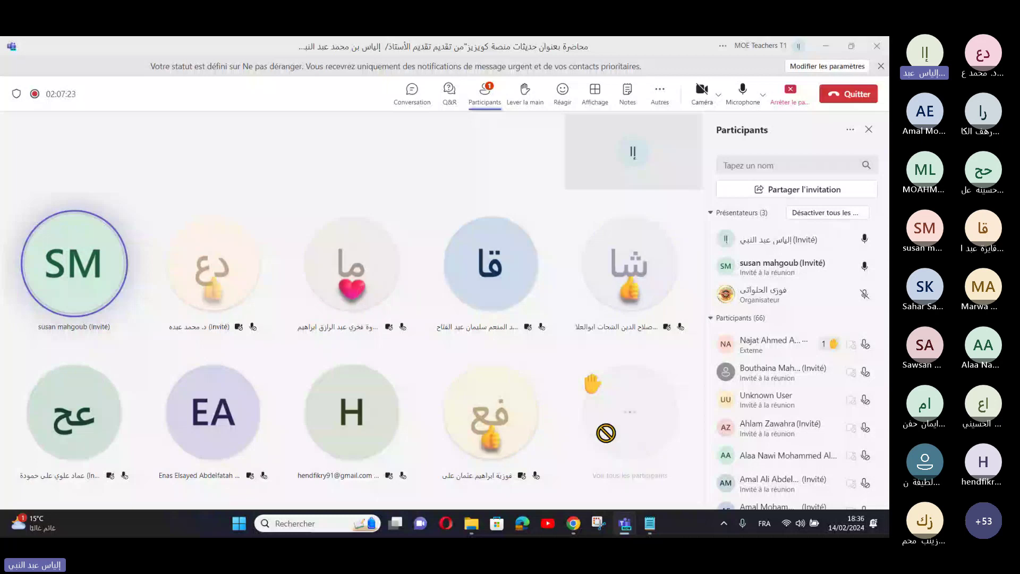
{"action": "key", "text": "alt+Tab"}
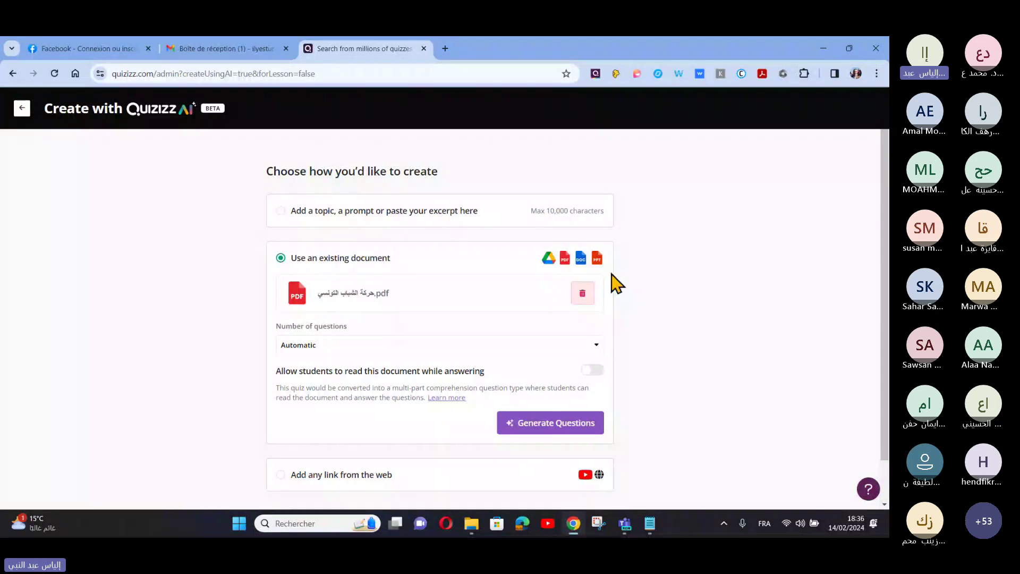
{"action": "left_click", "coordinate": [591, 370]}
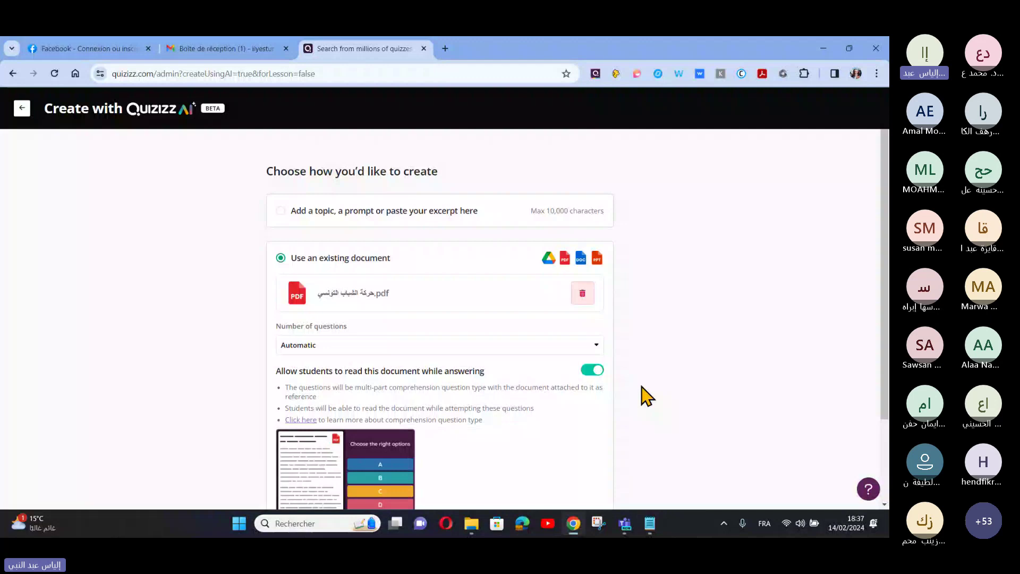
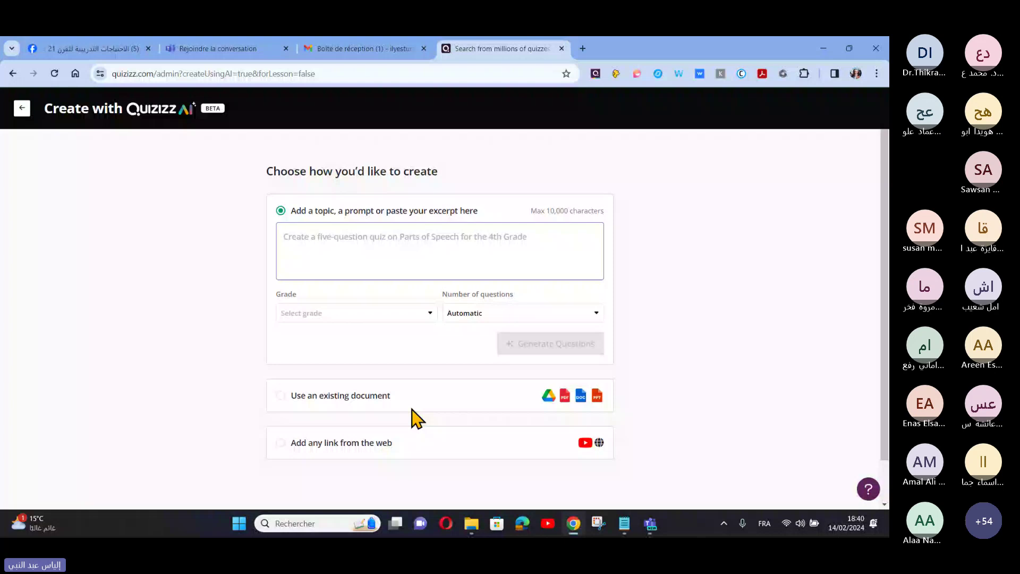
- Restart quiz creation from a document and generate questions from the حركة الشباب التونسي PDF with the document type Auto-detect
{"action": "key", "text": "alt+Left"}
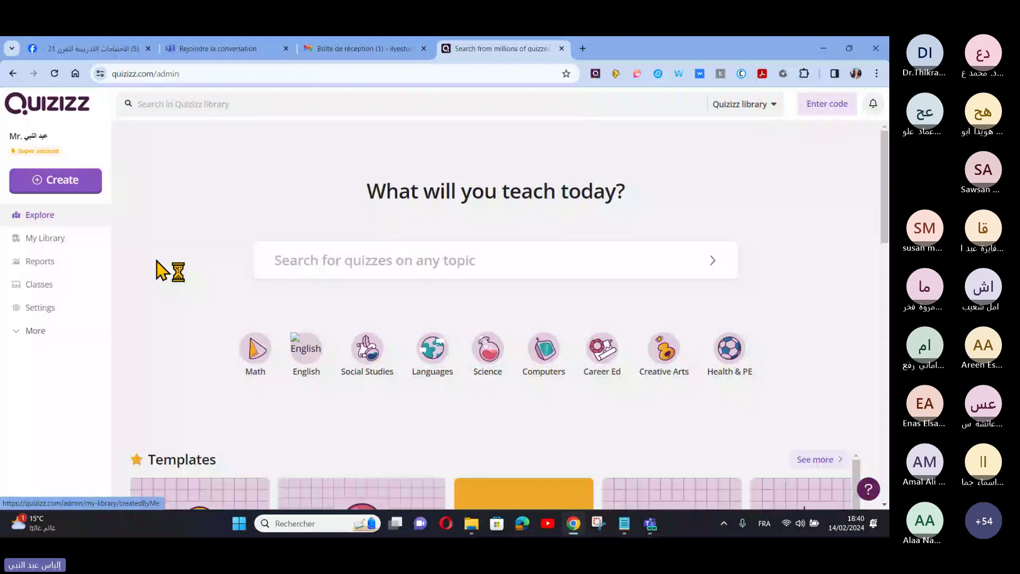
{"action": "left_click", "coordinate": [54, 187]}
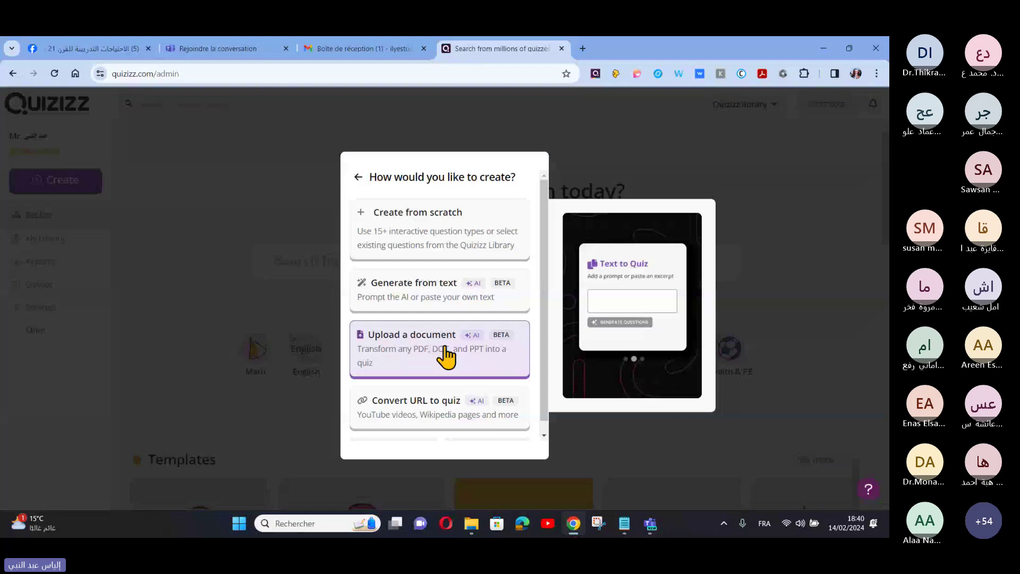
{"action": "left_click", "coordinate": [447, 355]}
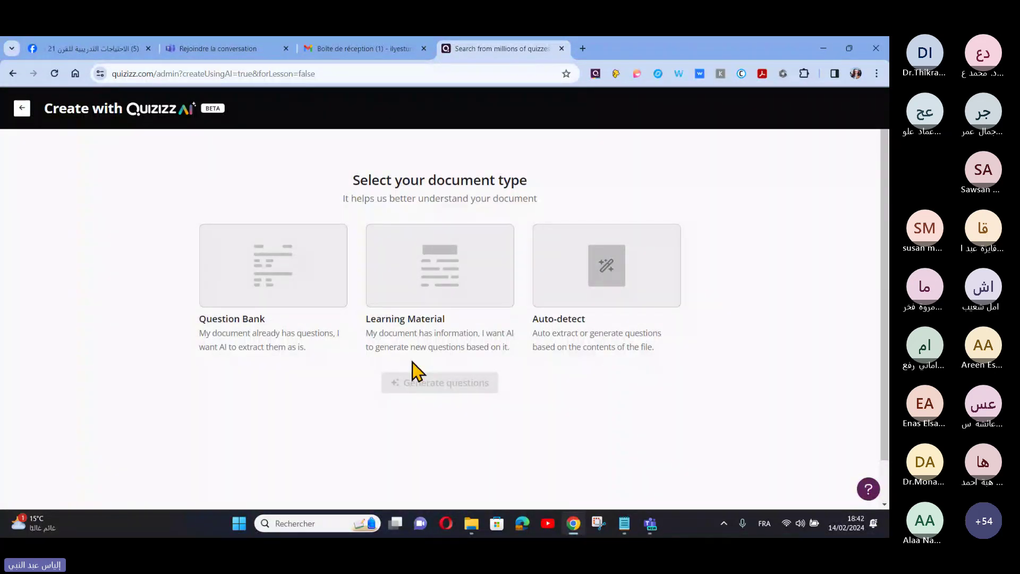
{"action": "left_click", "coordinate": [627, 279]}
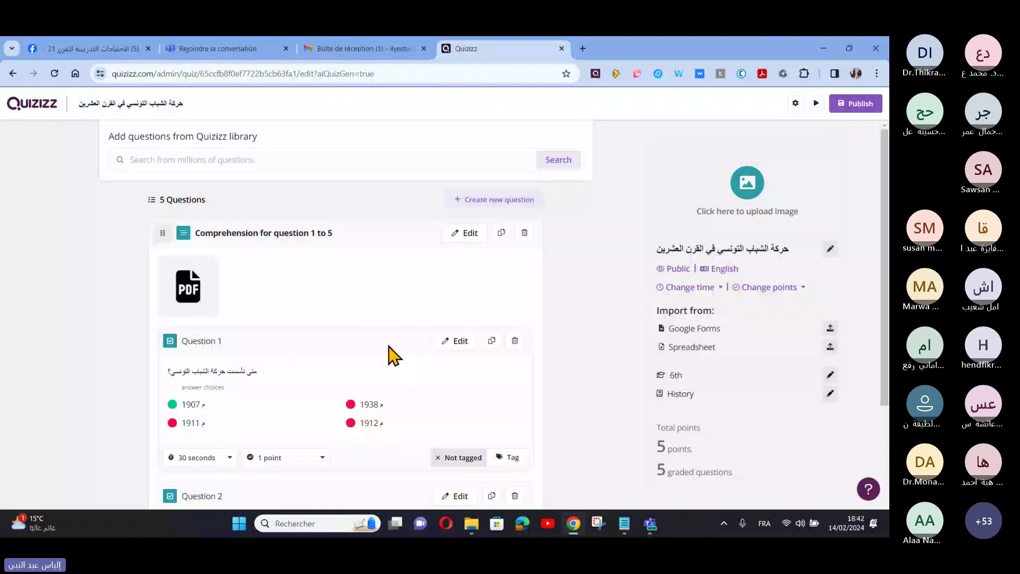
- Review the five generated comprehension questions and their answer choices in the quiz editor
{"action": "scroll", "coordinate": [370, 321], "scroll_direction": "down", "scroll_amount": 1}
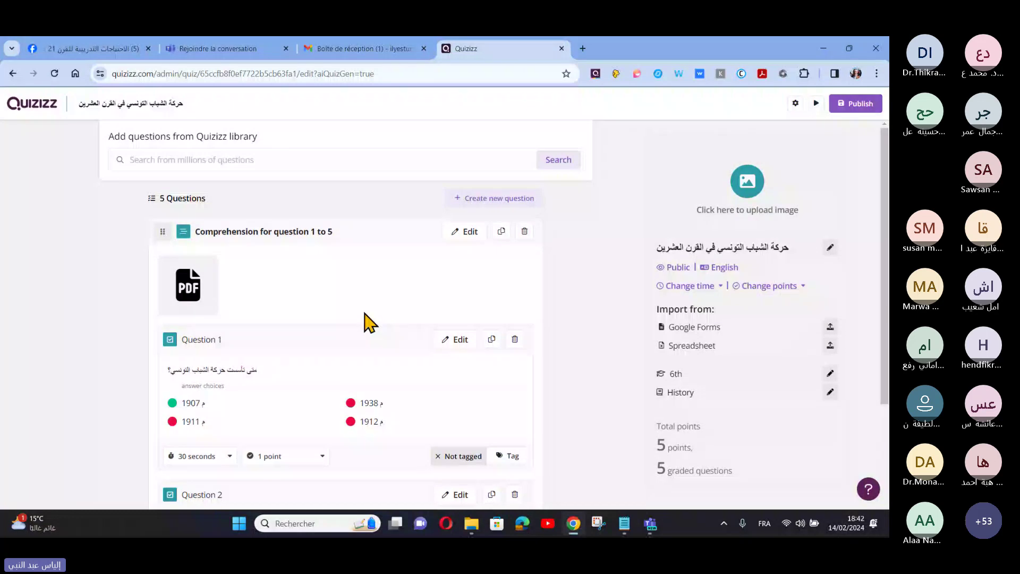
{"action": "scroll", "coordinate": [371, 321], "scroll_direction": "up", "scroll_amount": 1}
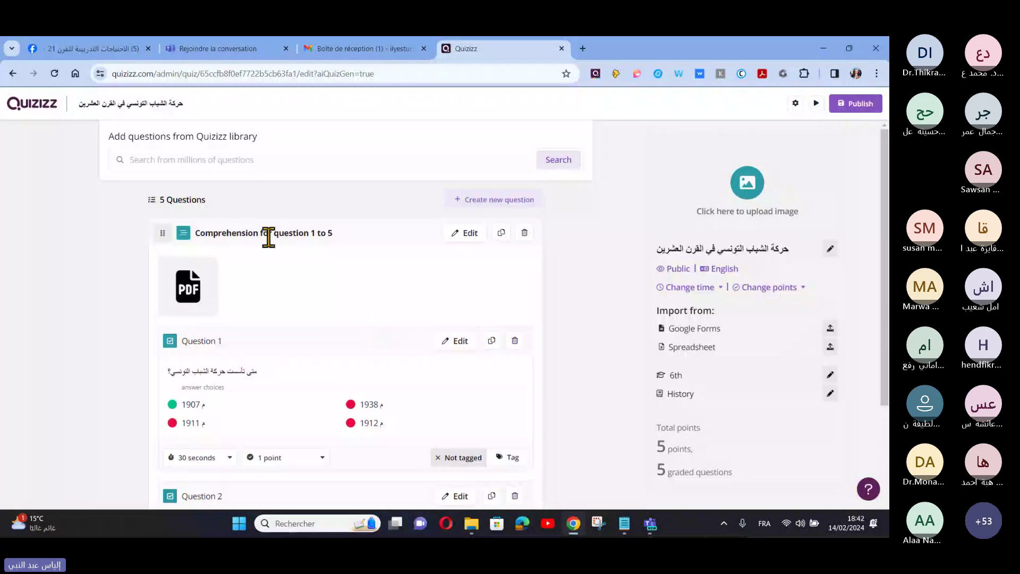
{"action": "scroll", "coordinate": [323, 274], "scroll_direction": "down", "scroll_amount": 1}
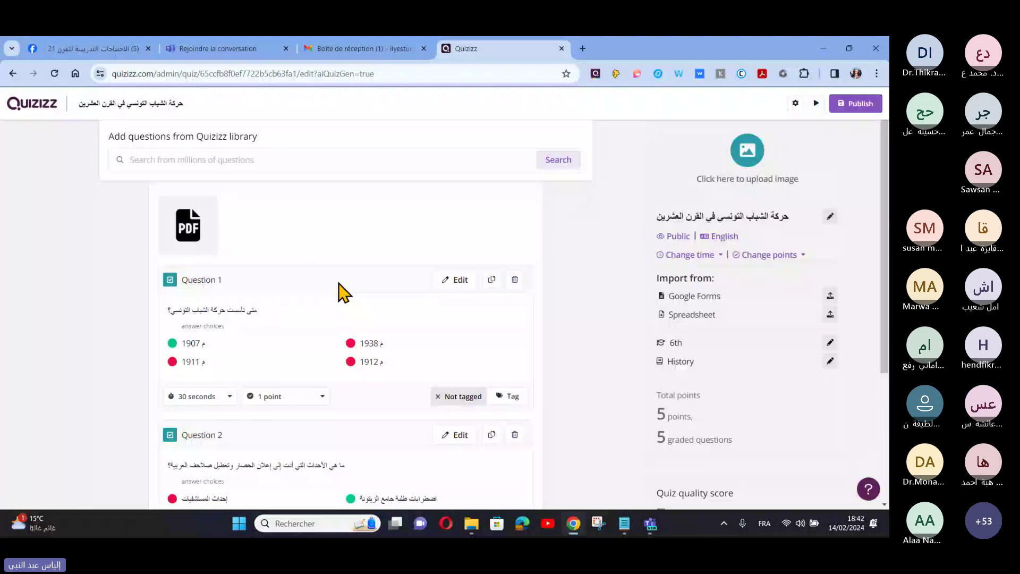
{"action": "scroll", "coordinate": [346, 292], "scroll_direction": "down", "scroll_amount": 3}
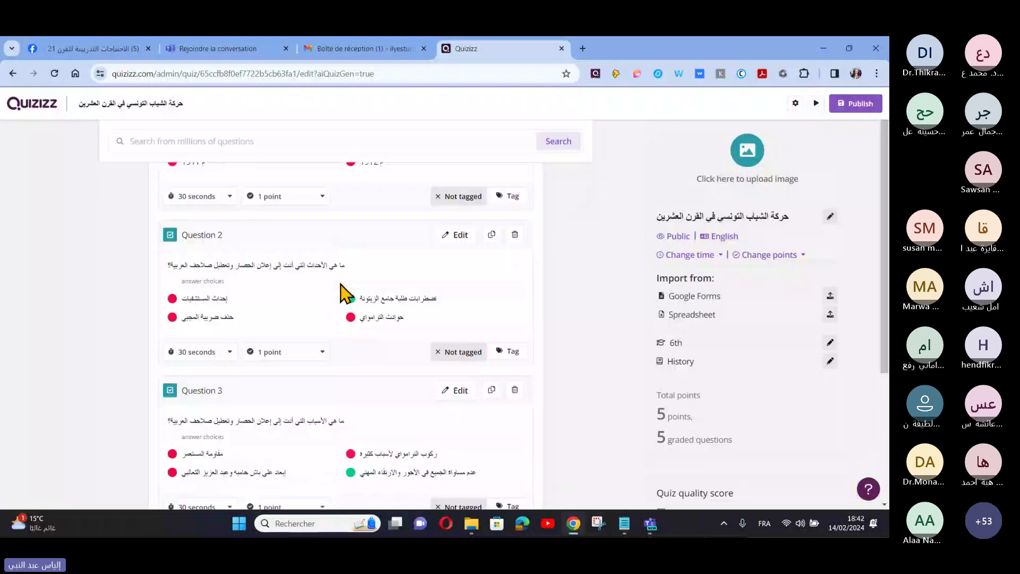
{"action": "scroll", "coordinate": [346, 292], "scroll_direction": "down", "scroll_amount": 1}
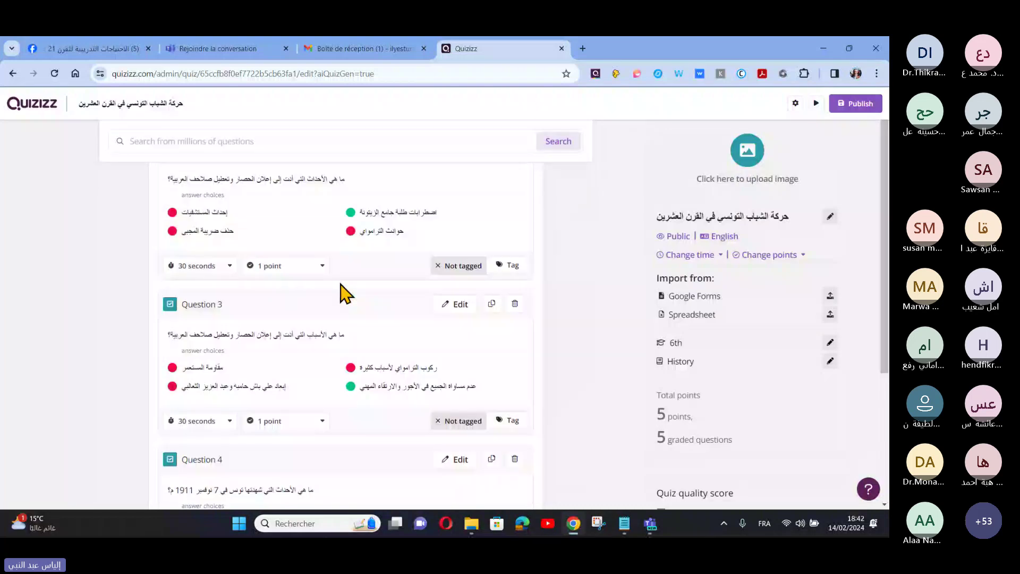
{"action": "scroll", "coordinate": [372, 303], "scroll_direction": "down", "scroll_amount": 3}
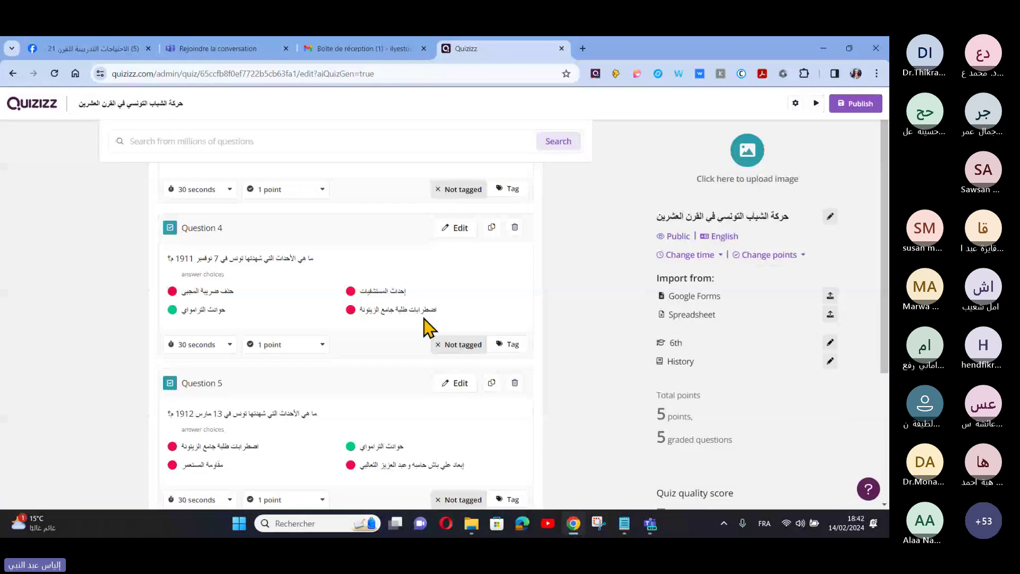
{"action": "scroll", "coordinate": [428, 328], "scroll_direction": "up", "scroll_amount": 3}
{"action": "scroll", "coordinate": [398, 378], "scroll_direction": "up", "scroll_amount": 3}
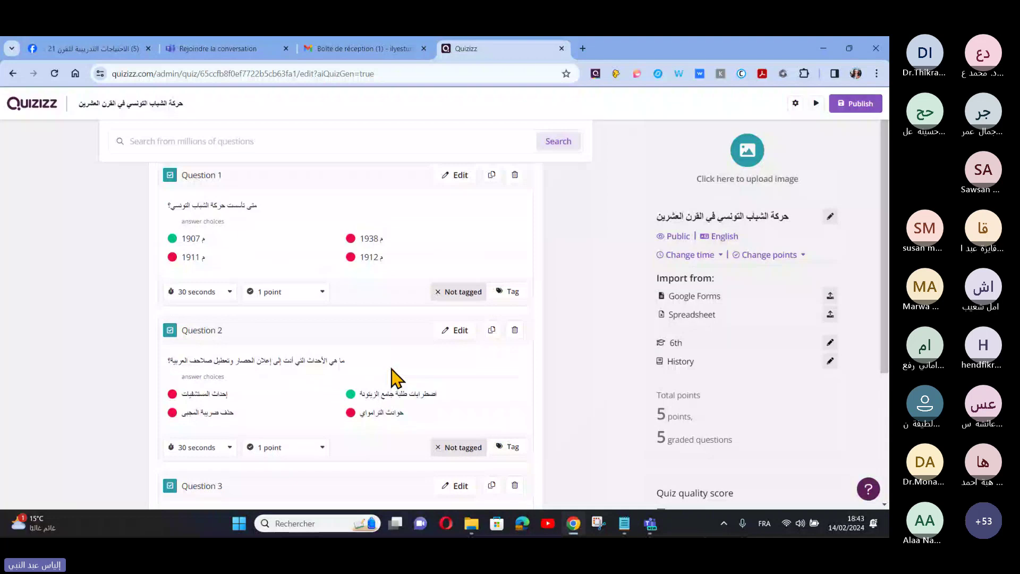
{"action": "scroll", "coordinate": [397, 378], "scroll_direction": "up", "scroll_amount": 2}
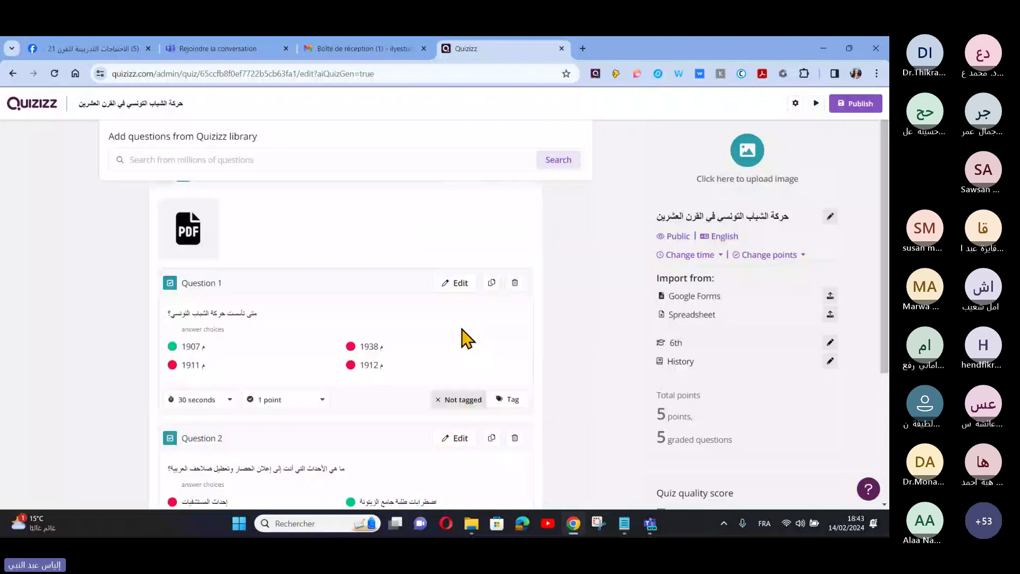
{"action": "scroll", "coordinate": [467, 338], "scroll_direction": "up", "scroll_amount": 1}
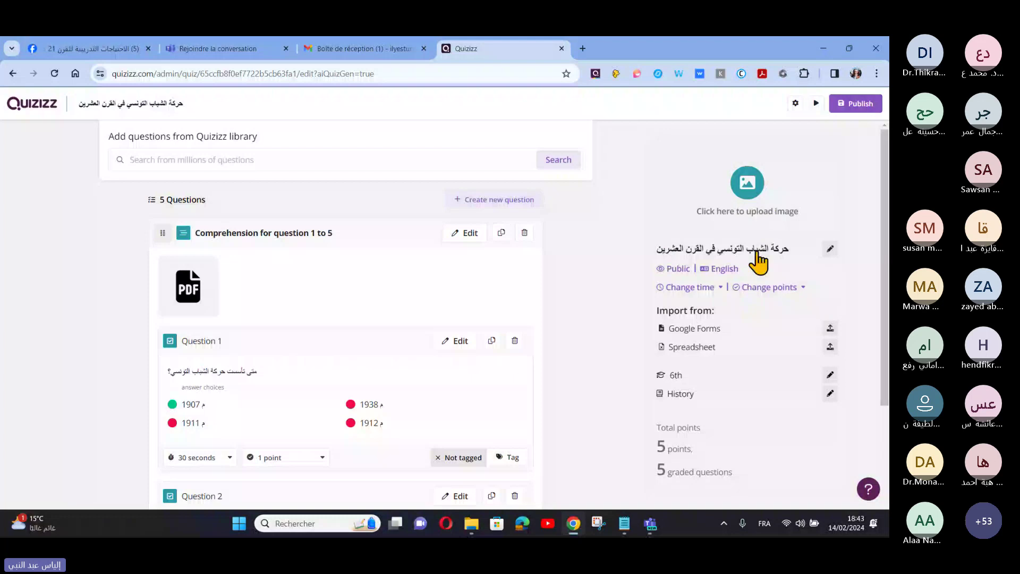
- Open the quiz settings, start adding a cover image and look at the image search option
{"action": "left_click", "coordinate": [761, 195]}
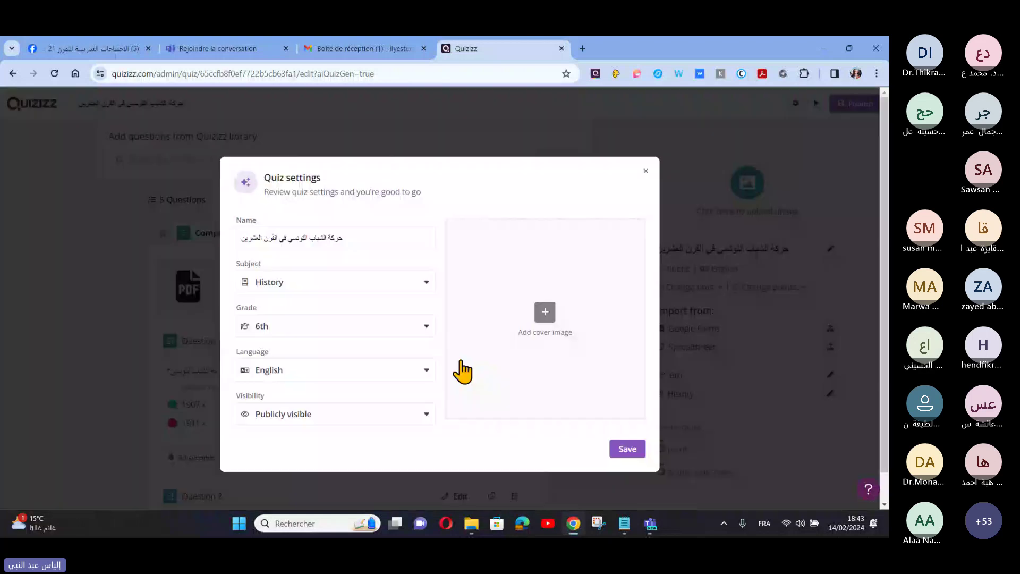
{"action": "left_click", "coordinate": [544, 313]}
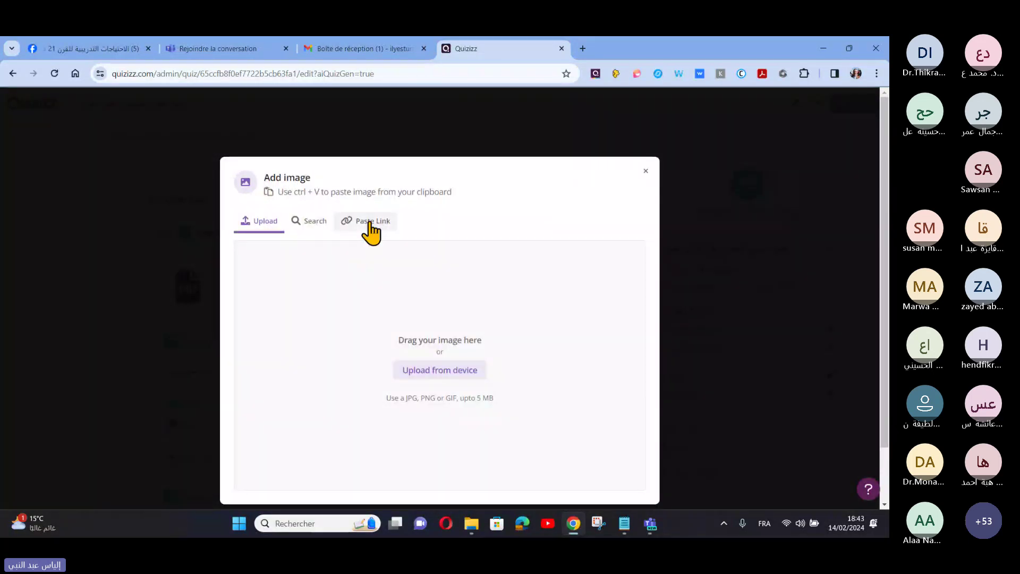
{"action": "left_click", "coordinate": [312, 223]}
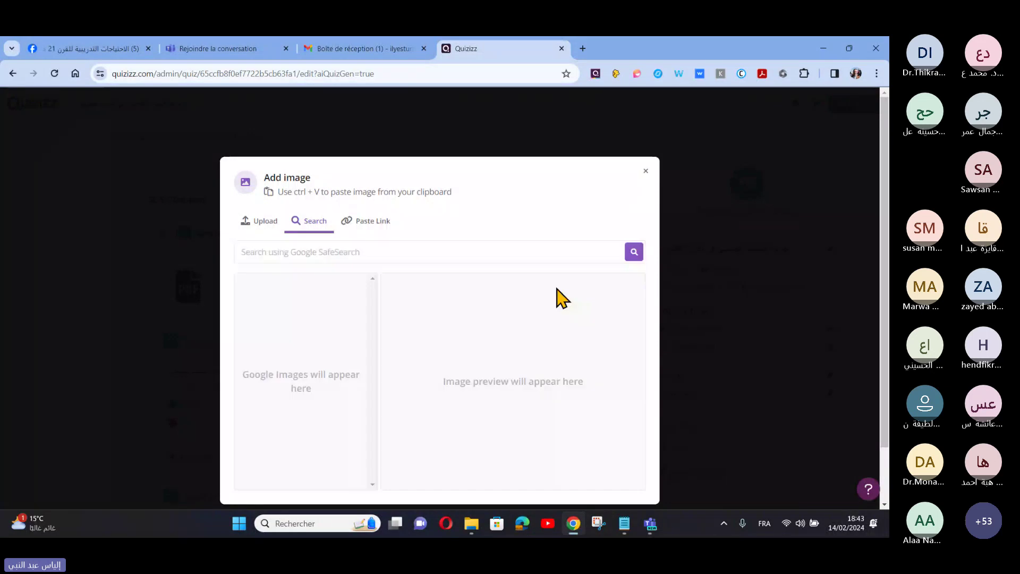
{"action": "scroll", "coordinate": [531, 287], "scroll_direction": "down", "scroll_amount": 1}
{"action": "scroll", "coordinate": [452, 300], "scroll_direction": "down", "scroll_amount": 1}
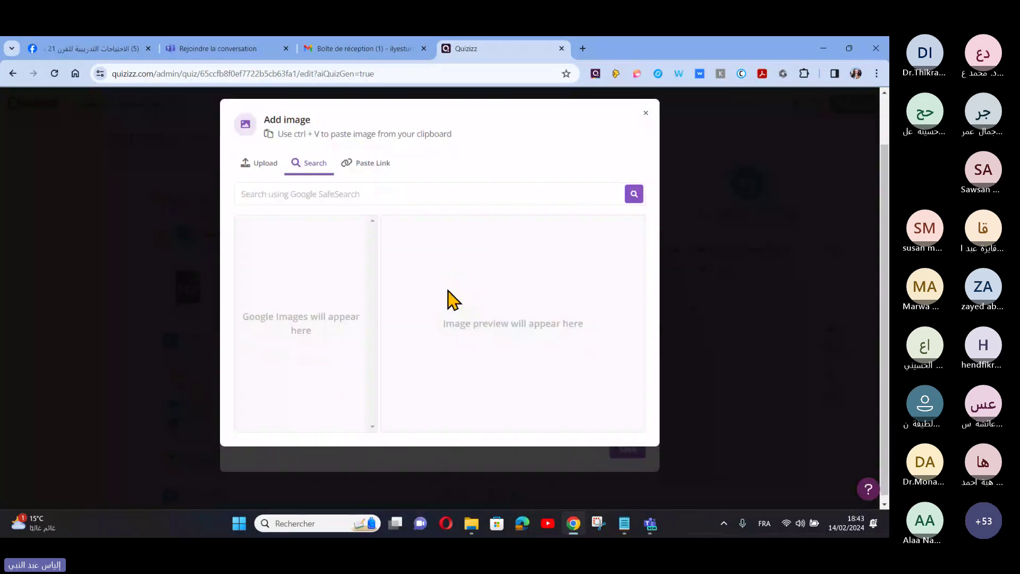
{"action": "scroll", "coordinate": [514, 359], "scroll_direction": "up", "scroll_amount": 1}
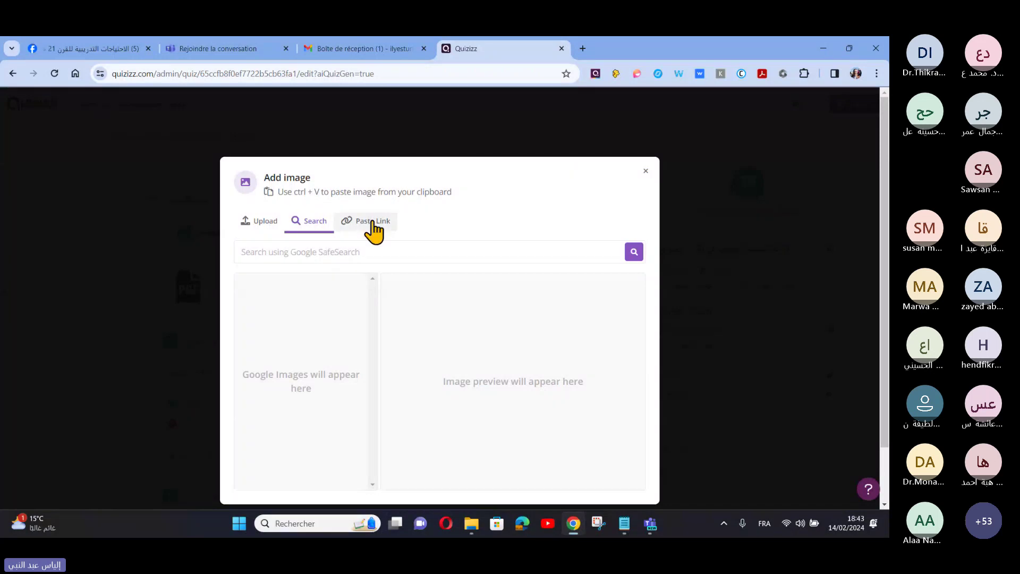
- Search Google Images for حركة الشباب التونسي سنة سادسة in a new browser tab, copy the four-portrait newspaper image's link and return to the quiz
{"action": "left_click", "coordinate": [582, 48]}
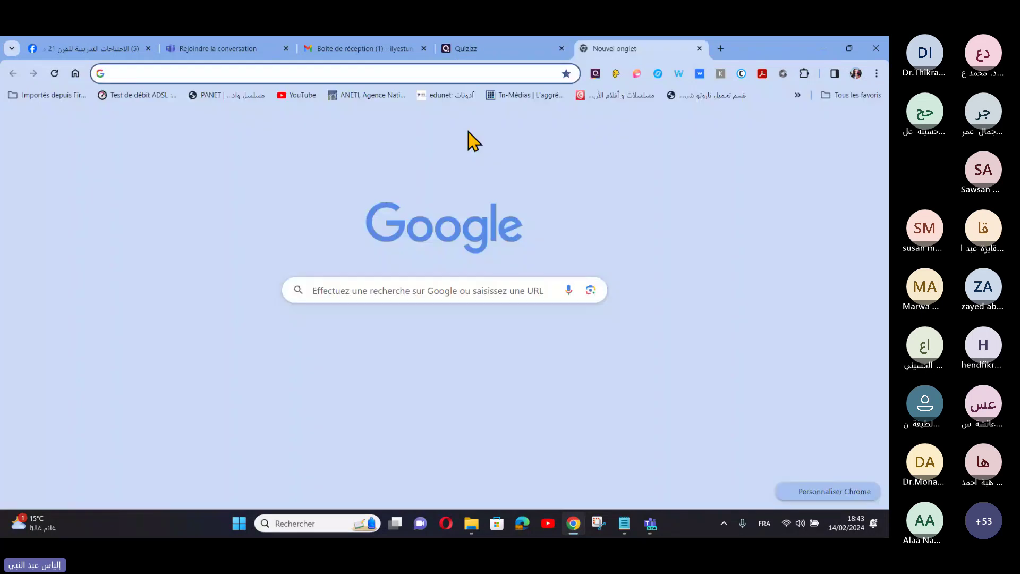
{"action": "left_click", "coordinate": [542, 290]}
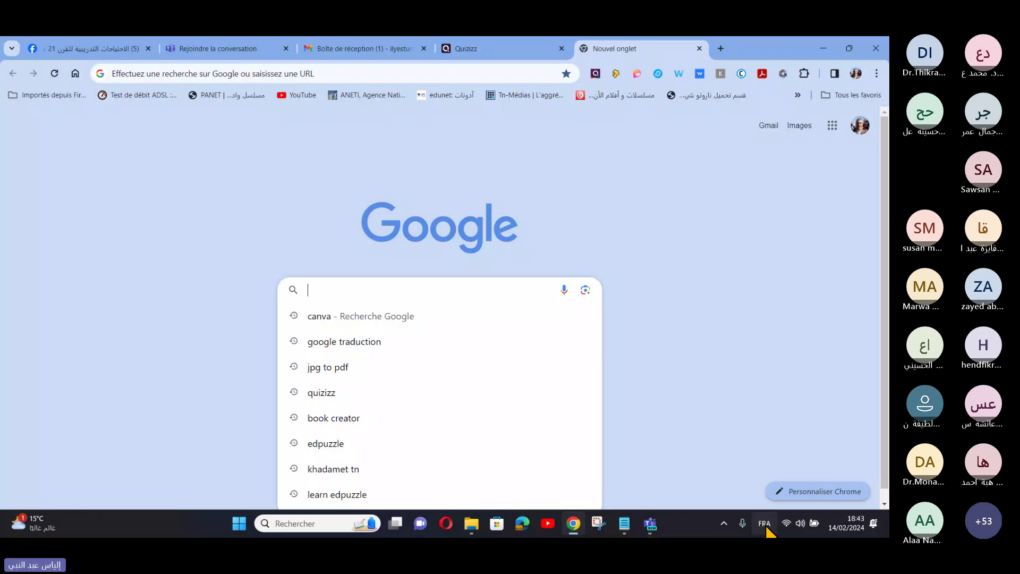
{"action": "key", "text": "alt+shift"}
{"action": "type", "text": "حركة الشباب التونسي سنة سادسة"}
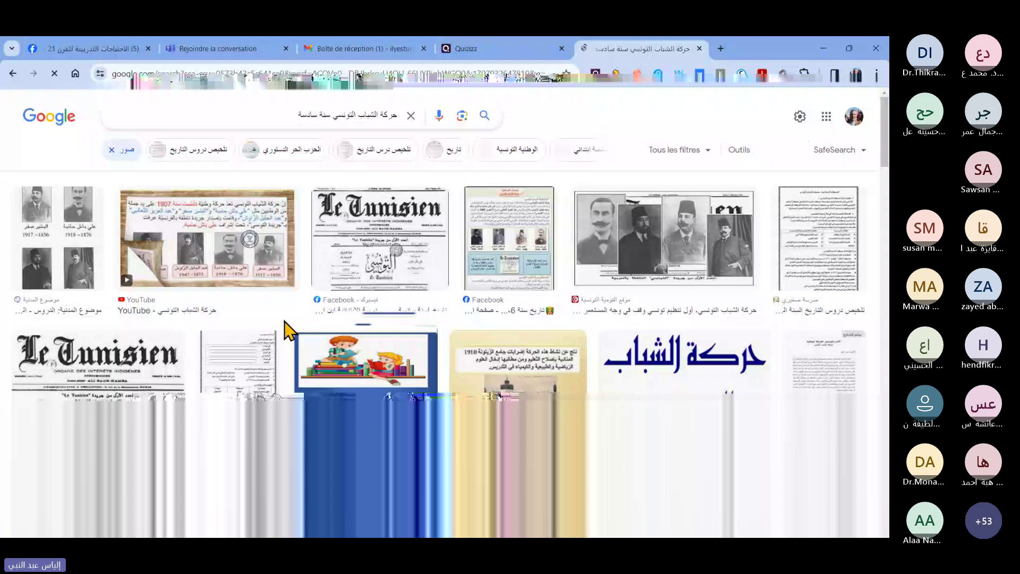
{"action": "right_click", "coordinate": [616, 213]}
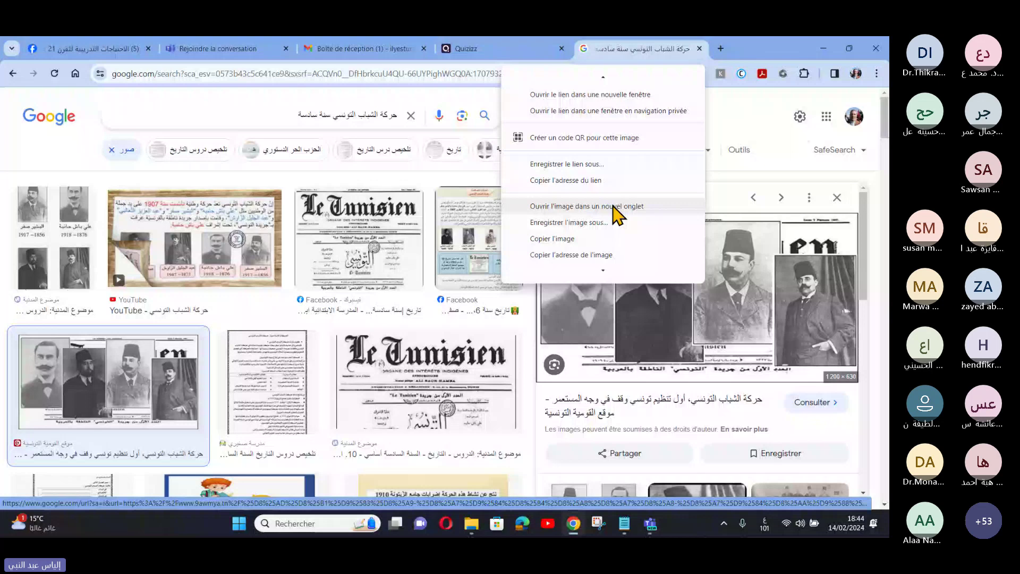
{"action": "left_click", "coordinate": [614, 207]}
{"action": "key", "text": "ctrl+shift+Tab"}
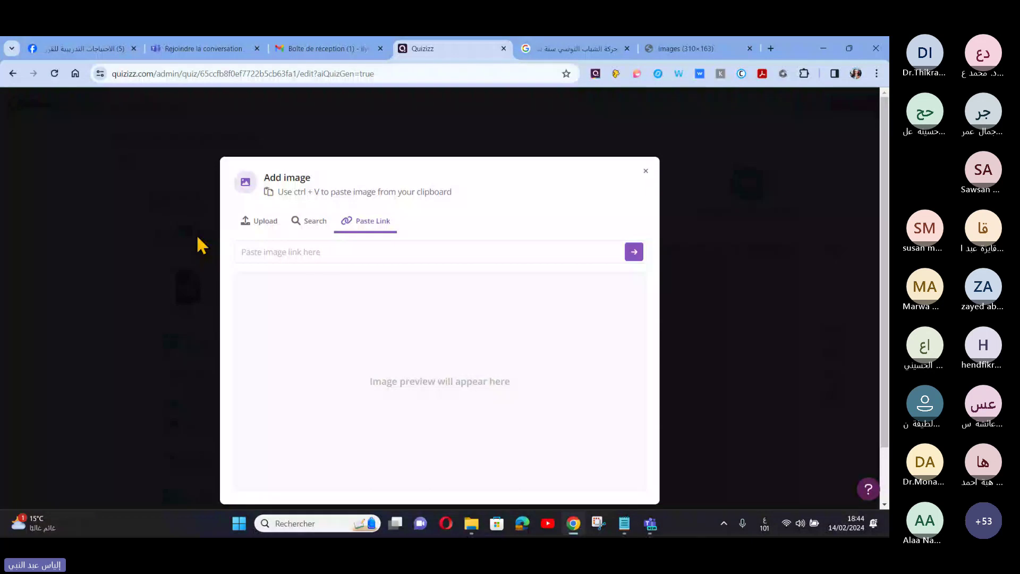
- Load the cover image from the copied link, keep the crop at the full picture and save it
{"action": "left_click", "coordinate": [263, 250]}
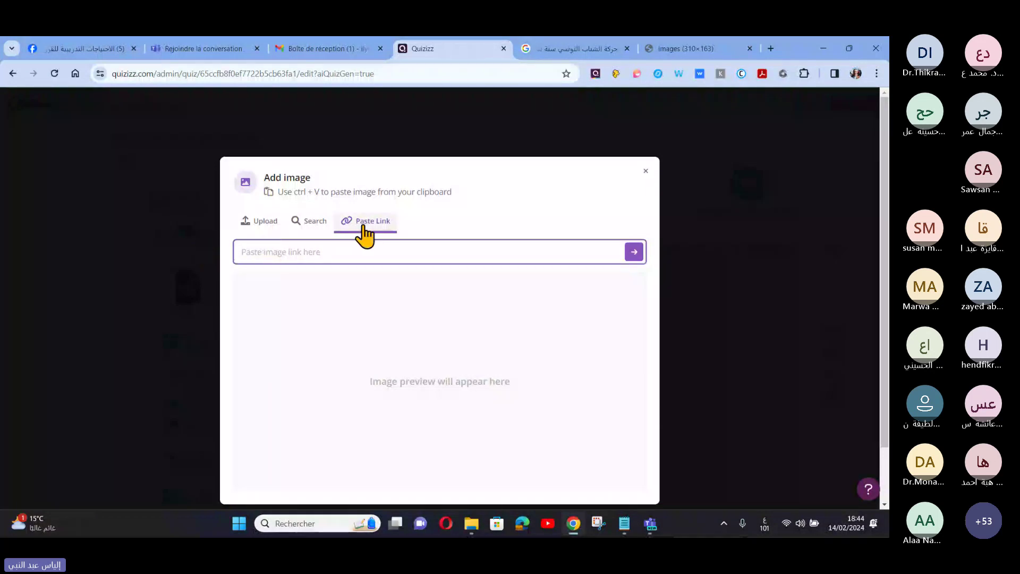
{"action": "right_click", "coordinate": [277, 252]}
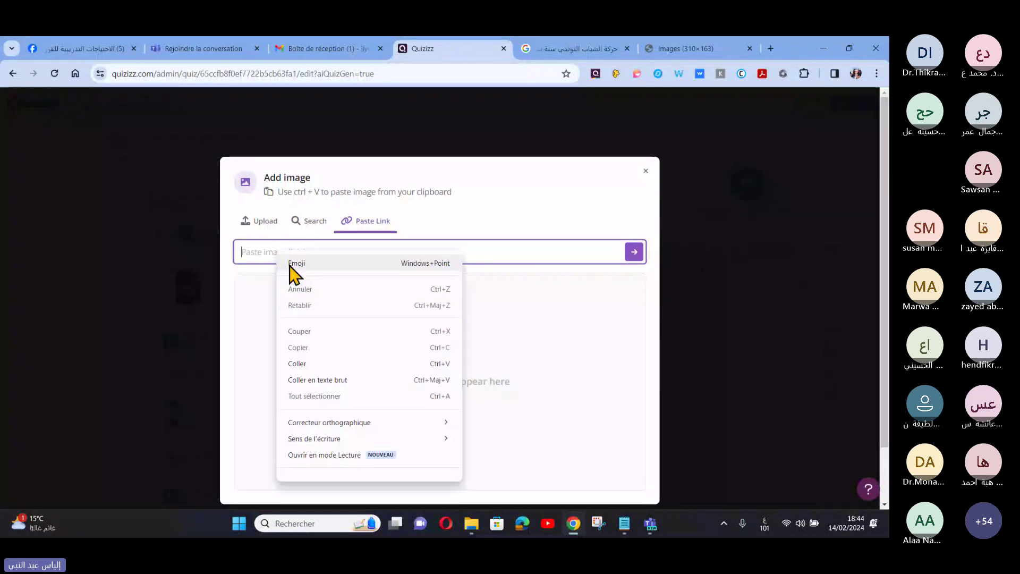
{"action": "left_click", "coordinate": [303, 366]}
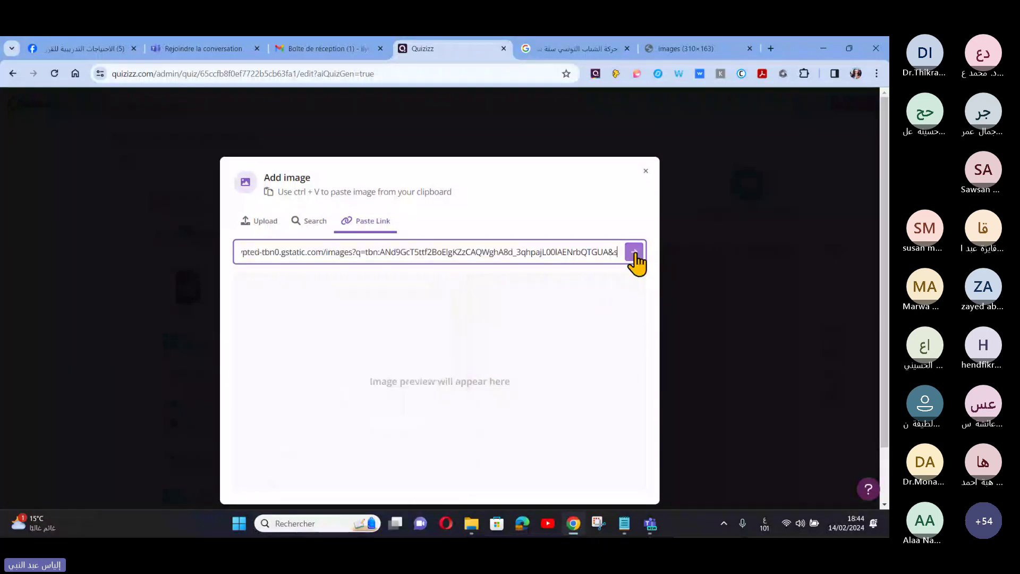
{"action": "left_click", "coordinate": [635, 253]}
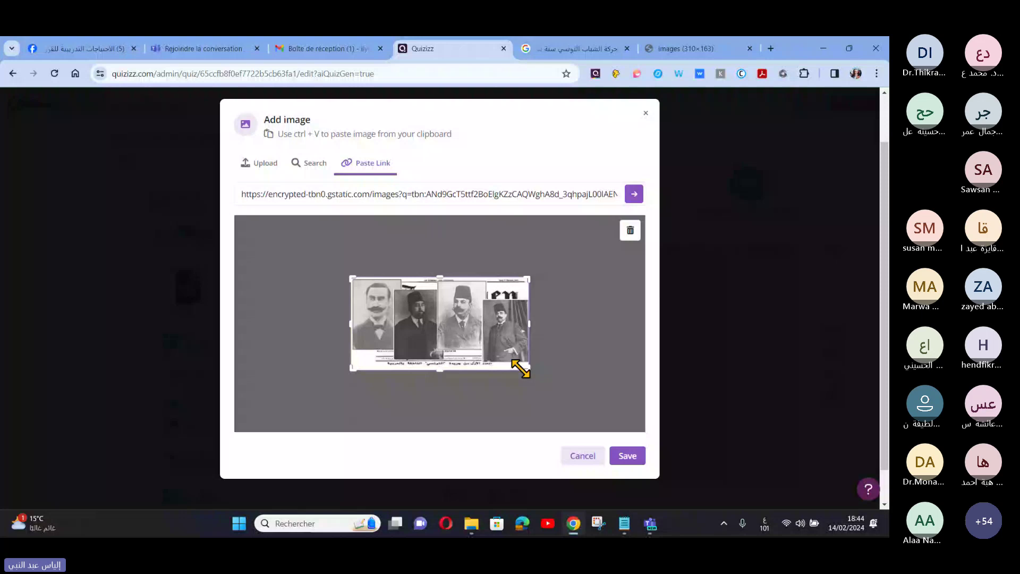
{"action": "left_click_drag", "start_coordinate": [522, 368], "coordinate": [517, 364]}
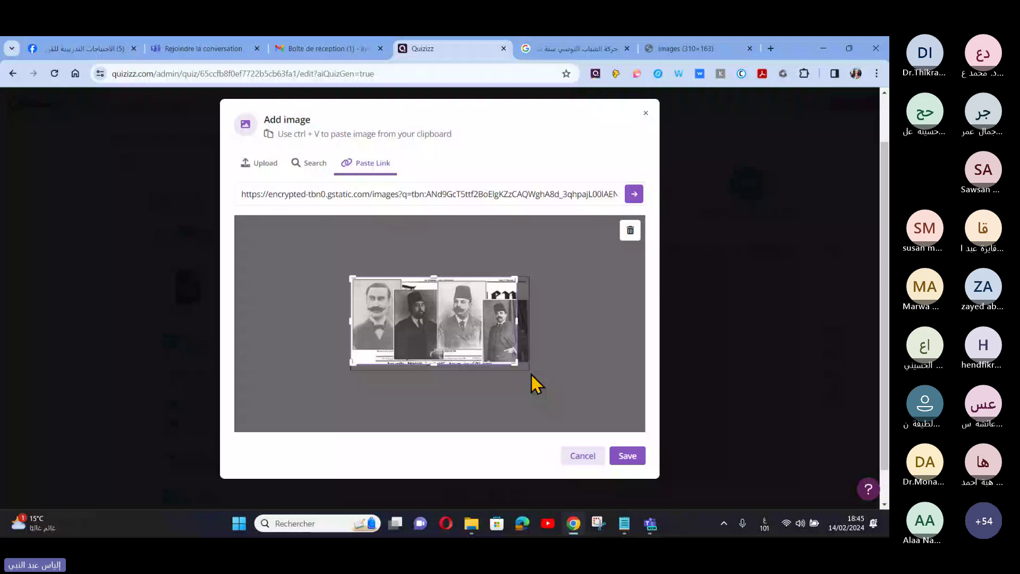
{"action": "left_click_drag", "start_coordinate": [517, 364], "coordinate": [529, 369]}
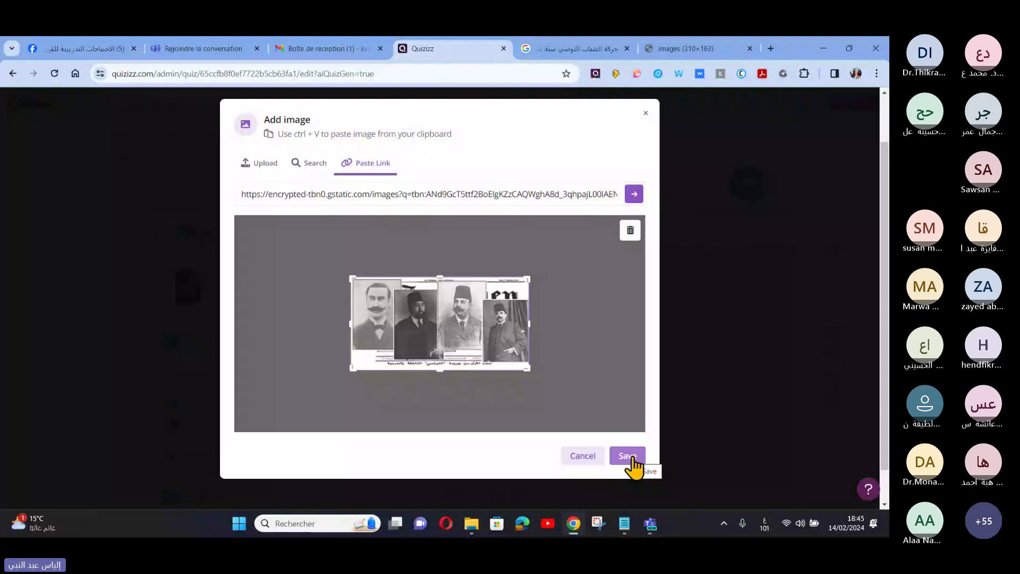
{"action": "left_click", "coordinate": [628, 457]}
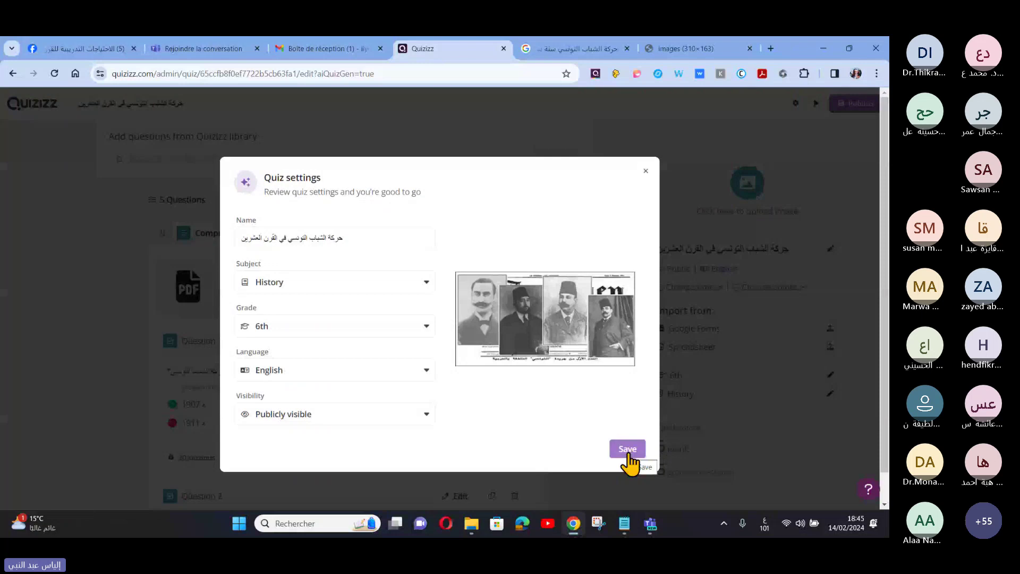
- Set the quiz language to Arabic, save the quiz settings and publish the quiz
{"action": "left_click", "coordinate": [427, 375]}
{"action": "left_click", "coordinate": [257, 495]}
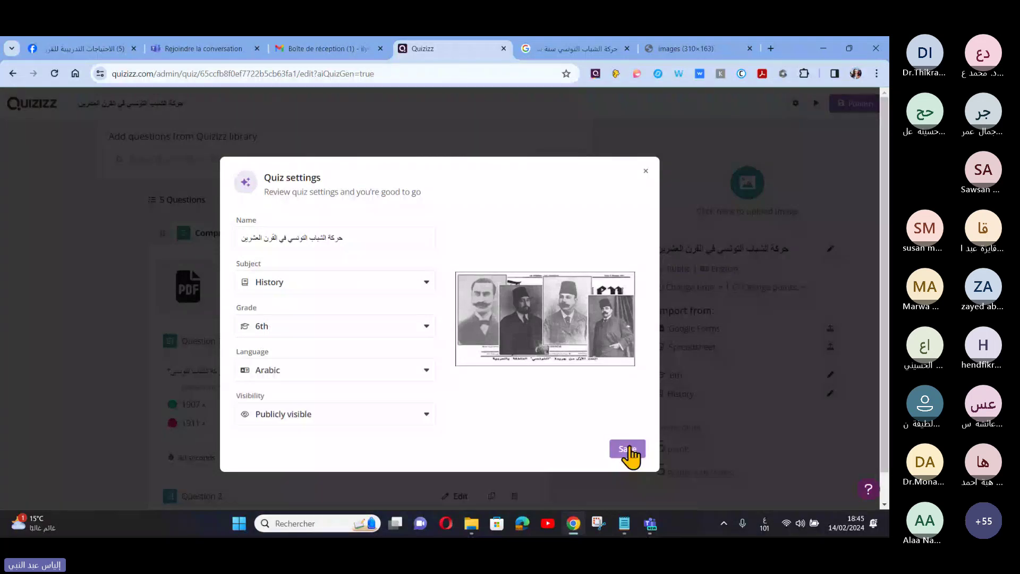
{"action": "left_click", "coordinate": [629, 451]}
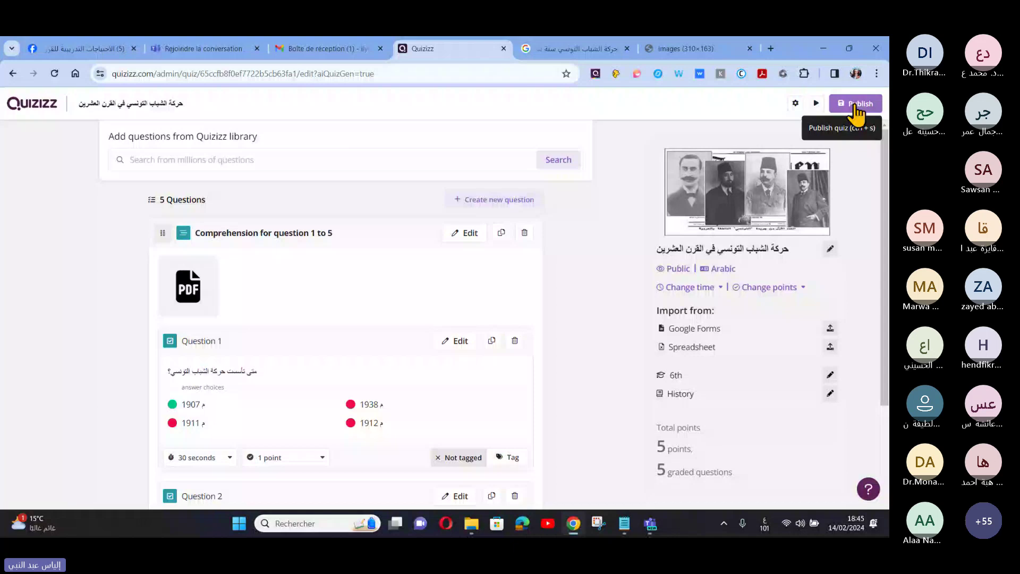
{"action": "left_click", "coordinate": [857, 106]}
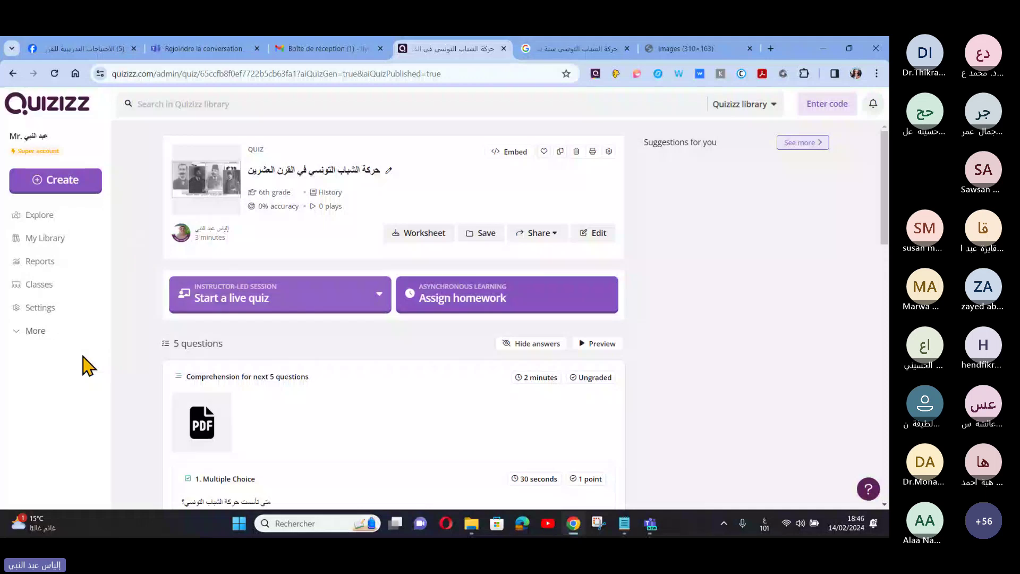
- Start creating another AI quiz by converting a web URL
{"action": "left_click", "coordinate": [65, 191]}
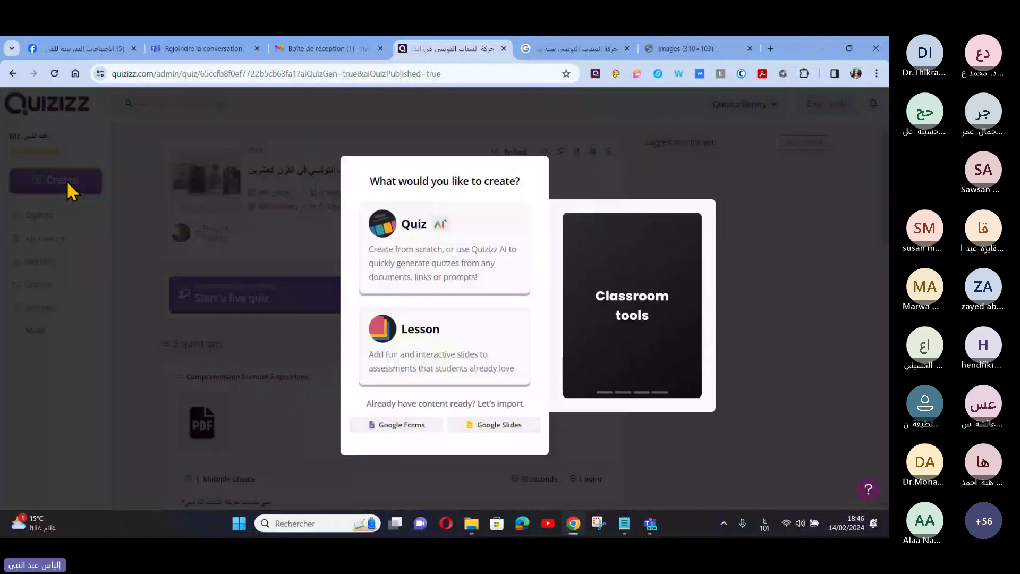
{"action": "left_click", "coordinate": [433, 250]}
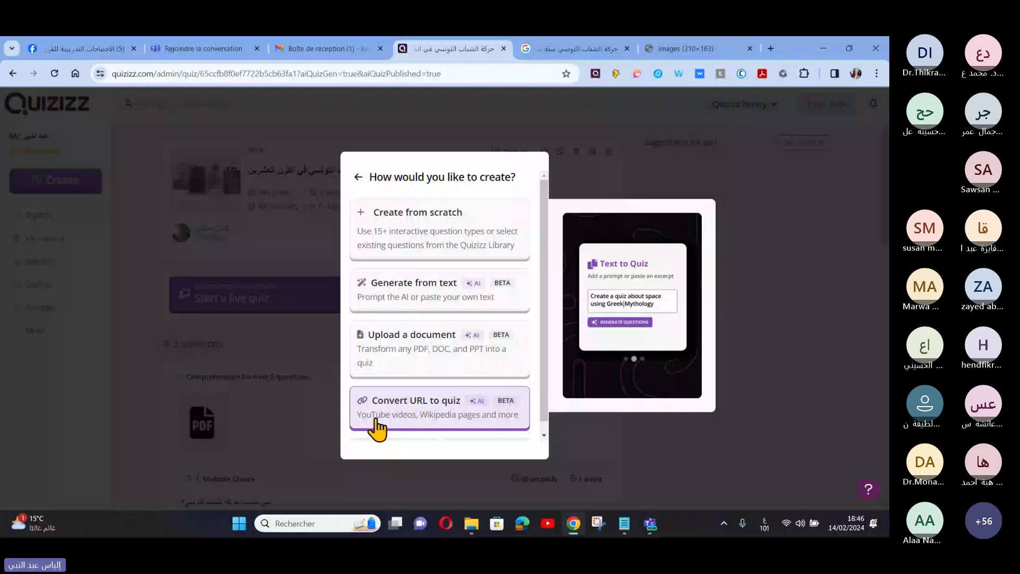
{"action": "left_click", "coordinate": [428, 418]}
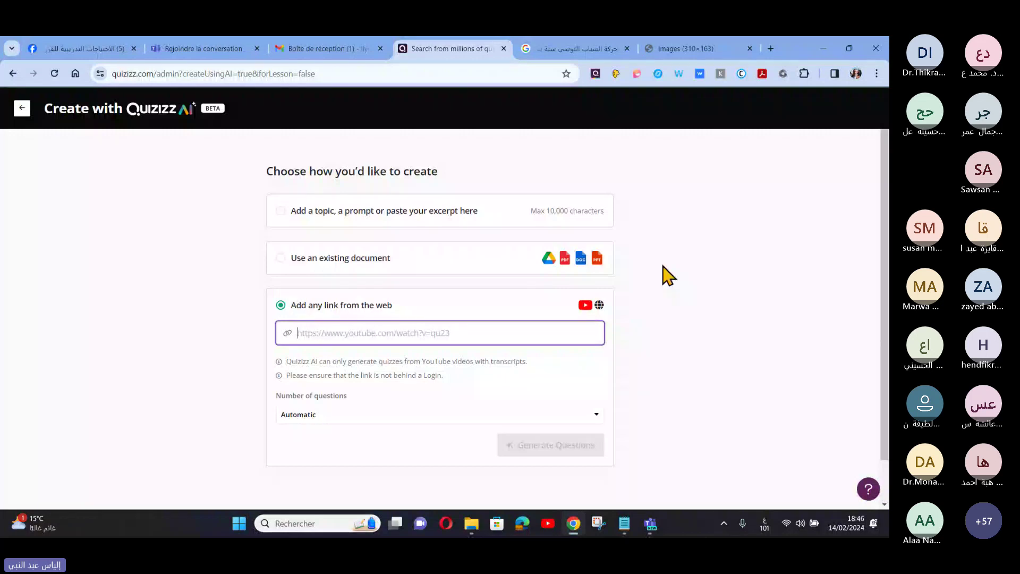
- Close the browser tab with the cover image and open YouTube in a new one
{"action": "left_click", "coordinate": [750, 48]}
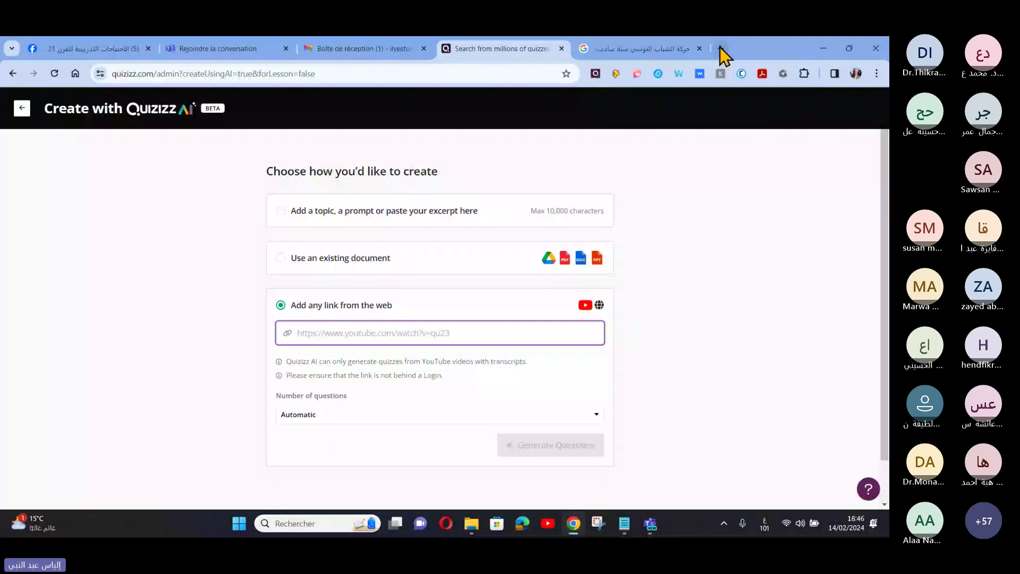
{"action": "left_click", "coordinate": [721, 48]}
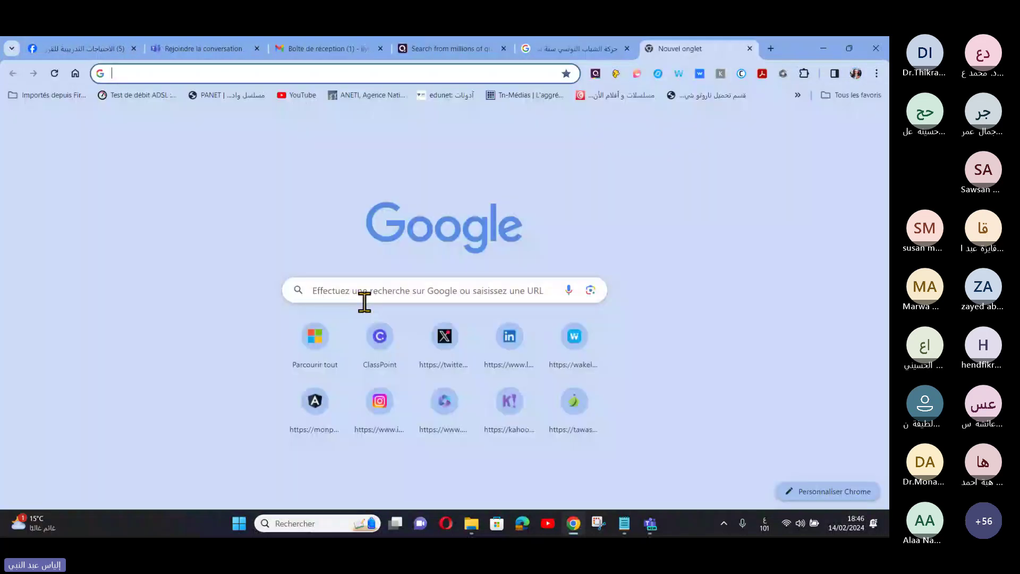
{"action": "type", "text": "y"}
{"action": "key", "text": "Return"}
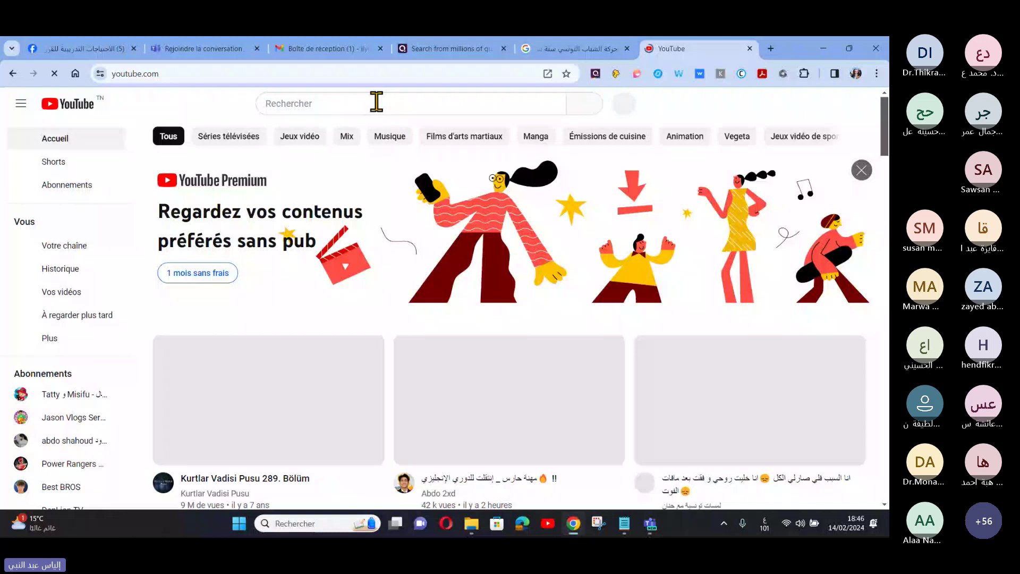
- Search YouTube for "الأمراض الناتجة عن سوء التغذية سنة سادسة" and open the CNTE Education video
{"action": "left_click", "coordinate": [377, 103]}
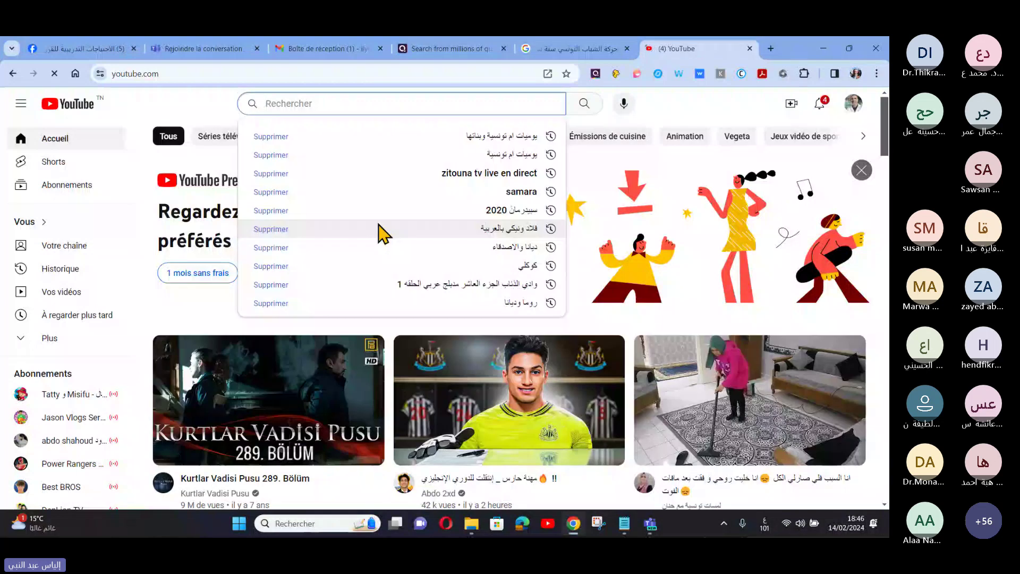
{"action": "type", "text": "ال"}
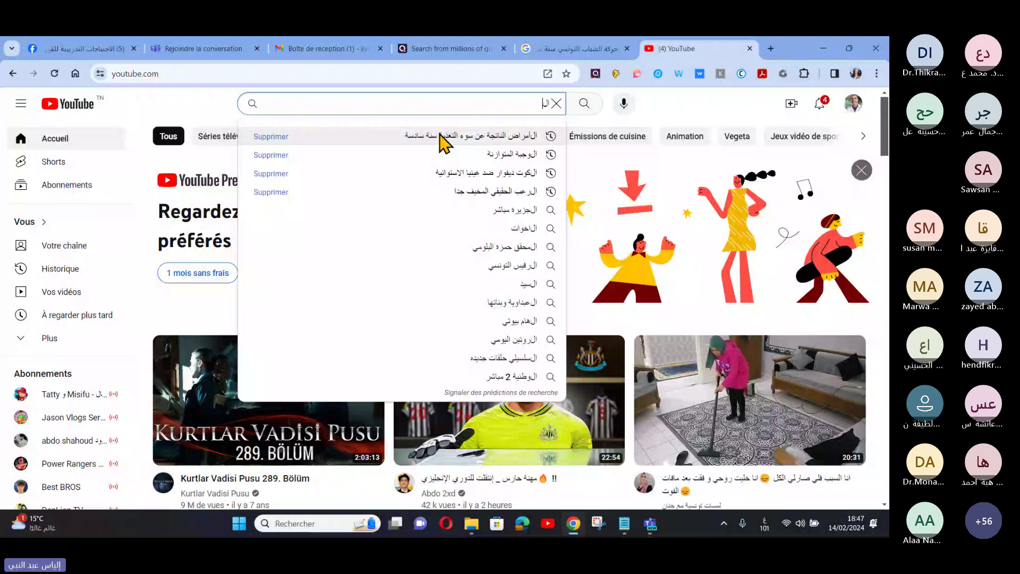
{"action": "left_click", "coordinate": [441, 139]}
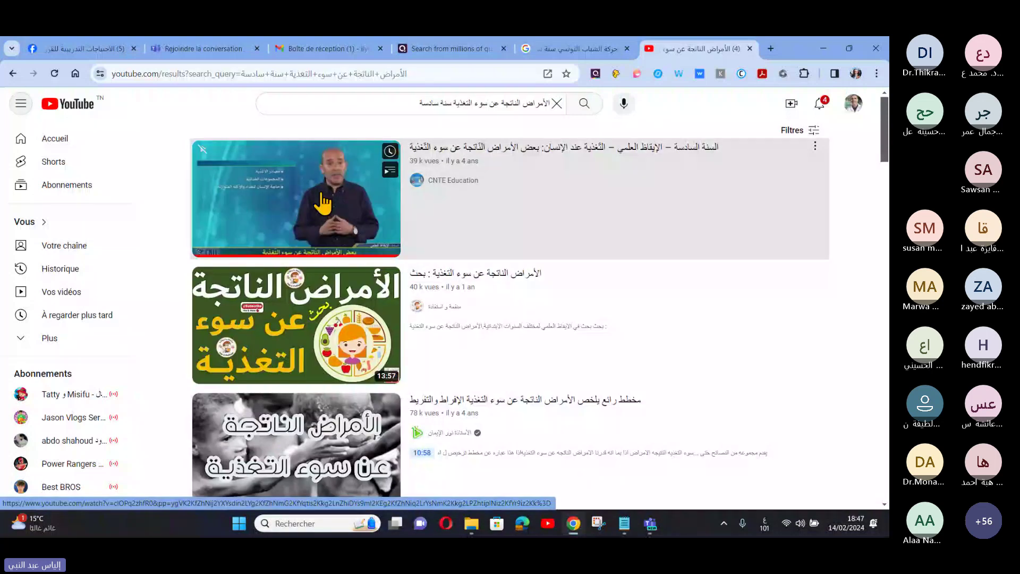
{"action": "left_click", "coordinate": [323, 202]}
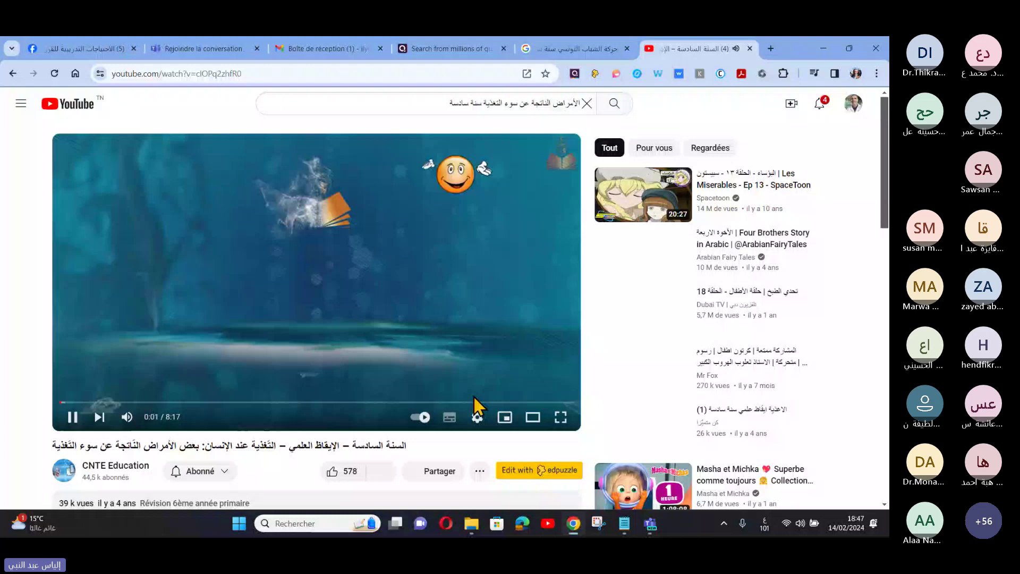
- Copy the CNTE Education video's share link and close its browser tab to return to Quizizz
{"action": "left_click", "coordinate": [440, 471]}
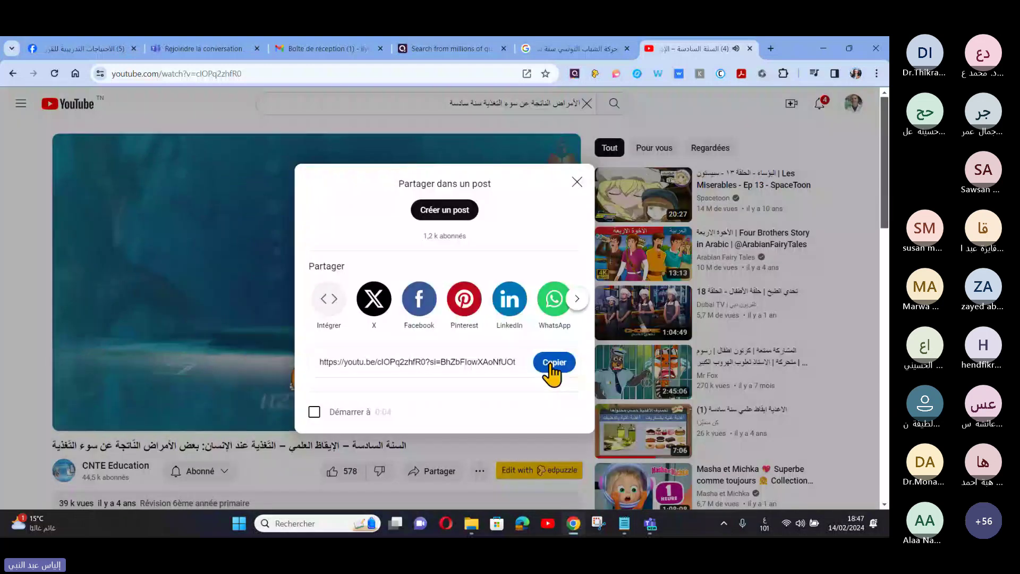
{"action": "left_click", "coordinate": [548, 363]}
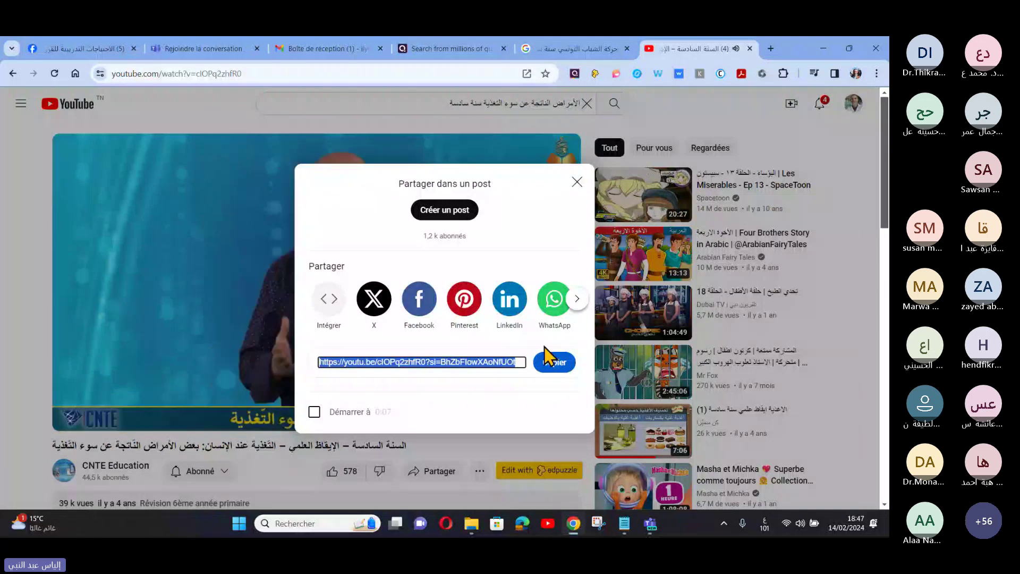
{"action": "left_click", "coordinate": [749, 49]}
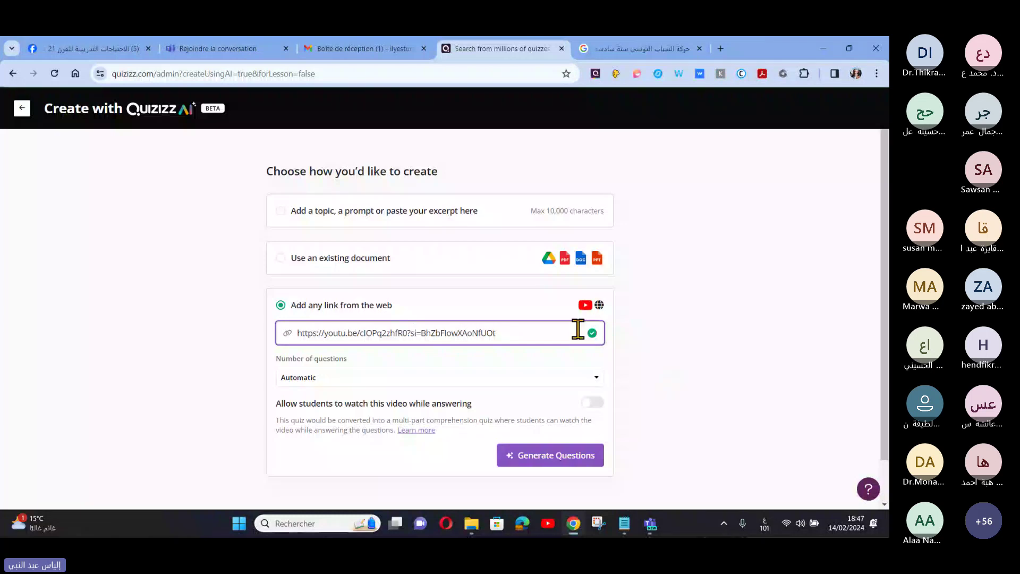
- Try to generate 8 questions from the video link, allowing students to watch the video while answering
{"action": "left_click", "coordinate": [592, 403]}
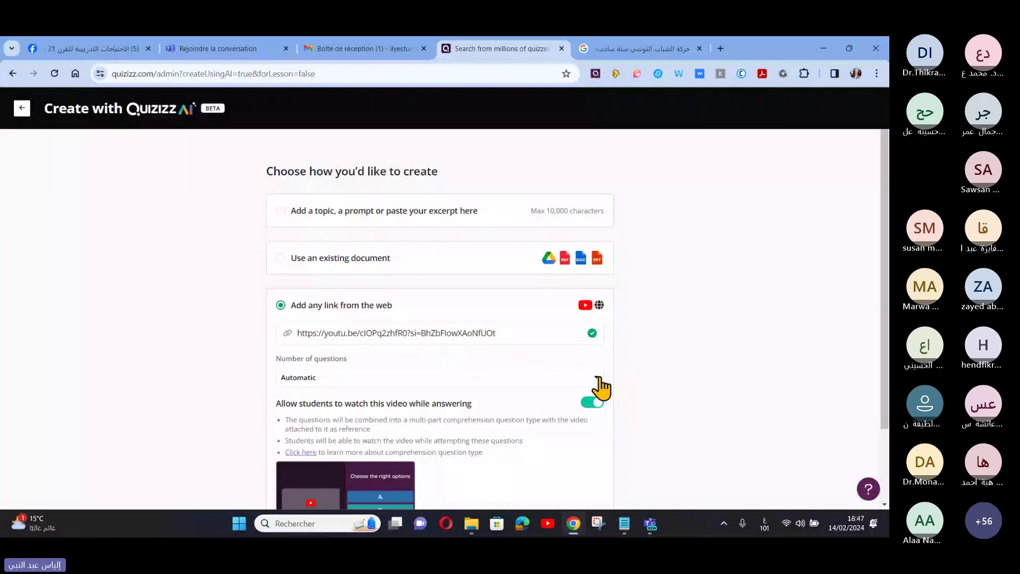
{"action": "left_click", "coordinate": [600, 379]}
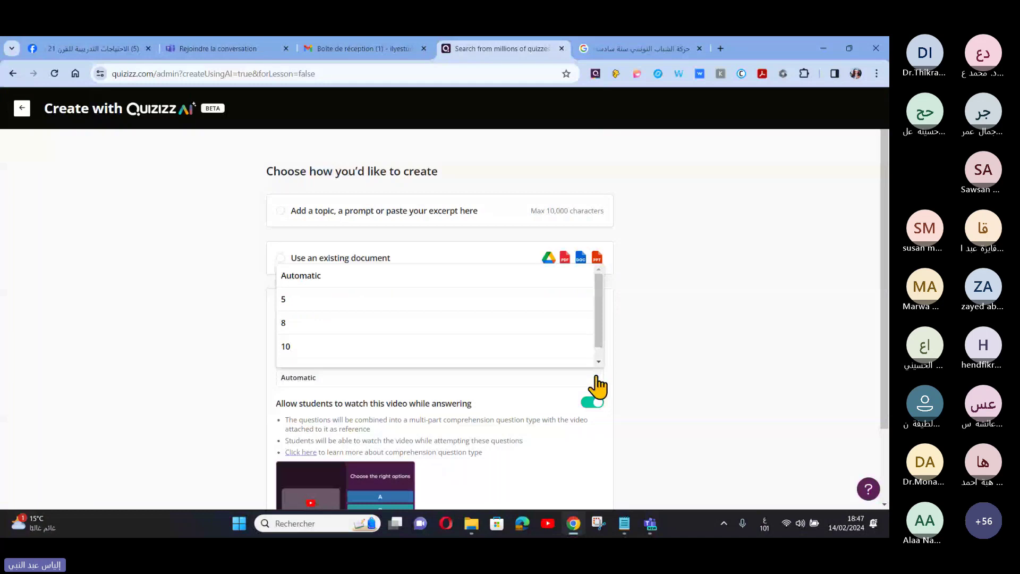
{"action": "left_click", "coordinate": [306, 324]}
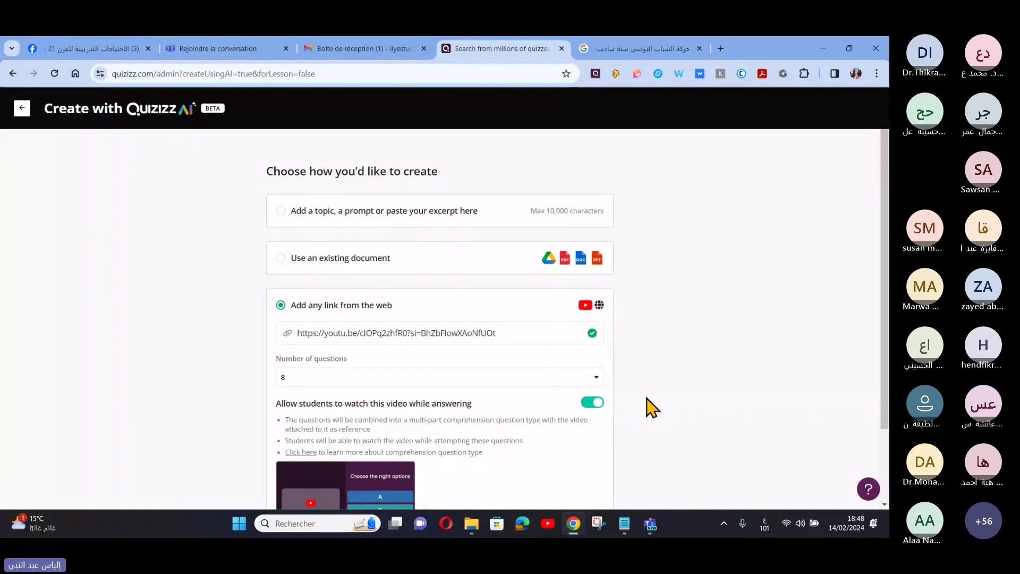
{"action": "scroll", "coordinate": [497, 416], "scroll_direction": "down", "scroll_amount": 2}
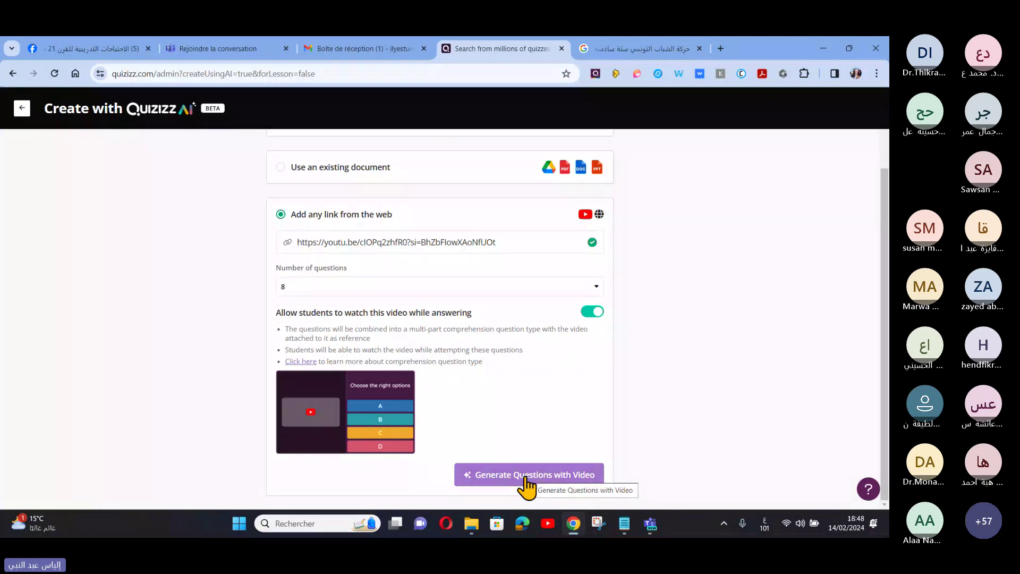
{"action": "left_click", "coordinate": [528, 476]}
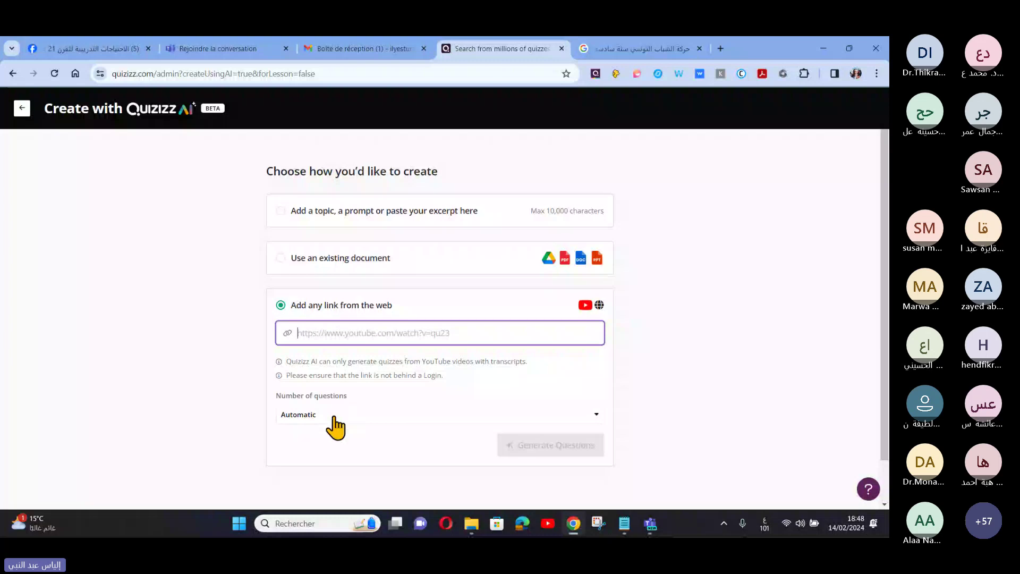
- On YouTube, open the "المجموعات الغذائيّة 1" video from the own channel, copy its address and close its browser tab
{"action": "left_click", "coordinate": [547, 523]}
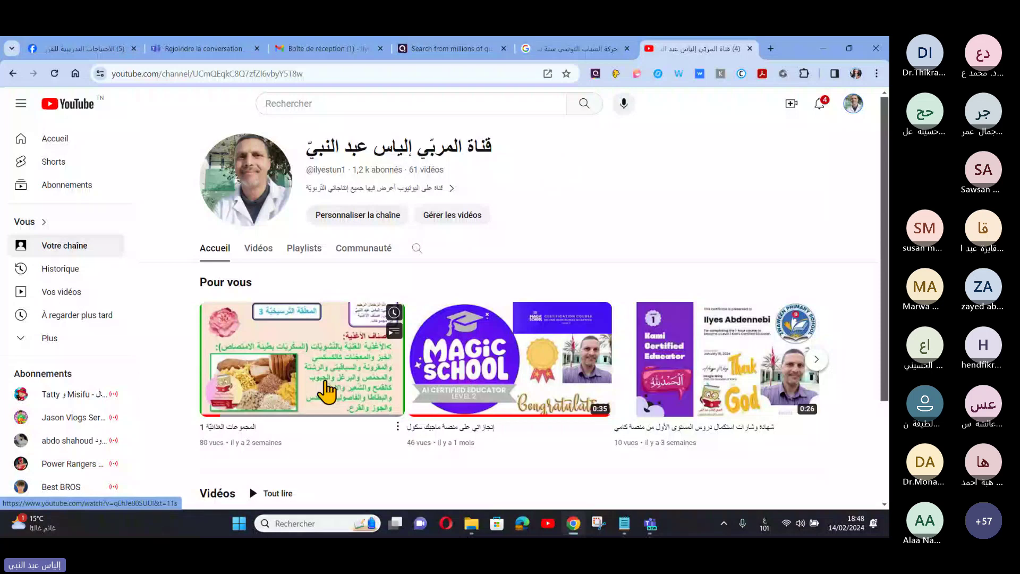
{"action": "left_click", "coordinate": [328, 392]}
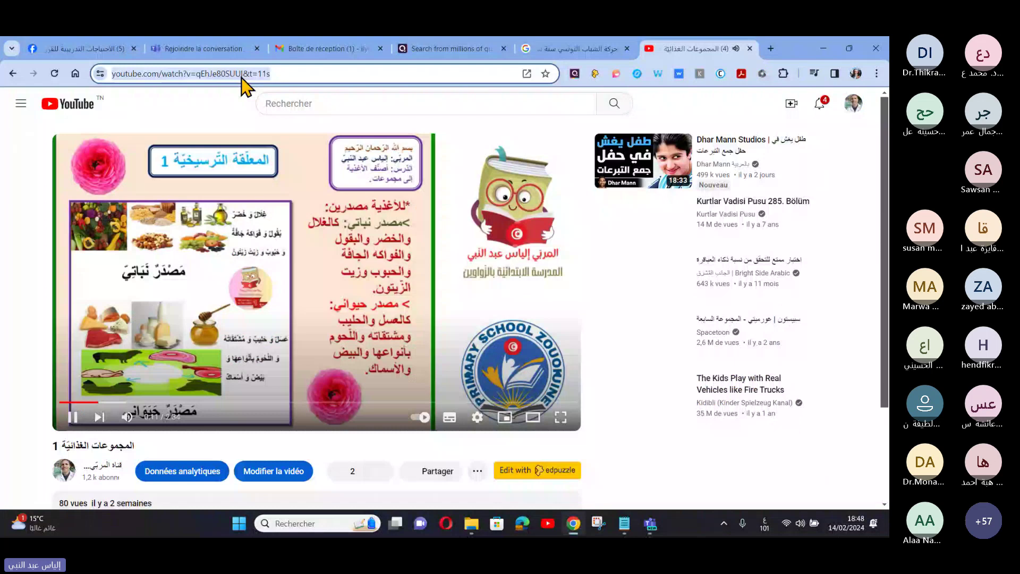
{"action": "right_click", "coordinate": [242, 75]}
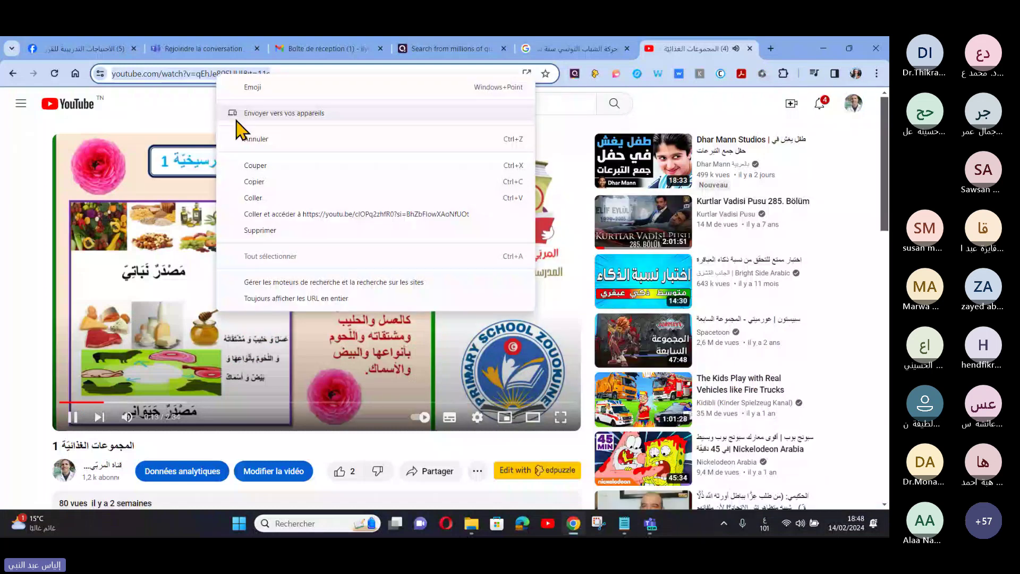
{"action": "key", "text": "ctrl+w"}
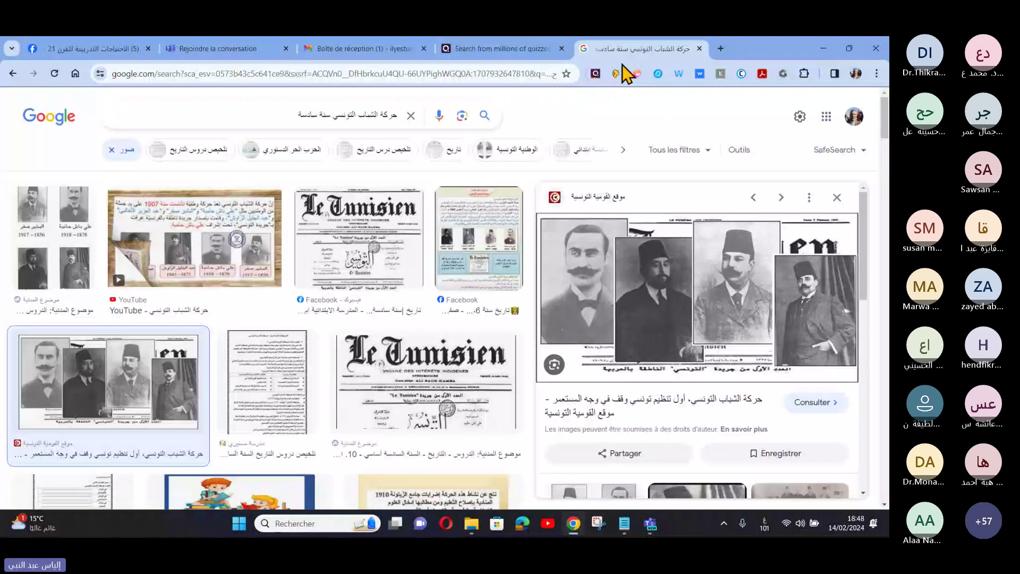
- Paste the copied video address as the web link in Quizizz, set the number of questions to 8 and generate the questions
{"action": "left_click", "coordinate": [547, 48]}
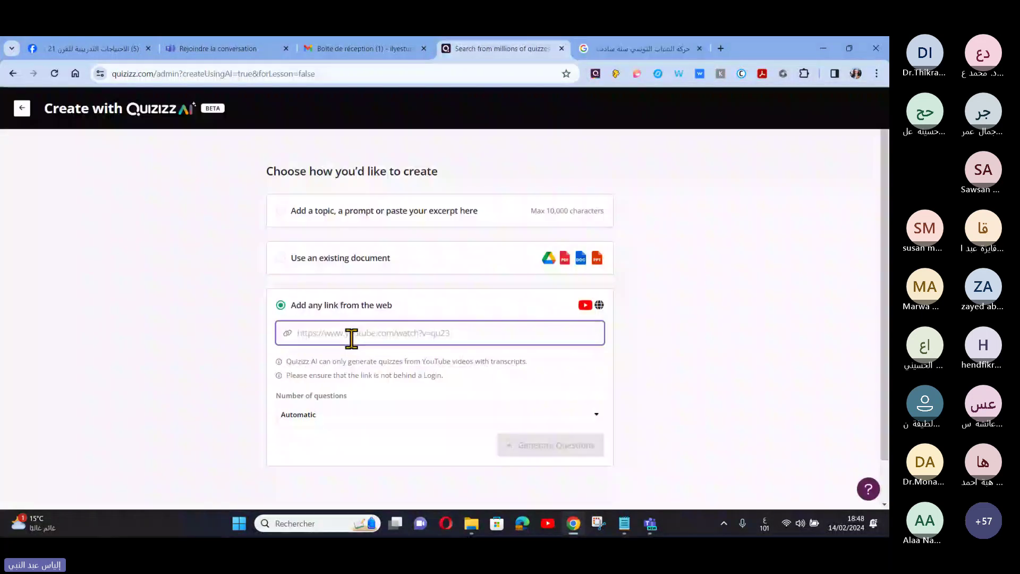
{"action": "right_click", "coordinate": [348, 332]}
{"action": "left_click", "coordinate": [382, 196]}
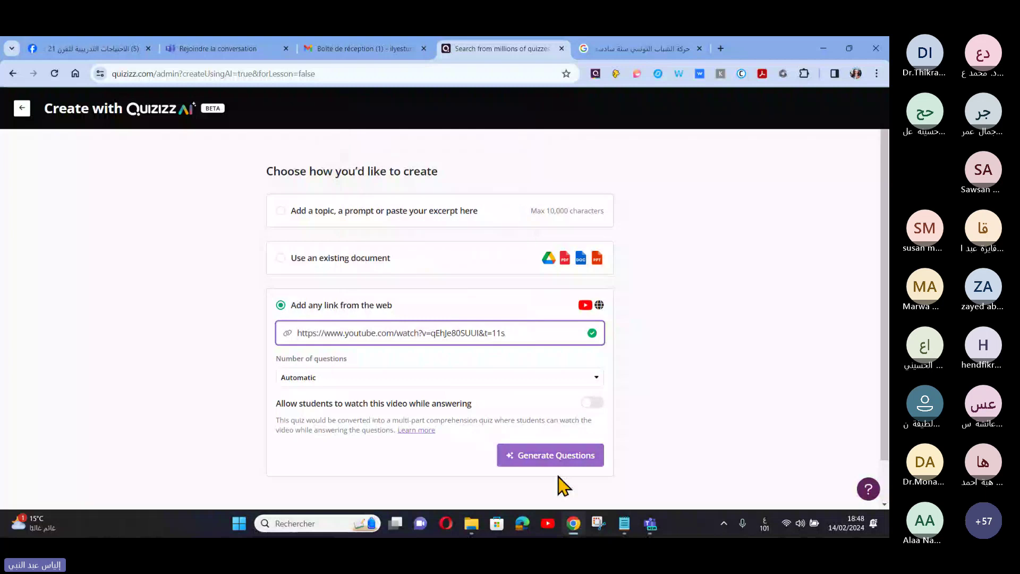
{"action": "left_click", "coordinate": [596, 378]}
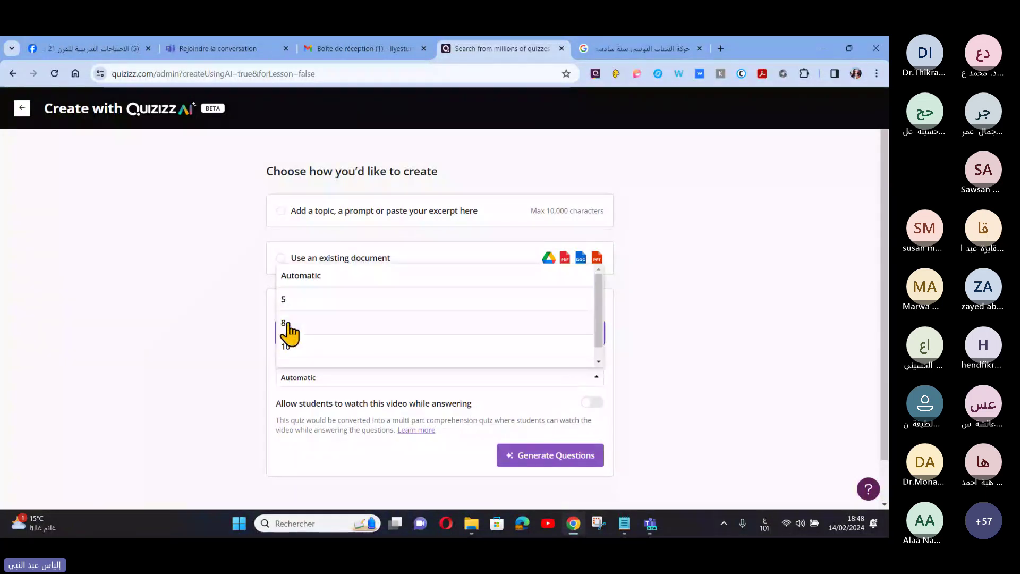
{"action": "left_click", "coordinate": [285, 325]}
{"action": "scroll", "coordinate": [575, 410], "scroll_direction": "down", "scroll_amount": 1}
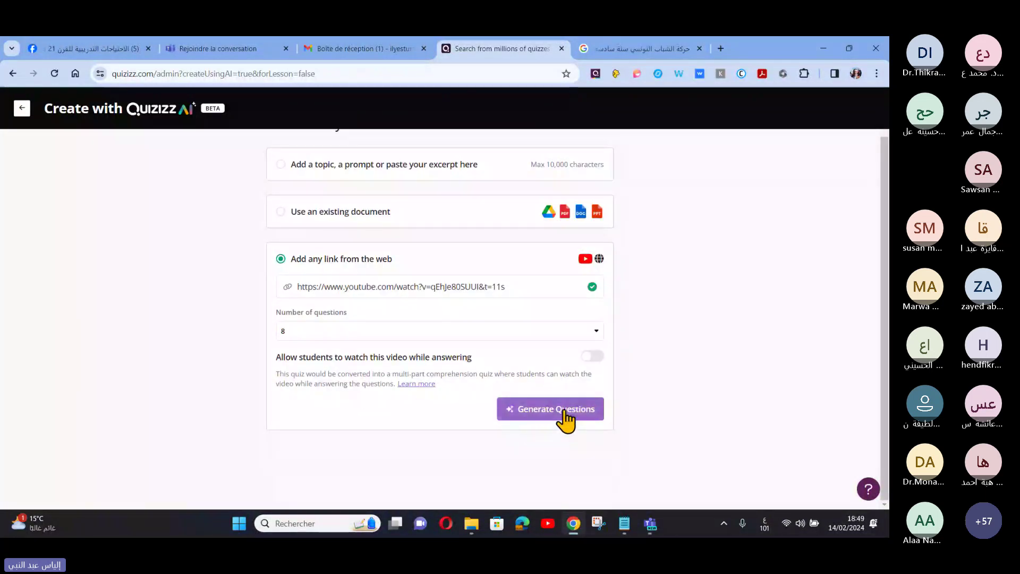
{"action": "left_click", "coordinate": [559, 416]}
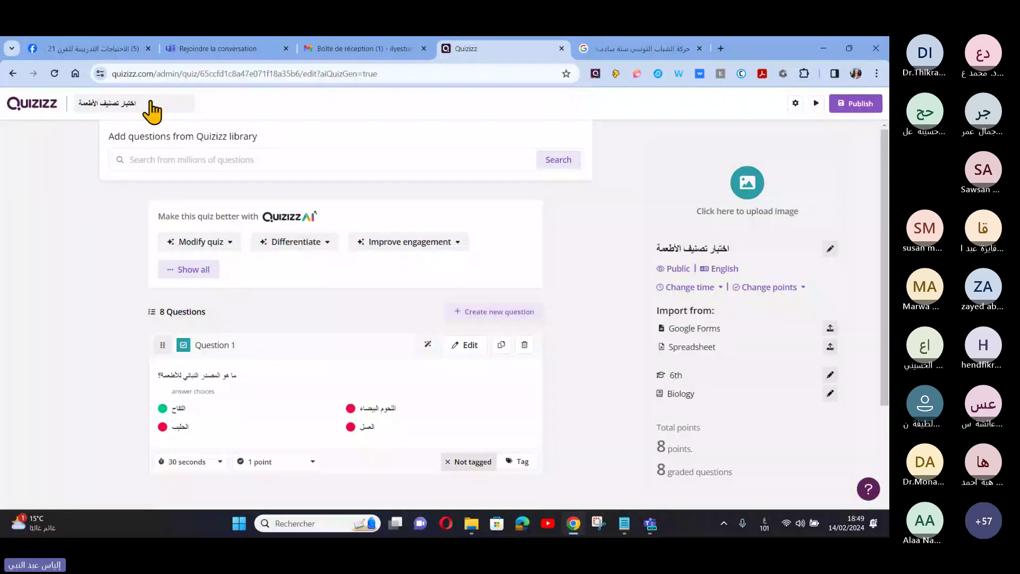
- Open the generated quiz's settings and start uploading a cover image from the device
{"action": "left_click", "coordinate": [750, 187]}
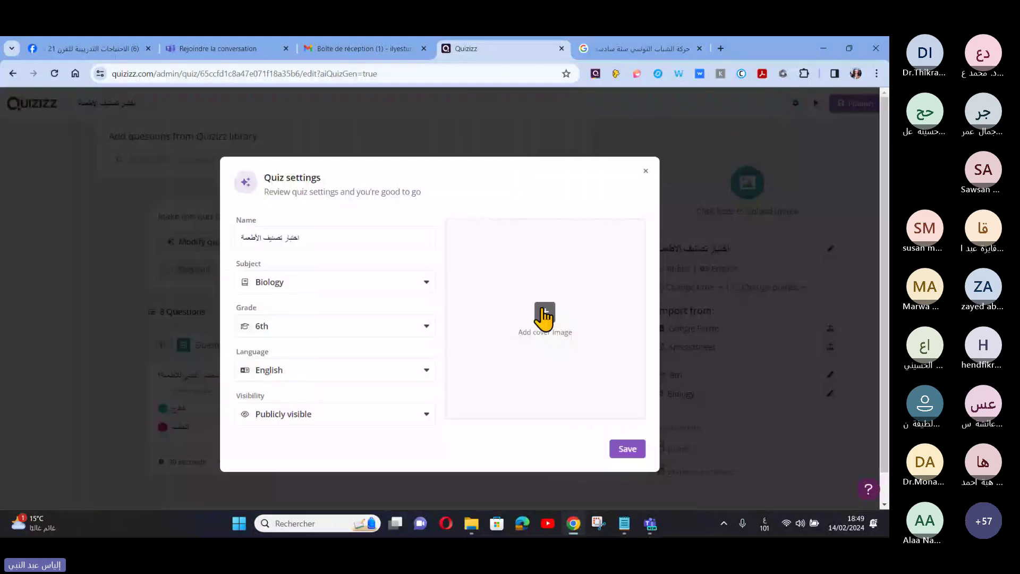
{"action": "left_click", "coordinate": [545, 314]}
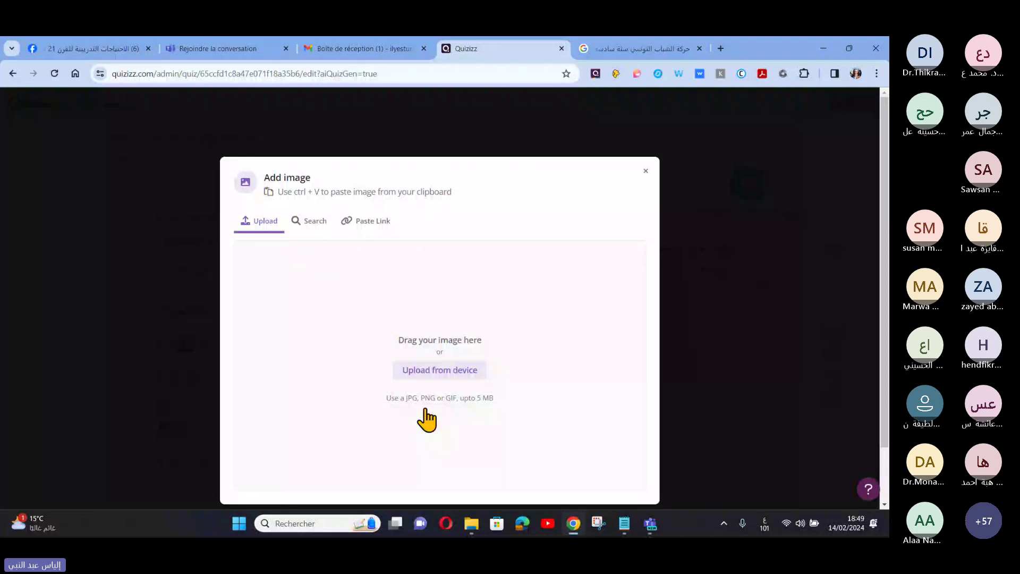
{"action": "left_click", "coordinate": [304, 223]}
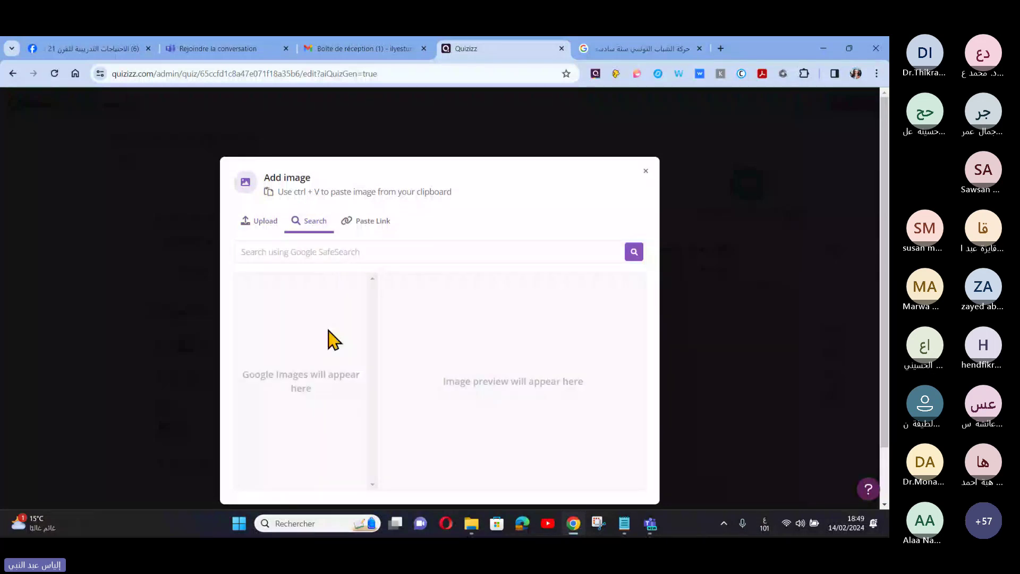
{"action": "left_click", "coordinate": [260, 221]}
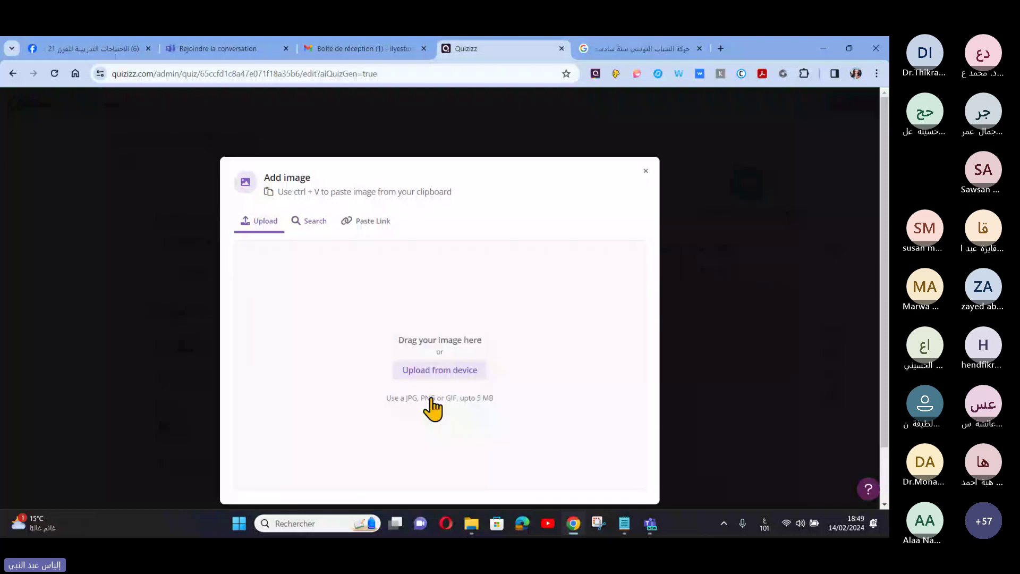
{"action": "left_click", "coordinate": [445, 371]}
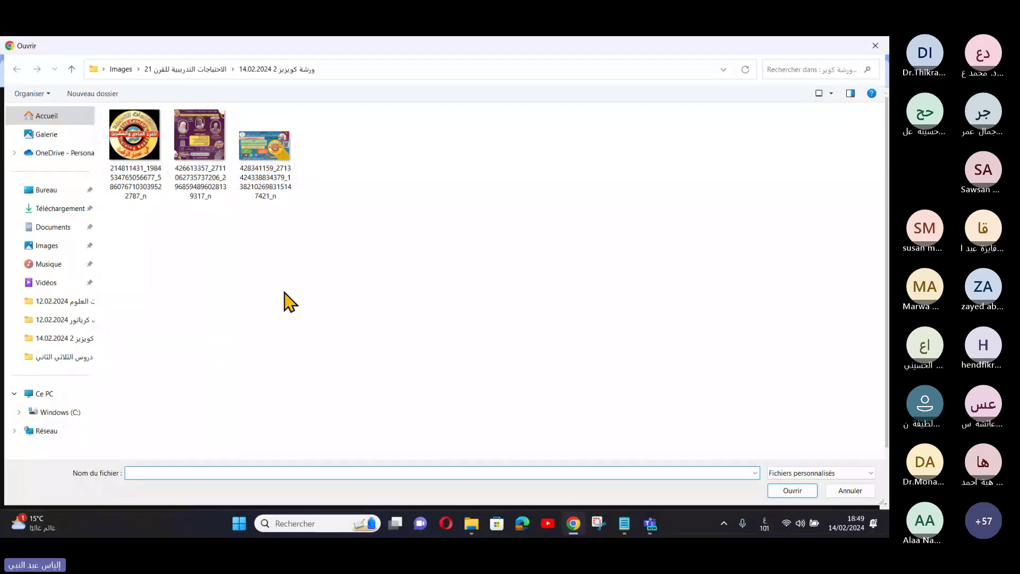
- Select the second worksheet picture from the food groups folder inside دروس الثلاثي الثاني as the cover image
{"action": "mouse_move", "coordinate": [575, 526]}
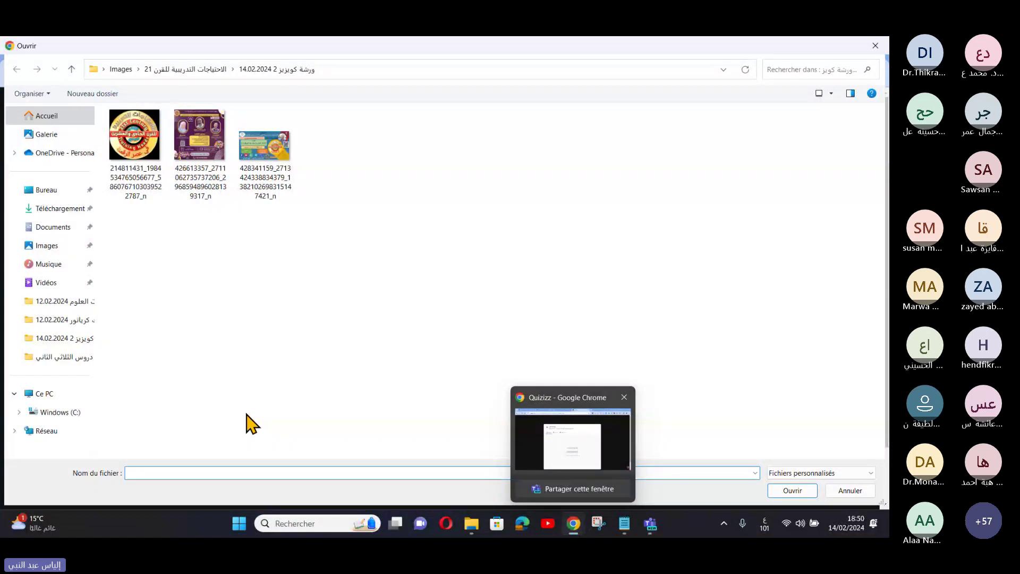
{"action": "left_click", "coordinate": [46, 246]}
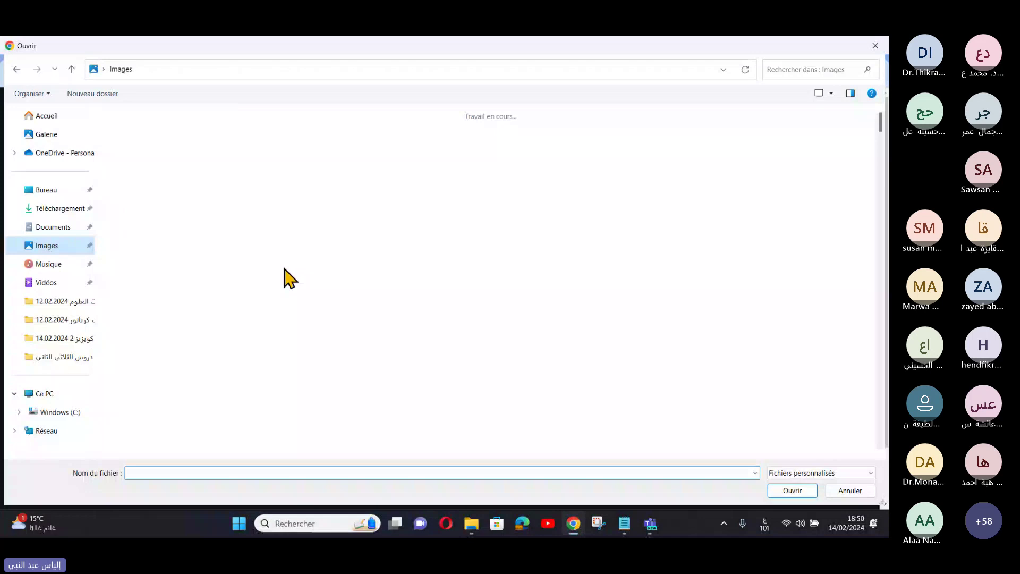
{"action": "scroll", "coordinate": [540, 323], "scroll_direction": "down", "scroll_amount": 2}
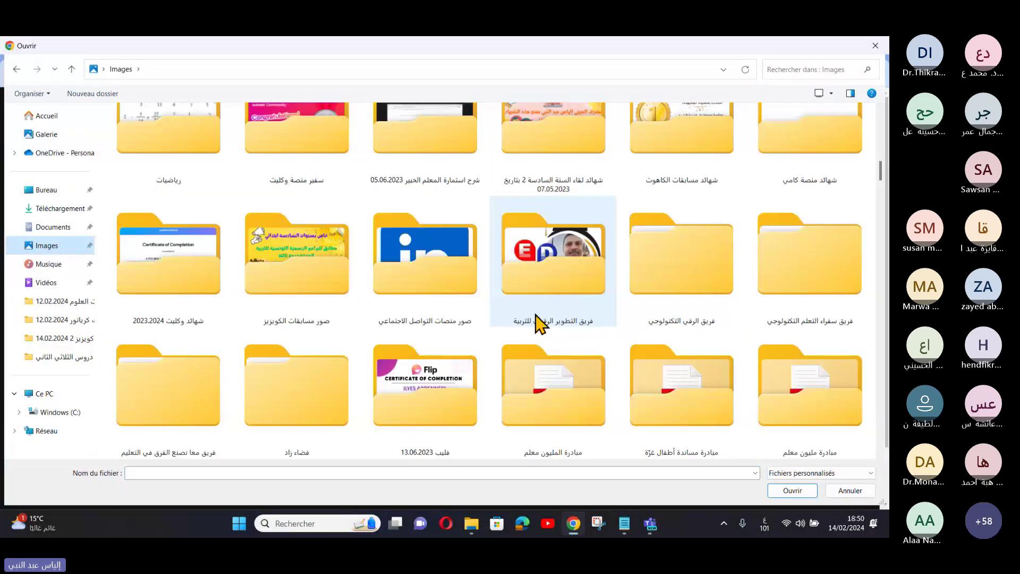
{"action": "scroll", "coordinate": [541, 323], "scroll_direction": "up", "scroll_amount": 5}
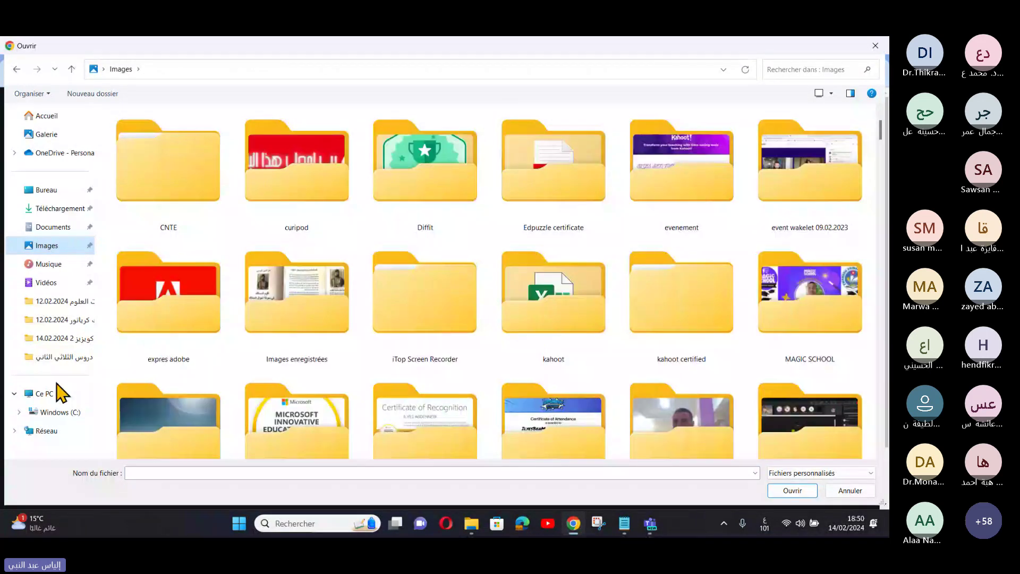
{"action": "left_click", "coordinate": [63, 356]}
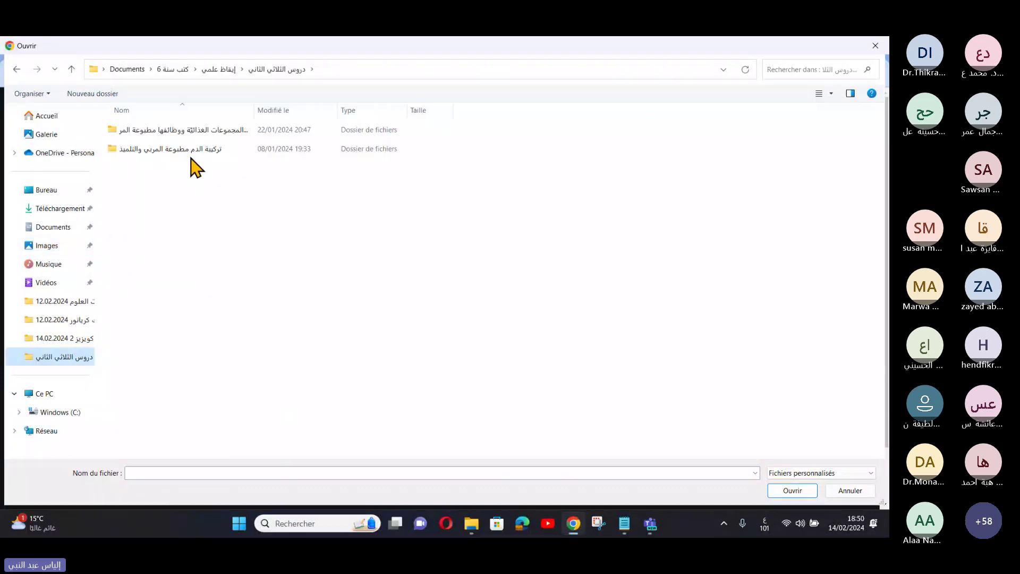
{"action": "double_click", "coordinate": [207, 139]}
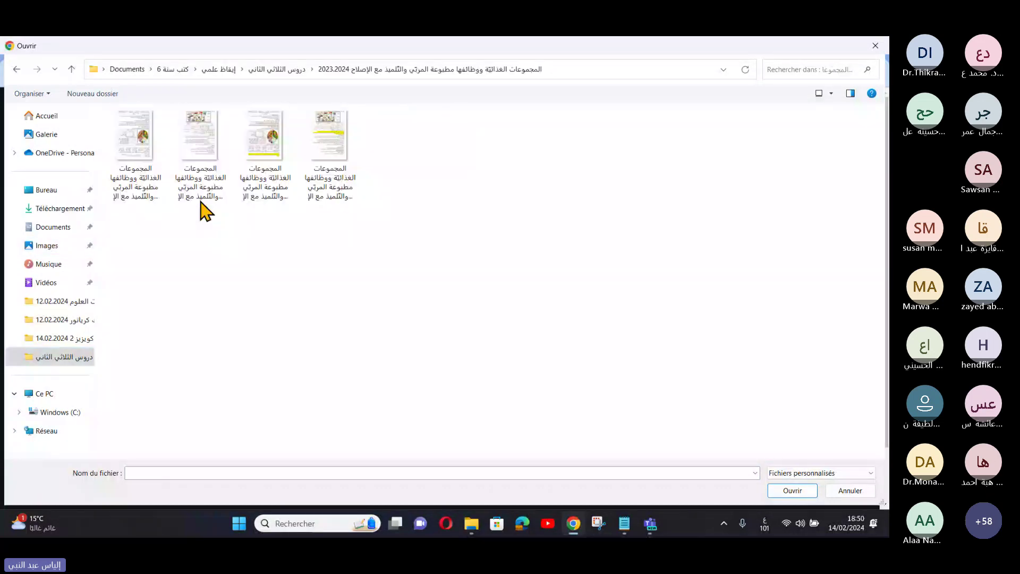
{"action": "double_click", "coordinate": [201, 196]}
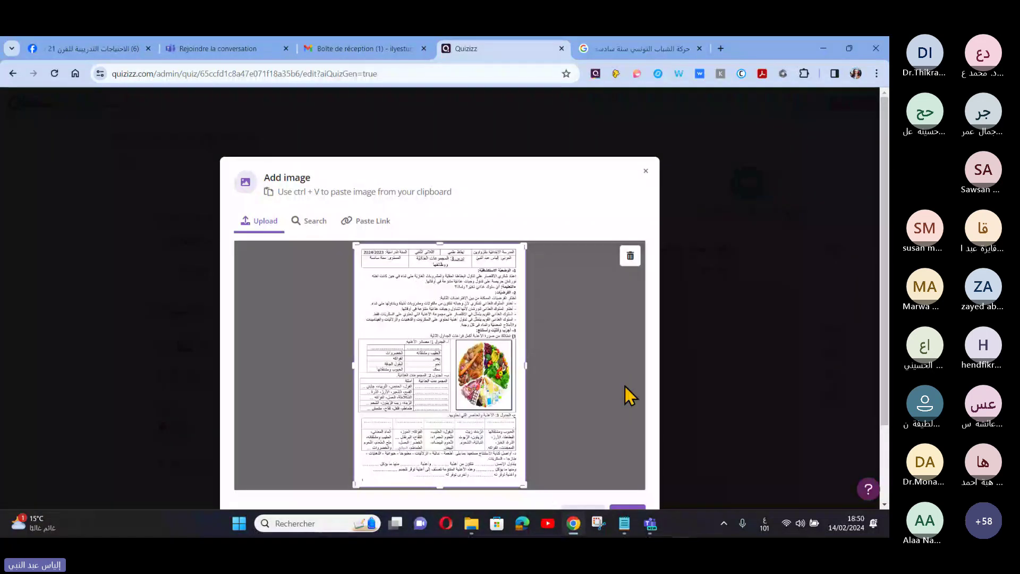
- Keep the crop at the full worksheet picture and save it as the quiz cover
{"action": "scroll", "coordinate": [626, 387], "scroll_direction": "down", "scroll_amount": 2}
{"action": "left_click", "coordinate": [625, 424]}
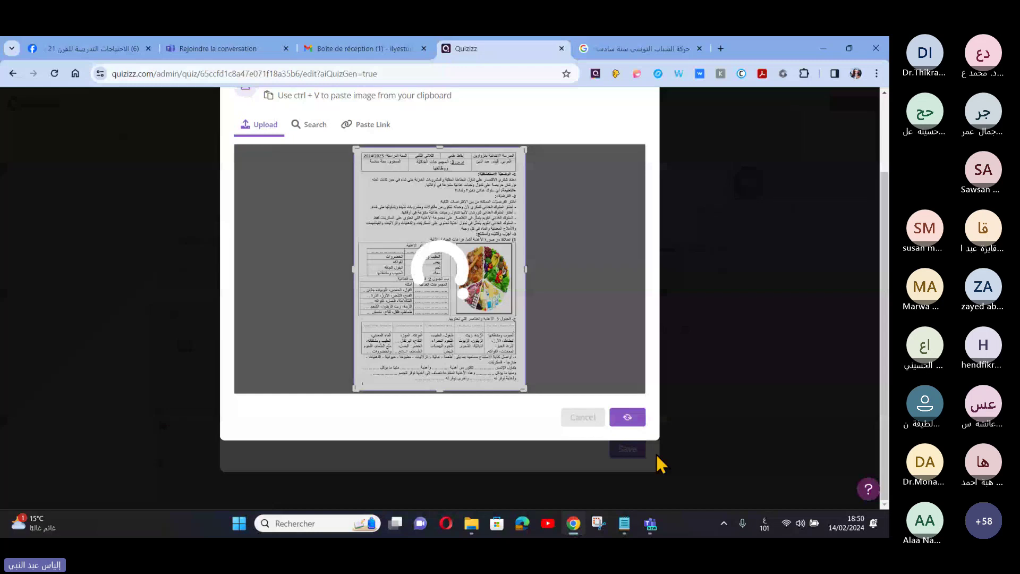
{"action": "scroll", "coordinate": [585, 106], "scroll_direction": "up", "scroll_amount": 2}
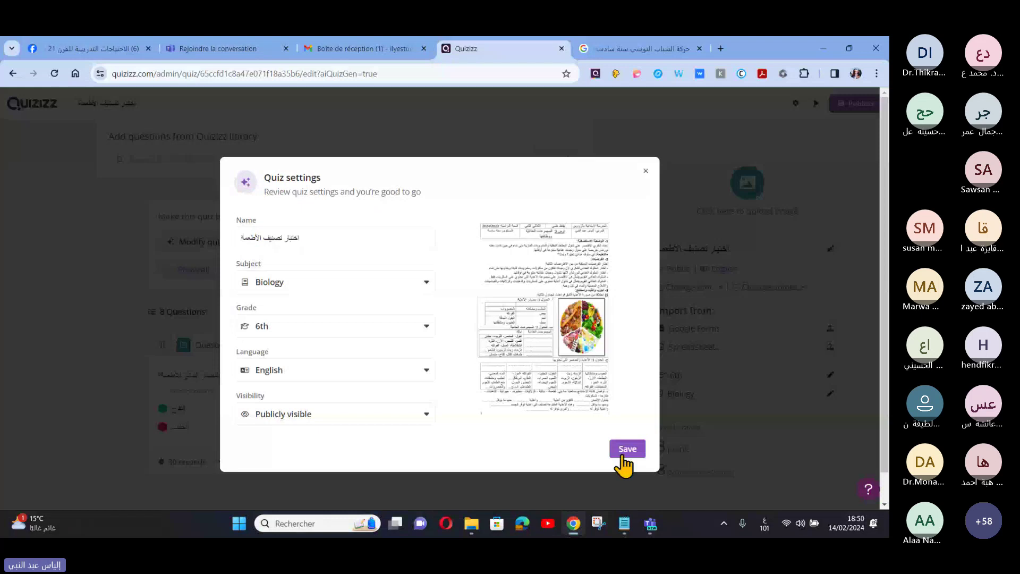
- Set the quiz language to Arabic and save the quiz settings
{"action": "left_click", "coordinate": [633, 451]}
{"action": "left_click", "coordinate": [339, 375]}
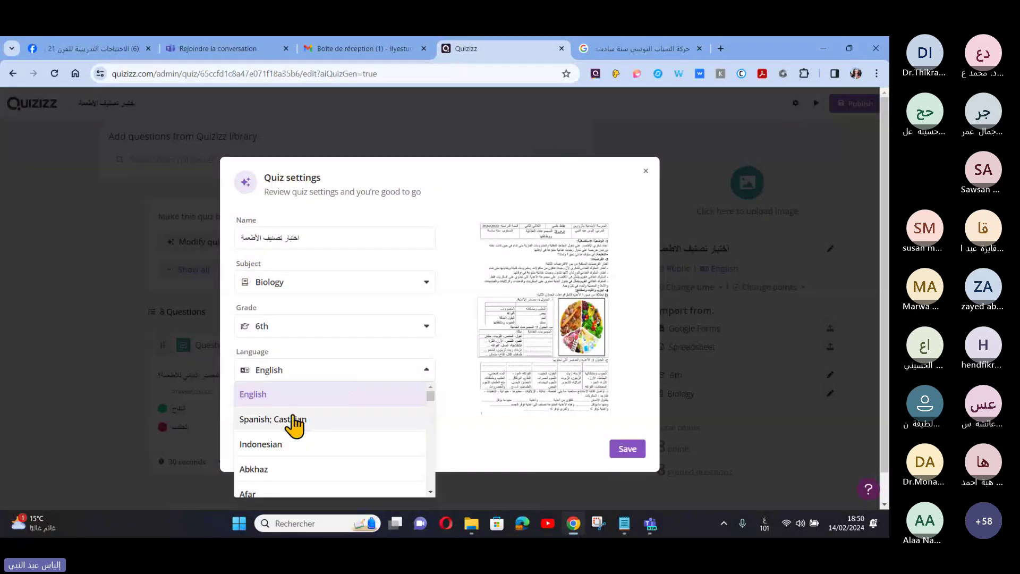
{"action": "scroll", "coordinate": [295, 428], "scroll_direction": "down", "scroll_amount": 1}
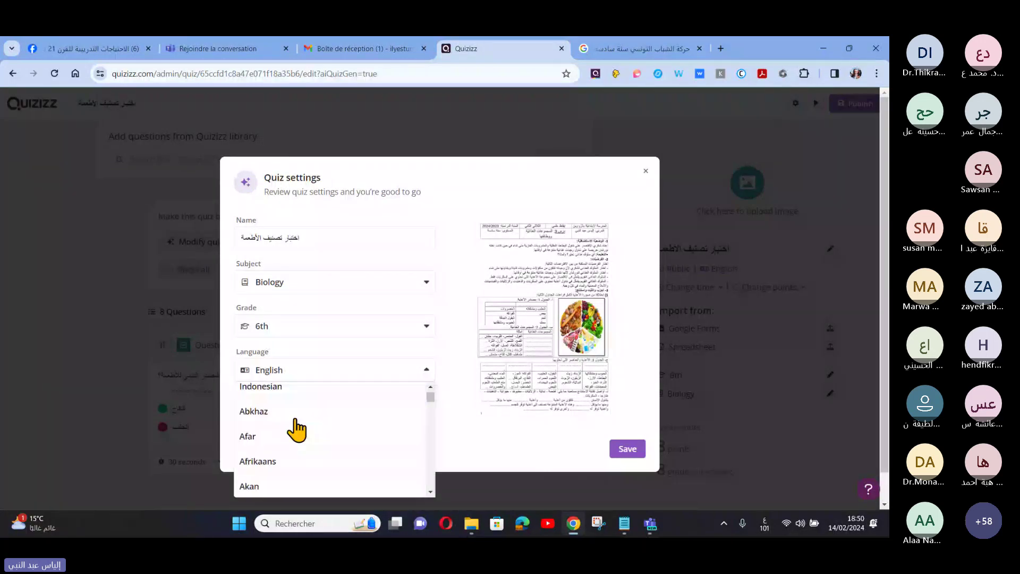
{"action": "scroll", "coordinate": [287, 432], "scroll_direction": "down", "scroll_amount": 3}
{"action": "left_click", "coordinate": [253, 388]}
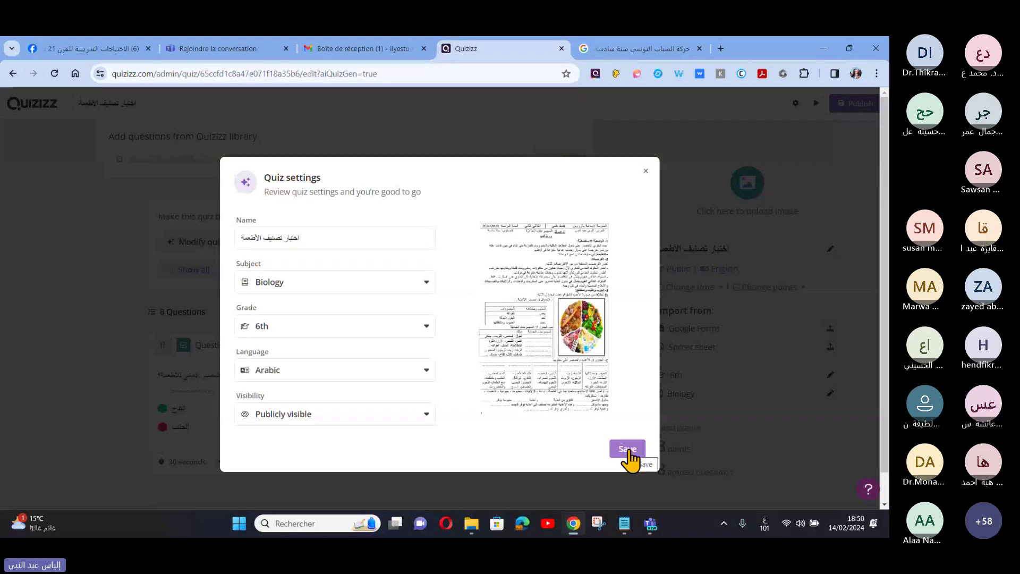
{"action": "left_click", "coordinate": [629, 452]}
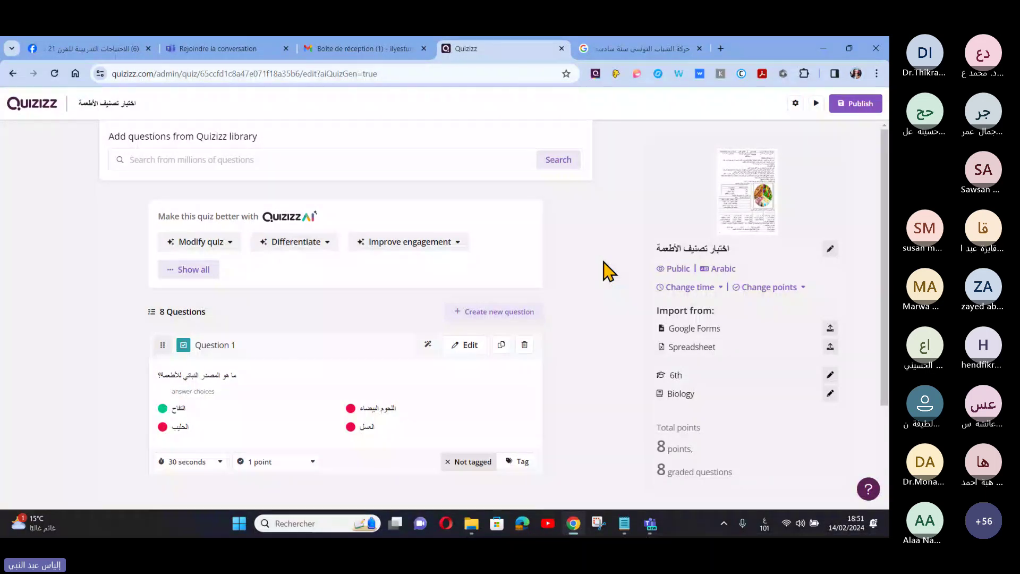
- Leave the quiz editor and open the اختبار المجموعات الغذائيّة quiz from the library's published items to view it
{"action": "left_click", "coordinate": [31, 102]}
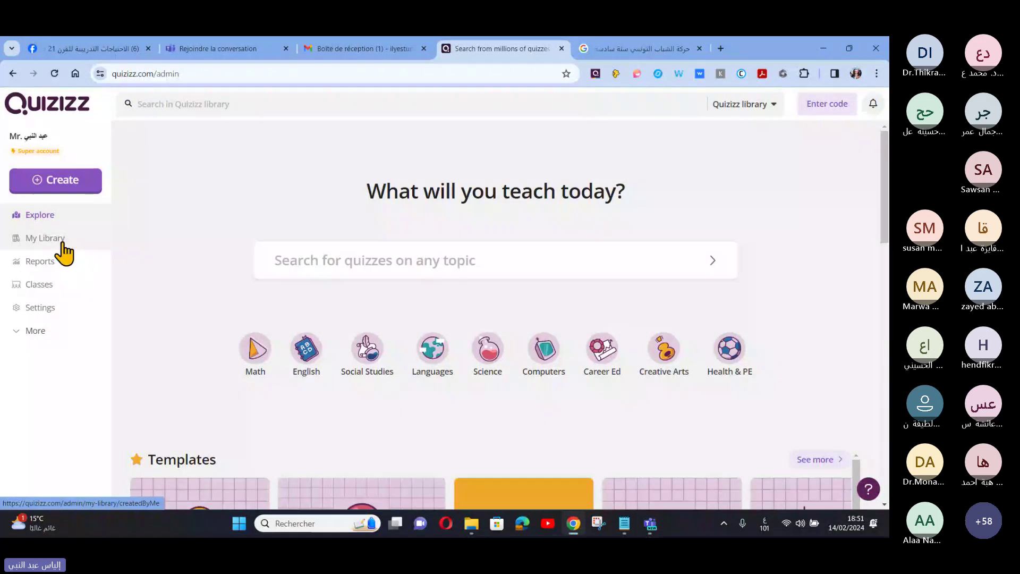
{"action": "left_click", "coordinate": [65, 252]}
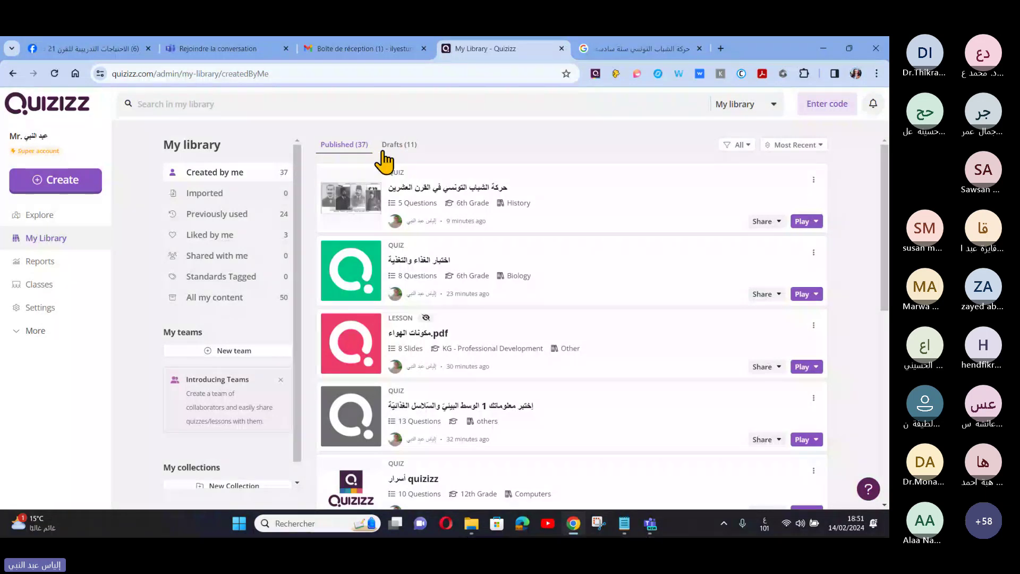
{"action": "scroll", "coordinate": [574, 418], "scroll_direction": "down", "scroll_amount": 1}
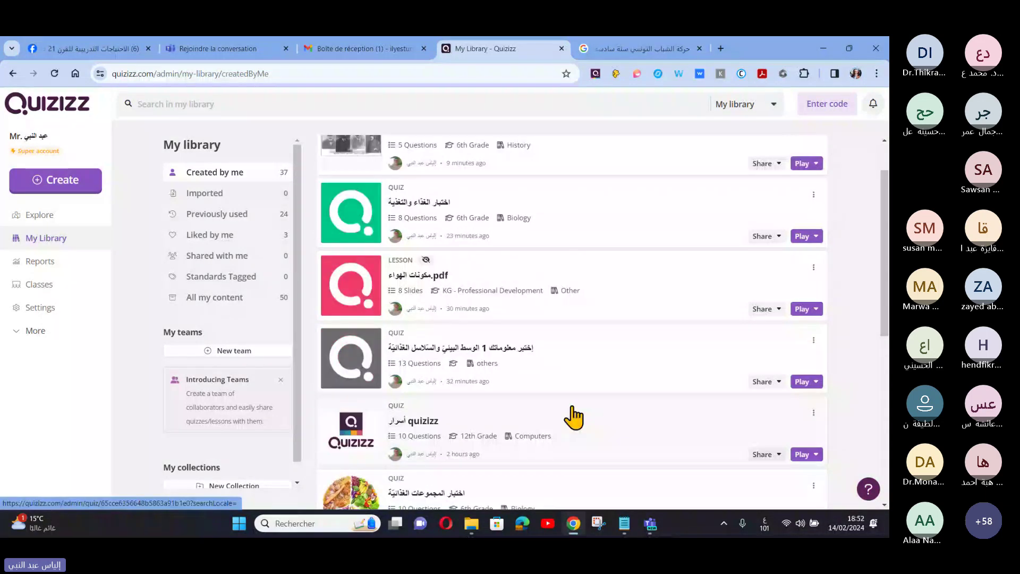
{"action": "scroll", "coordinate": [574, 396], "scroll_direction": "down", "scroll_amount": 1}
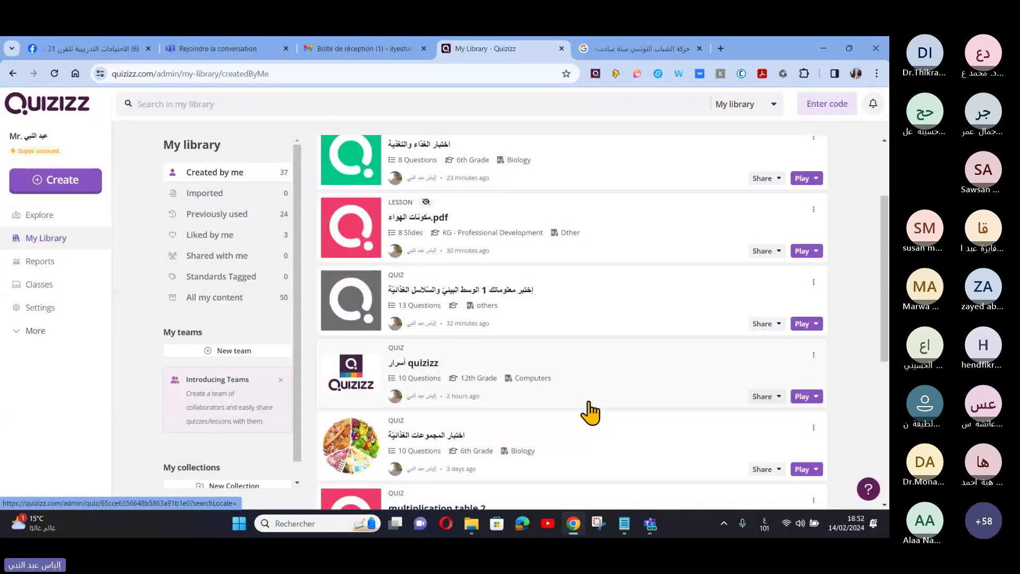
{"action": "scroll", "coordinate": [589, 410], "scroll_direction": "down", "scroll_amount": 2}
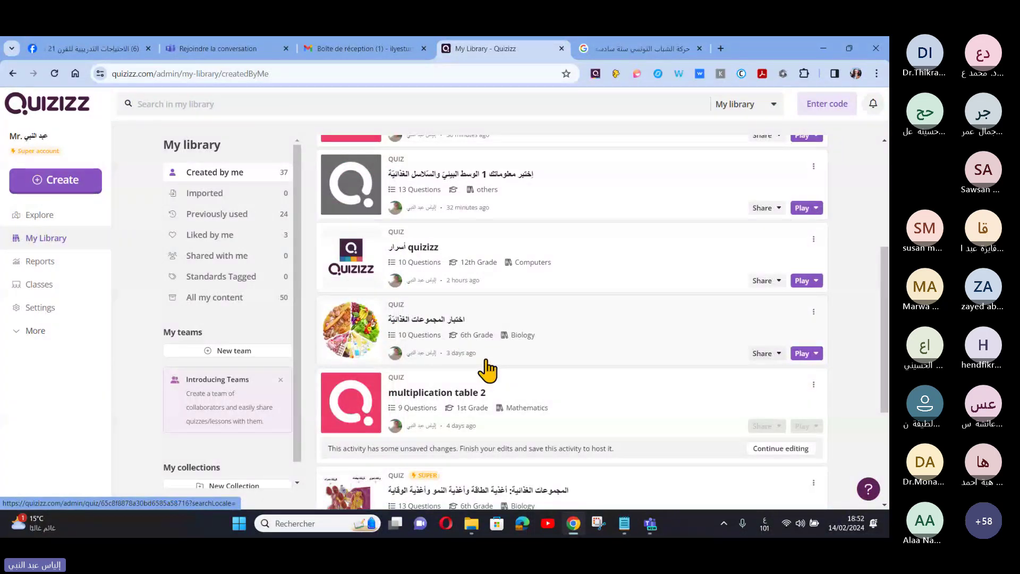
{"action": "left_click", "coordinate": [572, 339]}
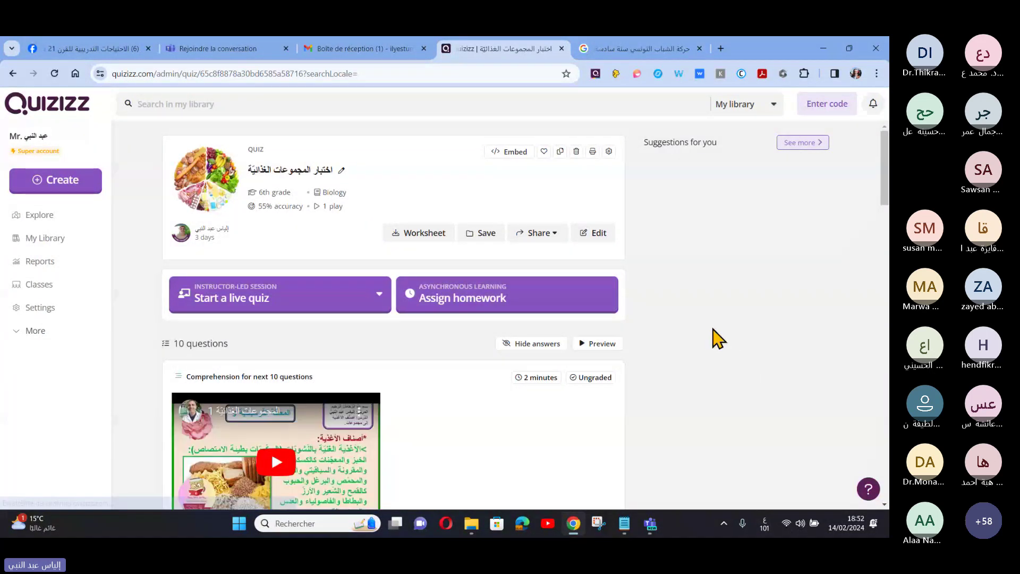
{"action": "scroll", "coordinate": [712, 272], "scroll_direction": "down", "scroll_amount": 1}
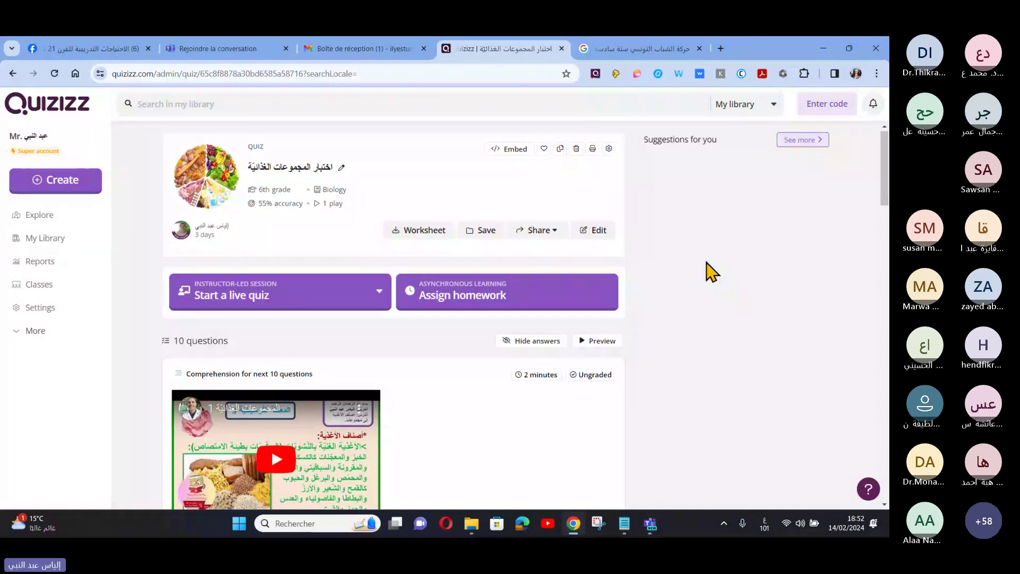
{"action": "scroll", "coordinate": [528, 319], "scroll_direction": "down", "scroll_amount": 1}
{"action": "scroll", "coordinate": [404, 311], "scroll_direction": "up", "scroll_amount": 1}
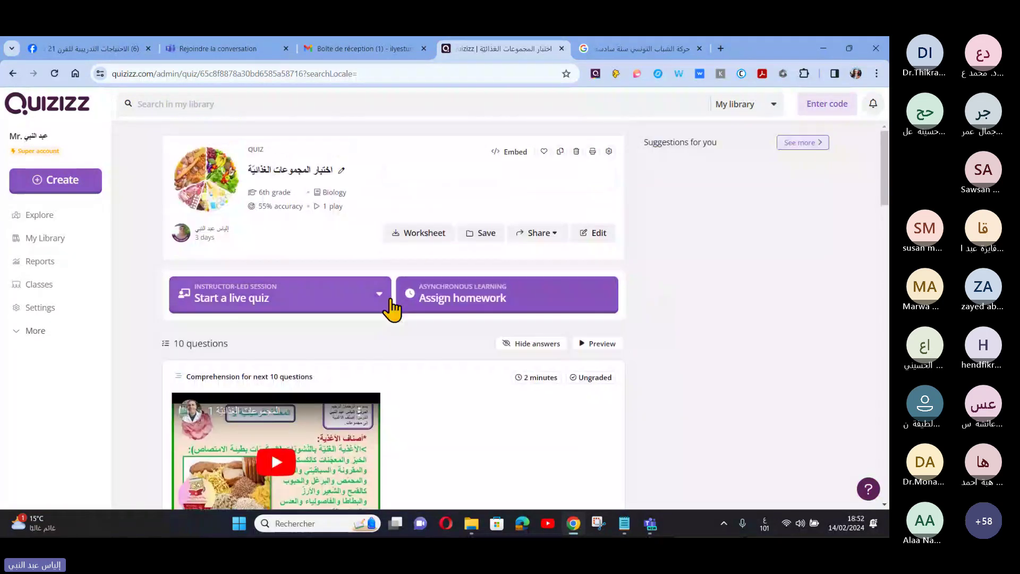
- Return to the library and open the 13-question quiz إختبر معلوماتك 1 الوسط البيئيّ والسّلاسل الغذائيّة
{"action": "left_click", "coordinate": [41, 111]}
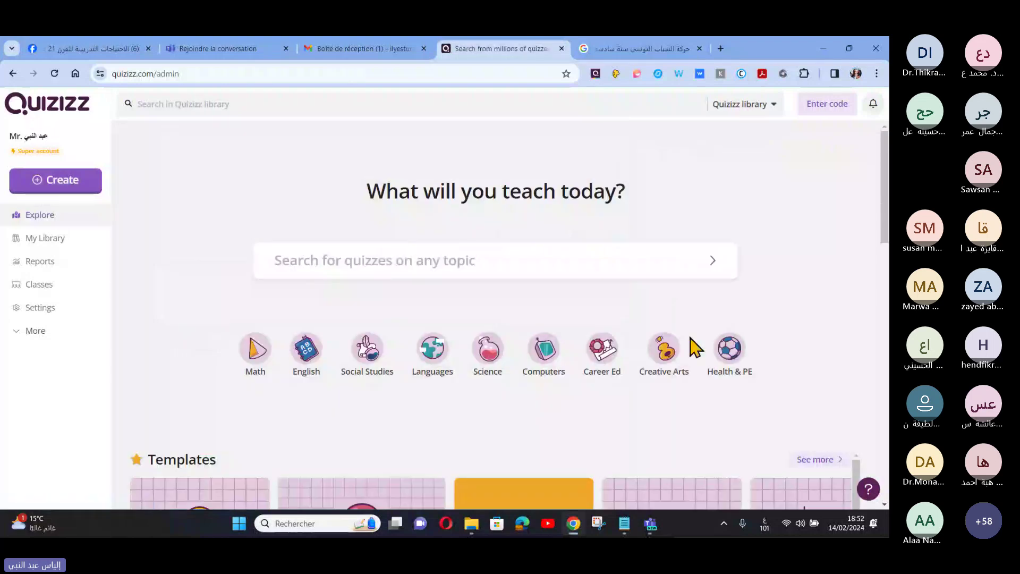
{"action": "scroll", "coordinate": [681, 319], "scroll_direction": "down", "scroll_amount": 3}
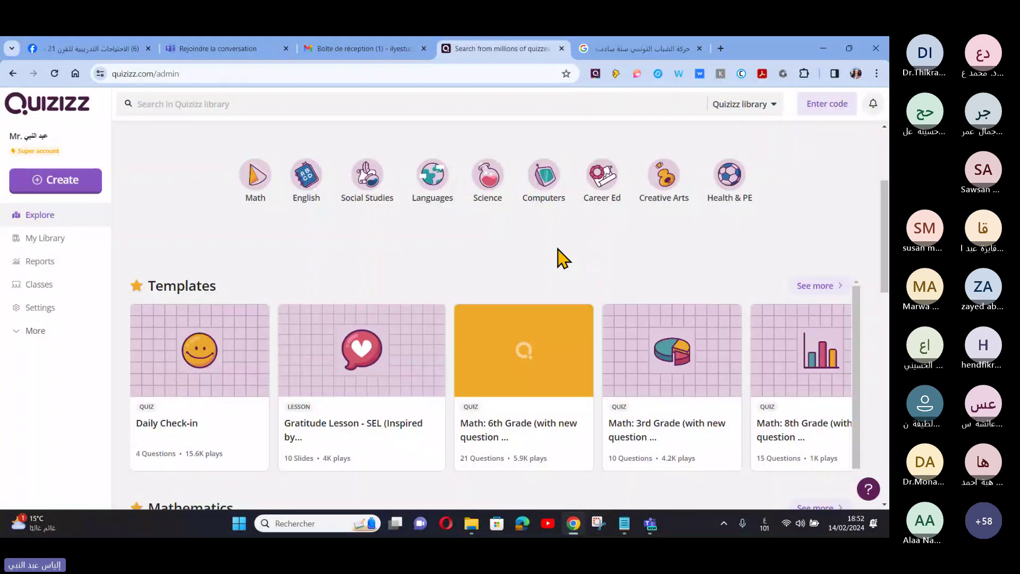
{"action": "scroll", "coordinate": [137, 234], "scroll_direction": "up", "scroll_amount": 3}
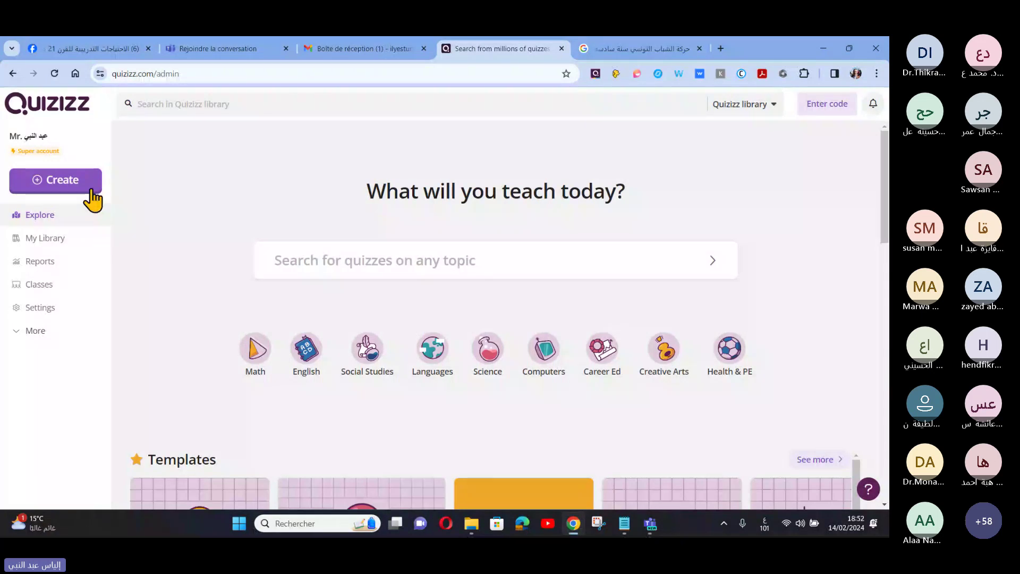
{"action": "left_click", "coordinate": [53, 238]}
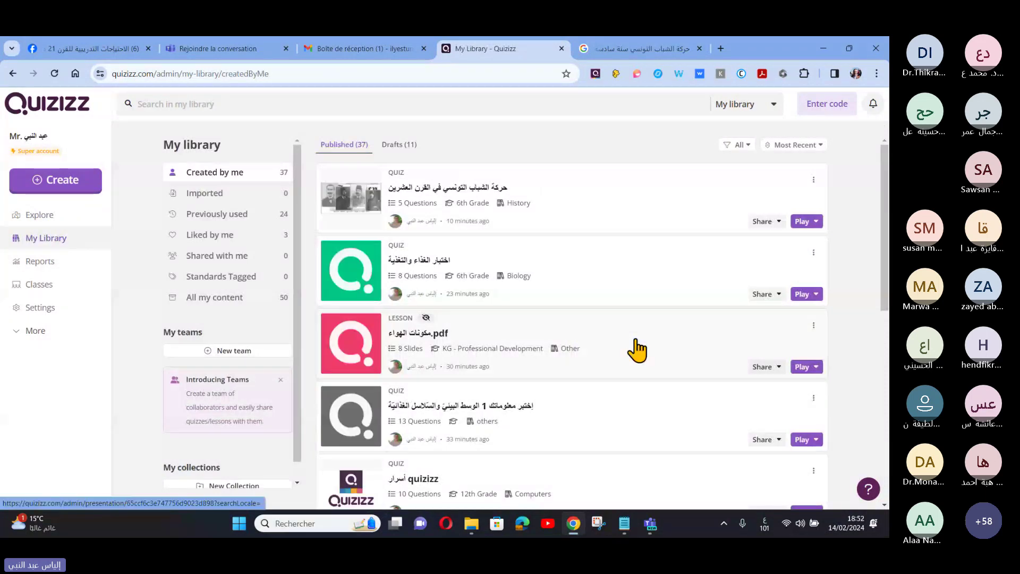
{"action": "scroll", "coordinate": [538, 355], "scroll_direction": "down", "scroll_amount": 1}
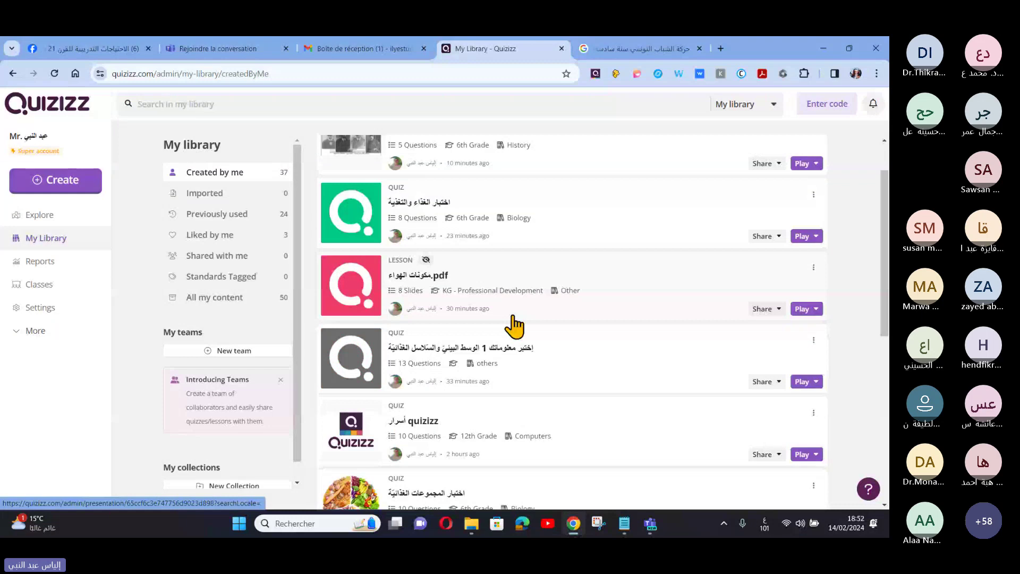
{"action": "scroll", "coordinate": [543, 319], "scroll_direction": "down", "scroll_amount": 1}
{"action": "scroll", "coordinate": [539, 346], "scroll_direction": "down", "scroll_amount": 2}
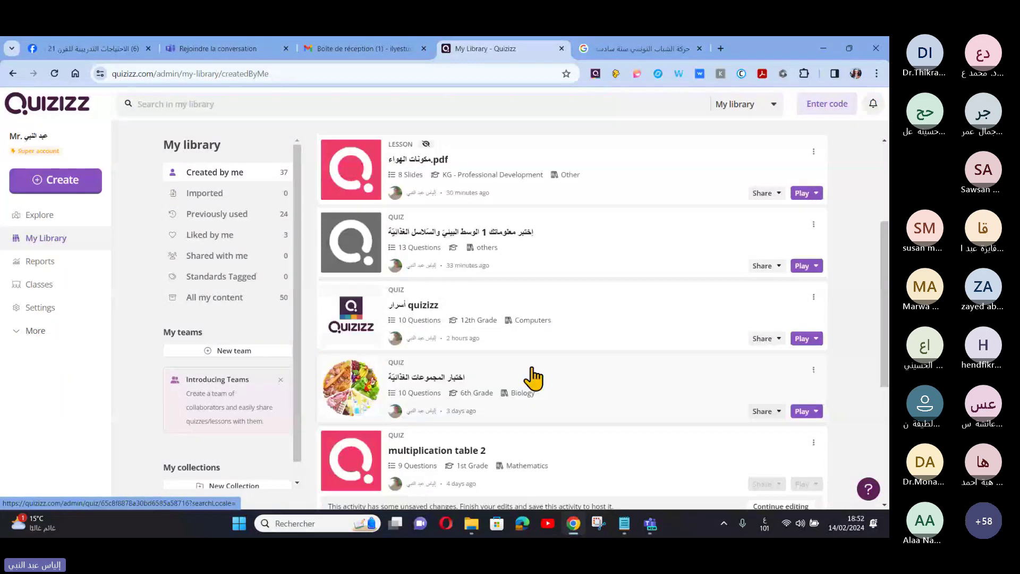
{"action": "scroll", "coordinate": [486, 355], "scroll_direction": "down", "scroll_amount": 1}
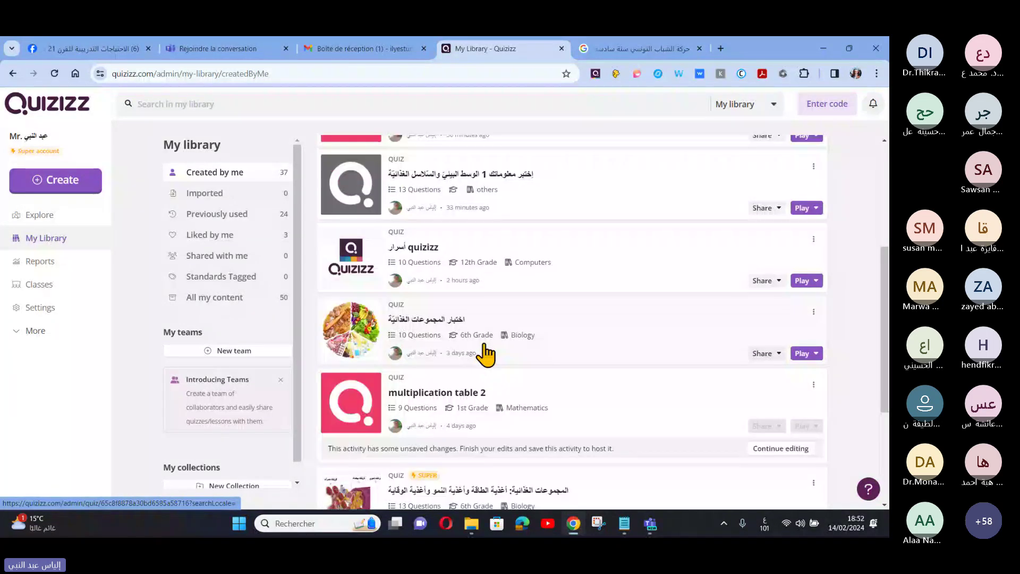
{"action": "scroll", "coordinate": [518, 260], "scroll_direction": "up", "scroll_amount": 1}
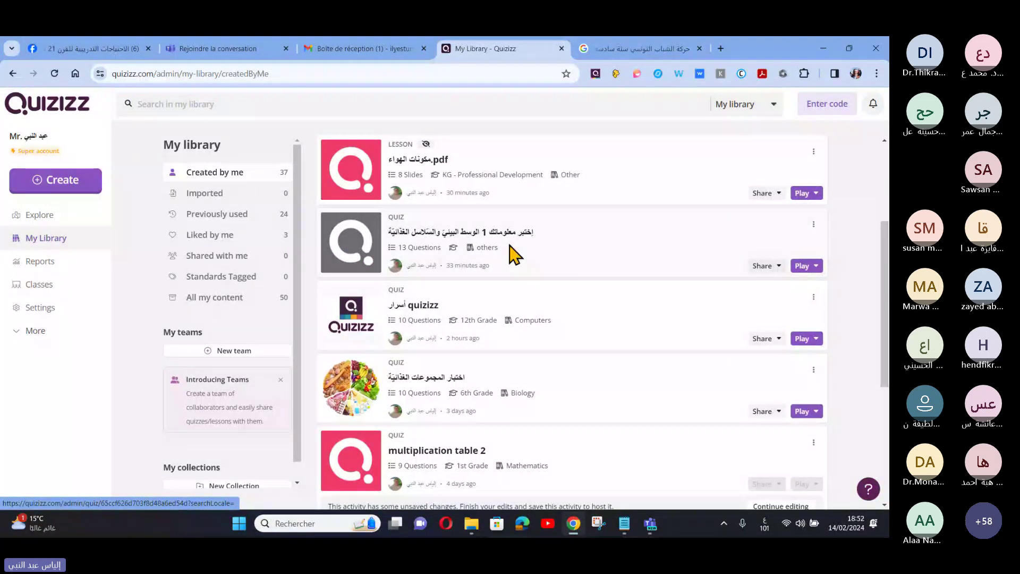
{"action": "left_click", "coordinate": [509, 247]}
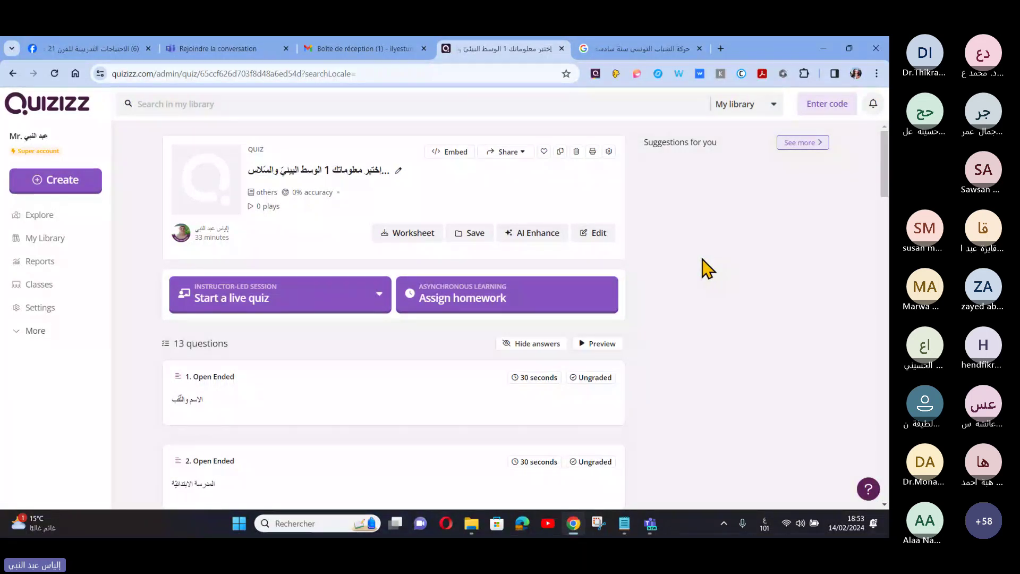
- Translate the quiz page into Arabic with Google Translate and switch it back to English
{"action": "mouse_move", "coordinate": [523, 242]}
{"action": "right_click", "coordinate": [668, 220]}
{"action": "left_click", "coordinate": [728, 401]}
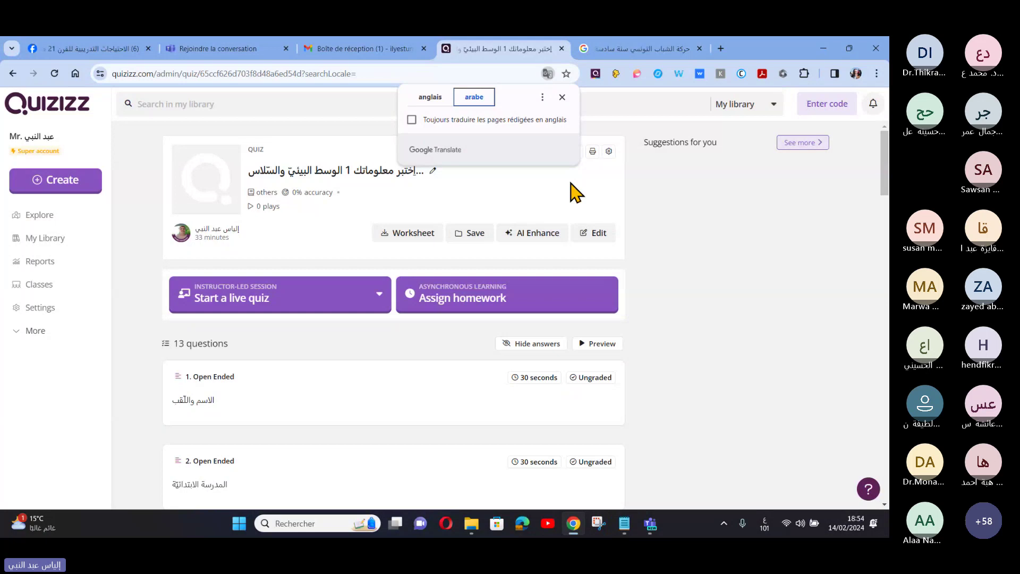
{"action": "mouse_move", "coordinate": [544, 240]}
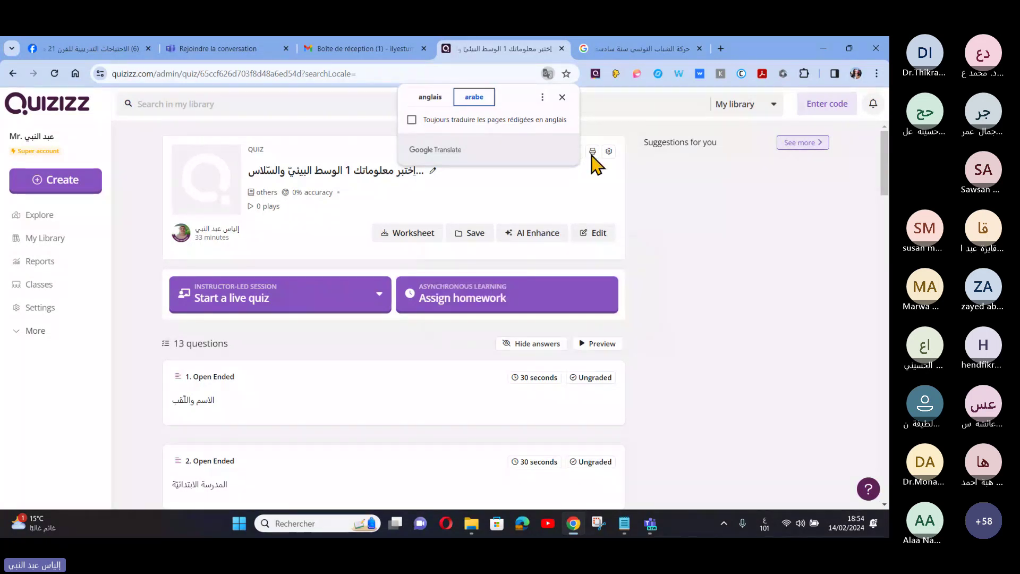
{"action": "left_click", "coordinate": [425, 98]}
- Try to simplify the quiz's questions with AI Enhance and go back to choose a different prompt
{"action": "mouse_move", "coordinate": [546, 246]}
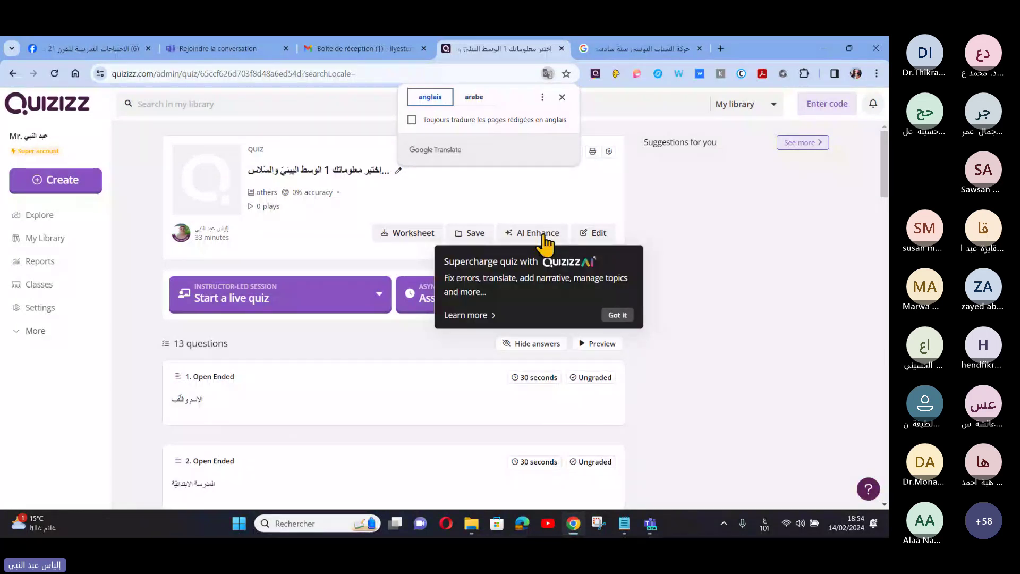
{"action": "left_click", "coordinate": [538, 233]}
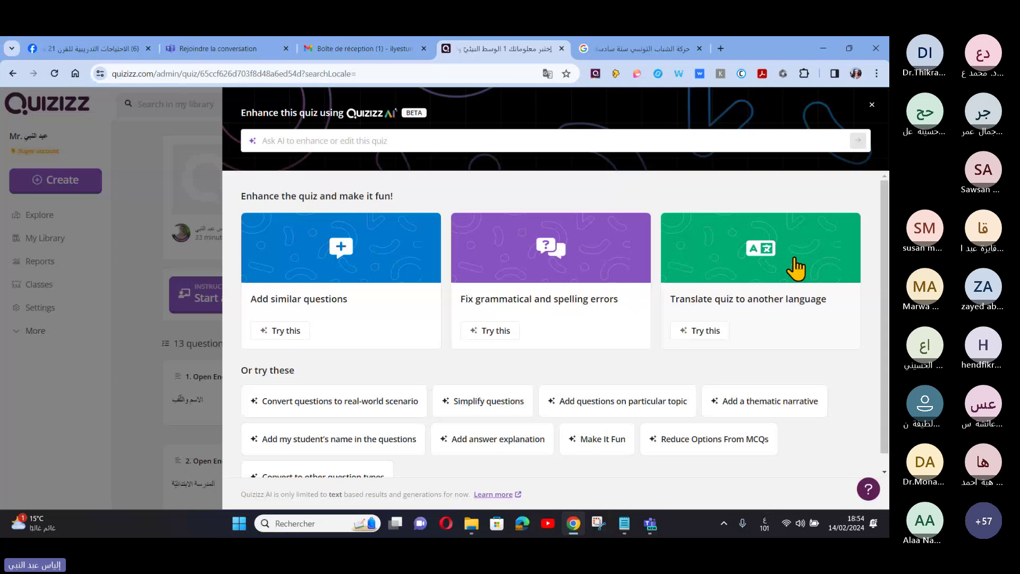
{"action": "scroll", "coordinate": [471, 394], "scroll_direction": "down", "scroll_amount": 1}
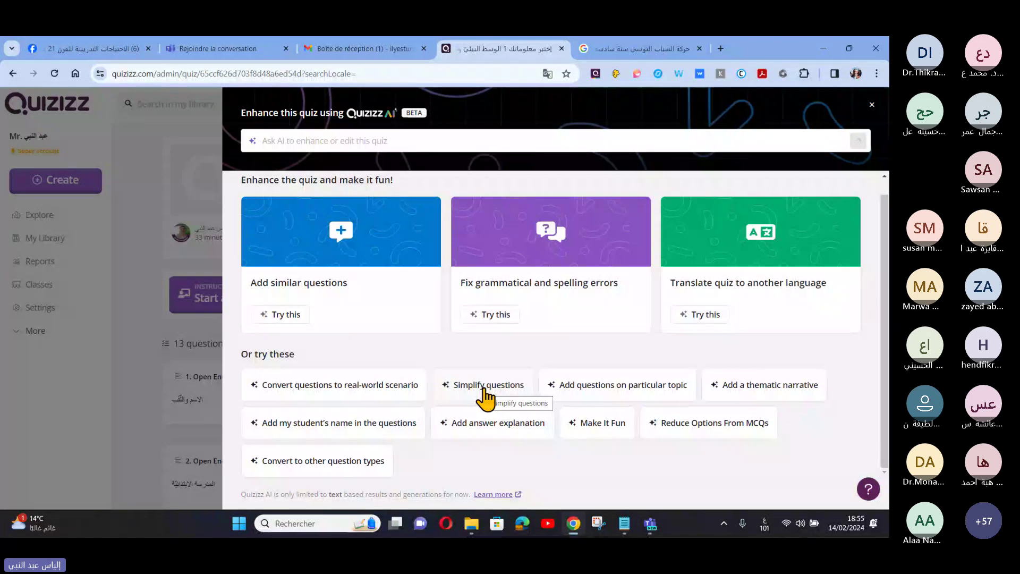
{"action": "left_click", "coordinate": [485, 388]}
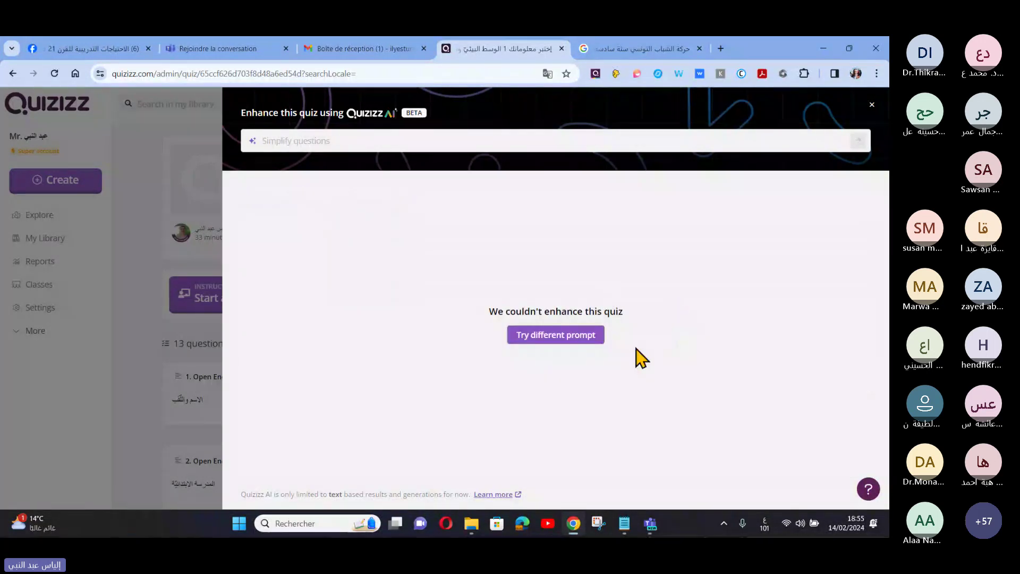
{"action": "left_click", "coordinate": [564, 343]}
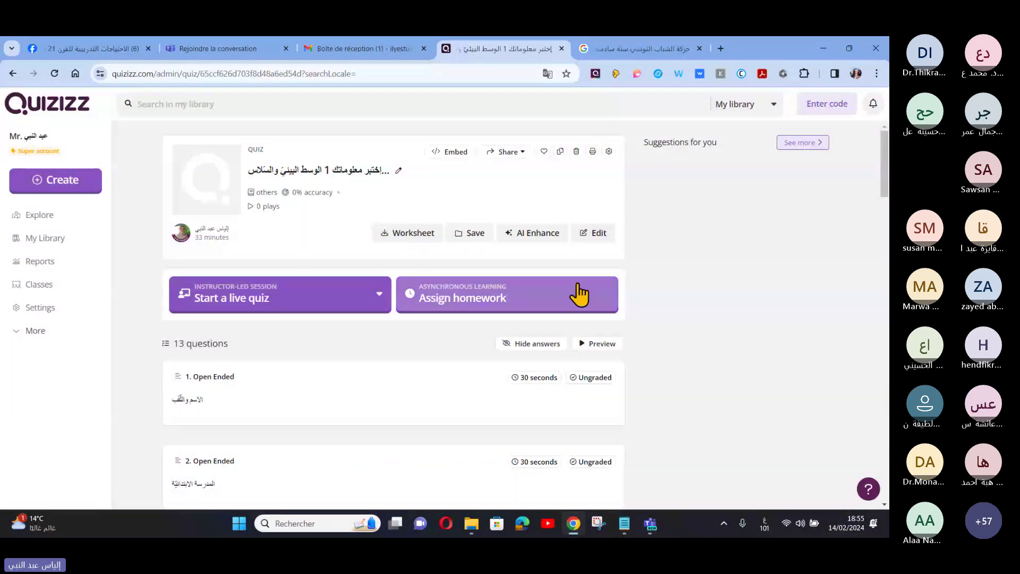
- Reopen the AI Enhance options for the quiz
{"action": "mouse_move", "coordinate": [530, 242]}
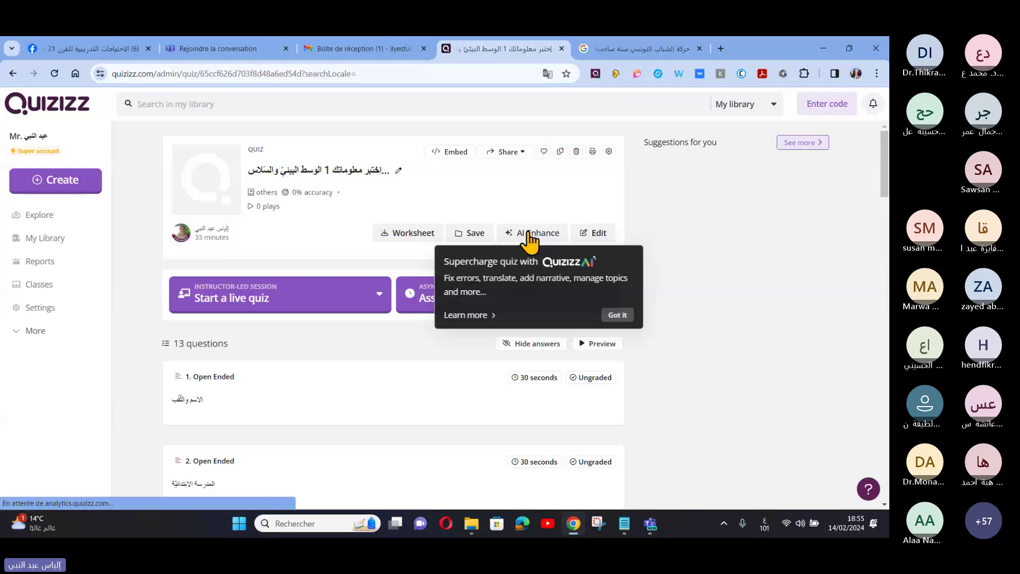
{"action": "left_click", "coordinate": [530, 234]}
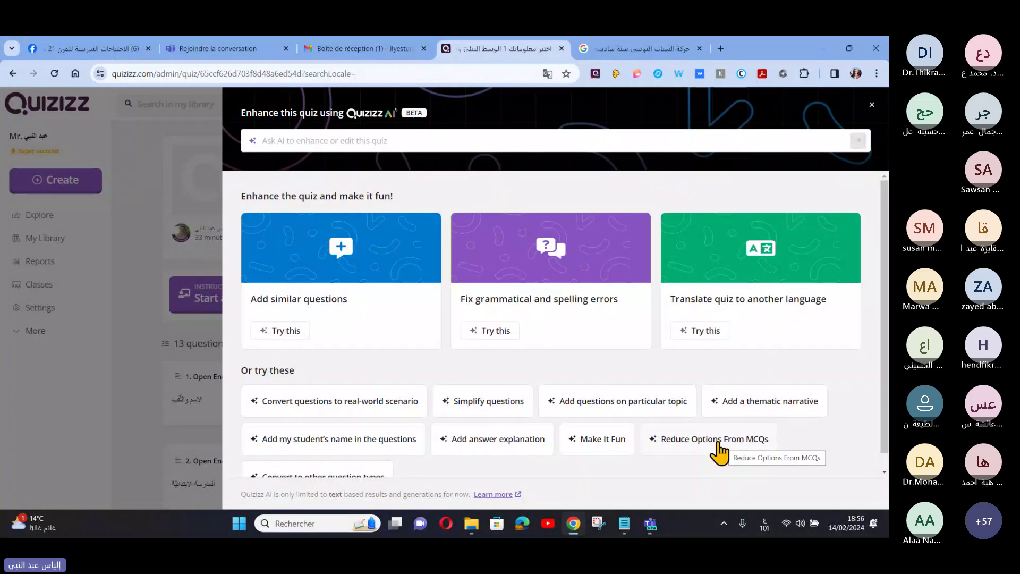
- Apply the Reduce Options From MCQs enhancement to the quiz, review the enhanced questions and save the changes as a duplicate quiz
{"action": "left_click", "coordinate": [720, 444]}
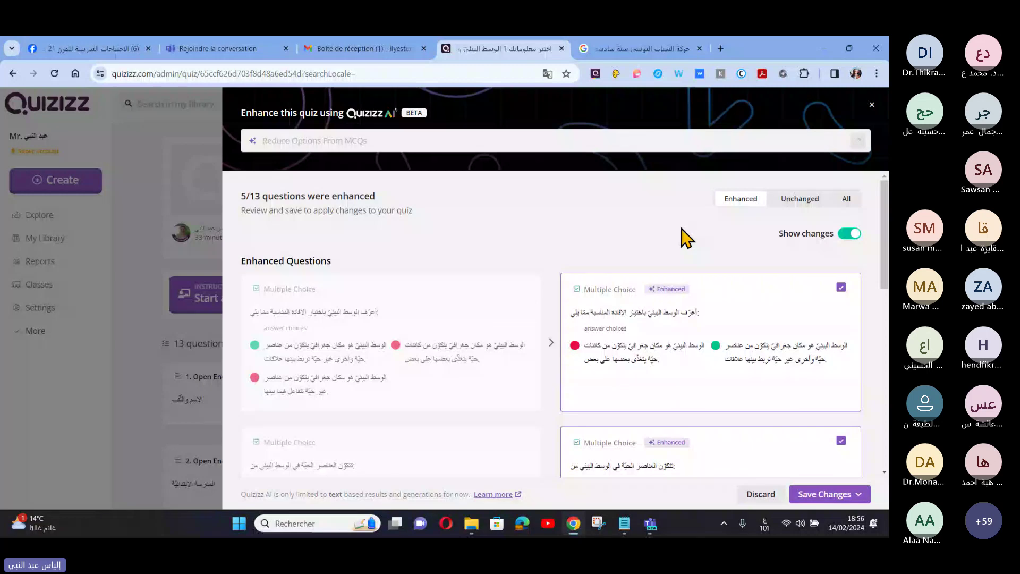
{"action": "scroll", "coordinate": [655, 284], "scroll_direction": "down", "scroll_amount": 2}
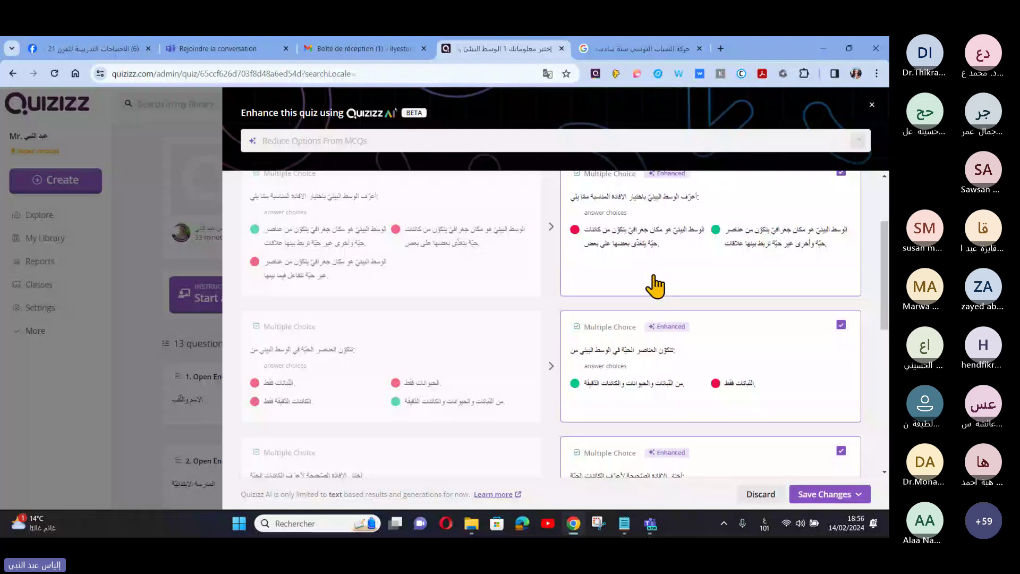
{"action": "scroll", "coordinate": [751, 393], "scroll_direction": "down", "scroll_amount": 1}
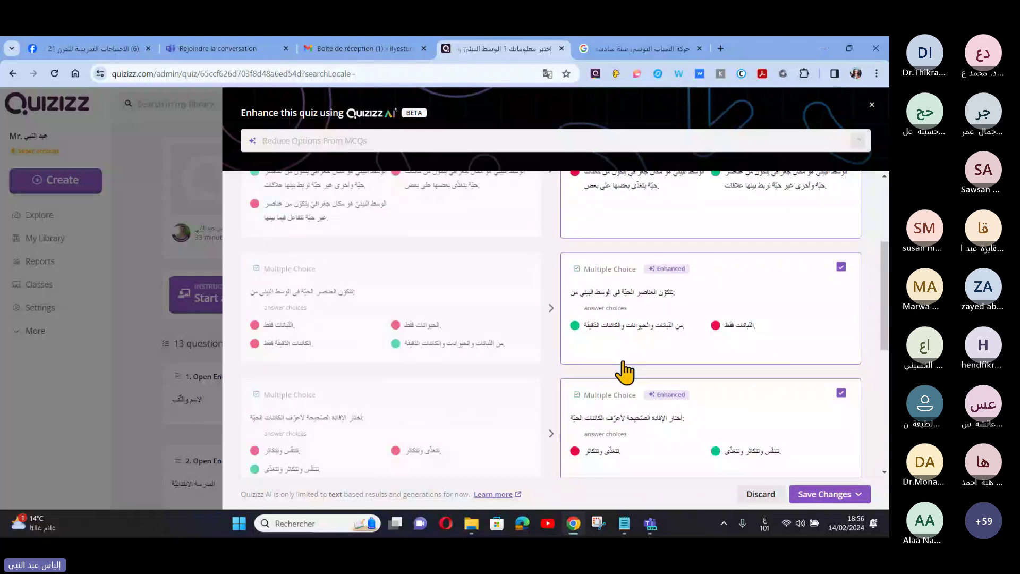
{"action": "scroll", "coordinate": [718, 426], "scroll_direction": "down", "scroll_amount": 1}
{"action": "left_click", "coordinate": [831, 497]}
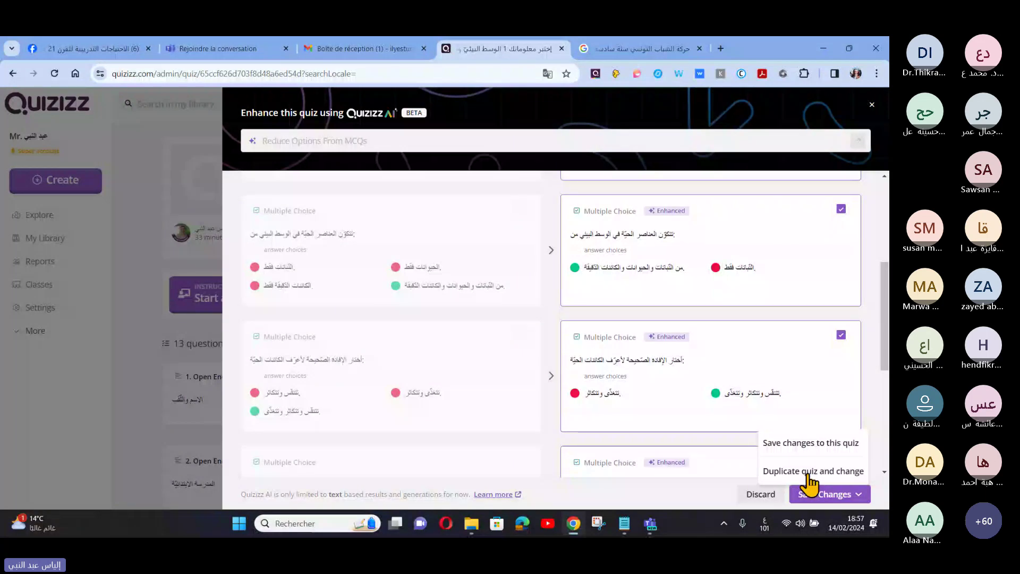
{"action": "left_click", "coordinate": [809, 475]}
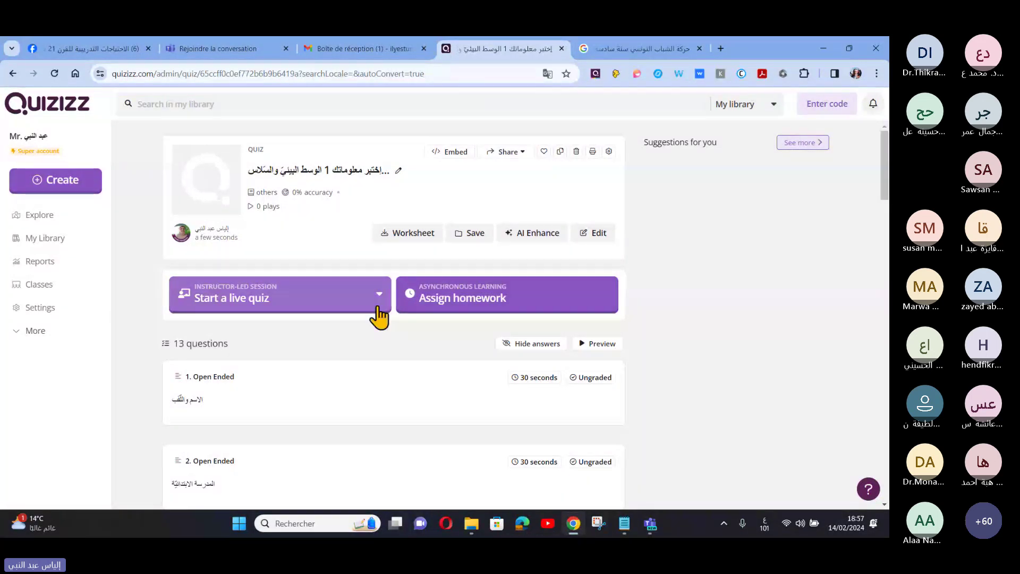
- Examine the duplicated quiz's multiple-choice questions to check their reduced answer options
{"action": "scroll", "coordinate": [379, 318], "scroll_direction": "down", "scroll_amount": 2}
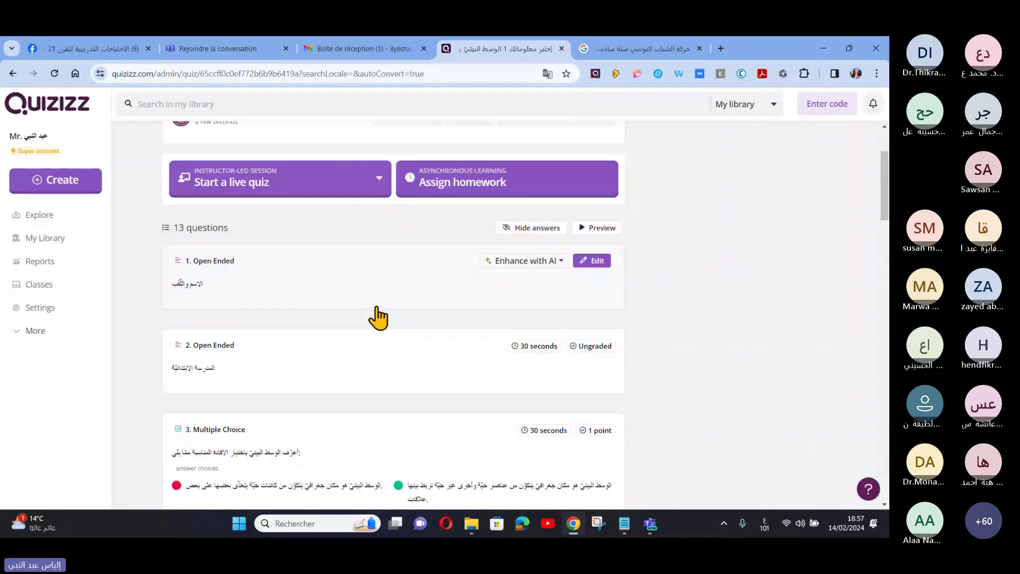
{"action": "scroll", "coordinate": [379, 317], "scroll_direction": "down", "scroll_amount": 2}
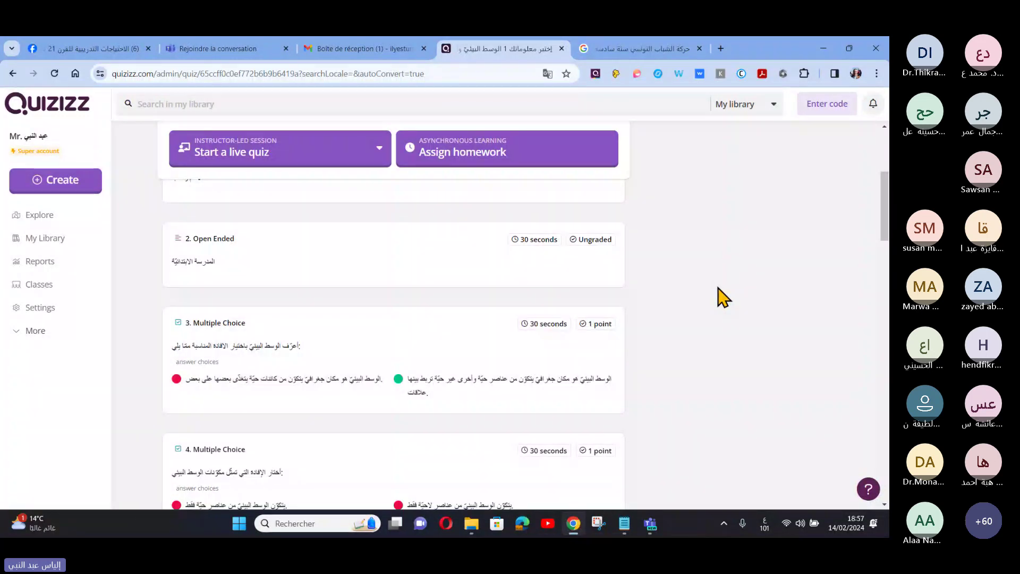
{"action": "scroll", "coordinate": [721, 298], "scroll_direction": "down", "scroll_amount": 2}
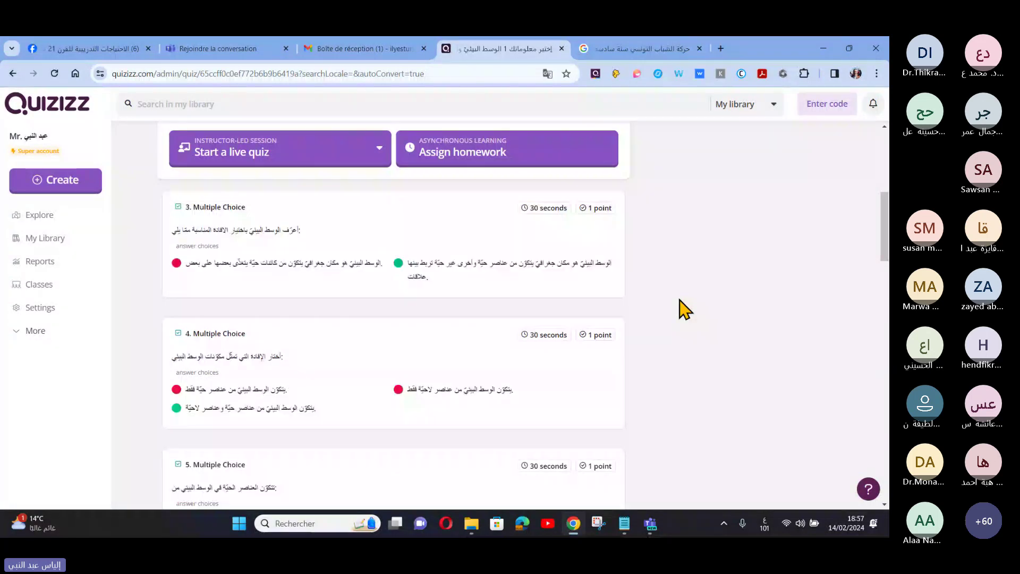
{"action": "scroll", "coordinate": [684, 309], "scroll_direction": "down", "scroll_amount": 3}
{"action": "scroll", "coordinate": [684, 310], "scroll_direction": "up", "scroll_amount": 2}
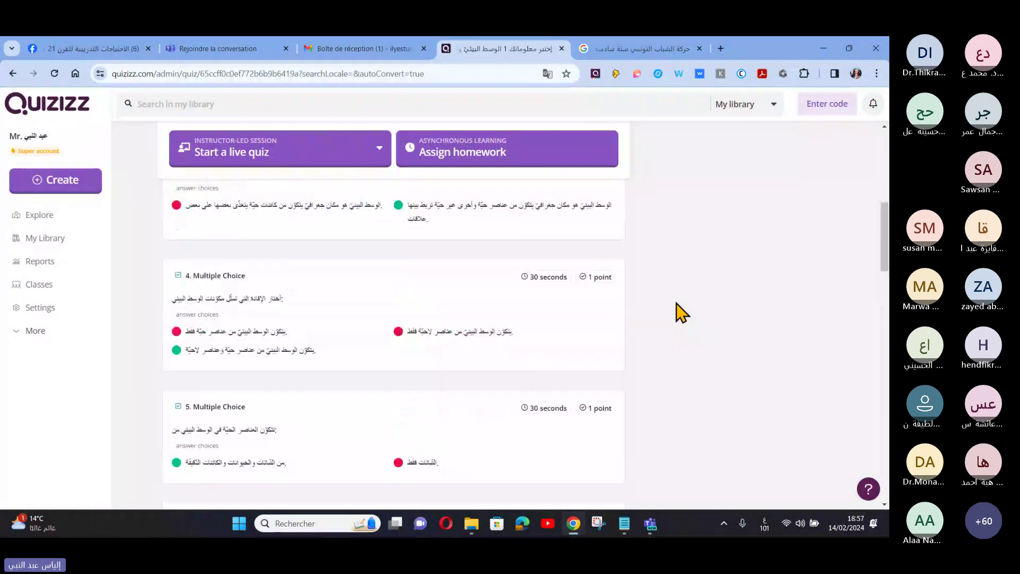
{"action": "scroll", "coordinate": [399, 357], "scroll_direction": "up", "scroll_amount": 4}
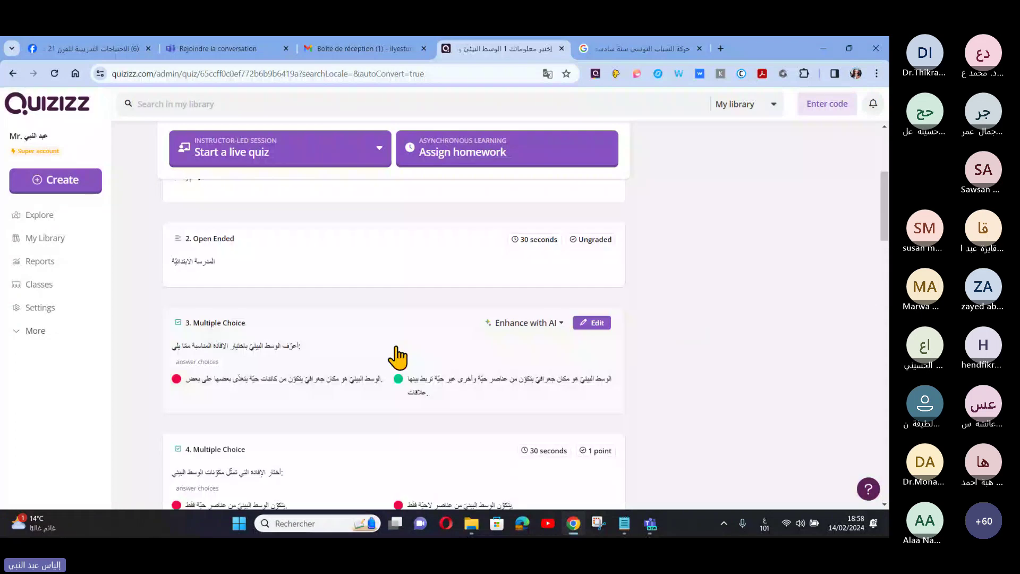
{"action": "scroll", "coordinate": [437, 353], "scroll_direction": "down", "scroll_amount": 1}
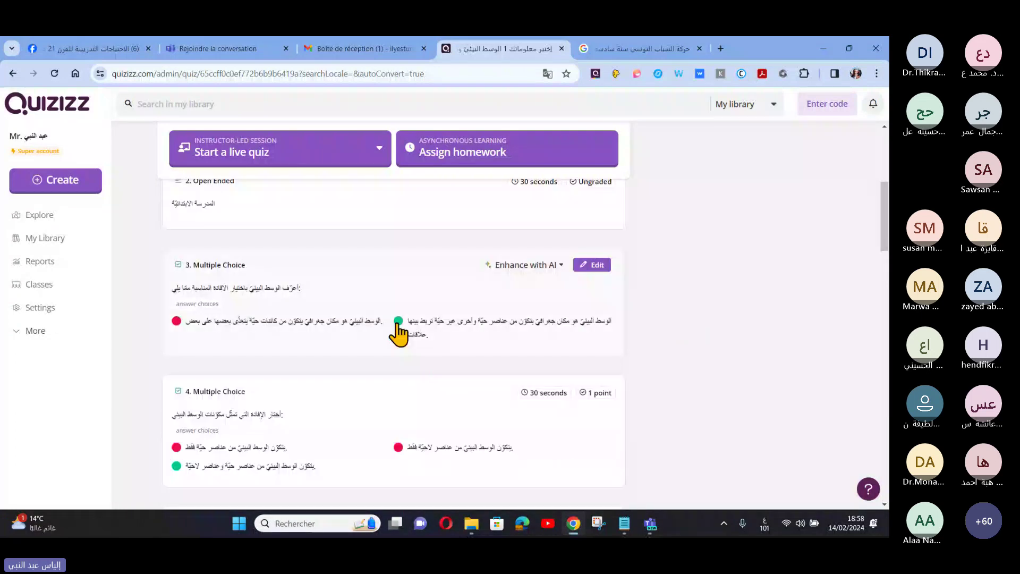
{"action": "scroll", "coordinate": [420, 343], "scroll_direction": "down", "scroll_amount": 3}
{"action": "scroll", "coordinate": [423, 347], "scroll_direction": "down", "scroll_amount": 3}
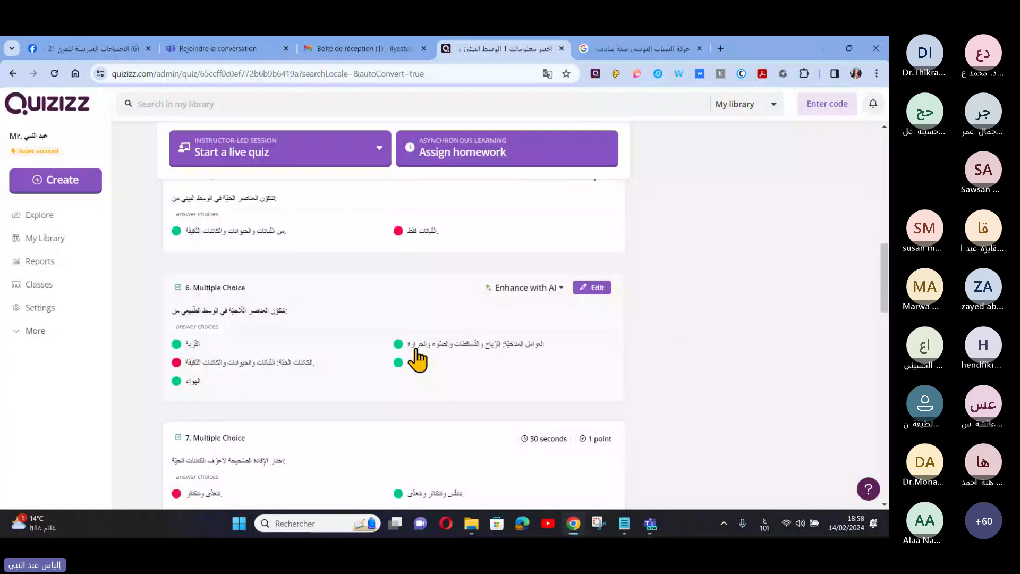
{"action": "scroll", "coordinate": [738, 277], "scroll_direction": "up", "scroll_amount": 15}
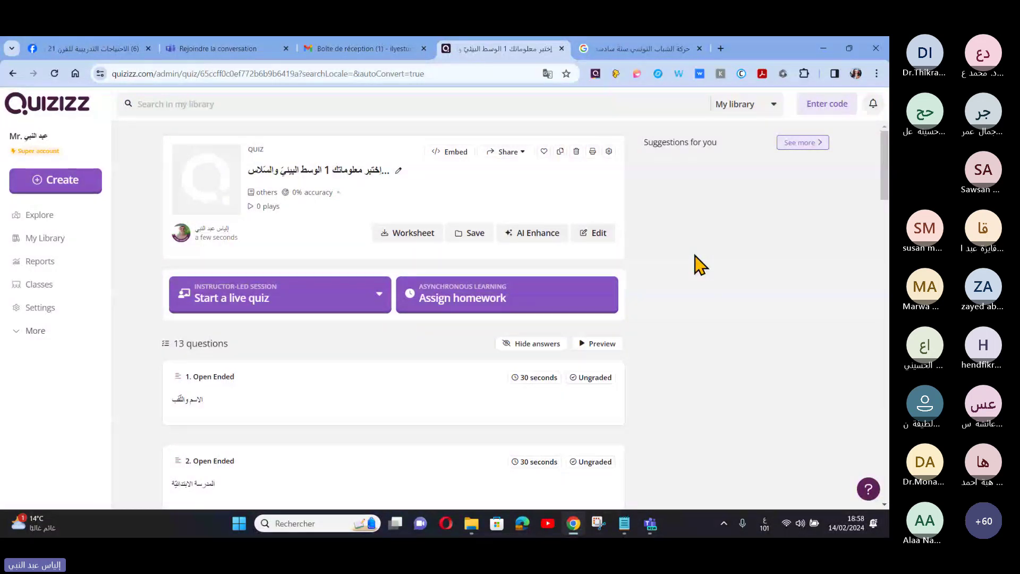
- Explore the Quizizz library under Science for the suggested topic "digestive system" and preview the matching lessons and quizzes
{"action": "left_click", "coordinate": [49, 218]}
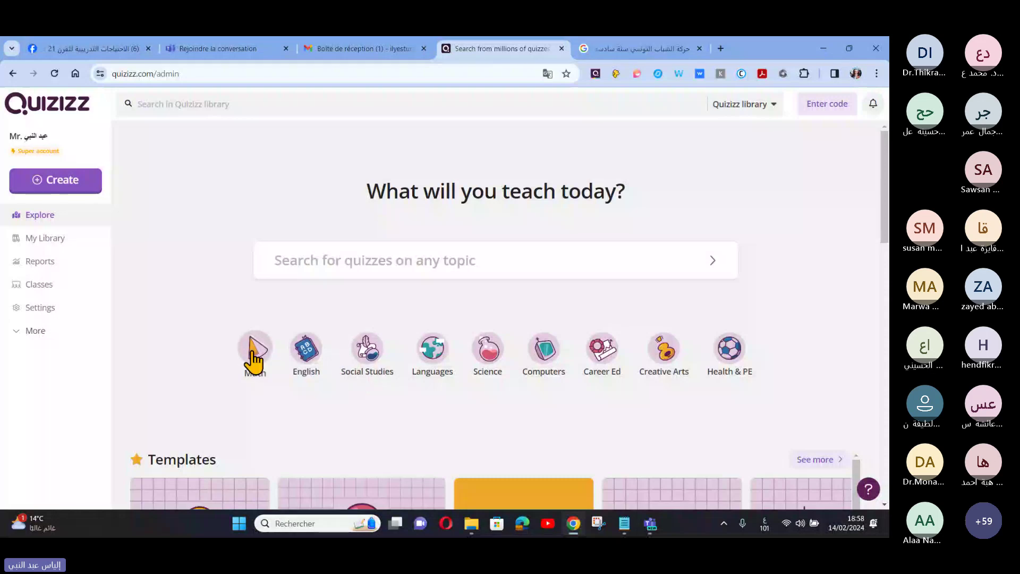
{"action": "left_click", "coordinate": [489, 362]}
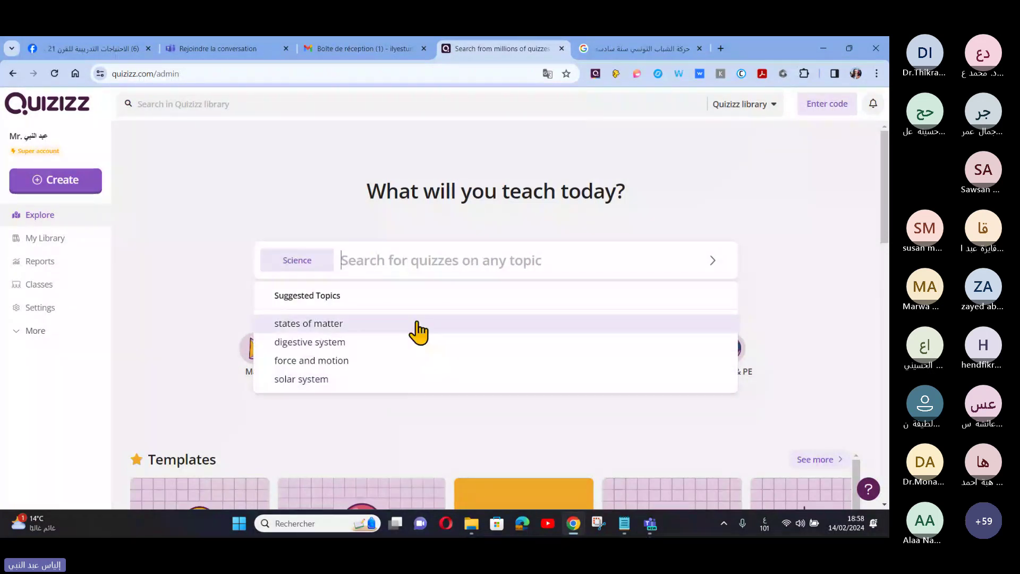
{"action": "left_click", "coordinate": [337, 348]}
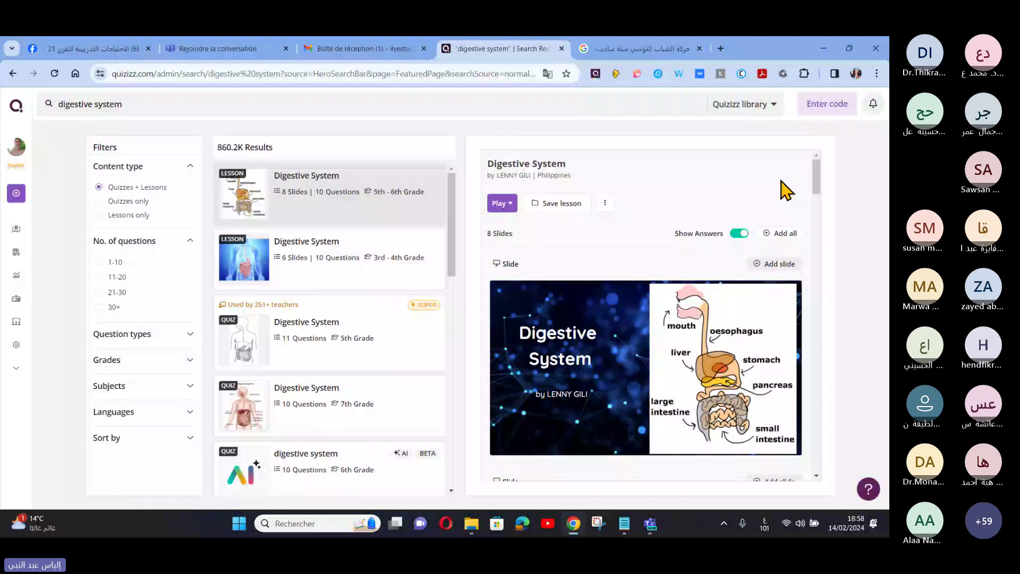
{"action": "key", "text": "Down"}
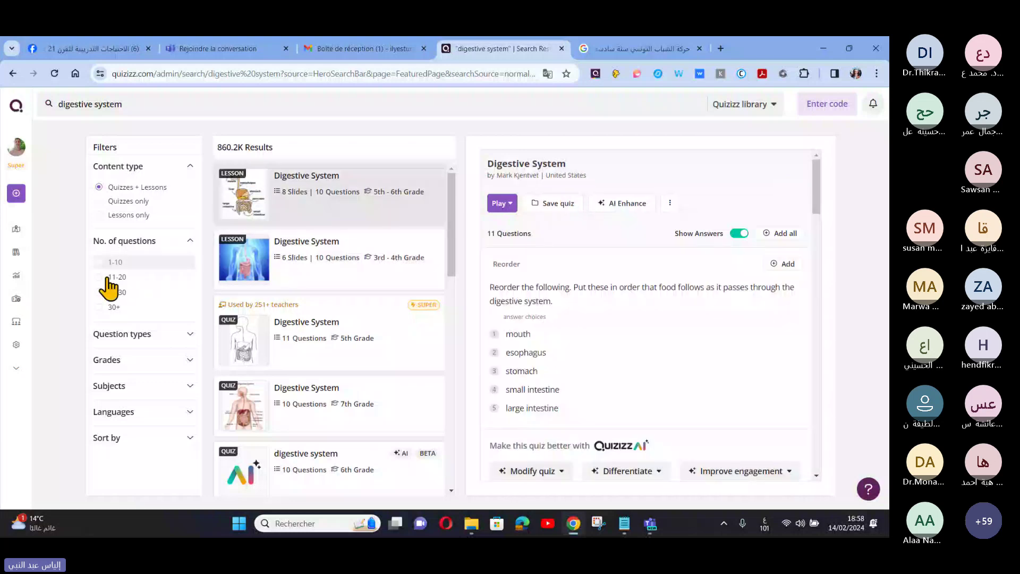
{"action": "left_click", "coordinate": [250, 177]}
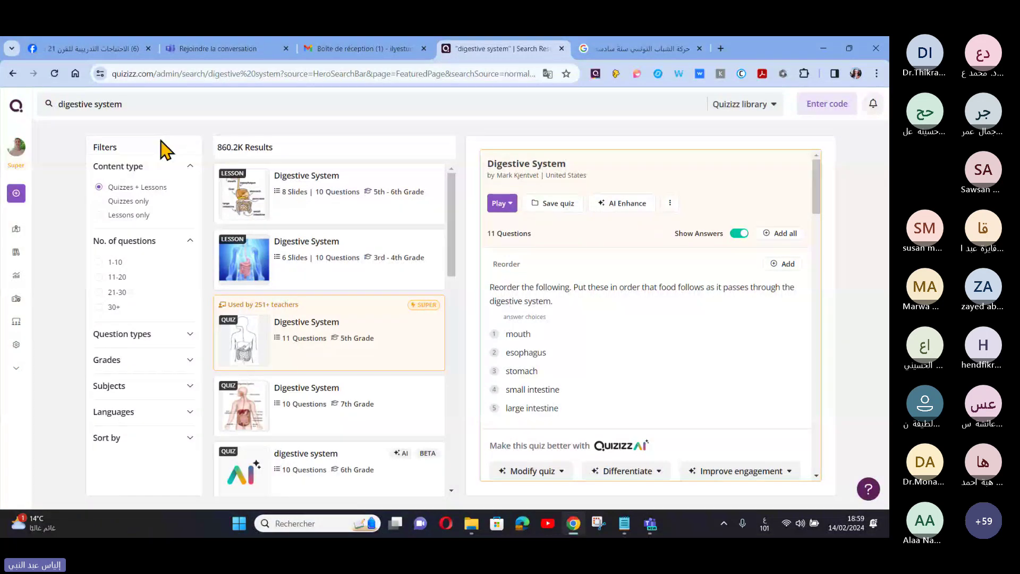
- Return to the Explore page, browse the templates and reopen the "digestive system" search results
{"action": "left_click", "coordinate": [12, 73]}
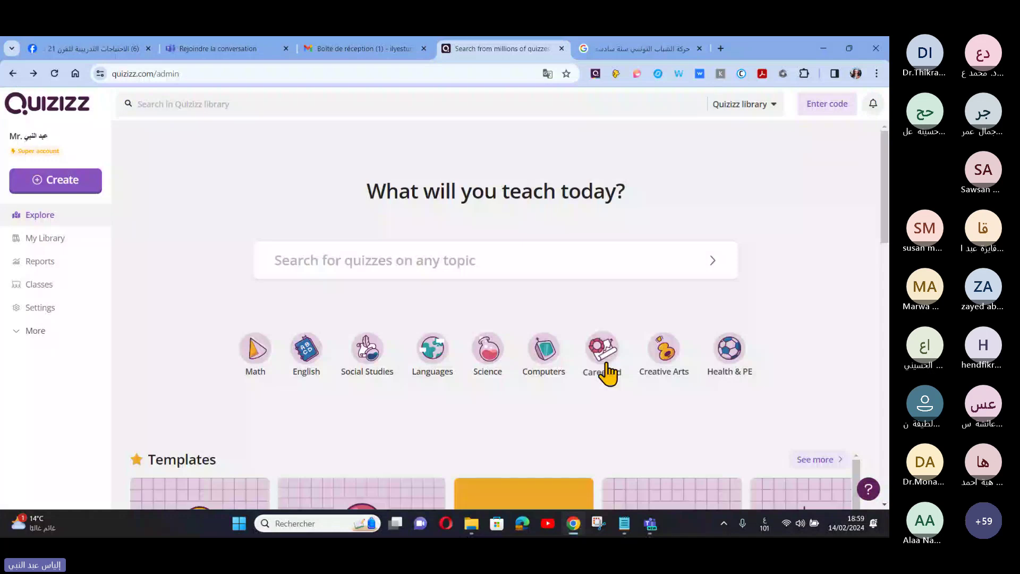
{"action": "scroll", "coordinate": [503, 378], "scroll_direction": "down", "scroll_amount": 4}
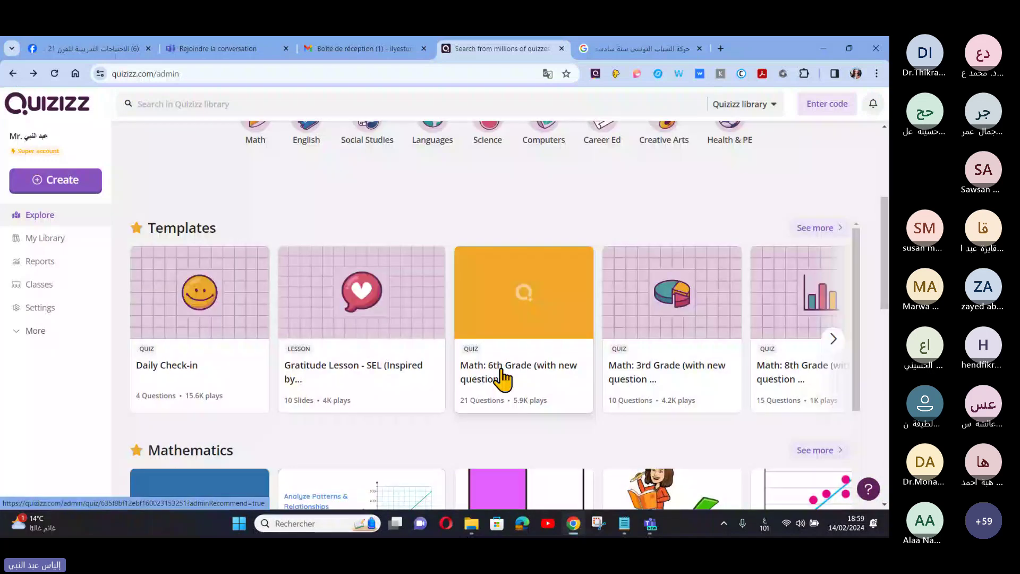
{"action": "scroll", "coordinate": [392, 325], "scroll_direction": "up", "scroll_amount": 2}
{"action": "left_click", "coordinate": [310, 225]}
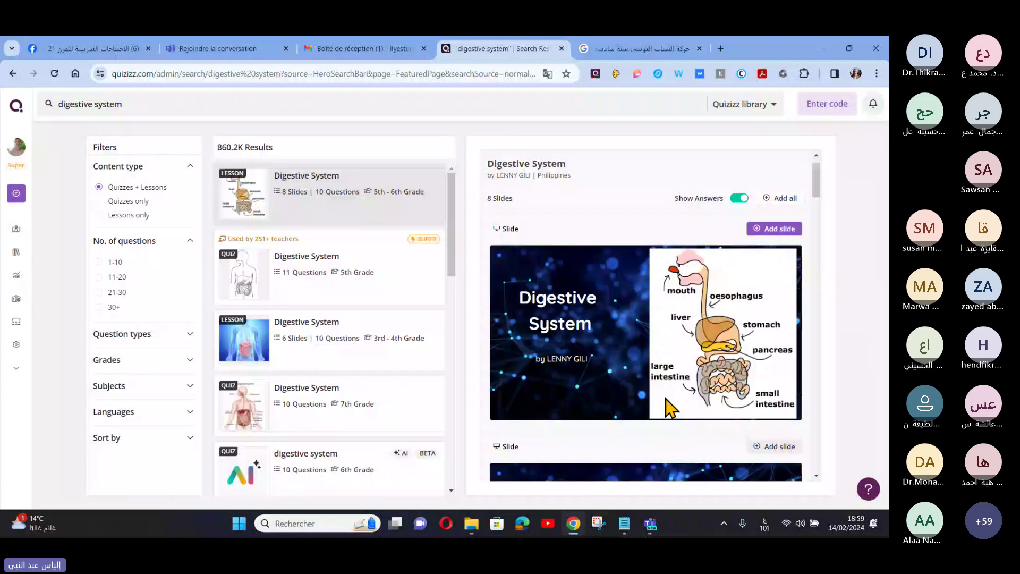
- Preview the 3rd - 4th Grade Digestive System lesson, and display the questions of the 7th Grade Digestive System quiz
{"action": "scroll", "coordinate": [670, 408], "scroll_direction": "down", "scroll_amount": 1}
{"action": "left_click", "coordinate": [330, 340]}
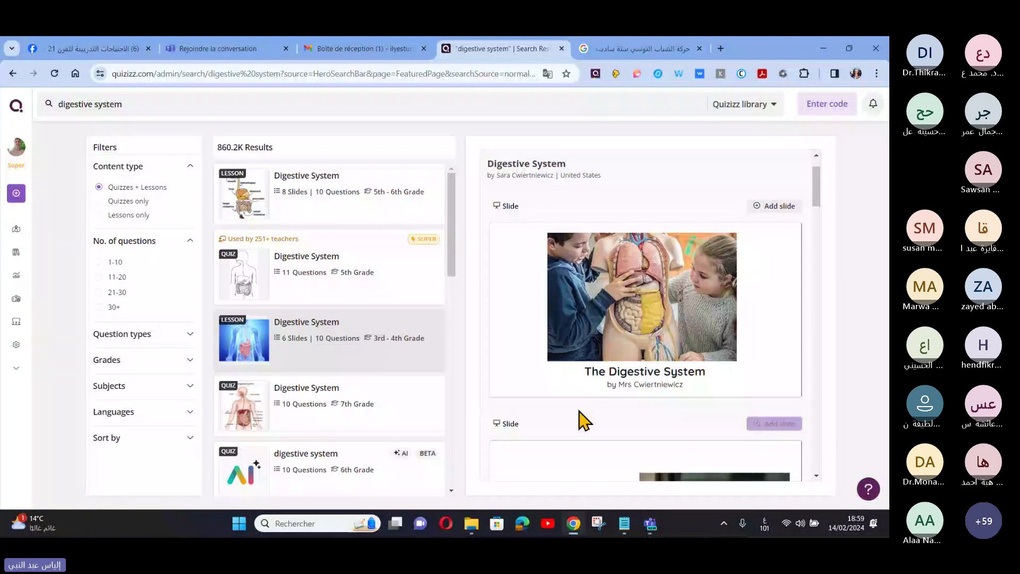
{"action": "key", "text": "Down"}
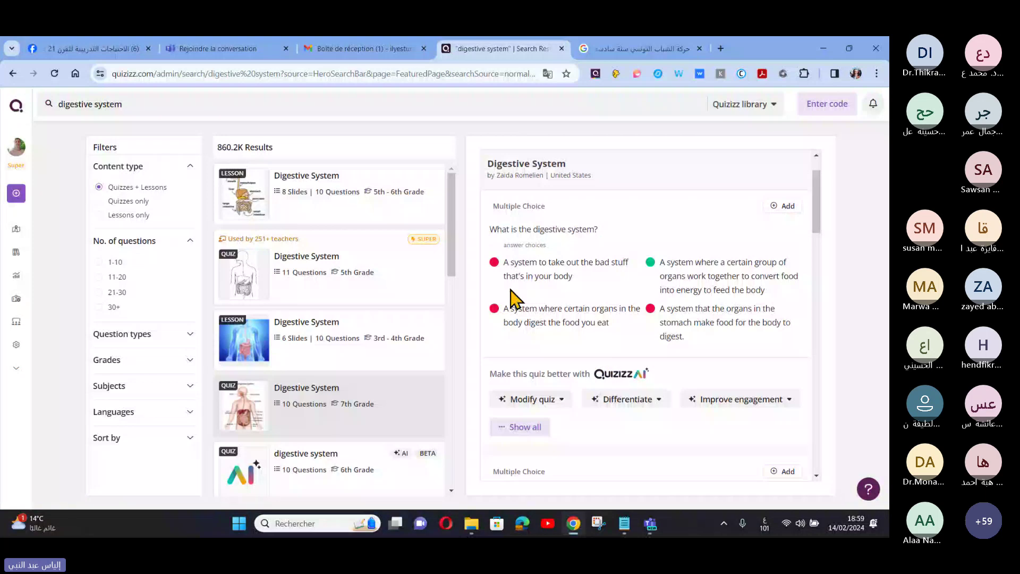
- Look through the AI options for modifying and differentiating the 7th Grade quiz, and translate the quiz to Arabic (ar)
{"action": "left_click", "coordinate": [534, 399]}
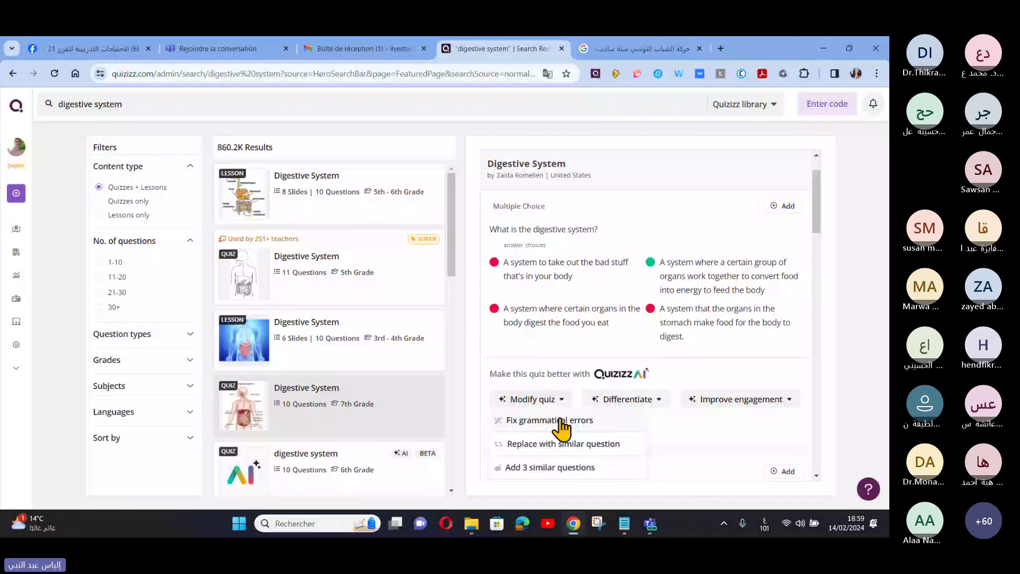
{"action": "left_click", "coordinate": [646, 407]}
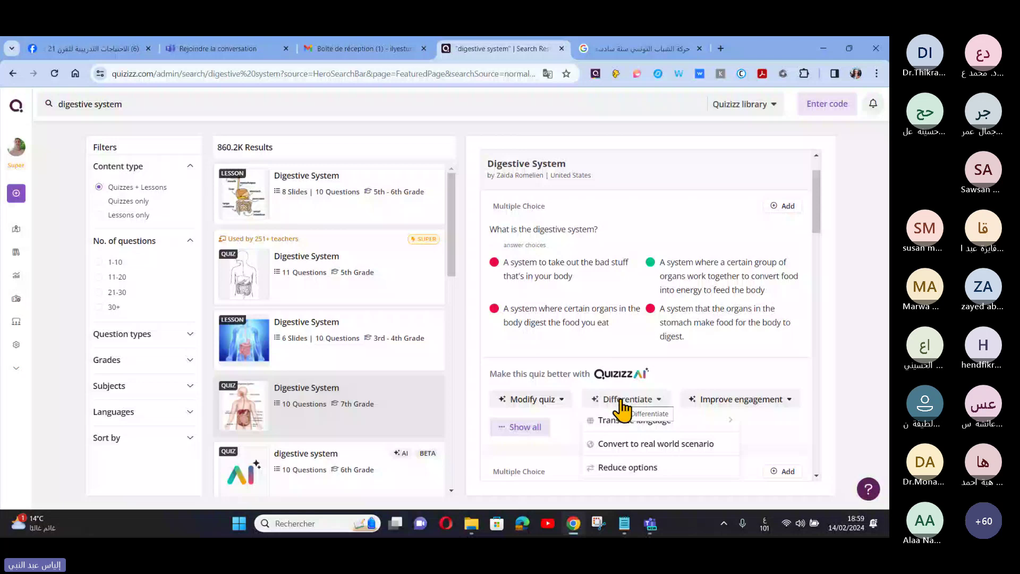
{"action": "mouse_move", "coordinate": [648, 425]}
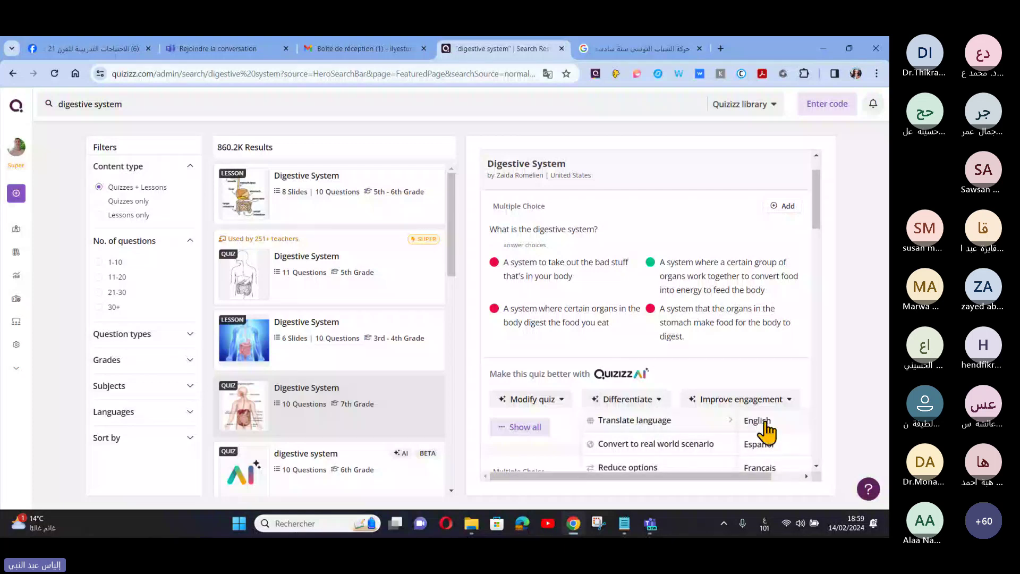
{"action": "scroll", "coordinate": [768, 427], "scroll_direction": "down", "scroll_amount": 3}
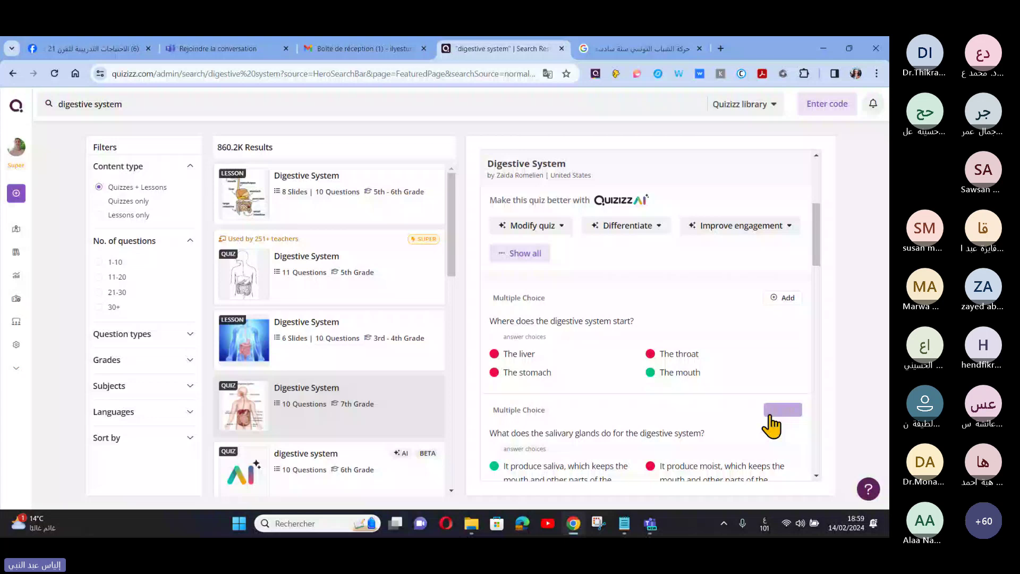
{"action": "left_click", "coordinate": [755, 414]}
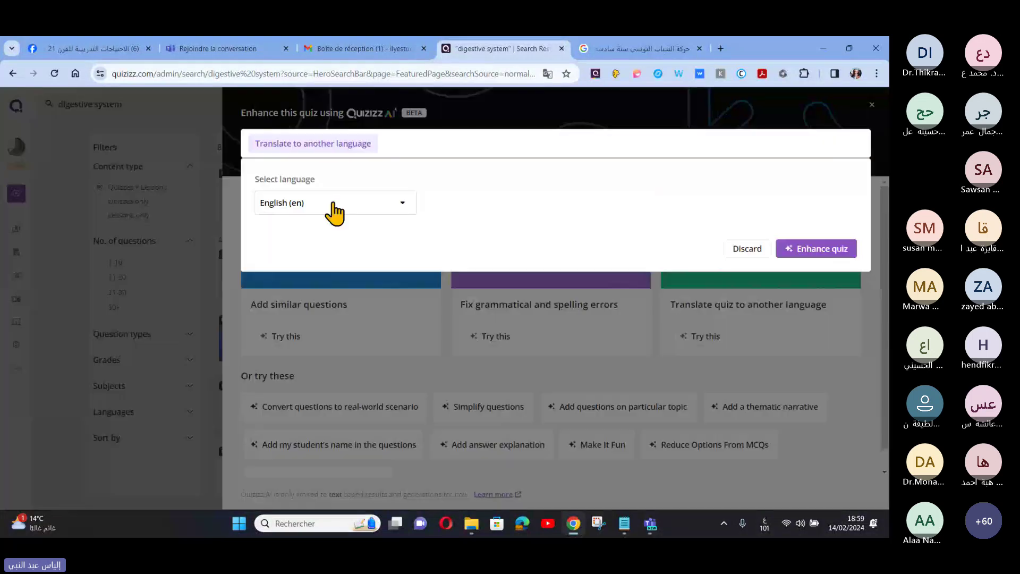
{"action": "left_click", "coordinate": [335, 210]}
{"action": "scroll", "coordinate": [353, 261], "scroll_direction": "down", "scroll_amount": 4}
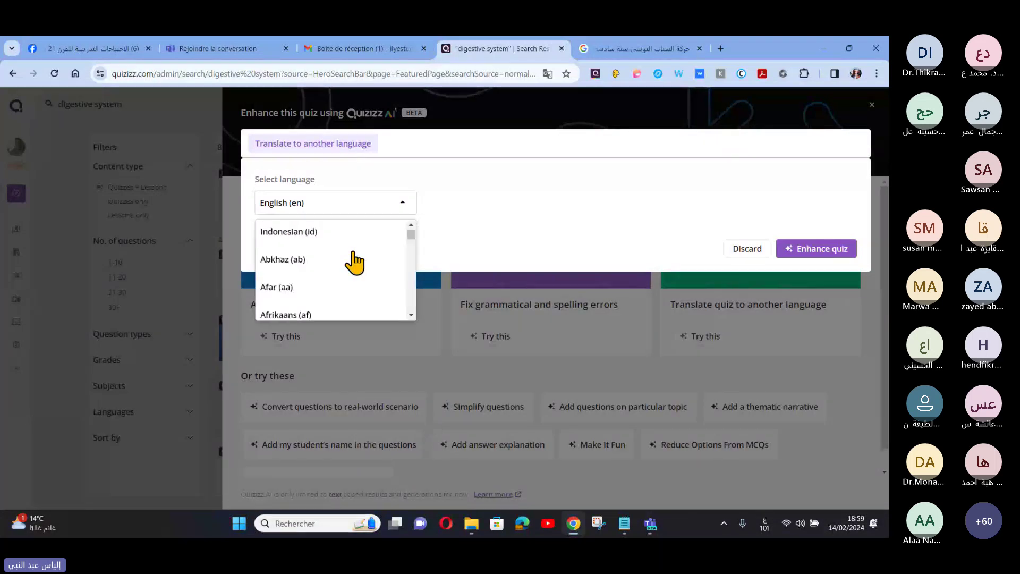
{"action": "left_click", "coordinate": [314, 254]}
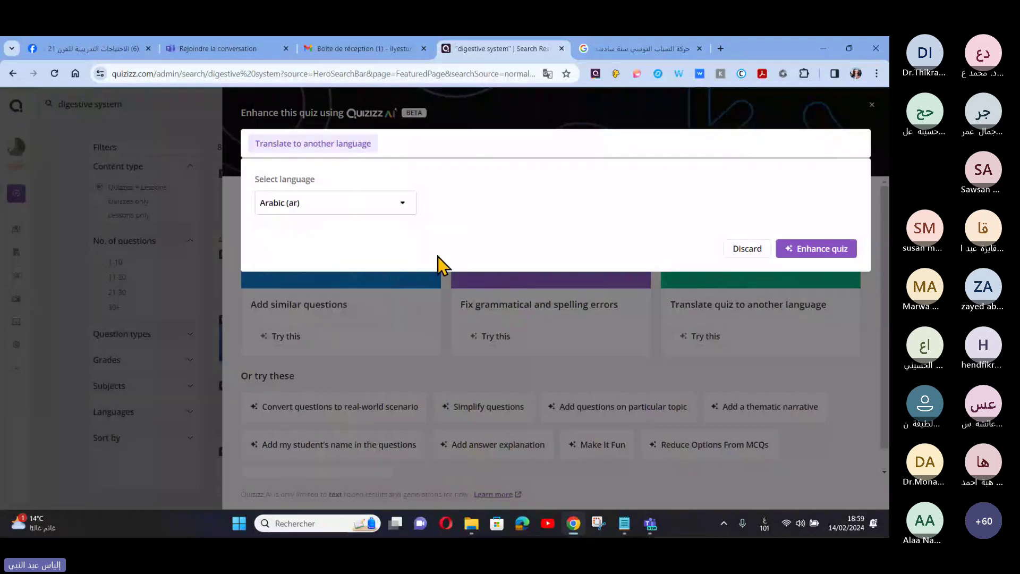
{"action": "left_click", "coordinate": [815, 250]}
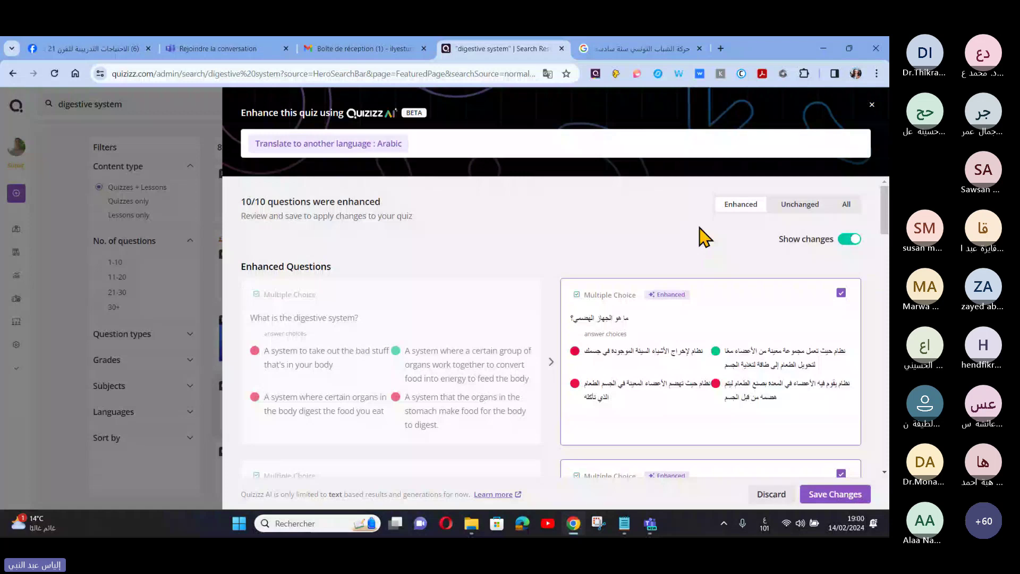
- Review the Arabic translations of the 7th Grade Digestive System quiz questions, save the changes, and close the AI enhancement window
{"action": "scroll", "coordinate": [723, 361], "scroll_direction": "down", "scroll_amount": 2}
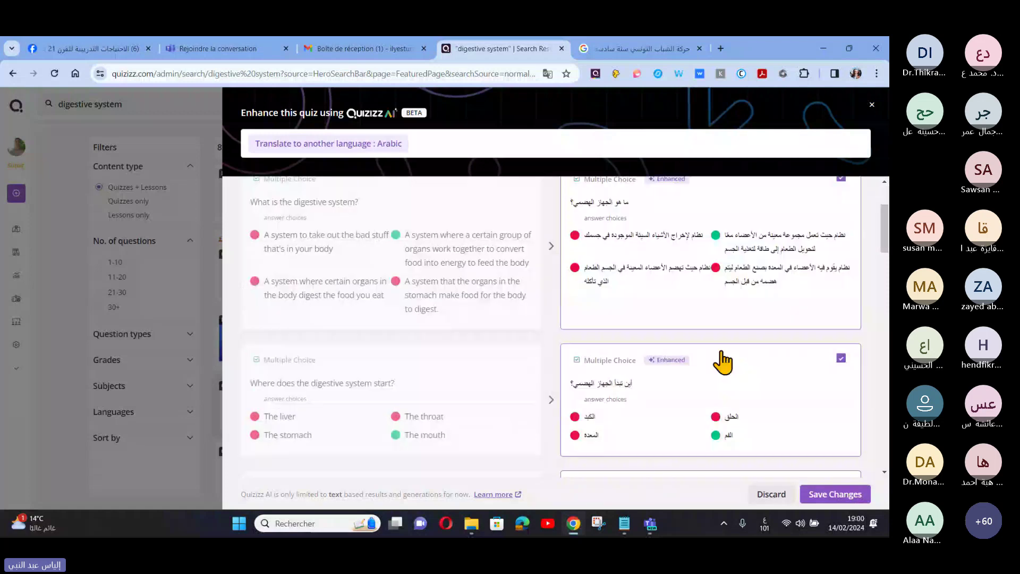
{"action": "scroll", "coordinate": [723, 362], "scroll_direction": "up", "scroll_amount": 1}
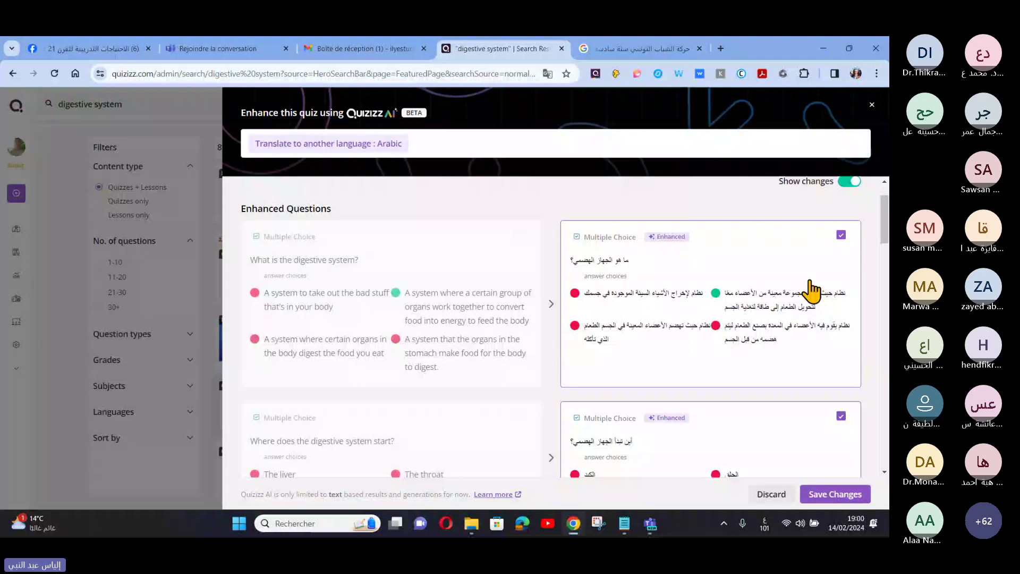
{"action": "scroll", "coordinate": [810, 290], "scroll_direction": "down", "scroll_amount": 5}
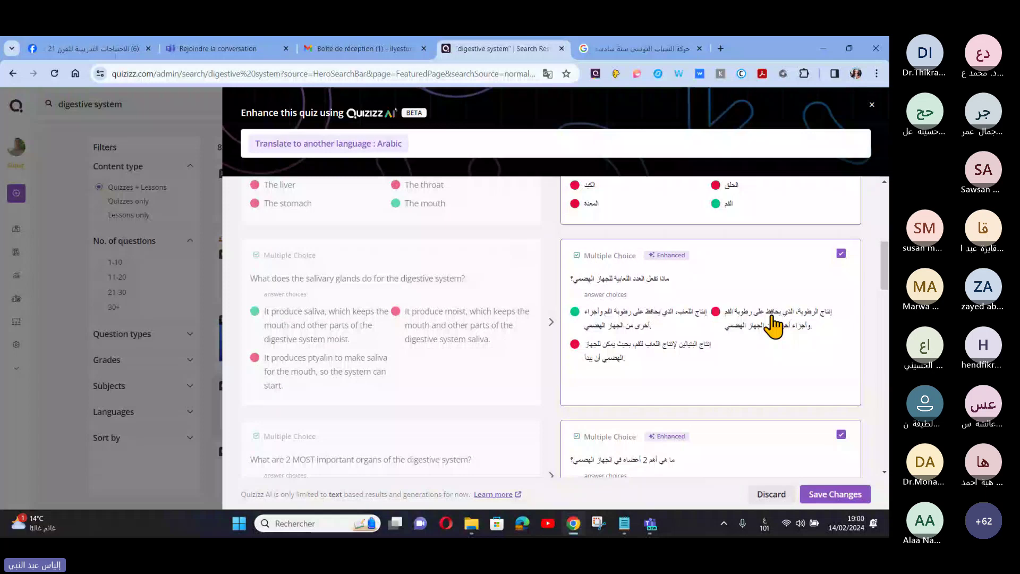
{"action": "scroll", "coordinate": [773, 326], "scroll_direction": "down", "scroll_amount": 2}
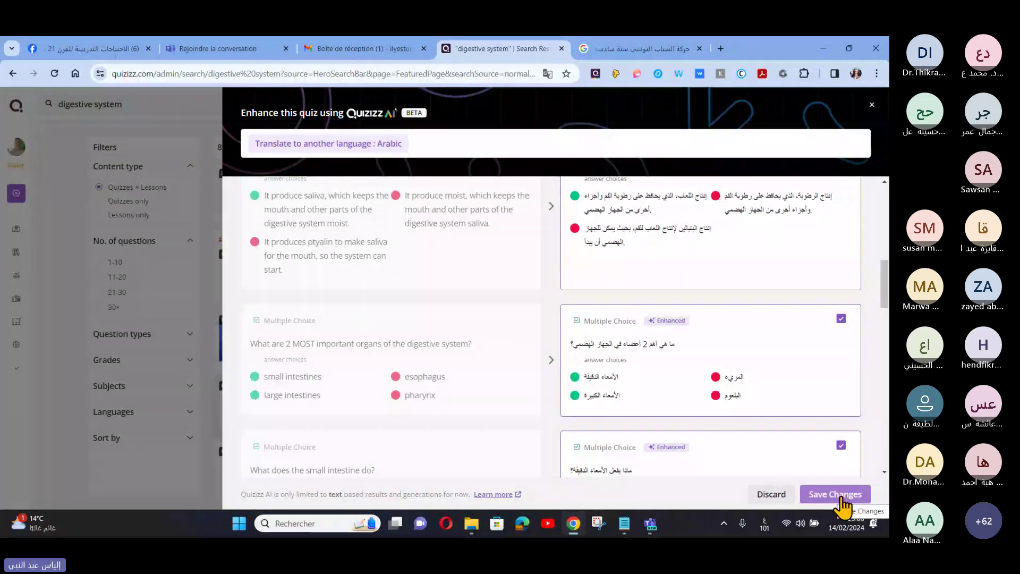
{"action": "left_click", "coordinate": [843, 500]}
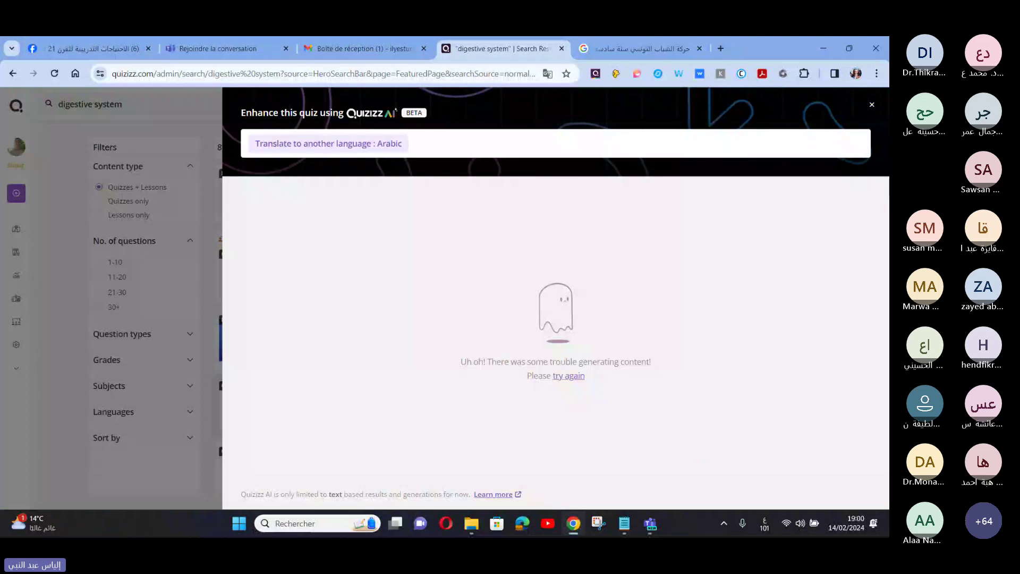
{"action": "left_click", "coordinate": [872, 106]}
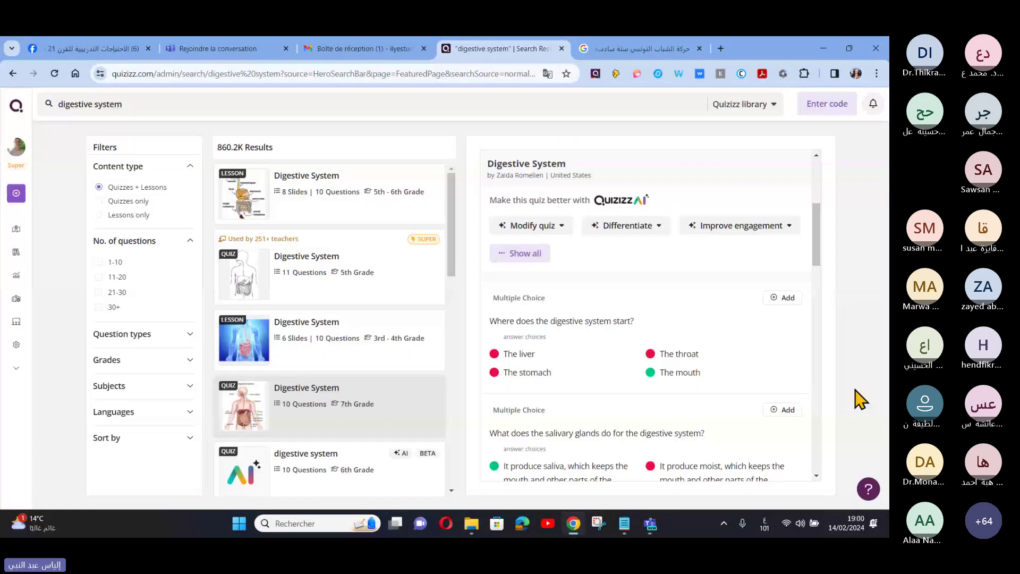
- Check the 7th Grade quiz's questions and translate it again with the AI, choosing Arabic as an unlisted language
{"action": "scroll", "coordinate": [741, 350], "scroll_direction": "down", "scroll_amount": 2}
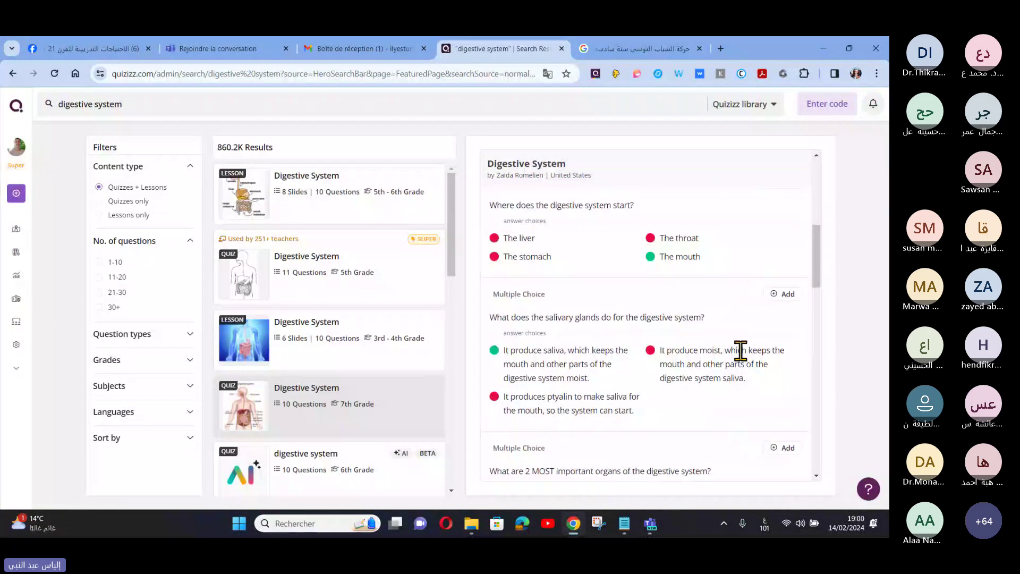
{"action": "scroll", "coordinate": [741, 351], "scroll_direction": "up", "scroll_amount": 3}
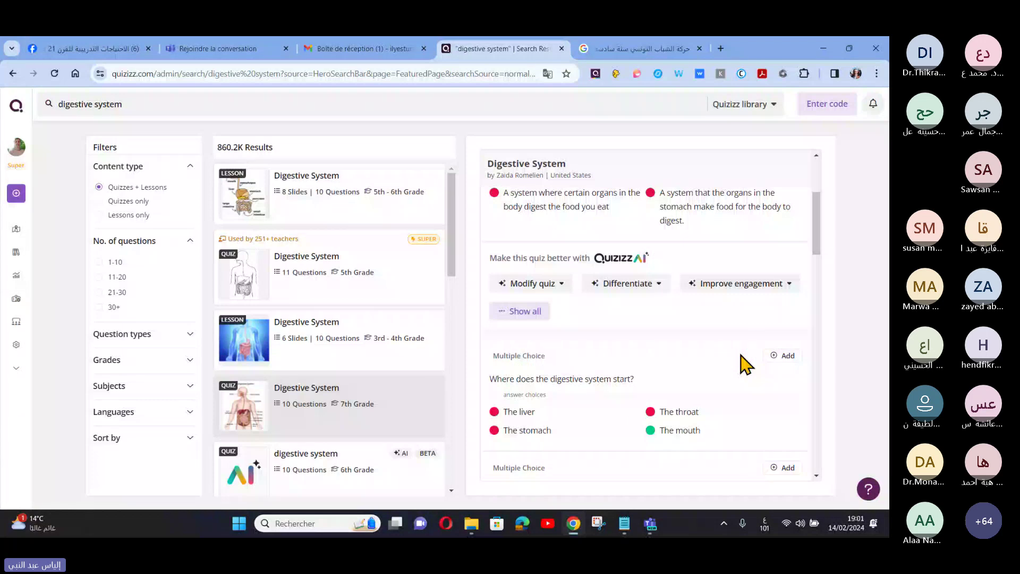
{"action": "left_click", "coordinate": [631, 284]}
{"action": "mouse_move", "coordinate": [639, 305]}
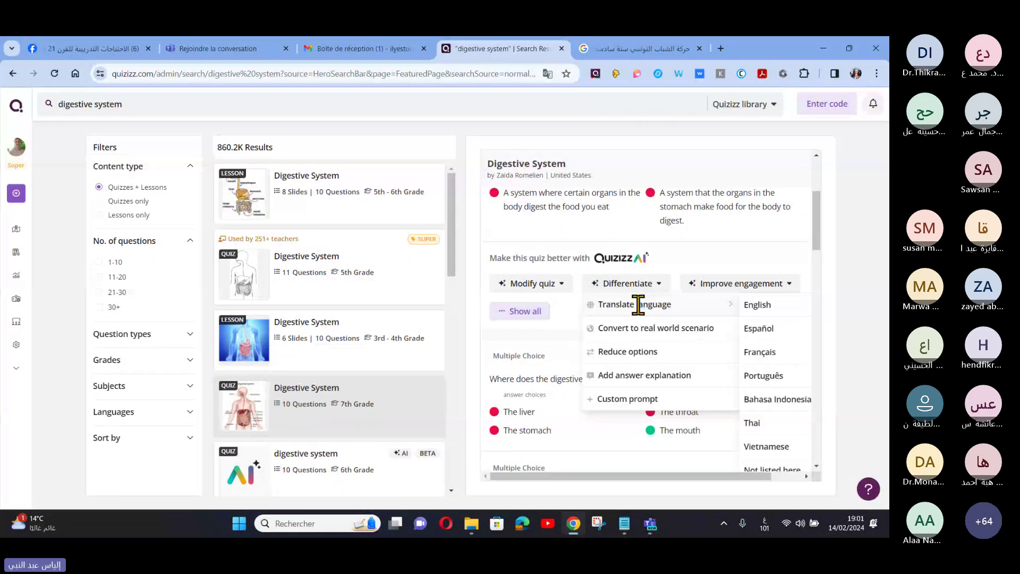
{"action": "scroll", "coordinate": [718, 286], "scroll_direction": "down", "scroll_amount": 1}
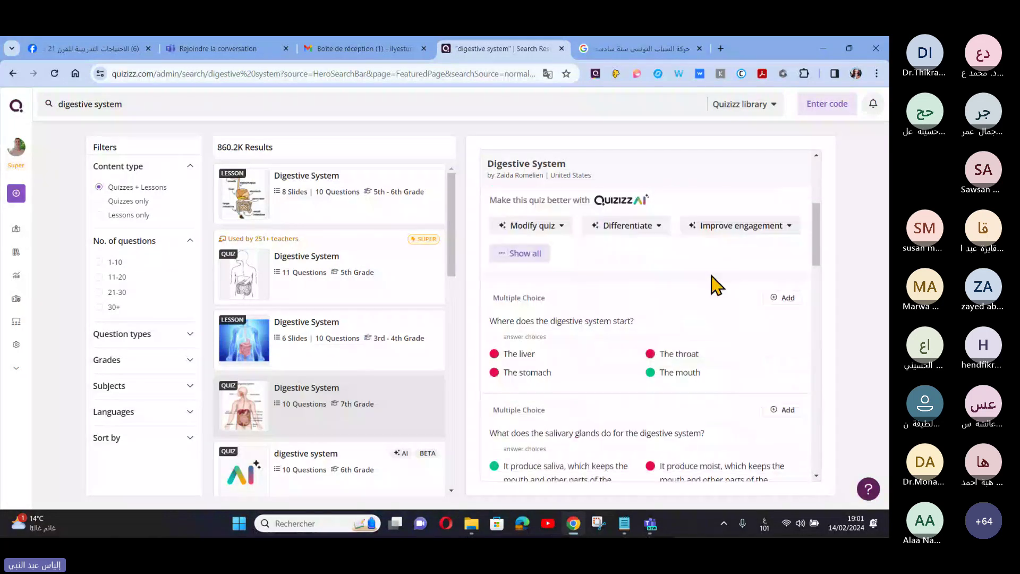
{"action": "left_click", "coordinate": [606, 227]}
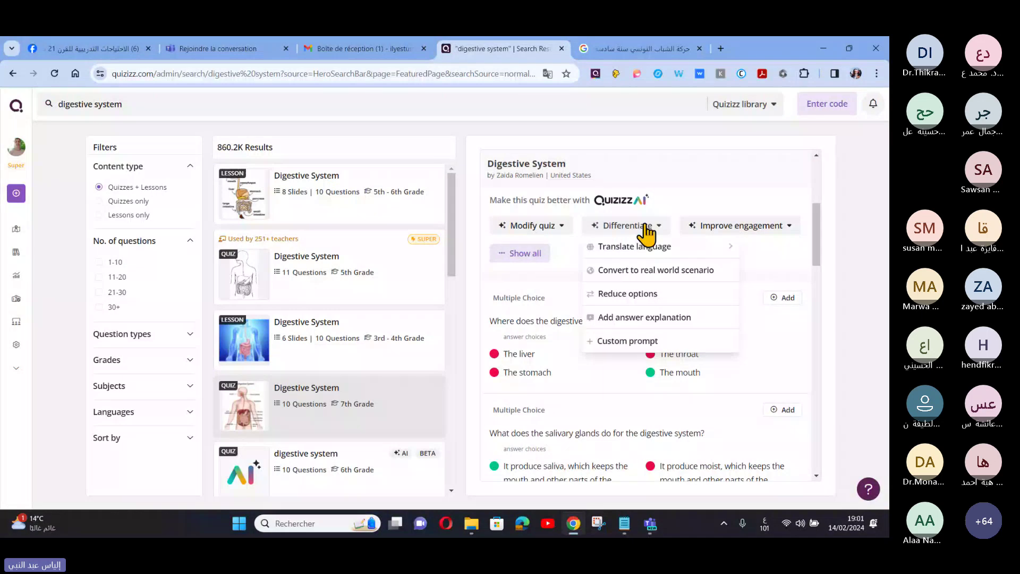
{"action": "mouse_move", "coordinate": [659, 246]}
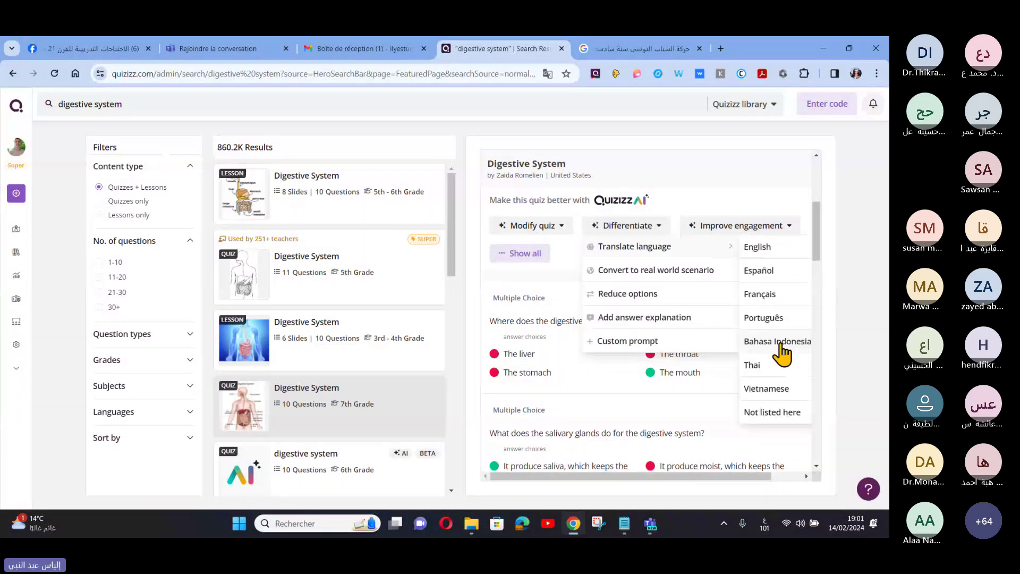
{"action": "left_click", "coordinate": [773, 413]}
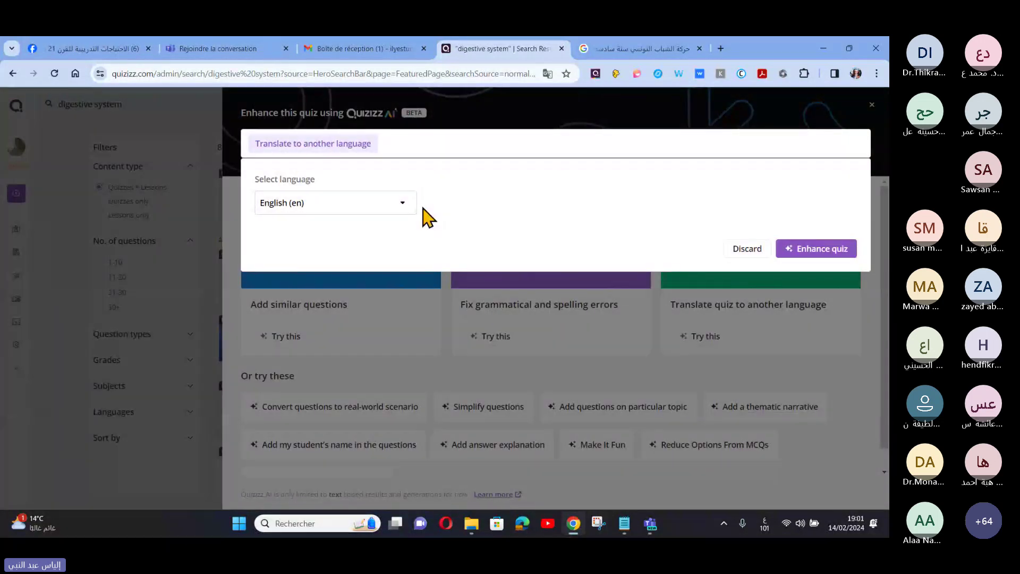
{"action": "left_click", "coordinate": [813, 248]}
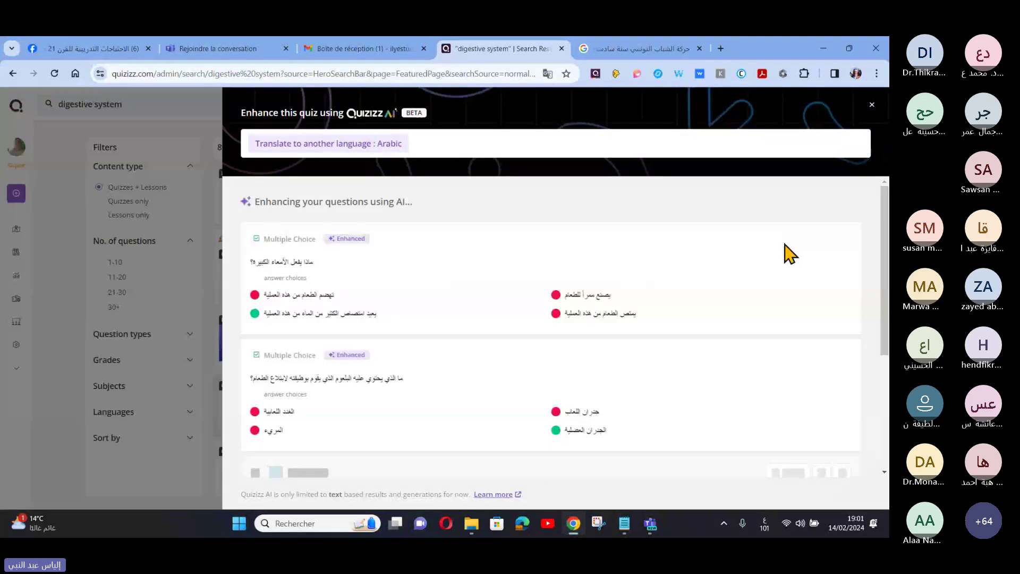
- Look over the newly translated questions, save the second Arabic version, and leave the AI enhancement window
{"action": "scroll", "coordinate": [790, 255], "scroll_direction": "down", "scroll_amount": 2}
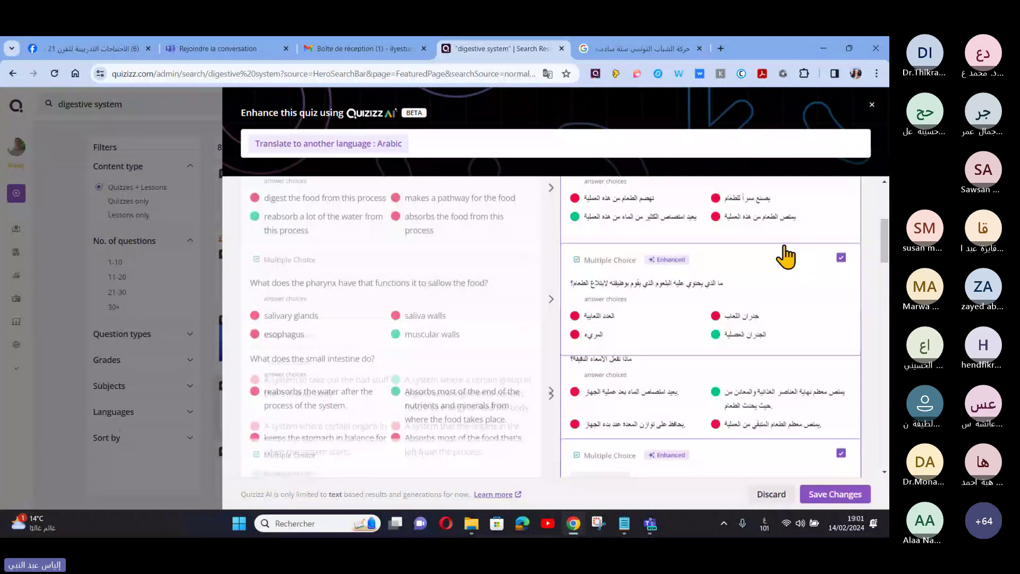
{"action": "left_click", "coordinate": [836, 494]}
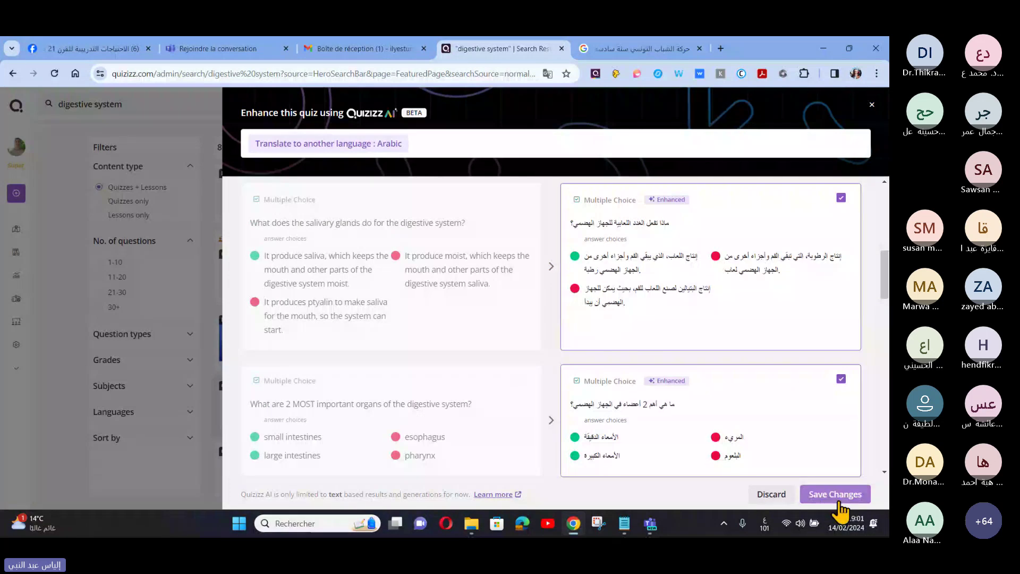
{"action": "left_click", "coordinate": [839, 499]}
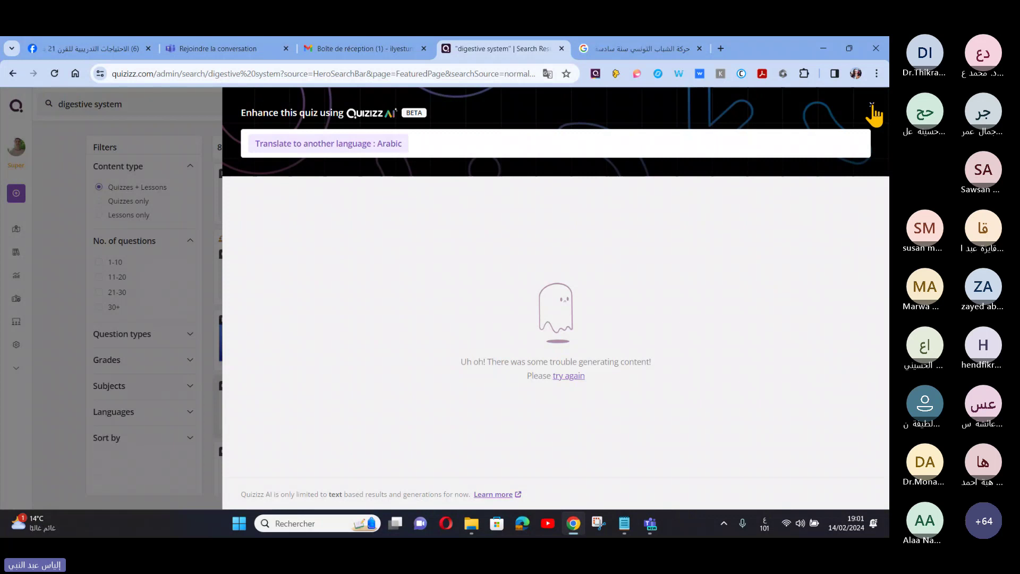
{"action": "left_click", "coordinate": [872, 106]}
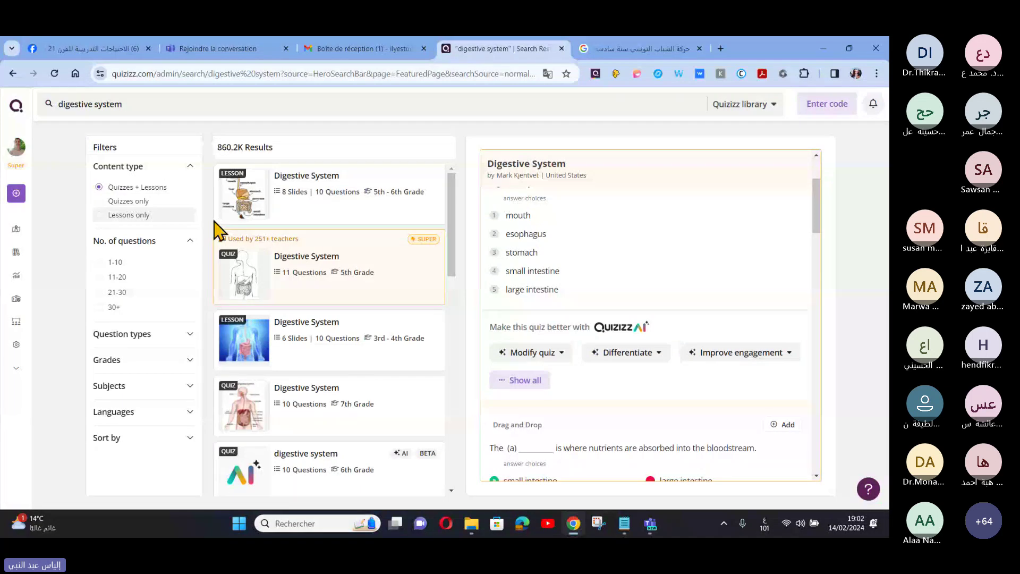
- Go to My Library and delete the most recently created Digestive System quiz
{"action": "left_click", "coordinate": [15, 107]}
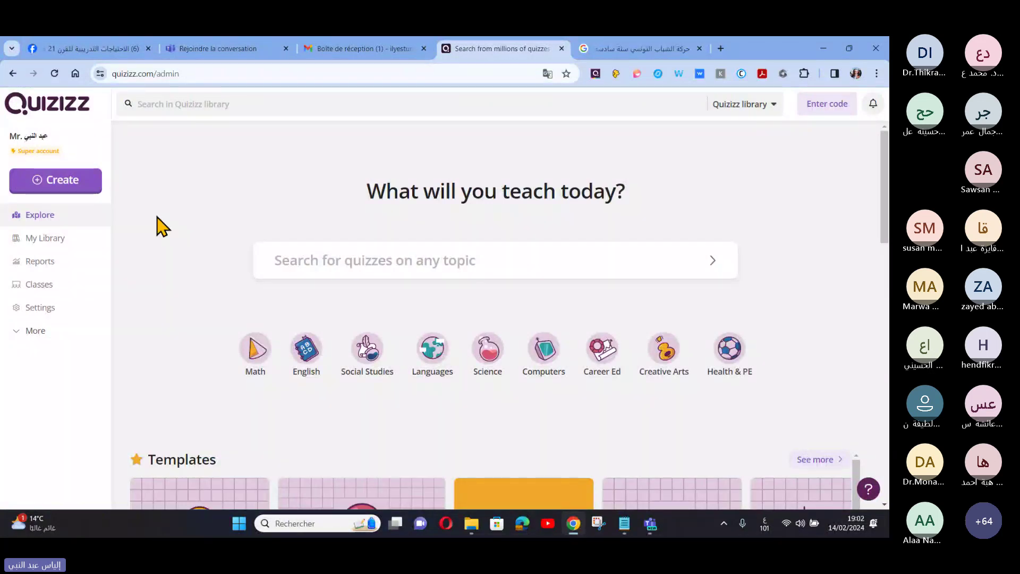
{"action": "left_click", "coordinate": [55, 242]}
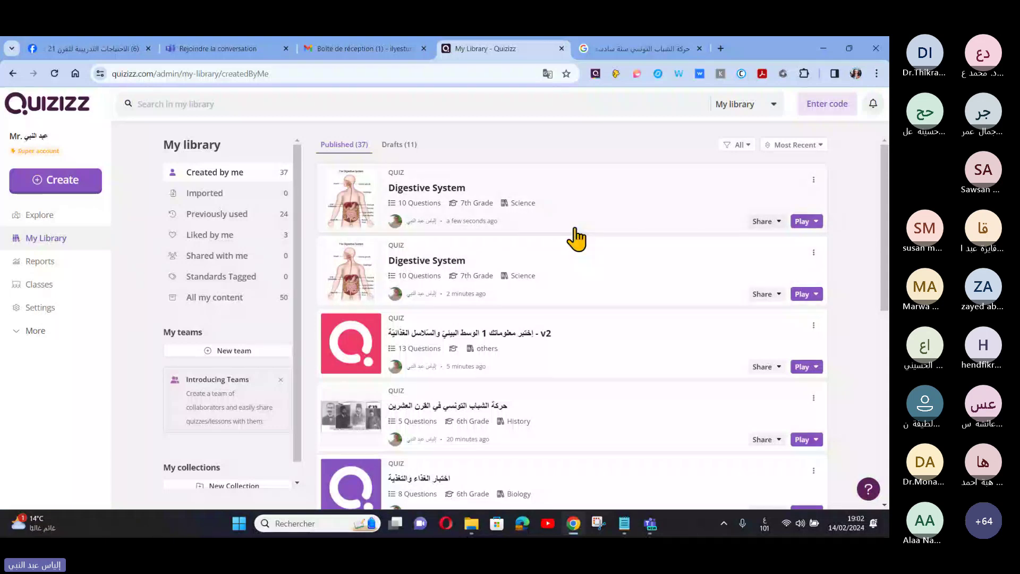
{"action": "left_click", "coordinate": [814, 180]}
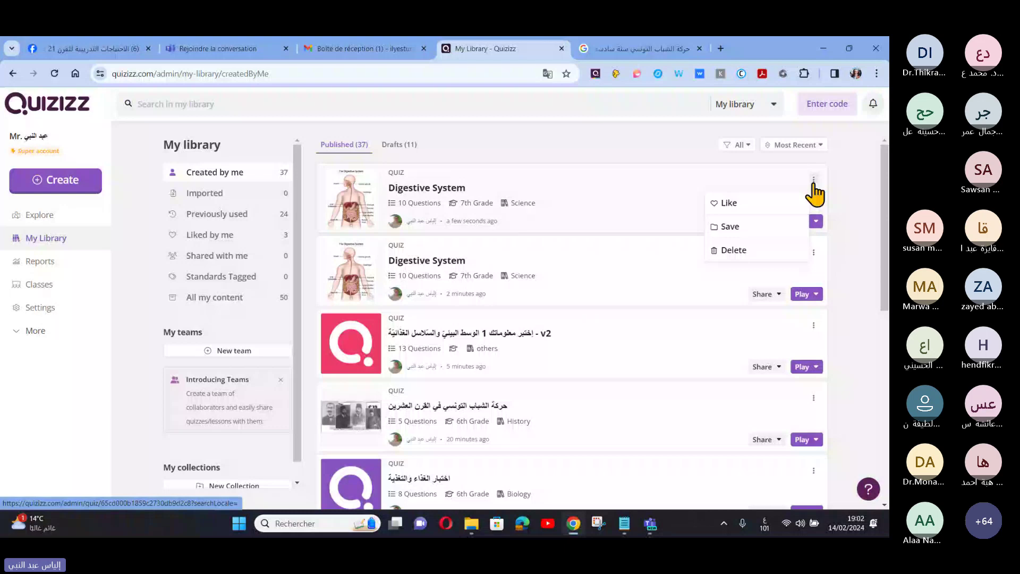
{"action": "left_click", "coordinate": [734, 254]}
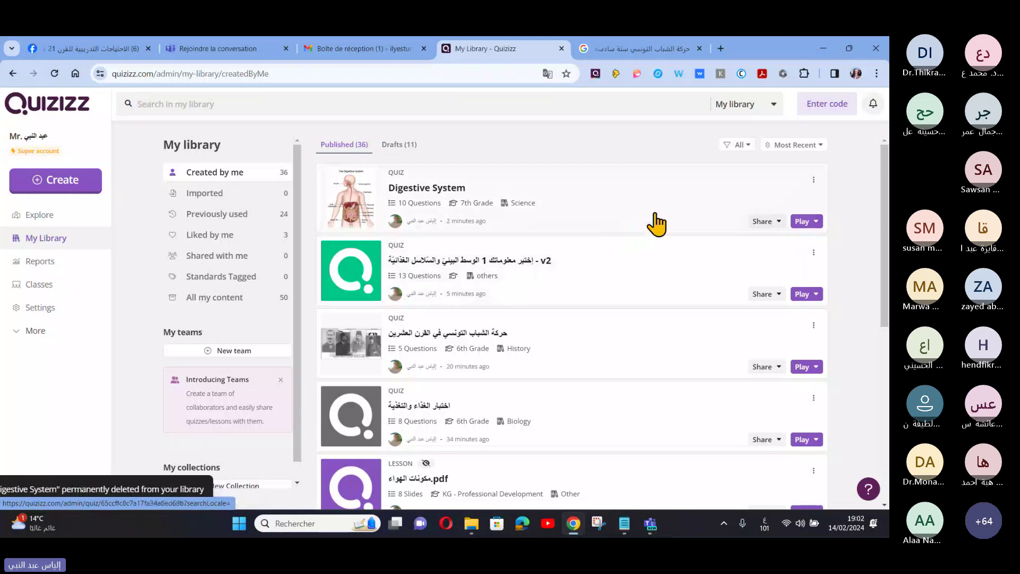
- Find the 6th Grade Biology quiz "اختبار المجموعات الغذائيّة" among the created quizzes and open its details page
{"action": "scroll", "coordinate": [657, 225], "scroll_direction": "down", "scroll_amount": 3}
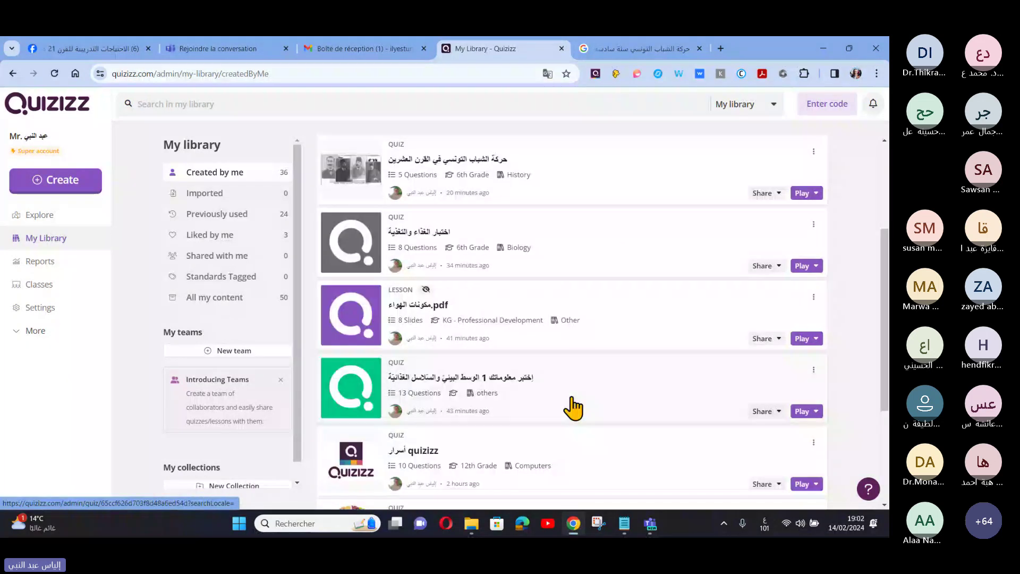
{"action": "scroll", "coordinate": [579, 372], "scroll_direction": "down", "scroll_amount": 2}
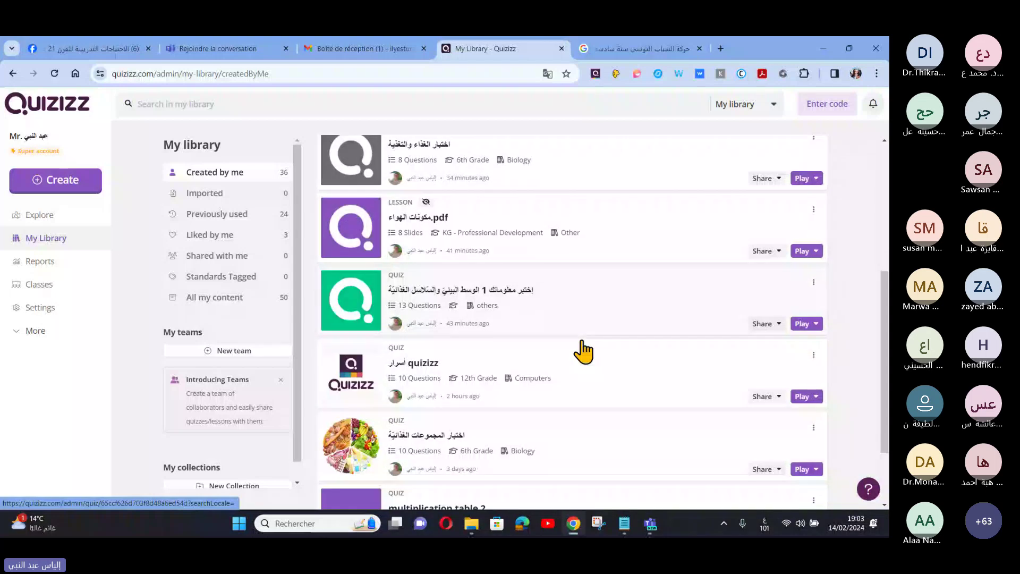
{"action": "scroll", "coordinate": [584, 351], "scroll_direction": "down", "scroll_amount": 1}
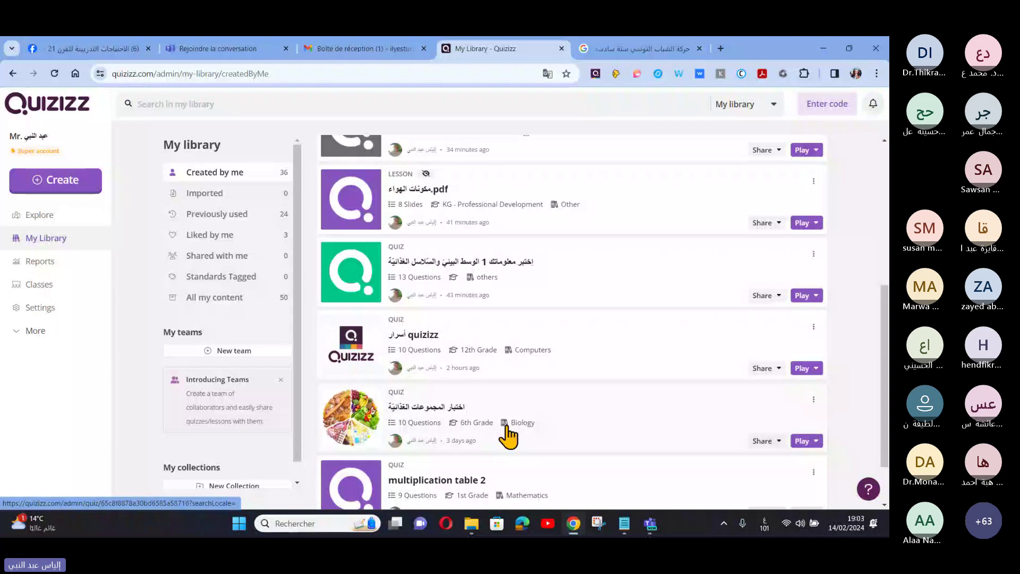
{"action": "left_click", "coordinate": [470, 432]}
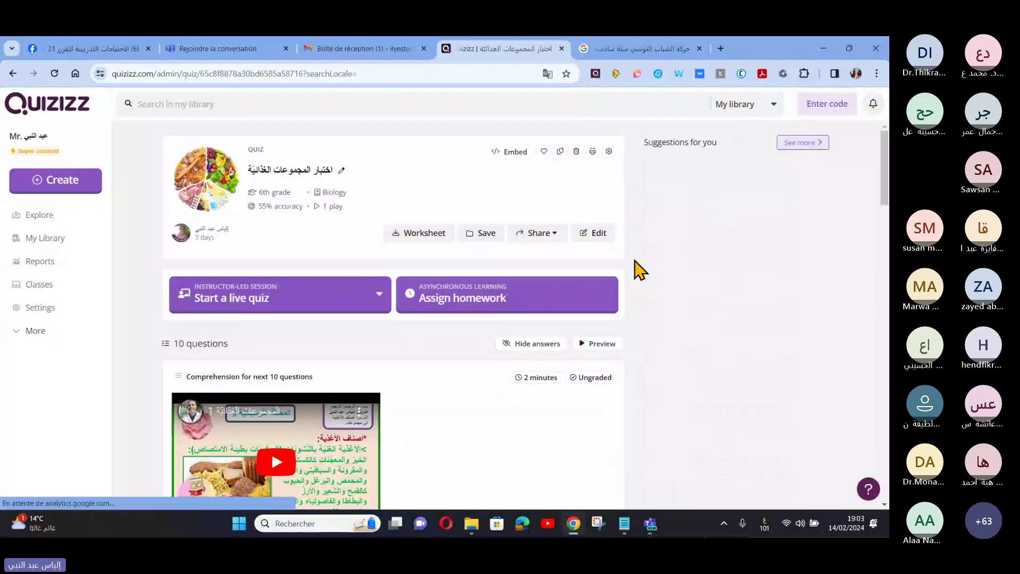
- Open the printable worksheet version of the food groups quiz and look through its questions
{"action": "left_click", "coordinate": [414, 238]}
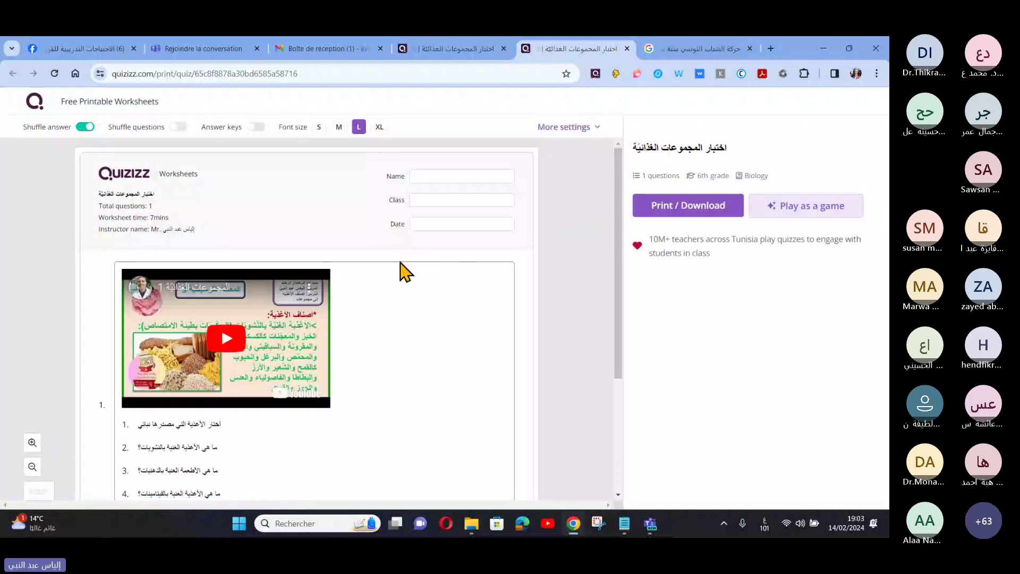
{"action": "scroll", "coordinate": [396, 281], "scroll_direction": "down", "scroll_amount": 3}
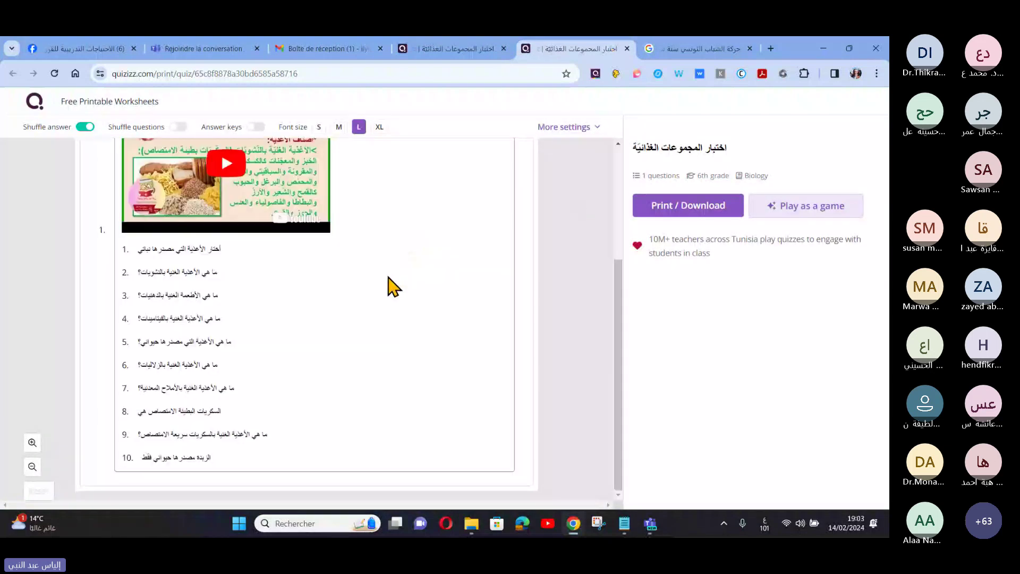
{"action": "scroll", "coordinate": [396, 298], "scroll_direction": "up", "scroll_amount": 2}
{"action": "scroll", "coordinate": [394, 306], "scroll_direction": "up", "scroll_amount": 1}
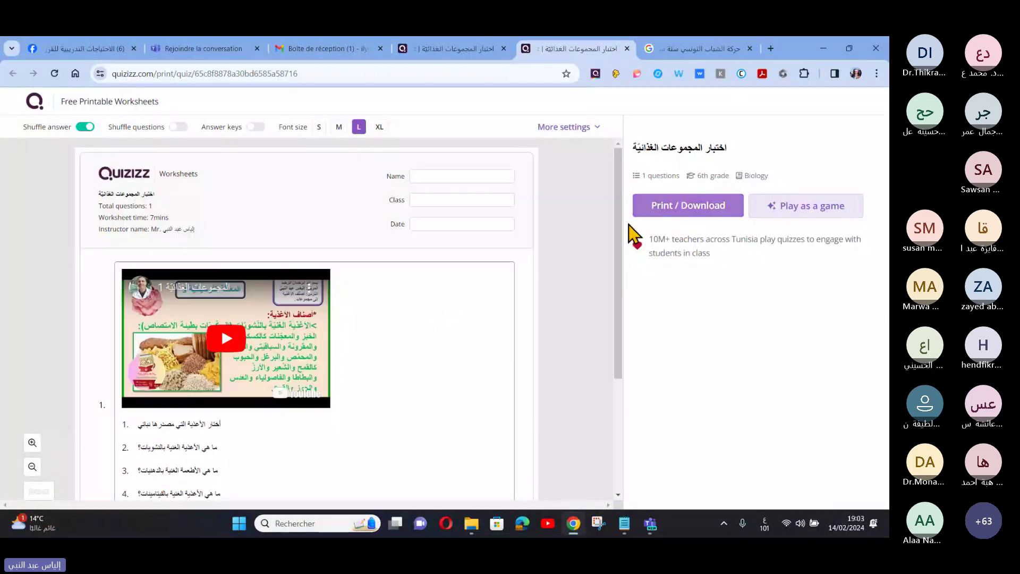
- Preview the worksheet's printed pages and leave the print dialog without printing
{"action": "left_click", "coordinate": [689, 209]}
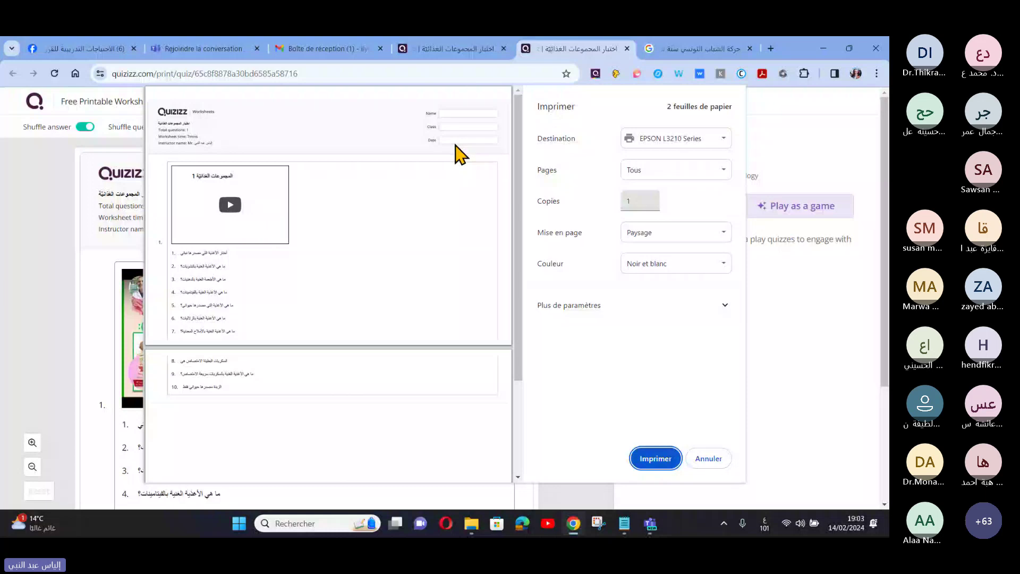
{"action": "scroll", "coordinate": [382, 372], "scroll_direction": "down", "scroll_amount": 2}
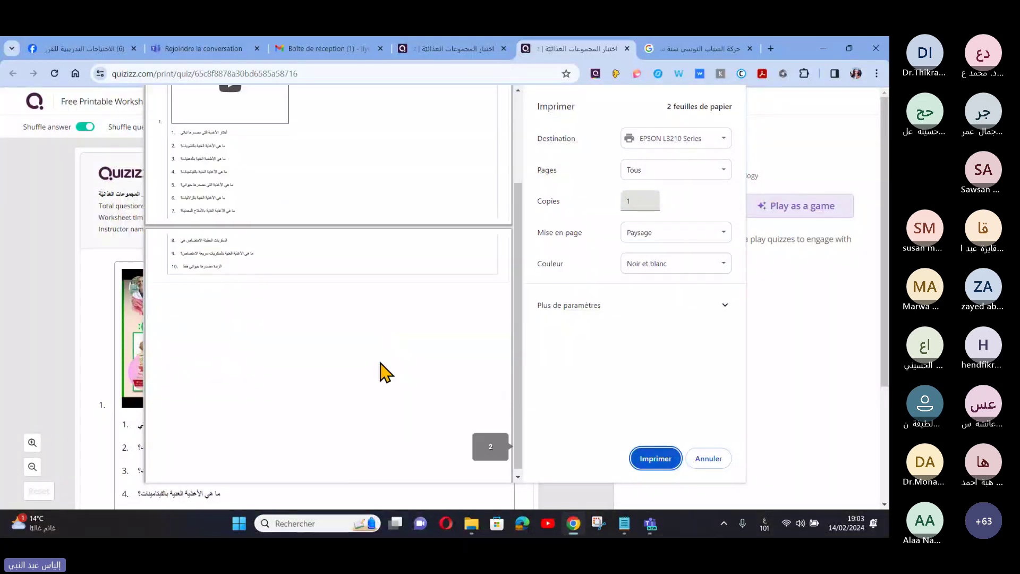
{"action": "scroll", "coordinate": [382, 374], "scroll_direction": "up", "scroll_amount": 2}
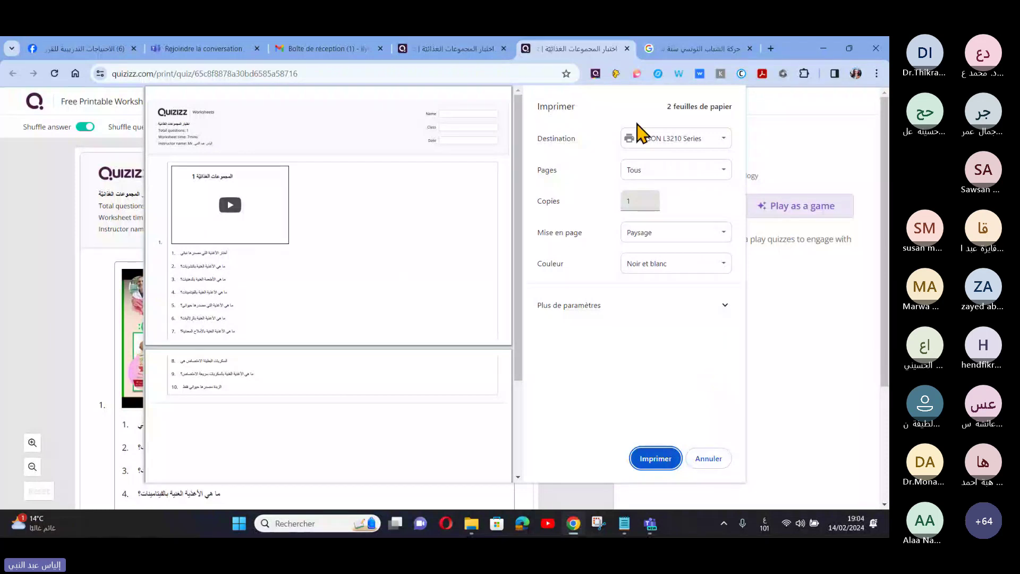
{"action": "left_click", "coordinate": [708, 460]}
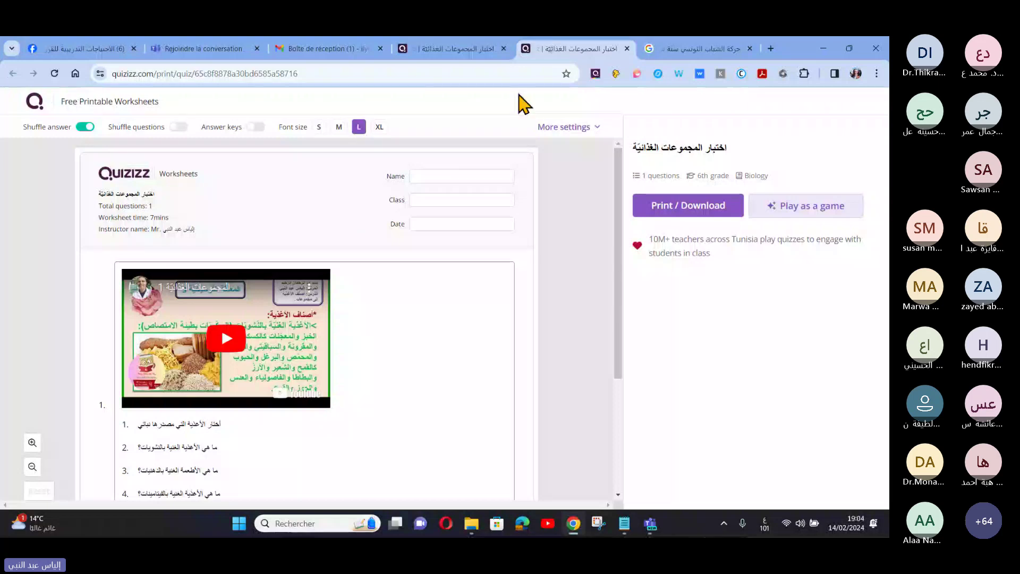
- Close the printable worksheet and copy the food groups quiz's link from the option for sharing with a teacher
{"action": "left_click", "coordinate": [628, 48]}
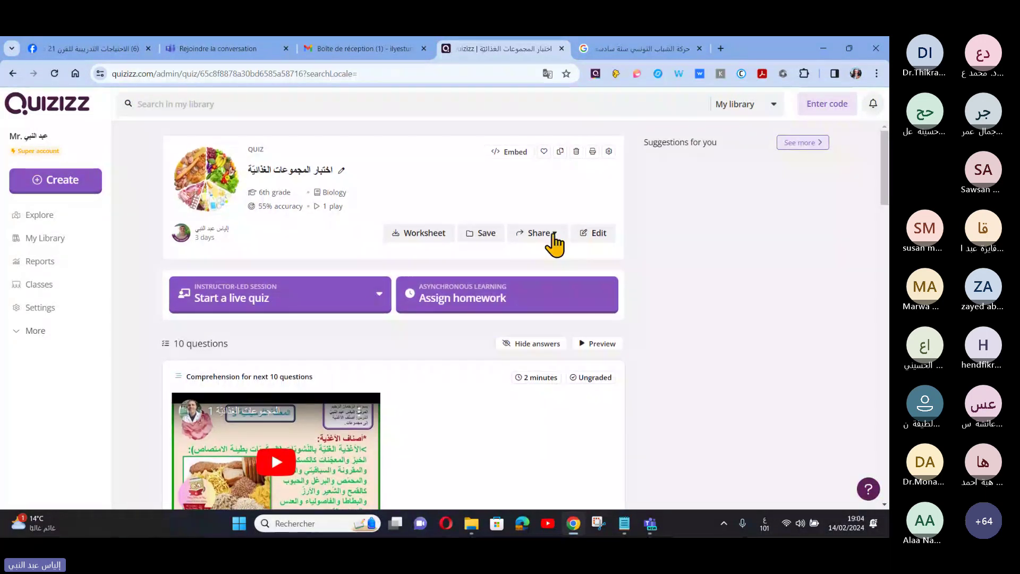
{"action": "left_click", "coordinate": [553, 235]}
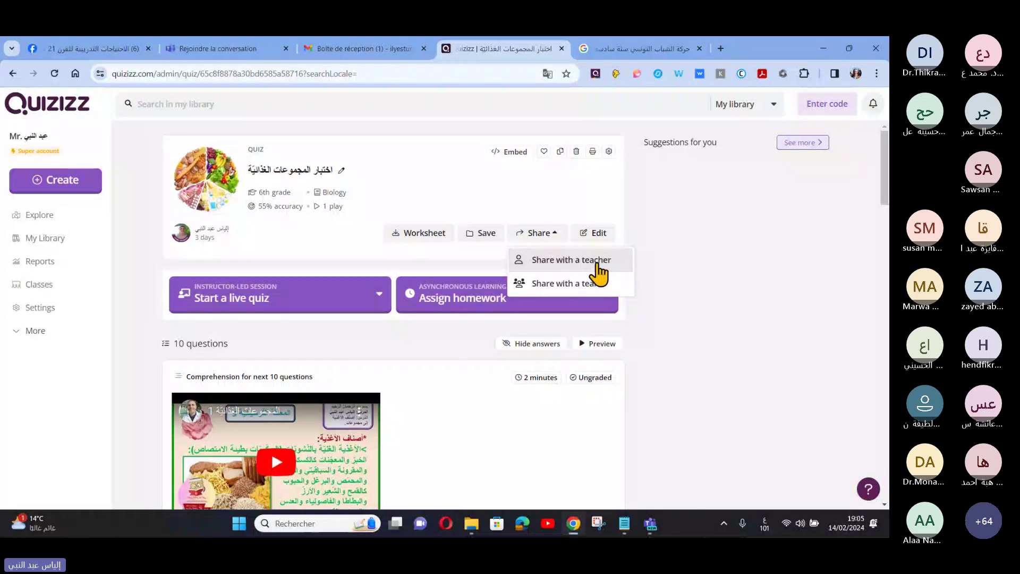
{"action": "left_click", "coordinate": [597, 260]}
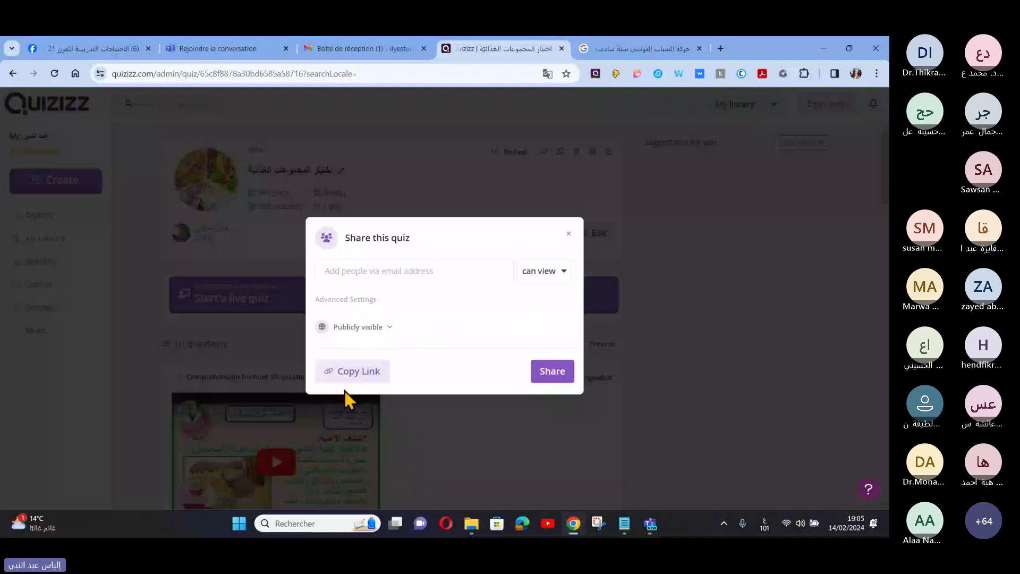
{"action": "left_click", "coordinate": [371, 384]}
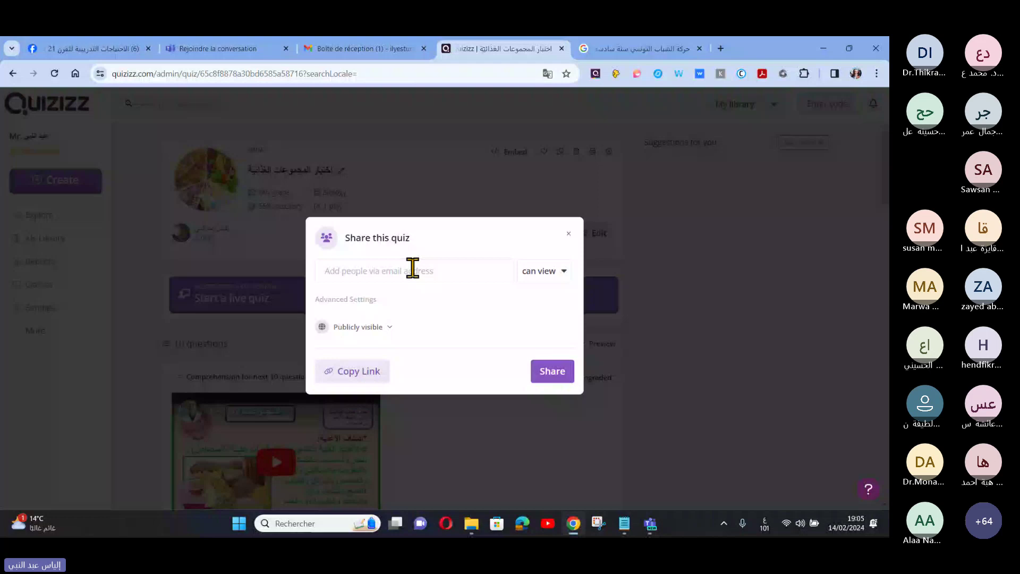
{"action": "left_click", "coordinate": [372, 382]}
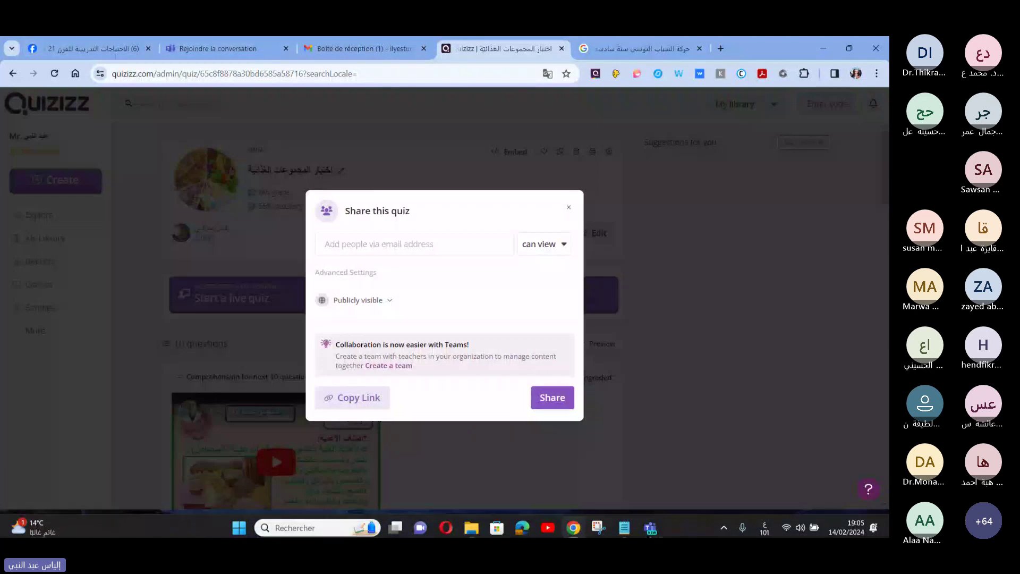
{"action": "key", "text": "Escape"}
- Switch to the Microsoft Teams meeting and post the copied quiz link in the meeting conversation
{"action": "mouse_move", "coordinate": [659, 529]}
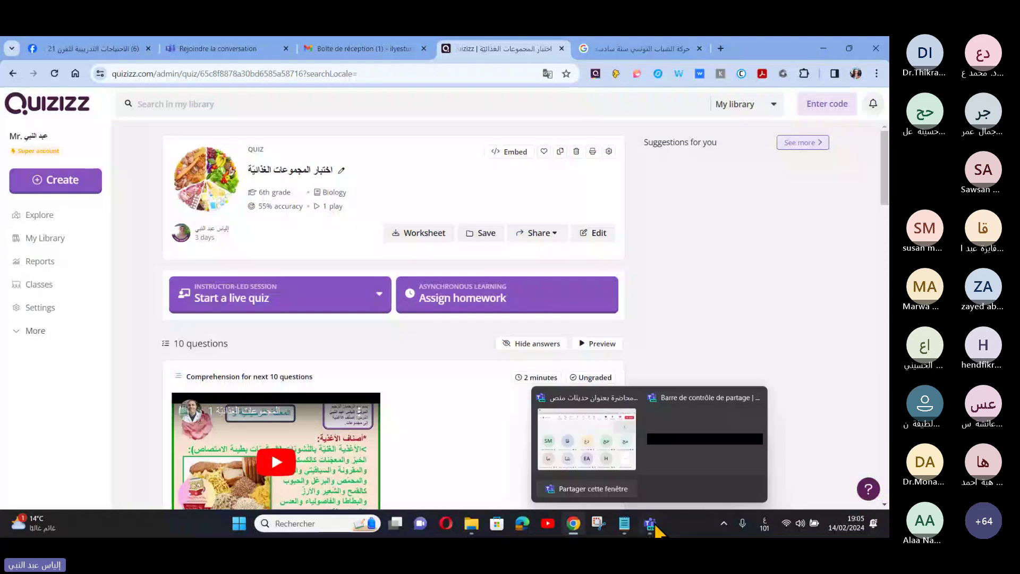
{"action": "left_click", "coordinate": [610, 458]}
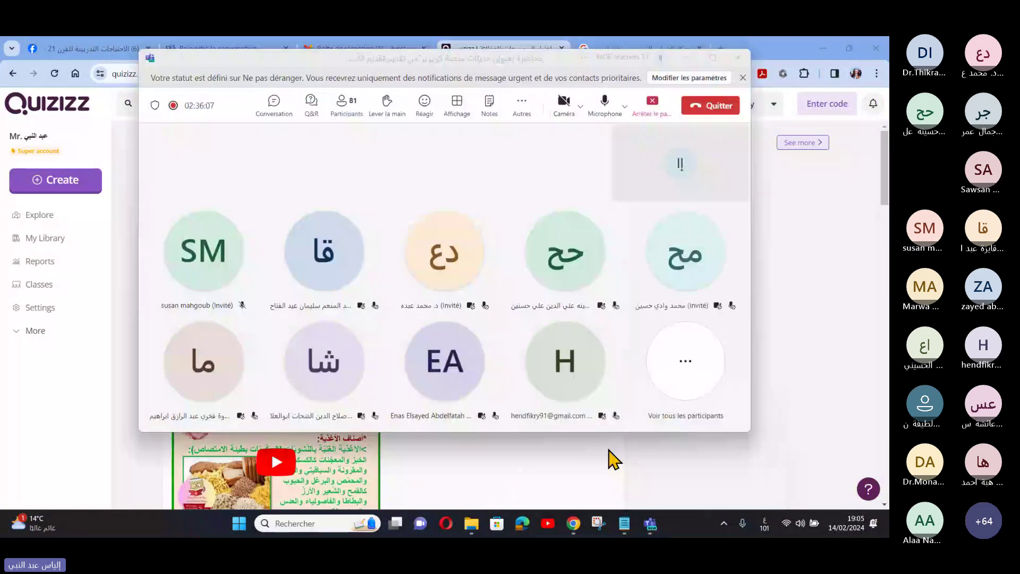
{"action": "left_click", "coordinate": [713, 57]}
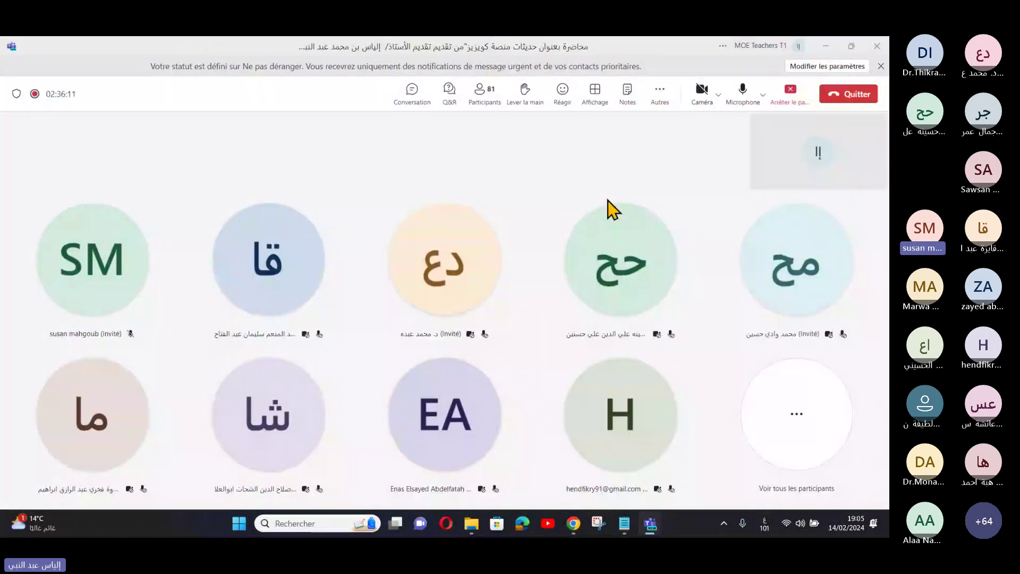
{"action": "left_click", "coordinate": [409, 95]}
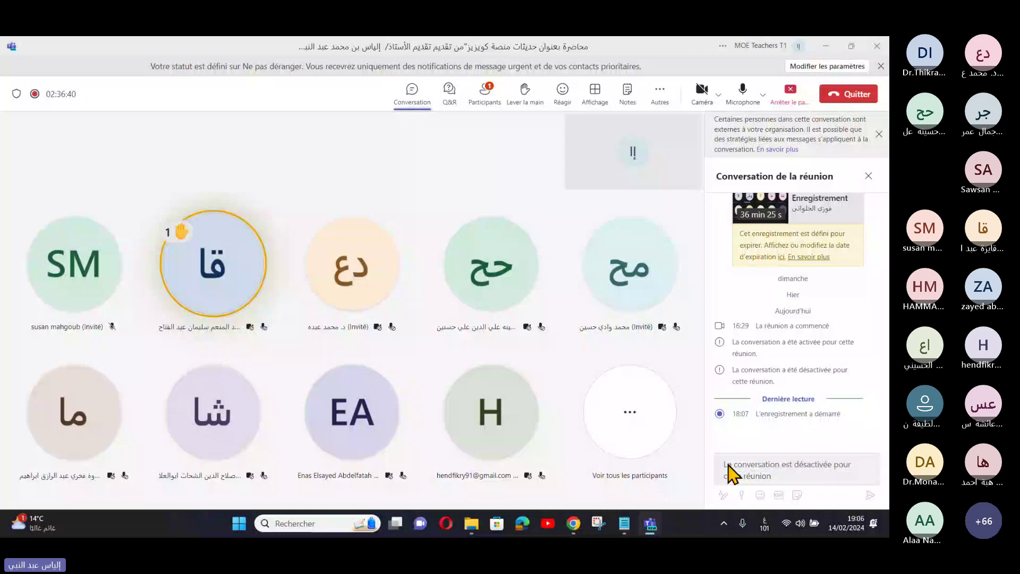
{"action": "mouse_move", "coordinate": [650, 524]}
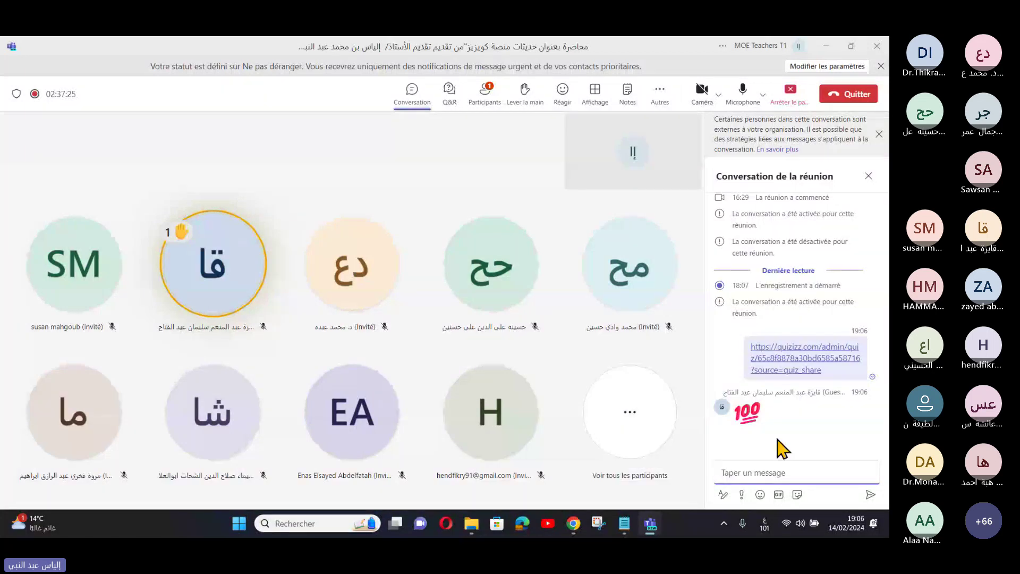
- Switch back to Quizizz in Chrome and share the food groups quiz with a new team named "الاحتياجات التدريبية 14.02.2024"
{"action": "key", "text": "alt+Tab"}
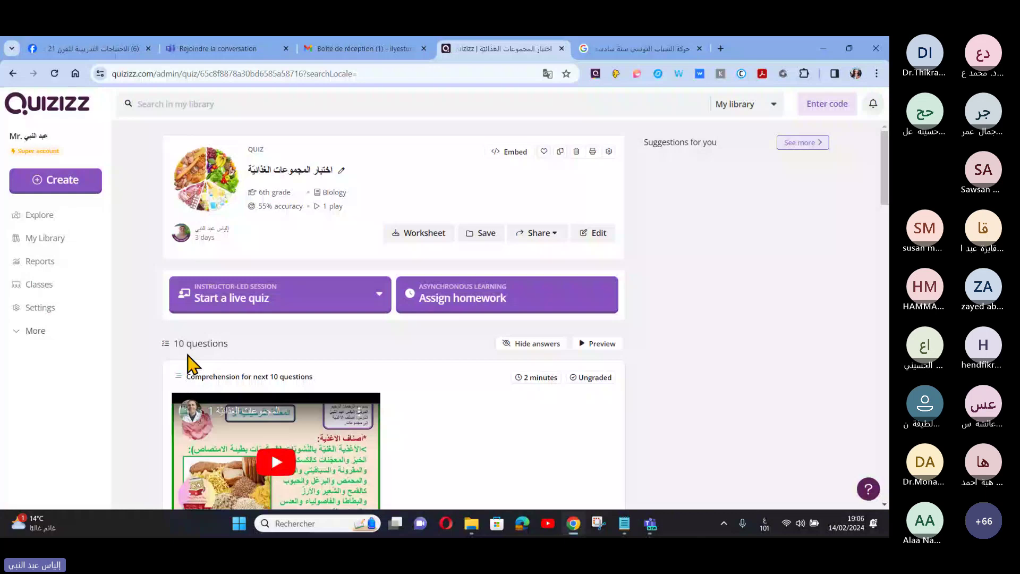
{"action": "left_click", "coordinate": [553, 234]}
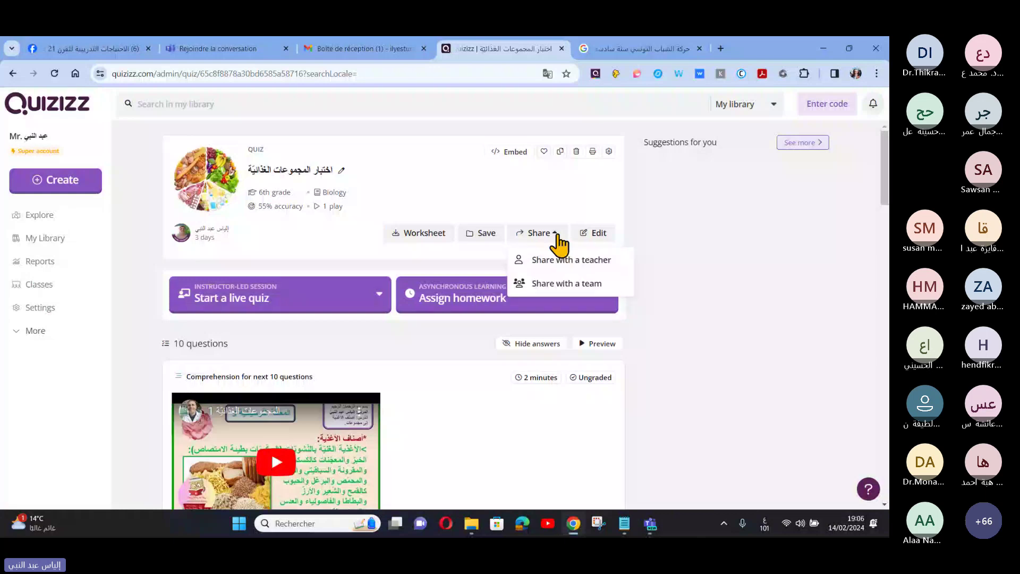
{"action": "left_click", "coordinate": [553, 284]}
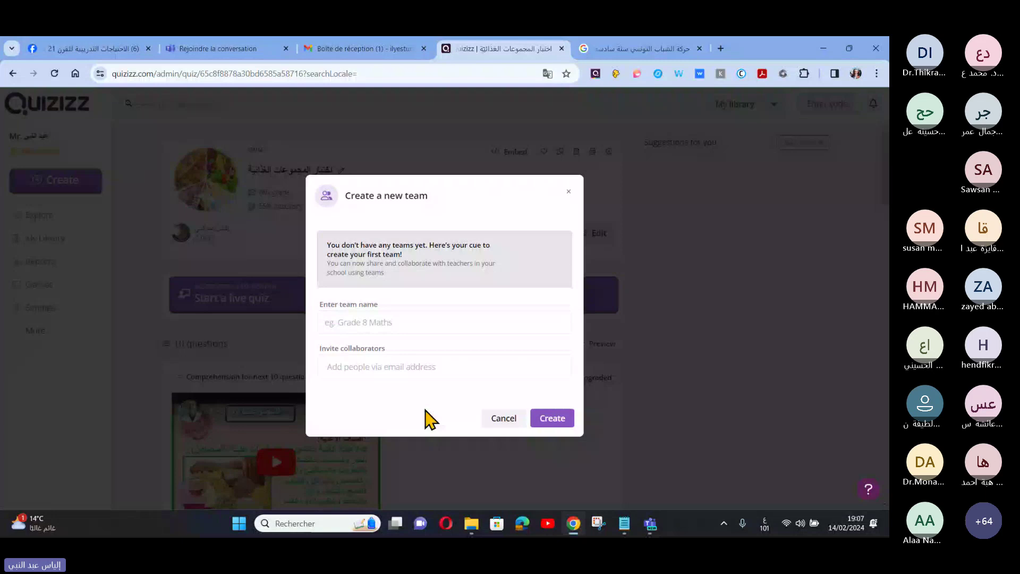
{"action": "left_click", "coordinate": [363, 324]}
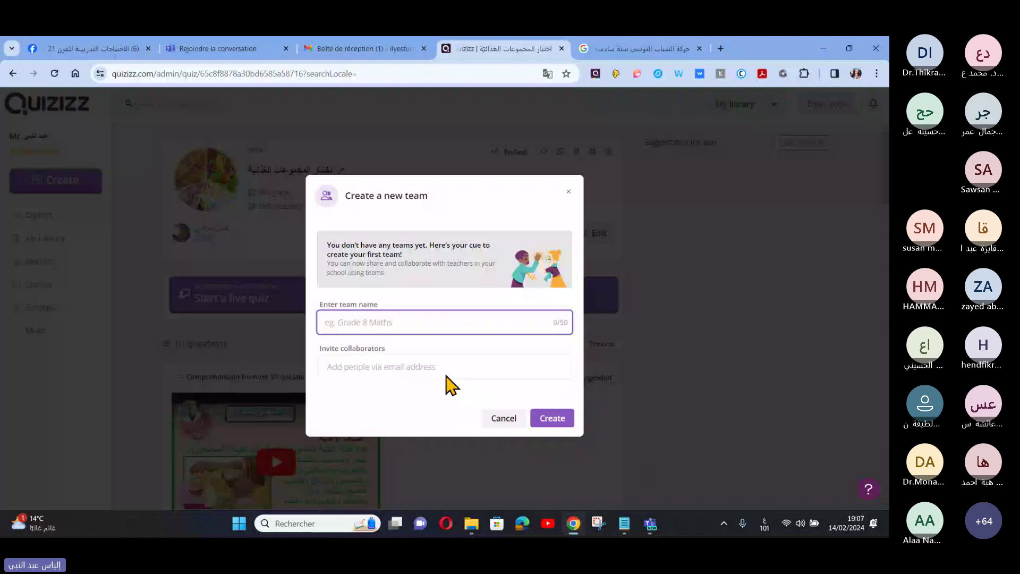
{"action": "type", "text": "الاحتياجات"}
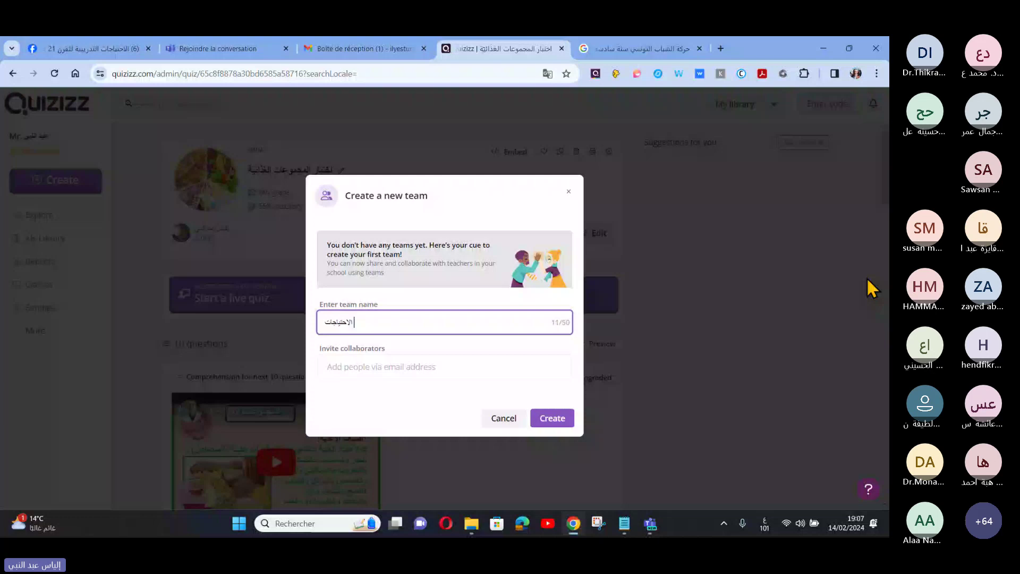
{"action": "type", "text": "التريبية 14."}
{"action": "type", "text": "02.2024"}
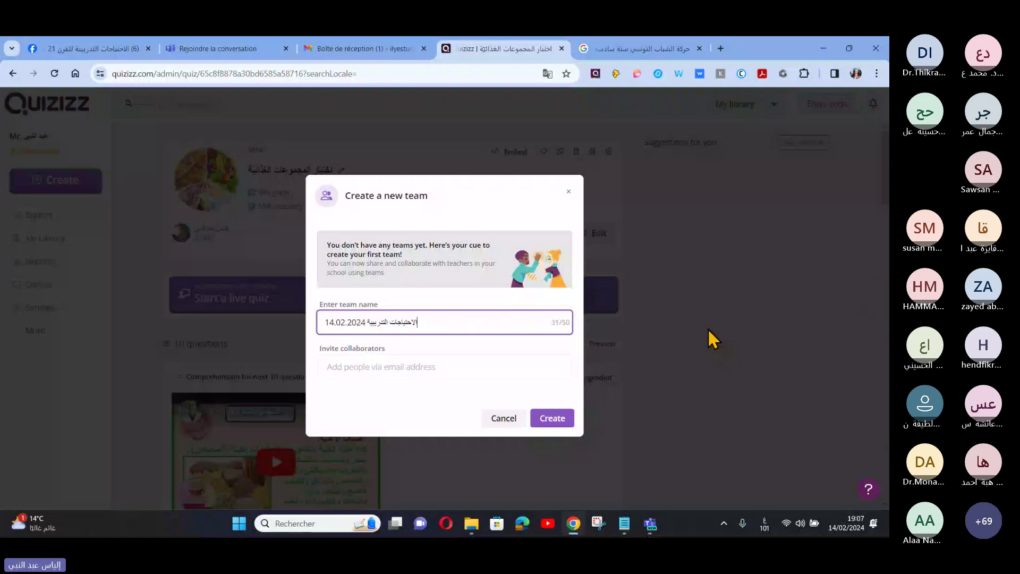
{"action": "left_click", "coordinate": [551, 420]}
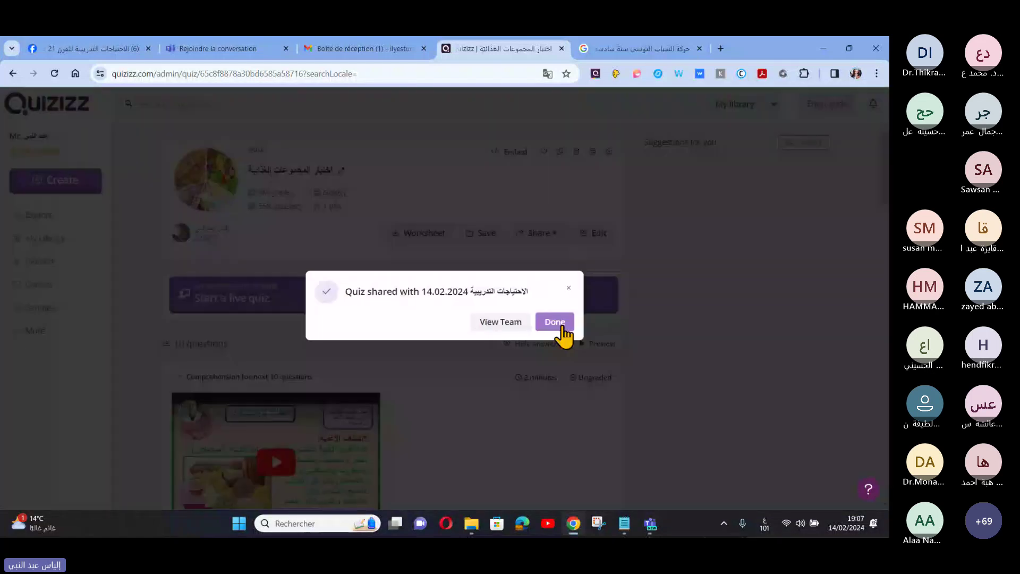
{"action": "left_click", "coordinate": [555, 323]}
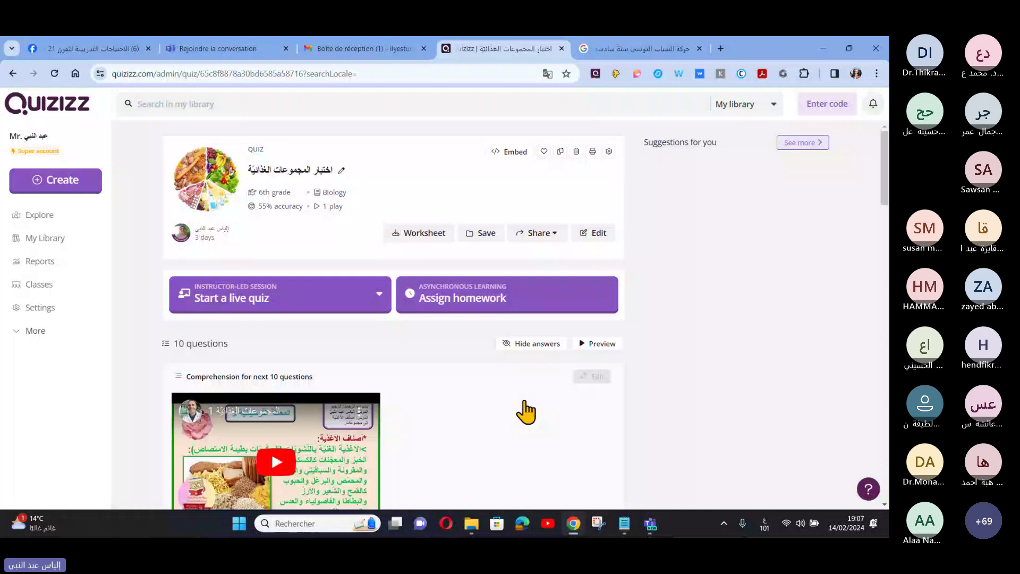
{"action": "scroll", "coordinate": [718, 298], "scroll_direction": "down", "scroll_amount": 2}
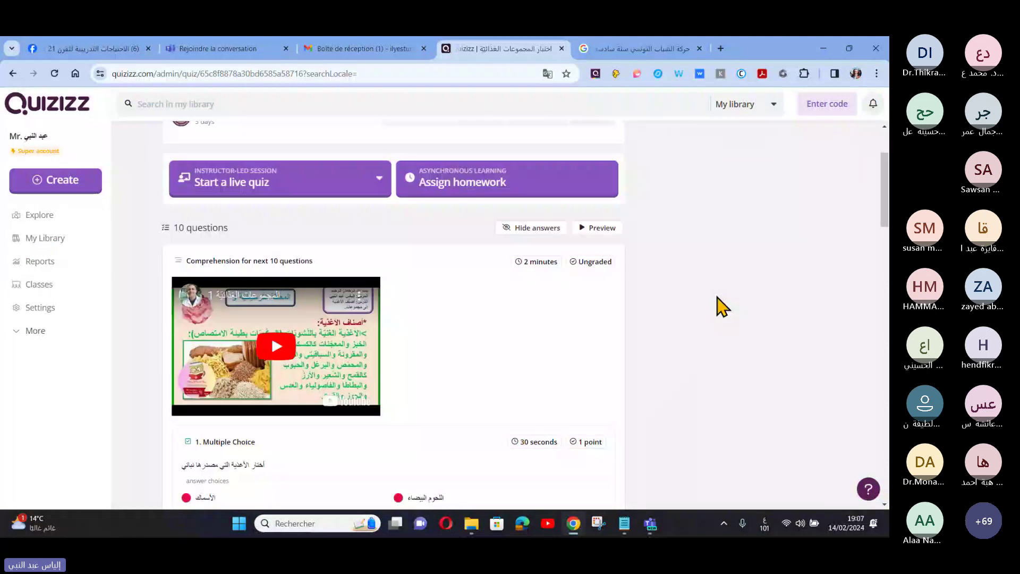
{"action": "scroll", "coordinate": [722, 307], "scroll_direction": "up", "scroll_amount": 2}
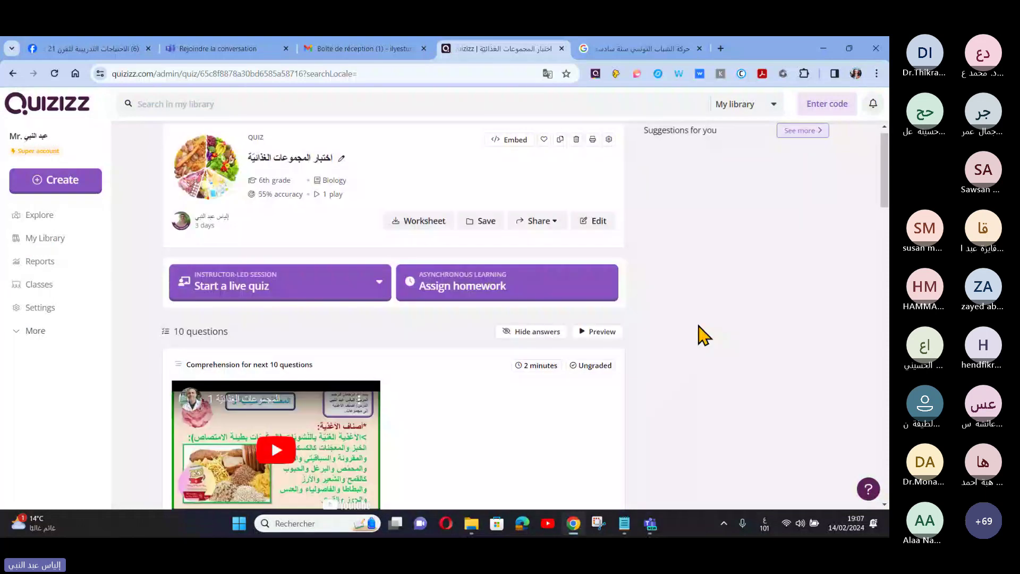
{"action": "scroll", "coordinate": [532, 246], "scroll_direction": "up", "scroll_amount": 1}
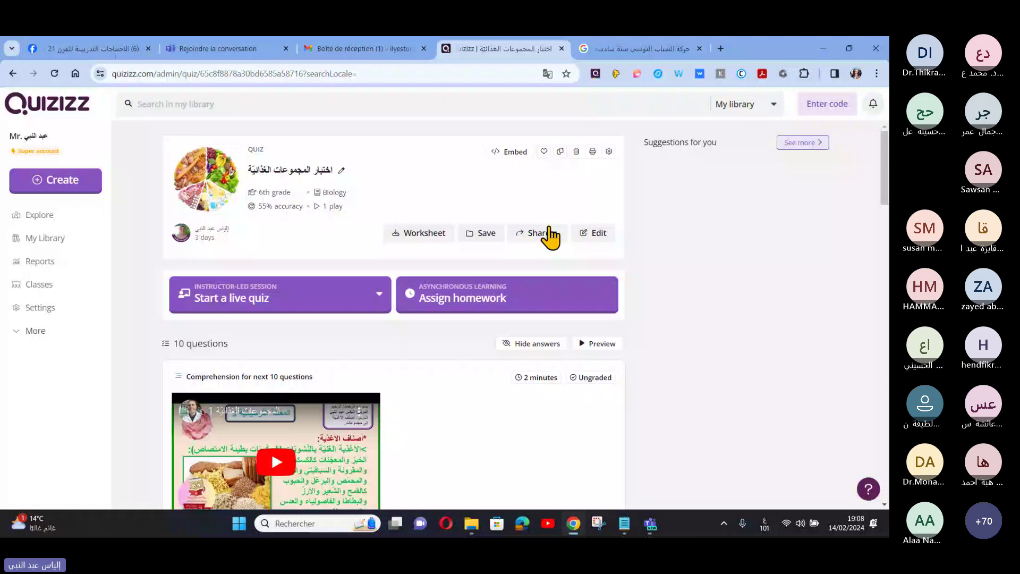
- Return to My Library and open the live quiz setup for the 12th Grade Computers quiz "أسرار quizizz"
{"action": "key", "text": "alt+Left"}
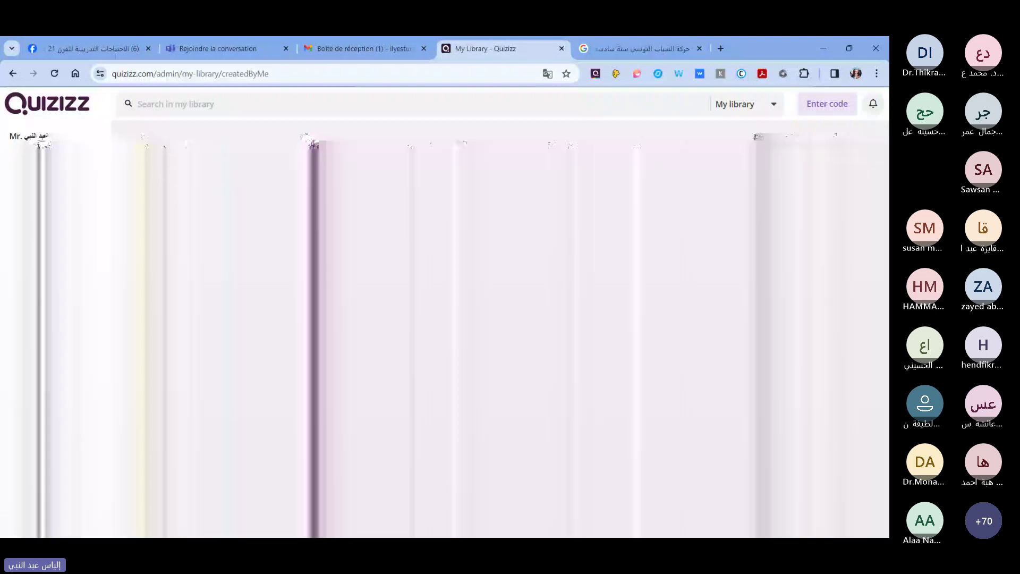
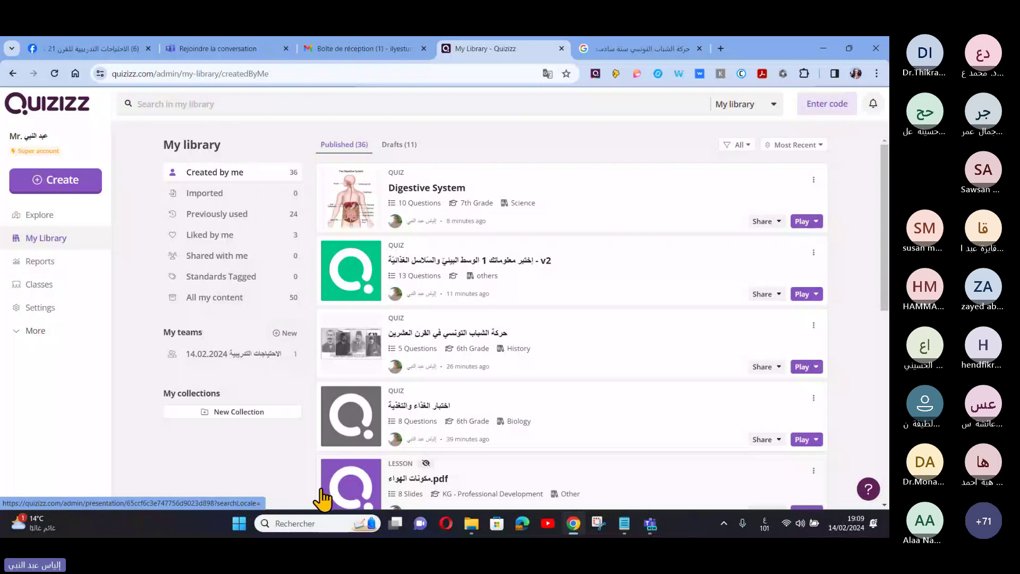
{"action": "scroll", "coordinate": [573, 351], "scroll_direction": "down", "scroll_amount": 5}
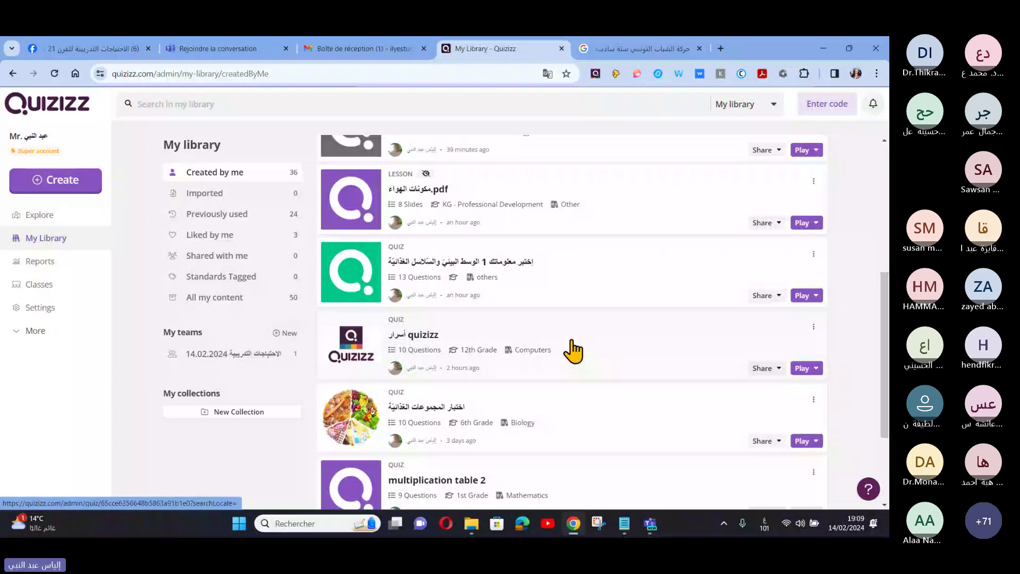
{"action": "left_click", "coordinate": [803, 369]}
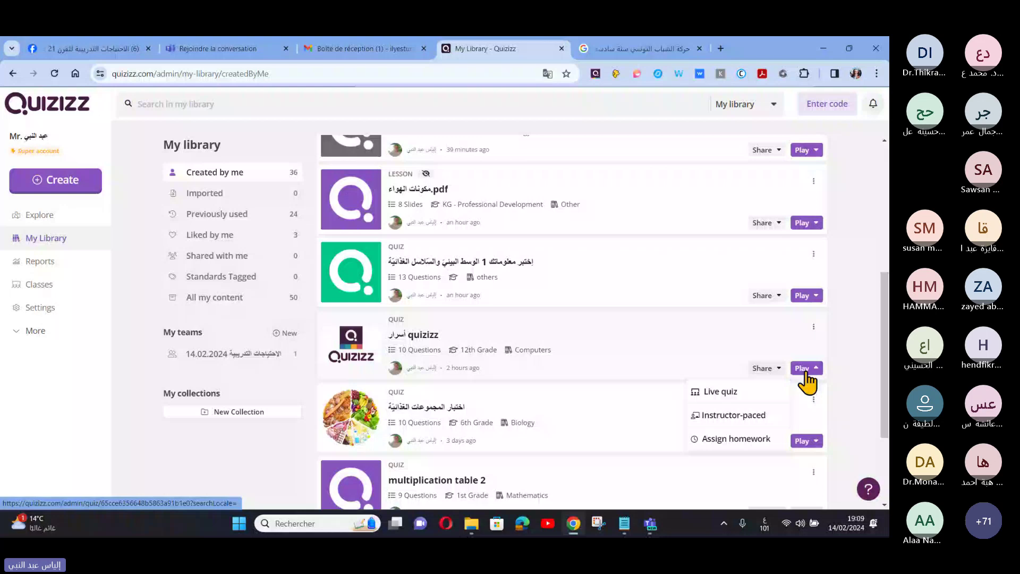
{"action": "left_click", "coordinate": [720, 392]}
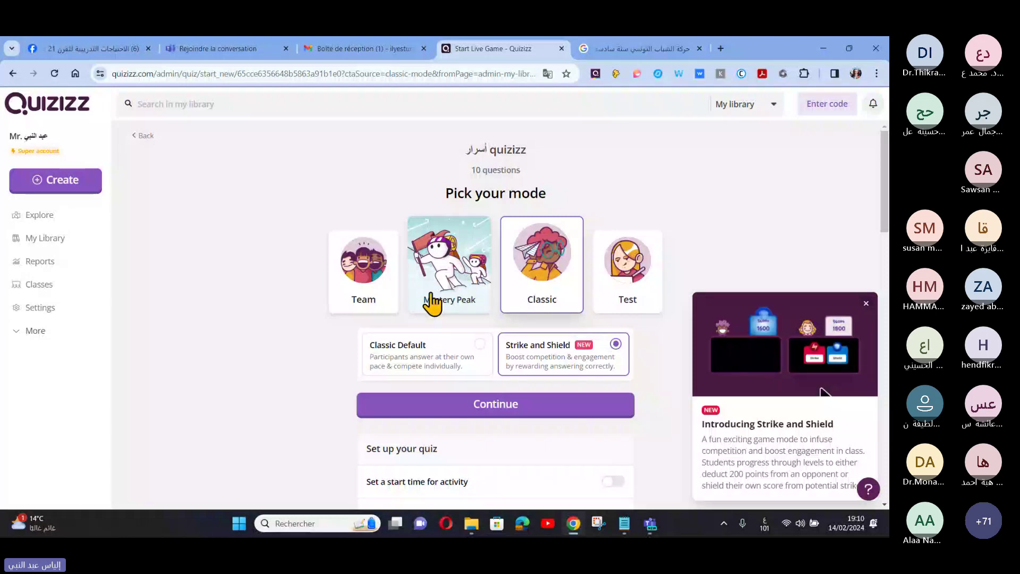
- Choose the Mastery Peak mode for the live quiz and translate the setup page into Arabic
{"action": "left_click", "coordinate": [462, 283]}
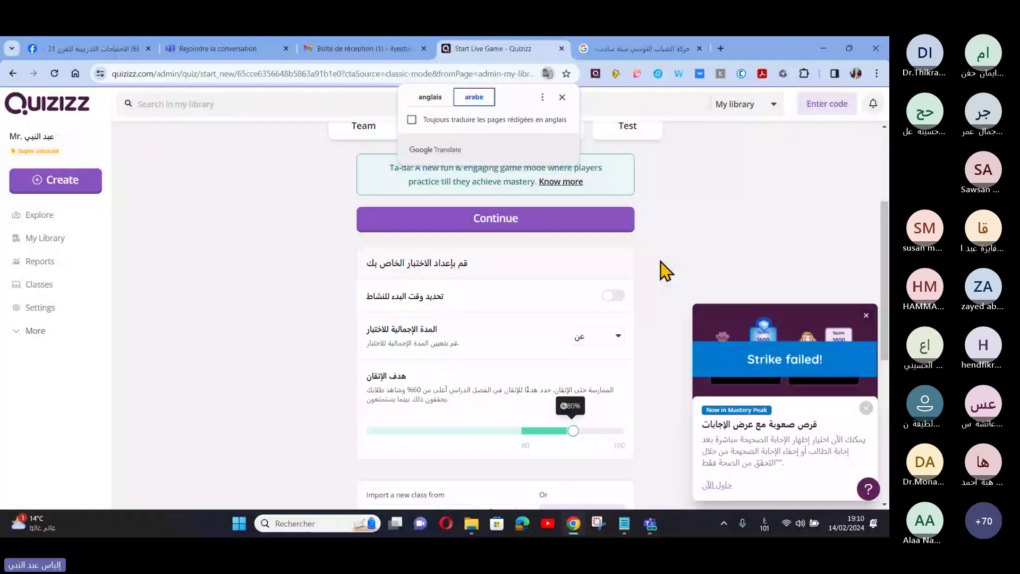
{"action": "scroll", "coordinate": [663, 271], "scroll_direction": "up", "scroll_amount": 2}
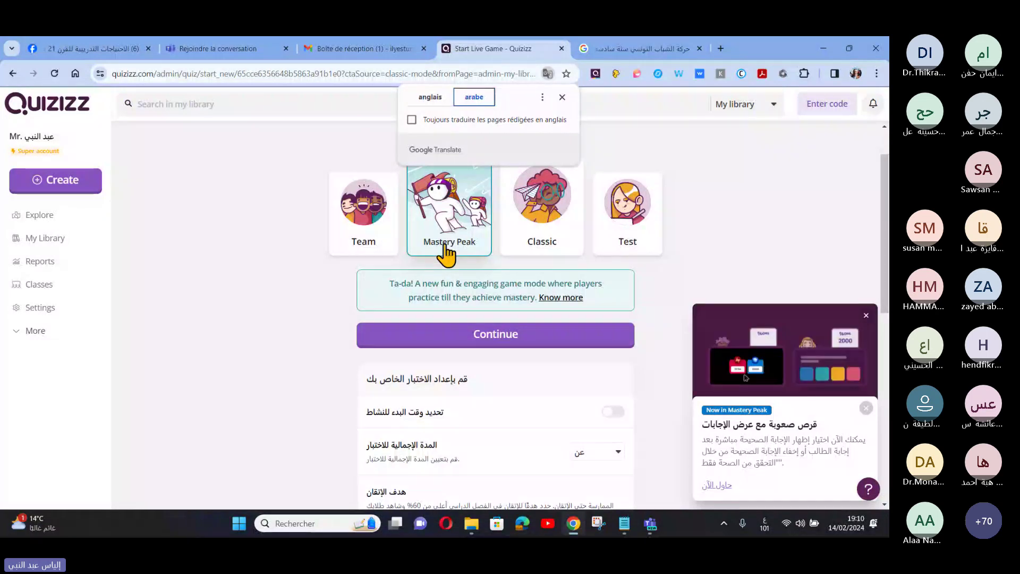
{"action": "scroll", "coordinate": [513, 234], "scroll_direction": "down", "scroll_amount": 3}
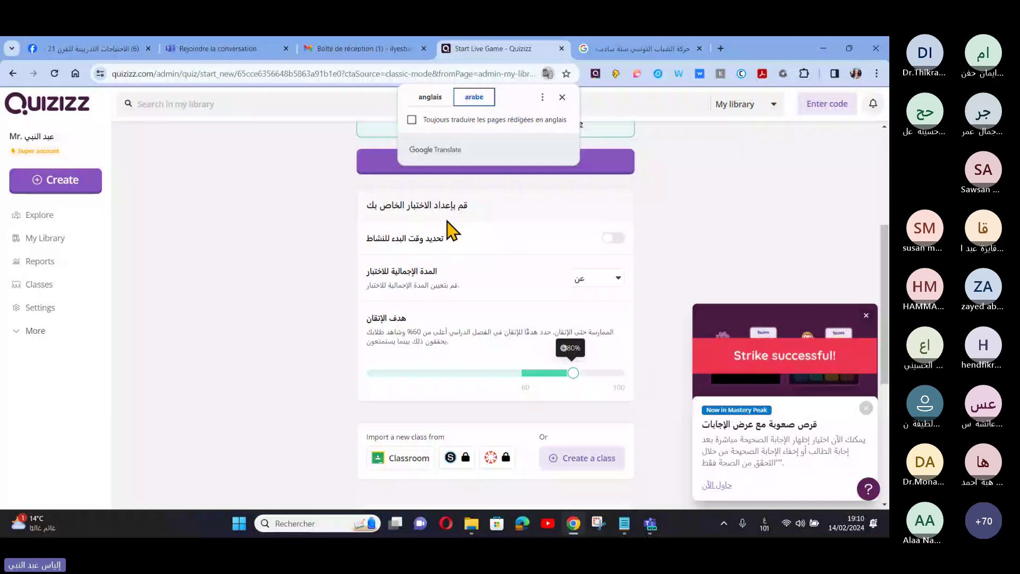
- Preview the activity start time option and the total quiz duration choices, leaving both settings off
{"action": "left_click", "coordinate": [614, 239]}
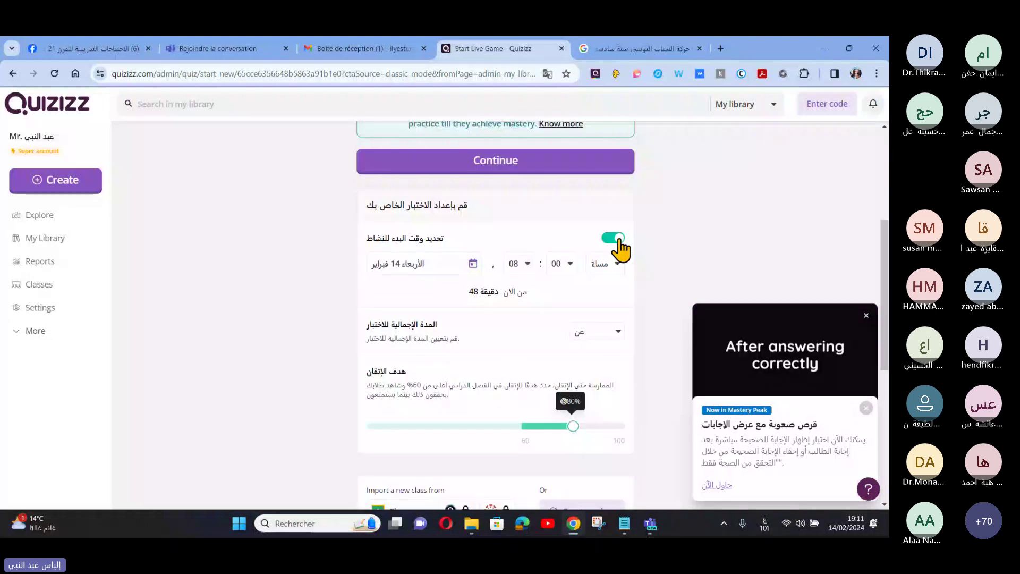
{"action": "left_click", "coordinate": [615, 239]}
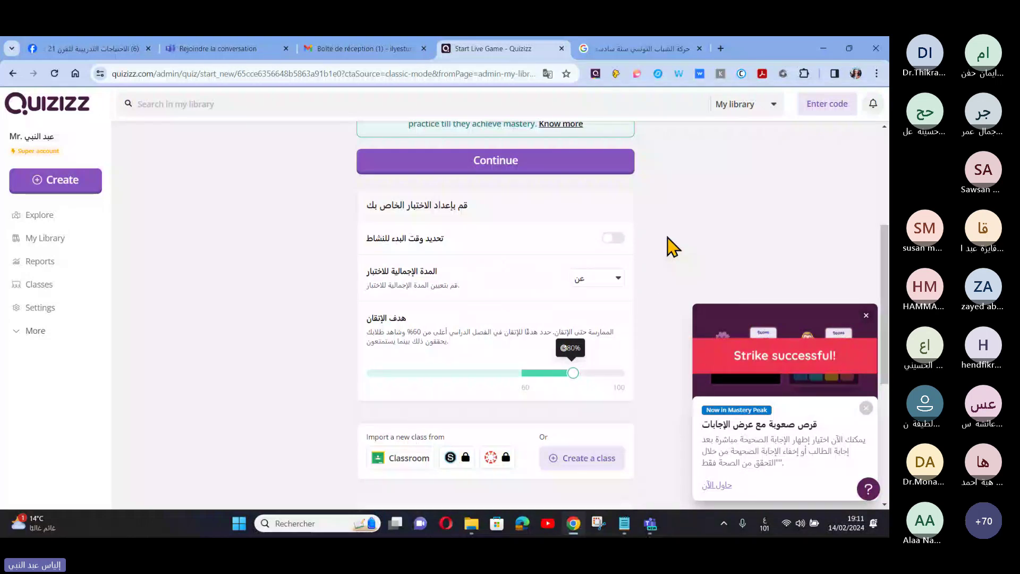
{"action": "left_click", "coordinate": [618, 279]}
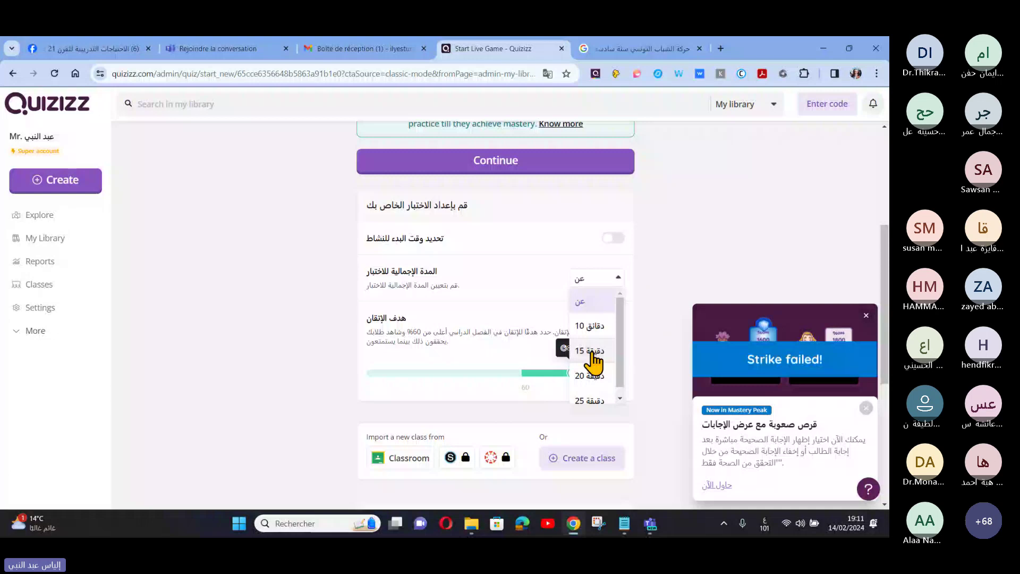
{"action": "left_click", "coordinate": [655, 290]}
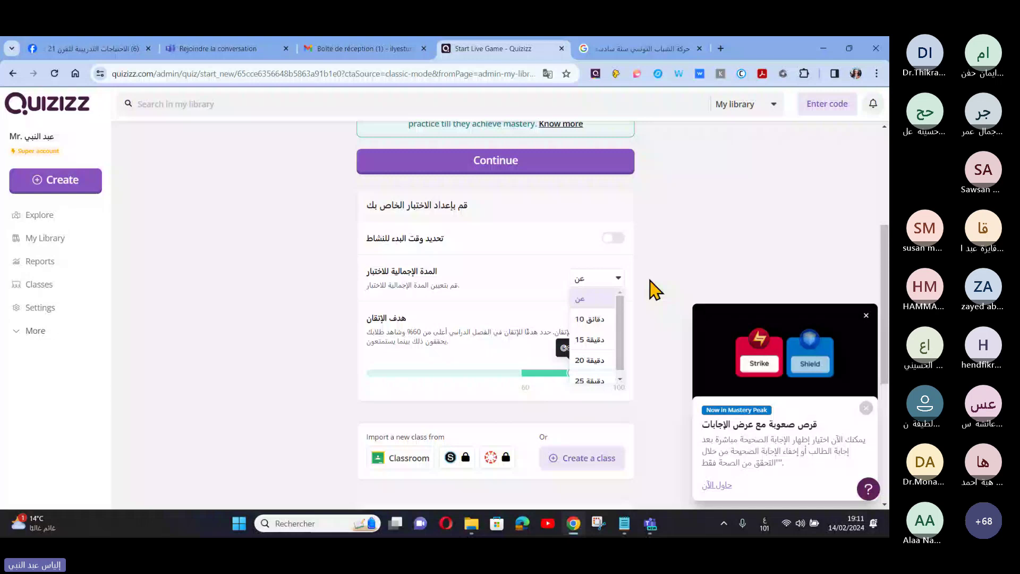
- Examine the mastery goal and class import options, and view the new class form without creating a class
{"action": "scroll", "coordinate": [643, 295], "scroll_direction": "down", "scroll_amount": 2}
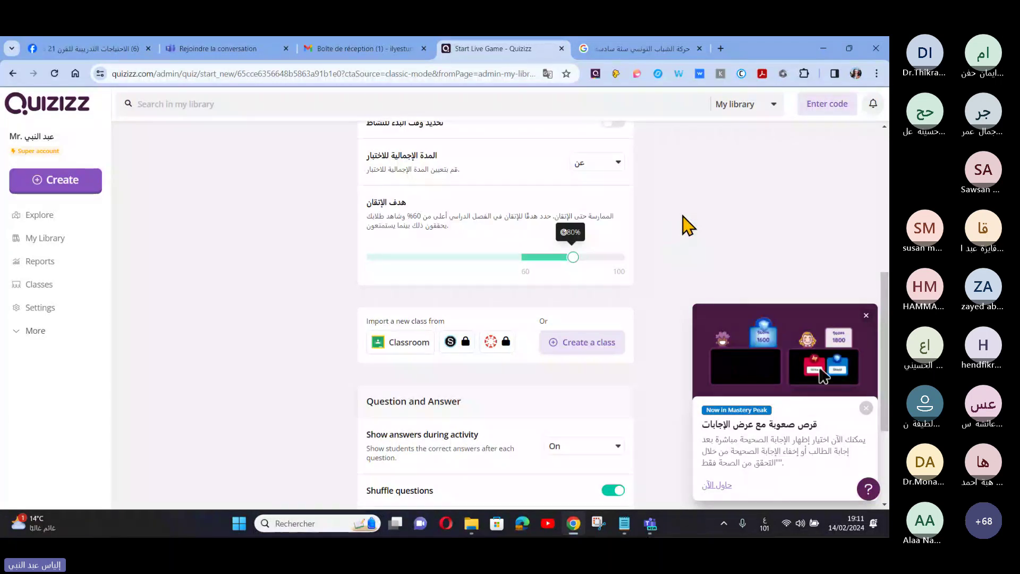
{"action": "scroll", "coordinate": [689, 226], "scroll_direction": "down", "scroll_amount": 2}
{"action": "scroll", "coordinate": [688, 226], "scroll_direction": "down", "scroll_amount": 1}
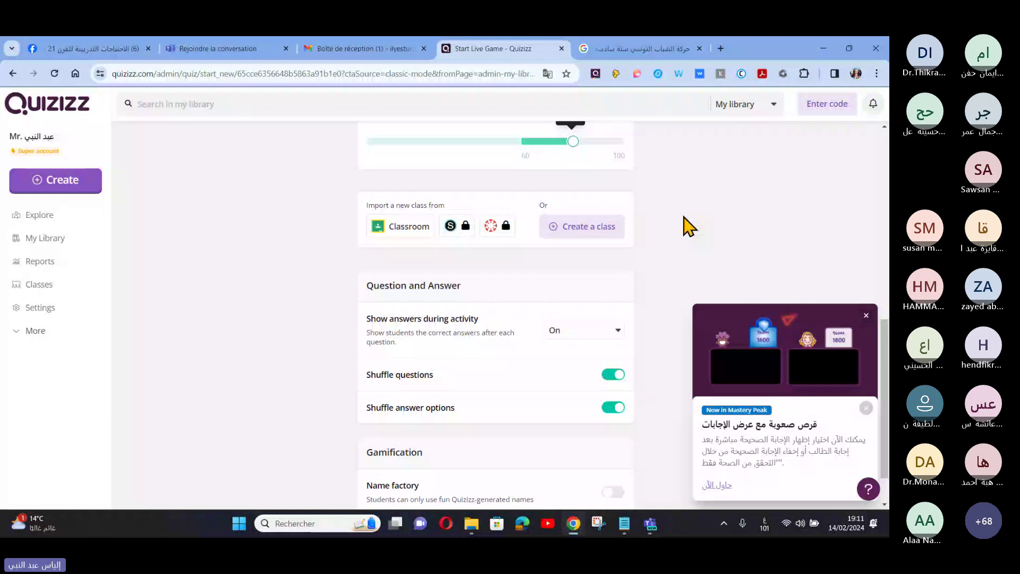
{"action": "scroll", "coordinate": [686, 226], "scroll_direction": "up", "scroll_amount": 1}
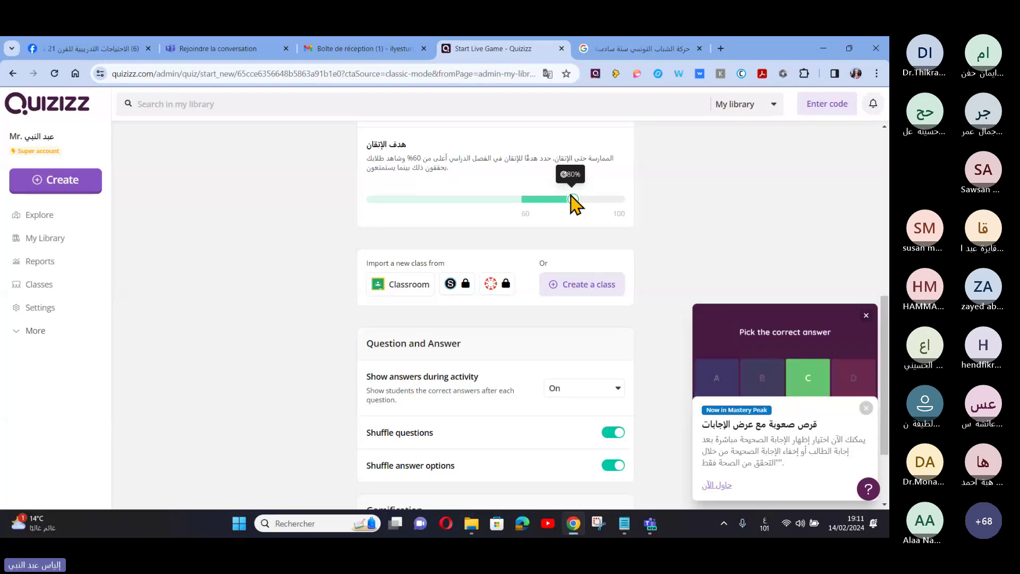
{"action": "scroll", "coordinate": [692, 244], "scroll_direction": "up", "scroll_amount": 1}
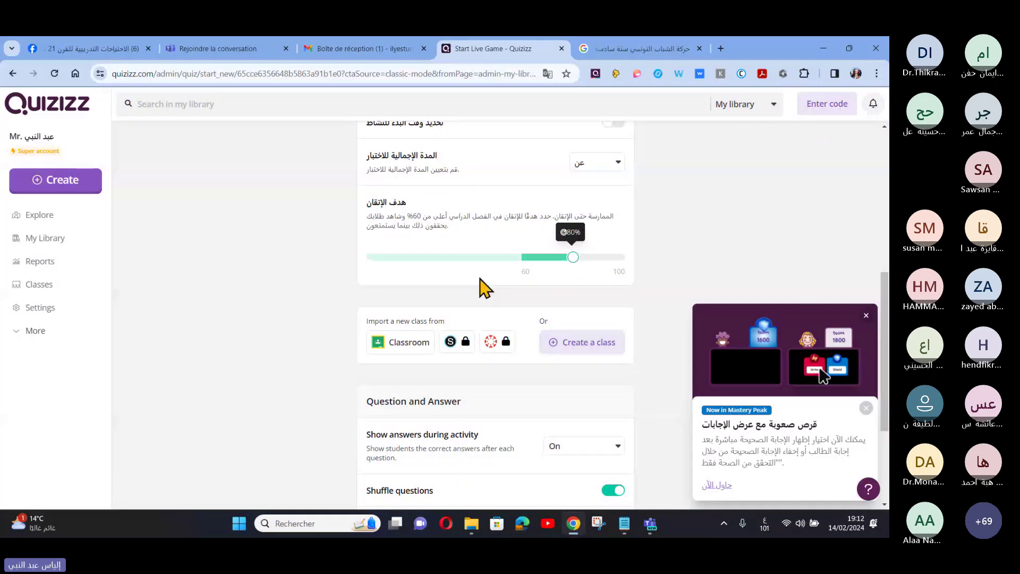
{"action": "scroll", "coordinate": [446, 367], "scroll_direction": "down", "scroll_amount": 1}
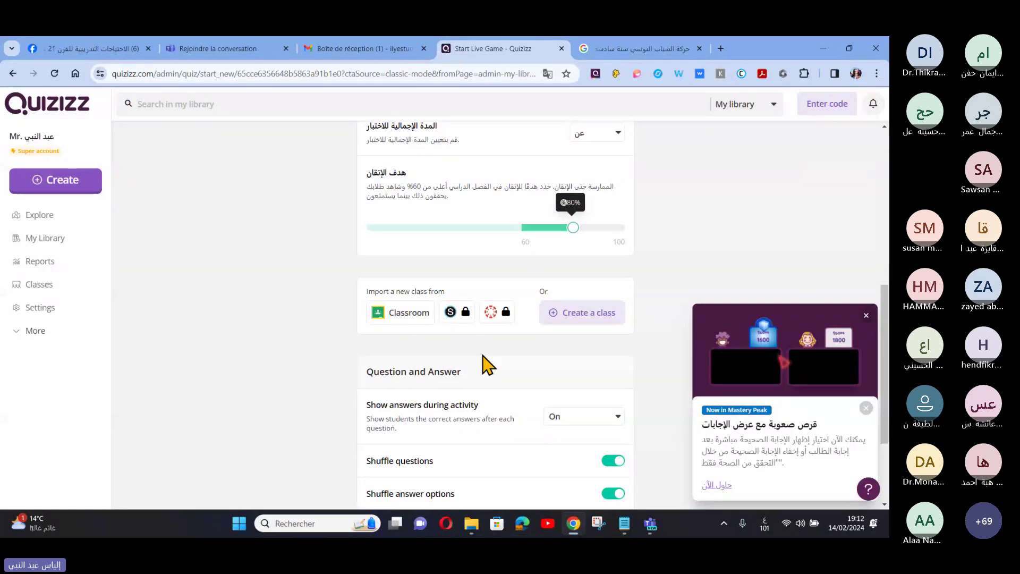
{"action": "scroll", "coordinate": [482, 355], "scroll_direction": "down", "scroll_amount": 1}
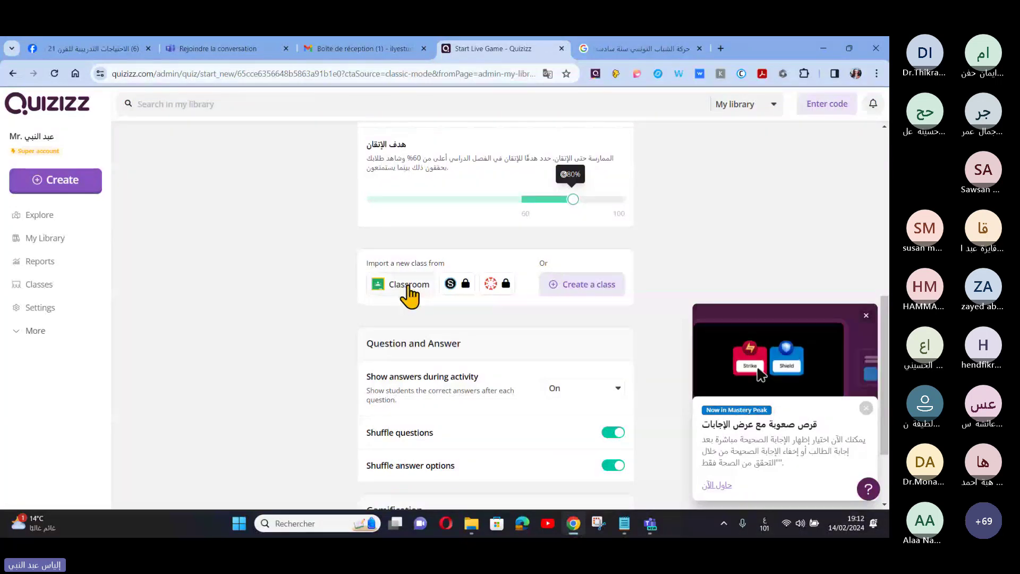
{"action": "left_click", "coordinate": [618, 294]}
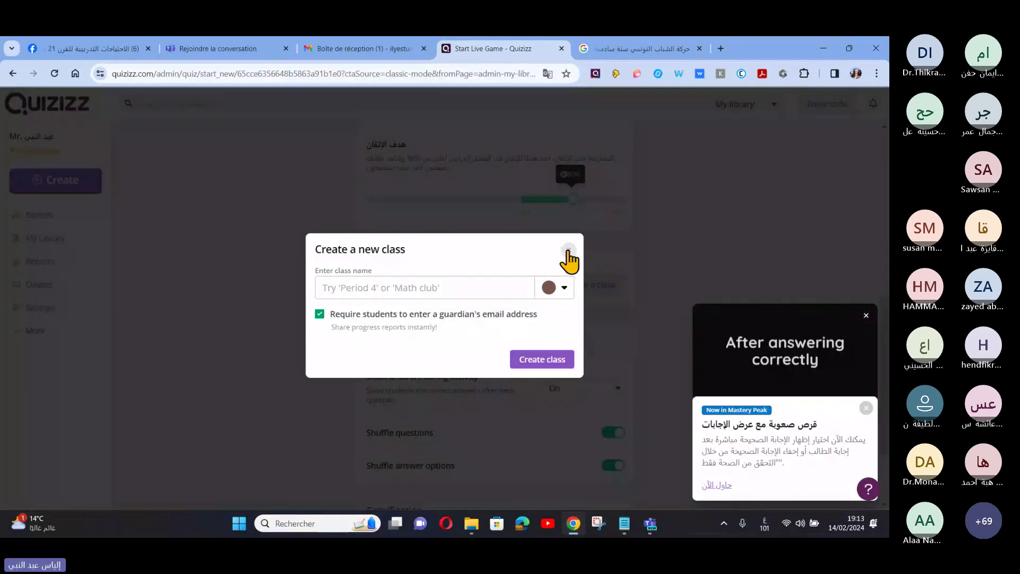
{"action": "left_click", "coordinate": [569, 251]}
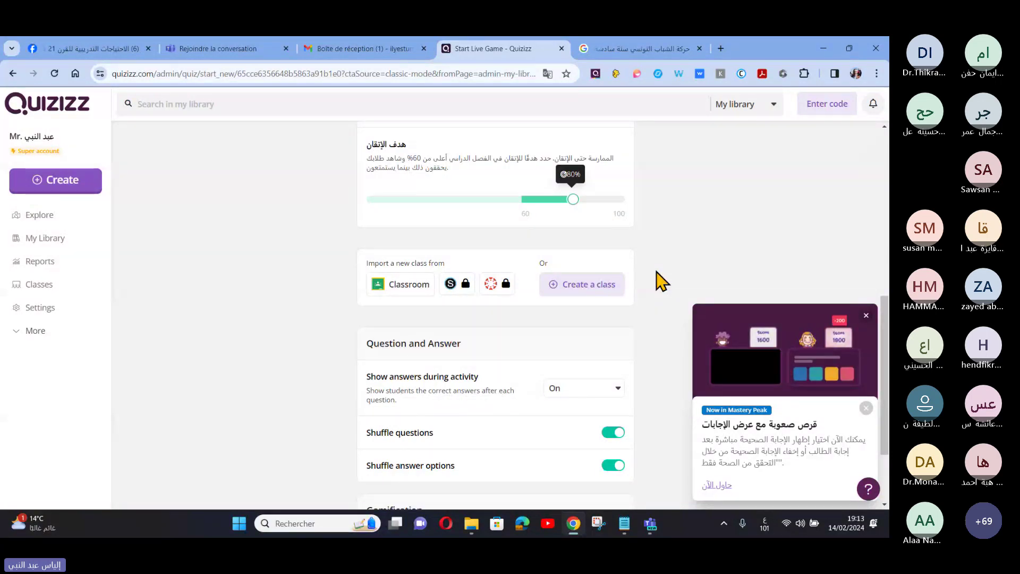
- Review the question and answer settings and keep showing answers during the activity set to On
{"action": "scroll", "coordinate": [606, 281], "scroll_direction": "up", "scroll_amount": 1}
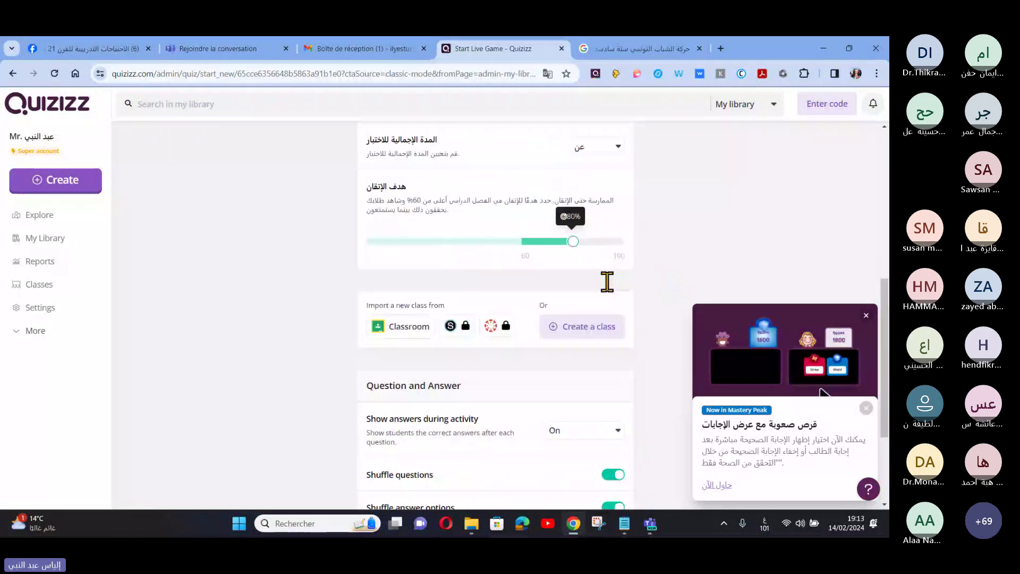
{"action": "scroll", "coordinate": [607, 282], "scroll_direction": "down", "scroll_amount": 2}
{"action": "scroll", "coordinate": [606, 281], "scroll_direction": "down", "scroll_amount": 1}
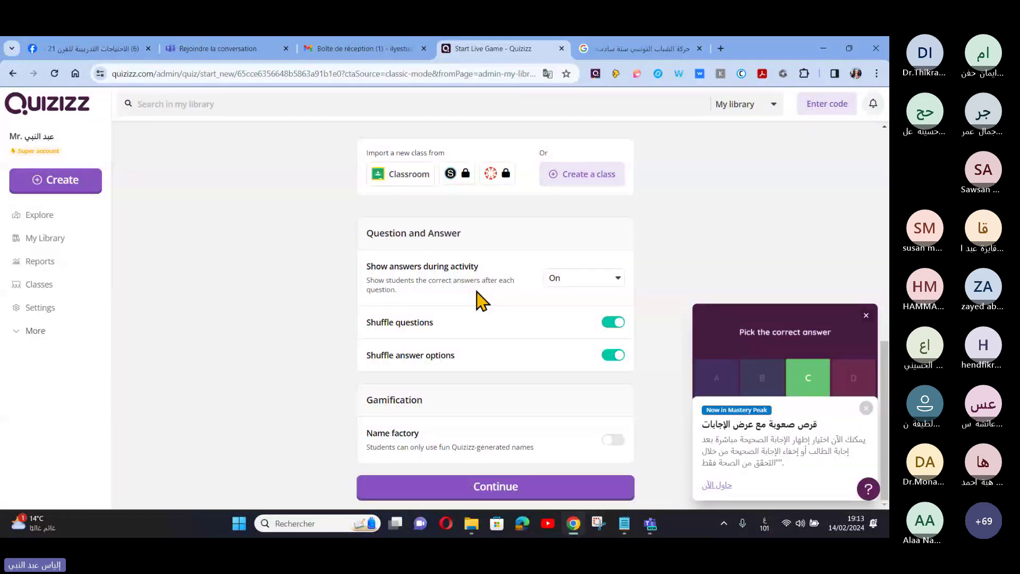
{"action": "left_click", "coordinate": [620, 287]}
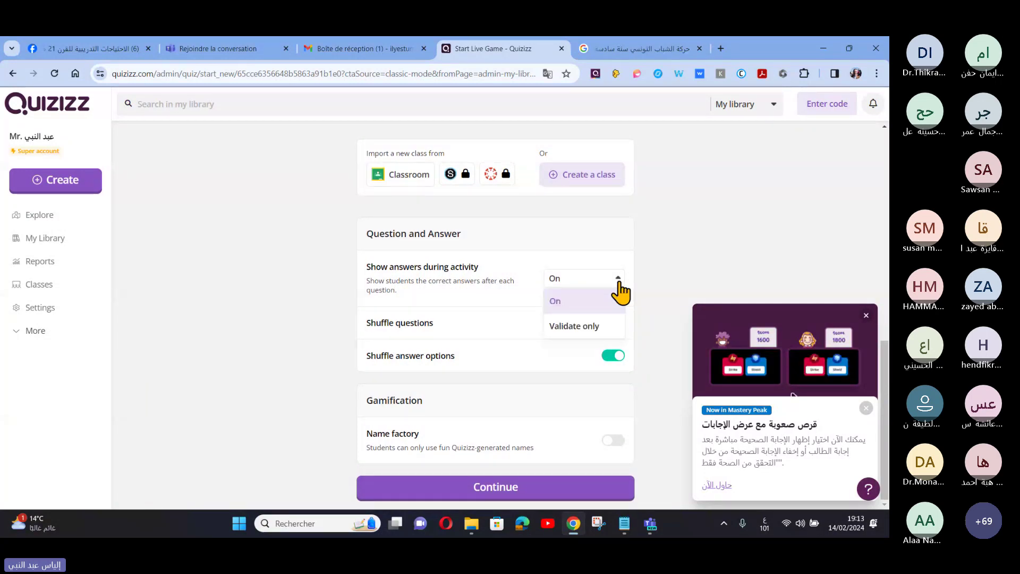
{"action": "left_click", "coordinate": [578, 303]}
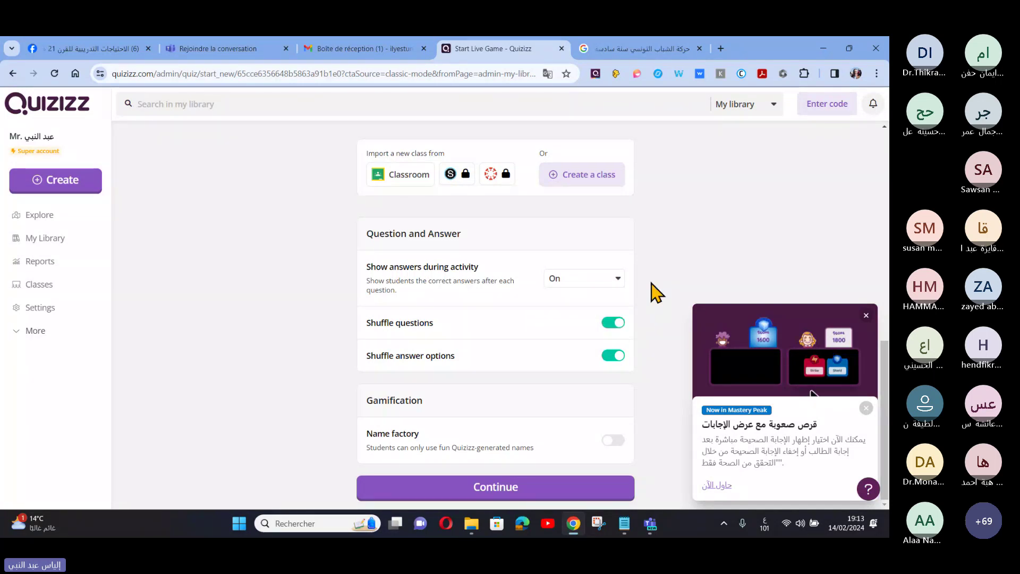
- Continue to the live game lobby in Mastery Peak mode and copy the game's join link
{"action": "scroll", "coordinate": [658, 292], "scroll_direction": "up", "scroll_amount": 9}
{"action": "scroll", "coordinate": [576, 388], "scroll_direction": "down", "scroll_amount": 2}
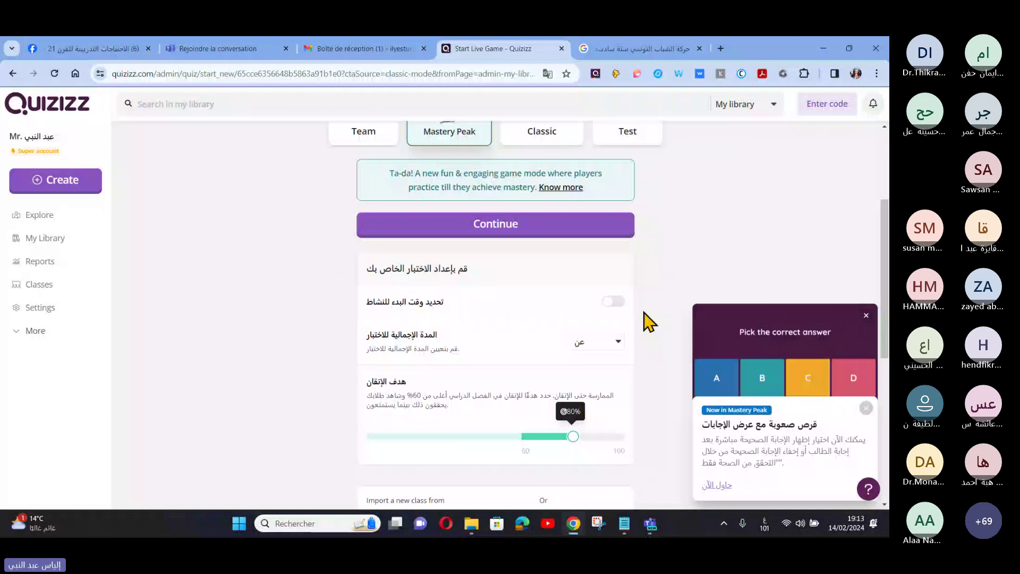
{"action": "scroll", "coordinate": [456, 379], "scroll_direction": "up", "scroll_amount": 2}
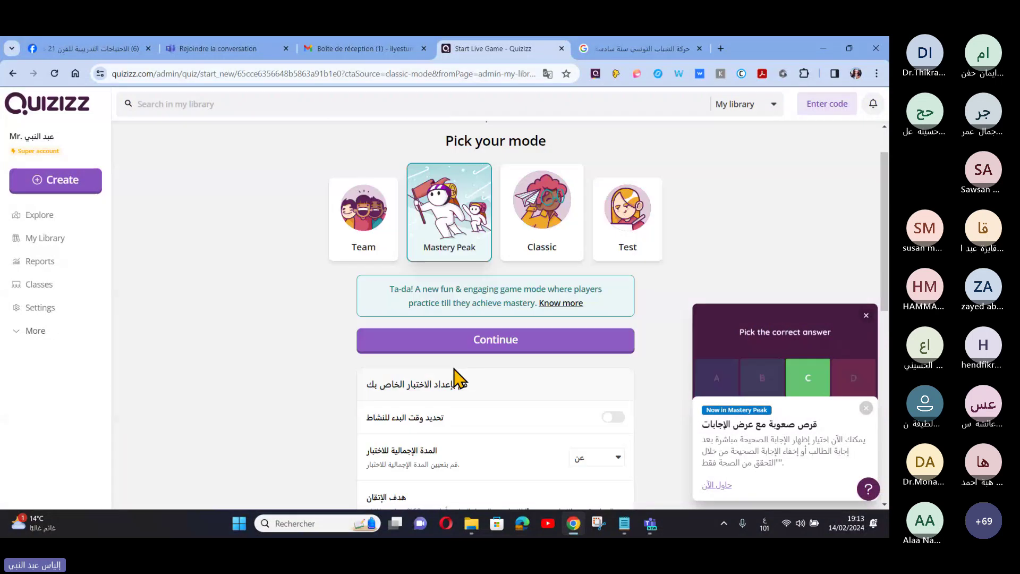
{"action": "left_click", "coordinate": [526, 347]}
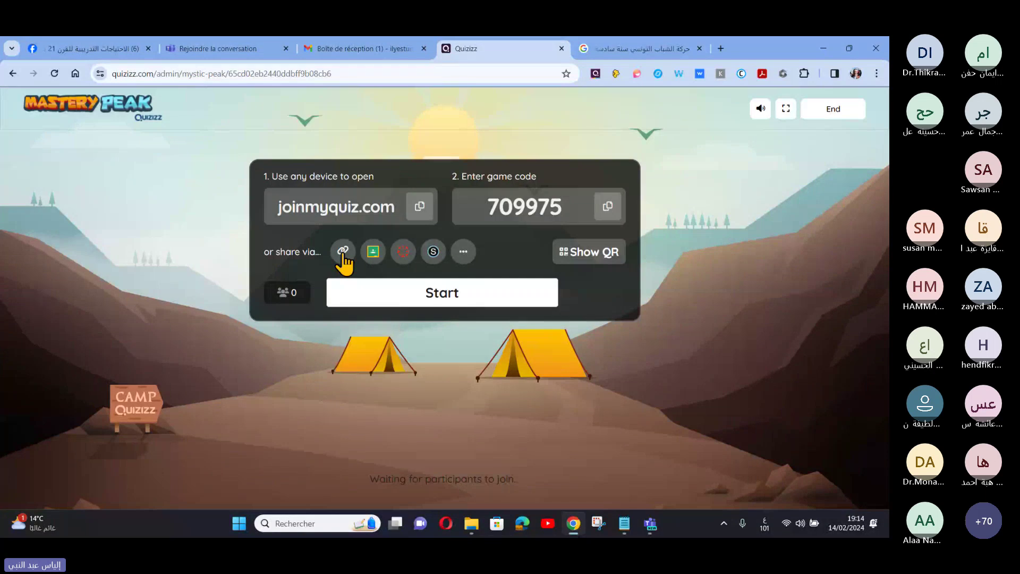
{"action": "left_click", "coordinate": [344, 260]}
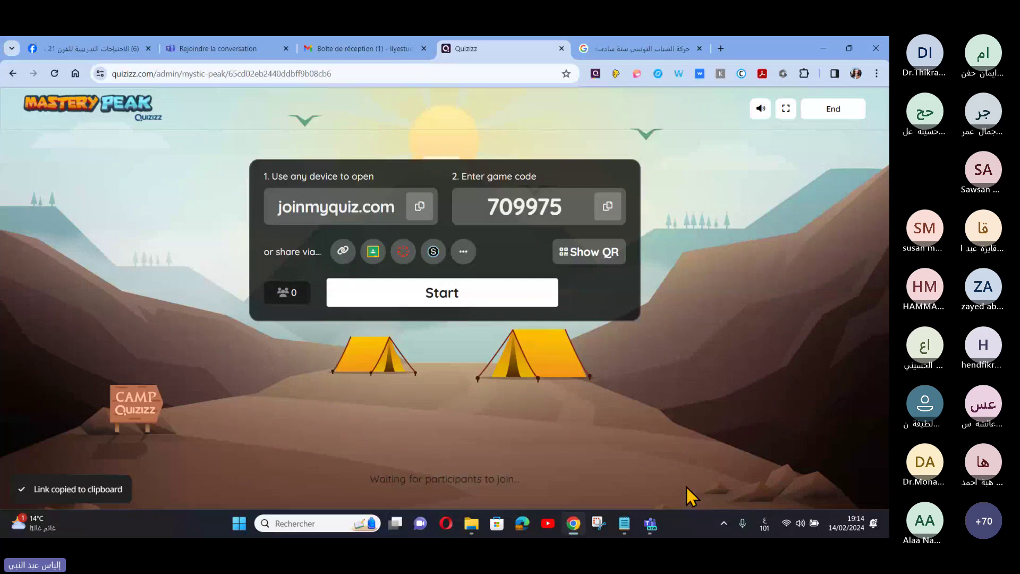
- Switch to the Microsoft Teams meeting and post the copied game join link in the meeting conversation
{"action": "key", "text": "alt+Tab"}
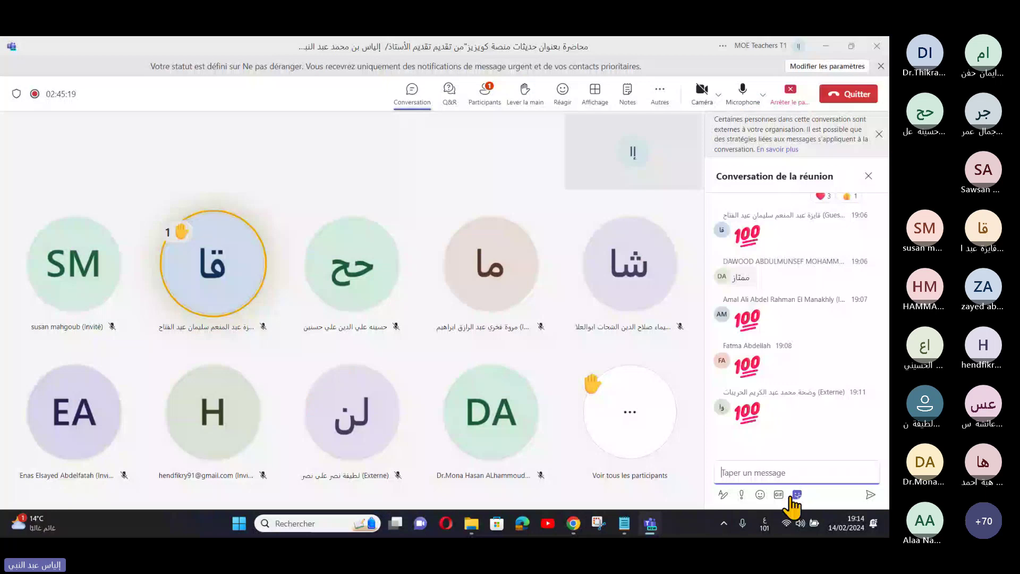
{"action": "right_click", "coordinate": [761, 473]}
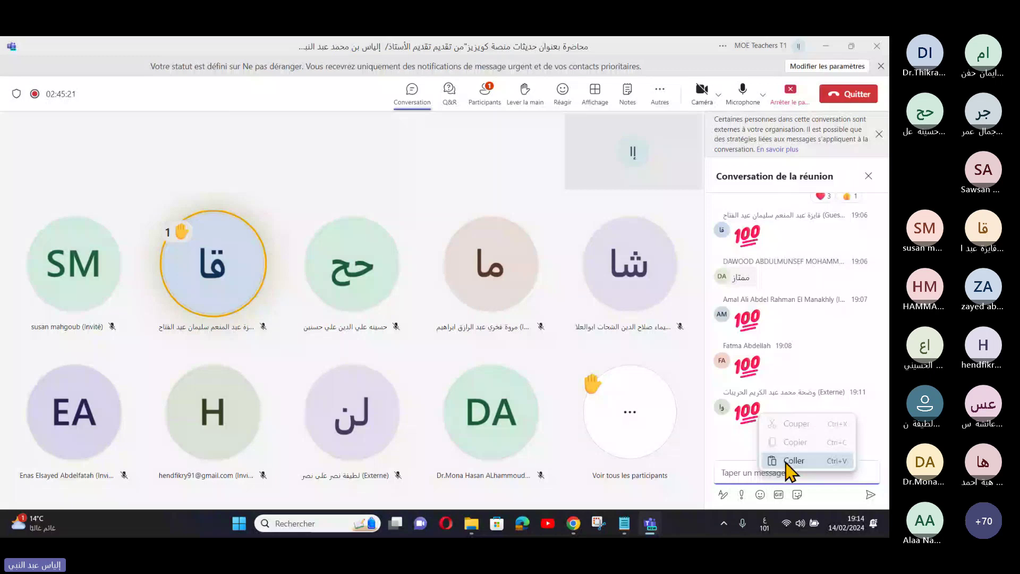
{"action": "left_click", "coordinate": [792, 461]}
{"action": "key", "text": "Return"}
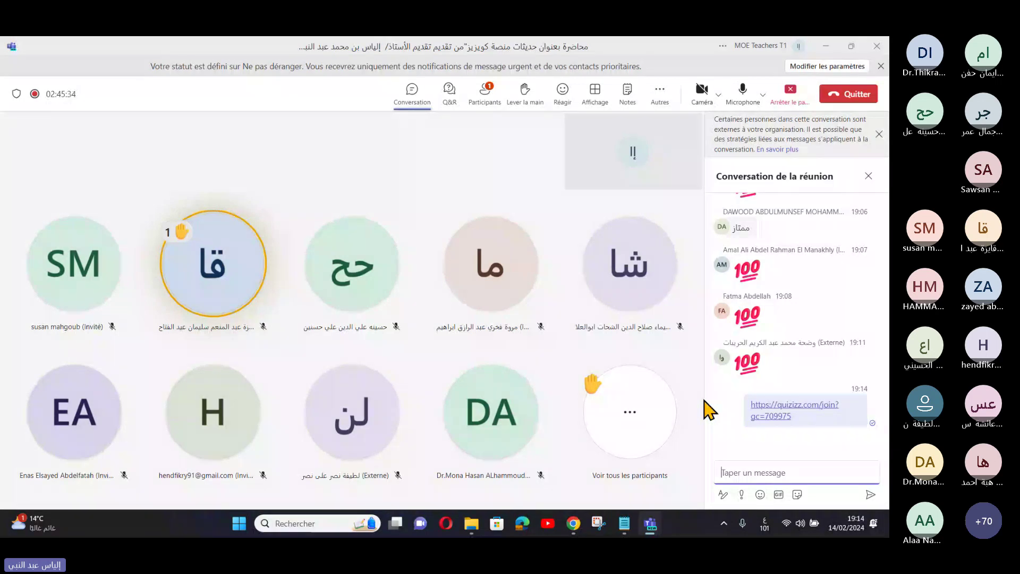
- Switch back to Quizizz in Chrome and view the lobby's Google Classroom sharing option and join QR code
{"action": "left_click", "coordinate": [574, 526]}
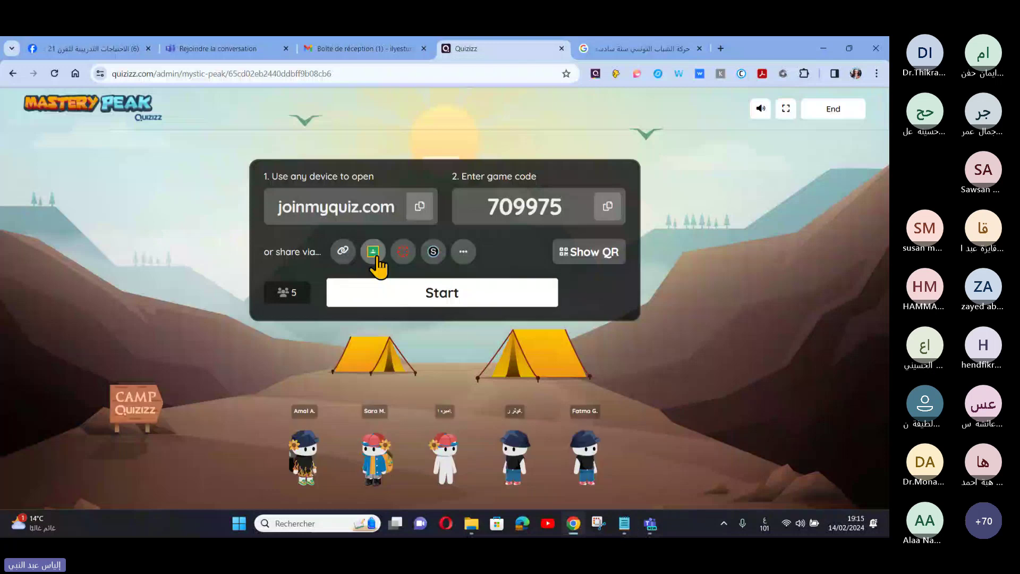
{"action": "left_click", "coordinate": [373, 252]}
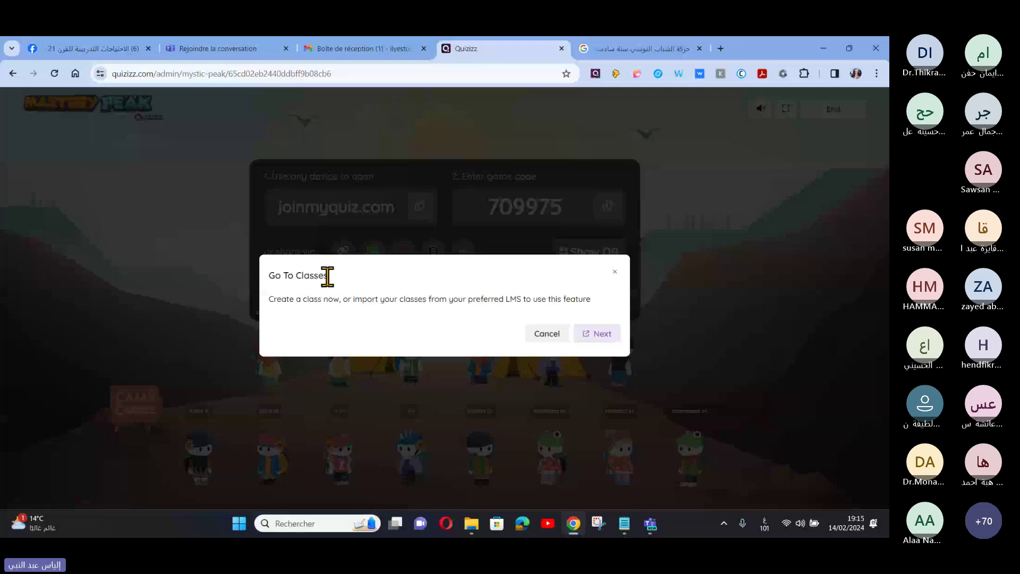
{"action": "left_click", "coordinate": [615, 271]}
{"action": "left_click", "coordinate": [604, 263]}
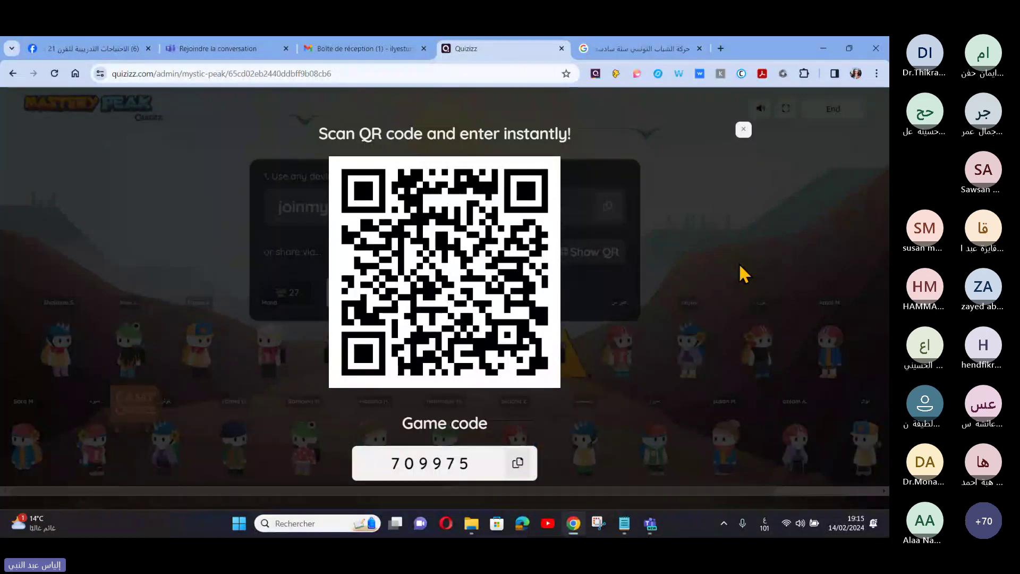
{"action": "left_click", "coordinate": [743, 129]}
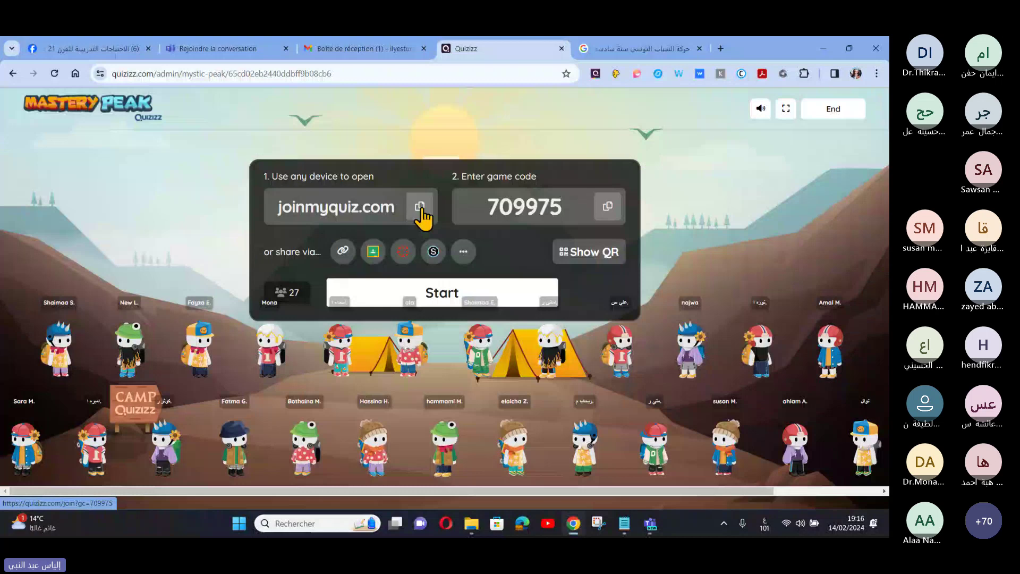
- Open the participant join page in its own tab, compare it with the host lobby, and close it
{"action": "left_click", "coordinate": [343, 215]}
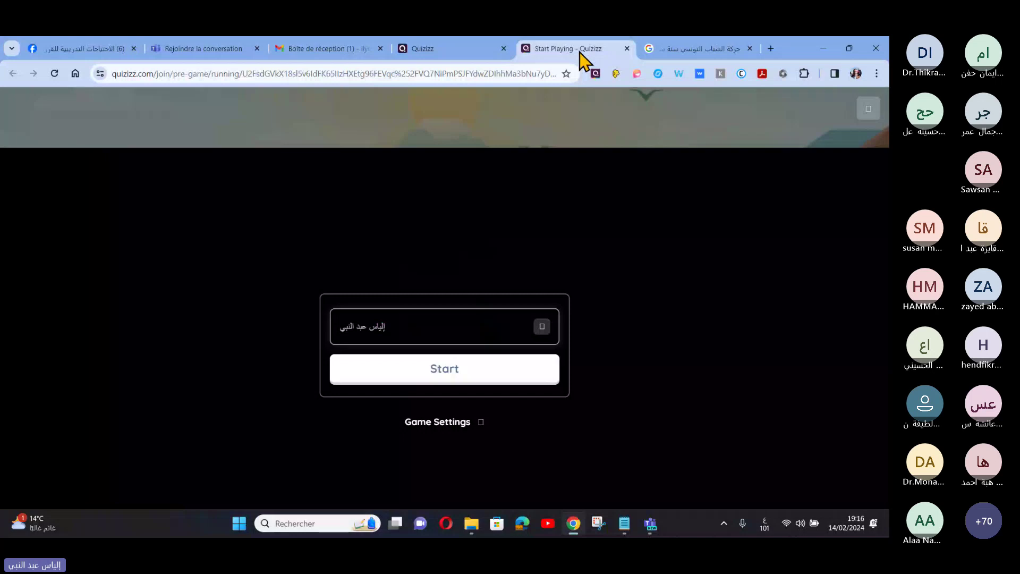
{"action": "key", "text": "ctrl+Page_Up"}
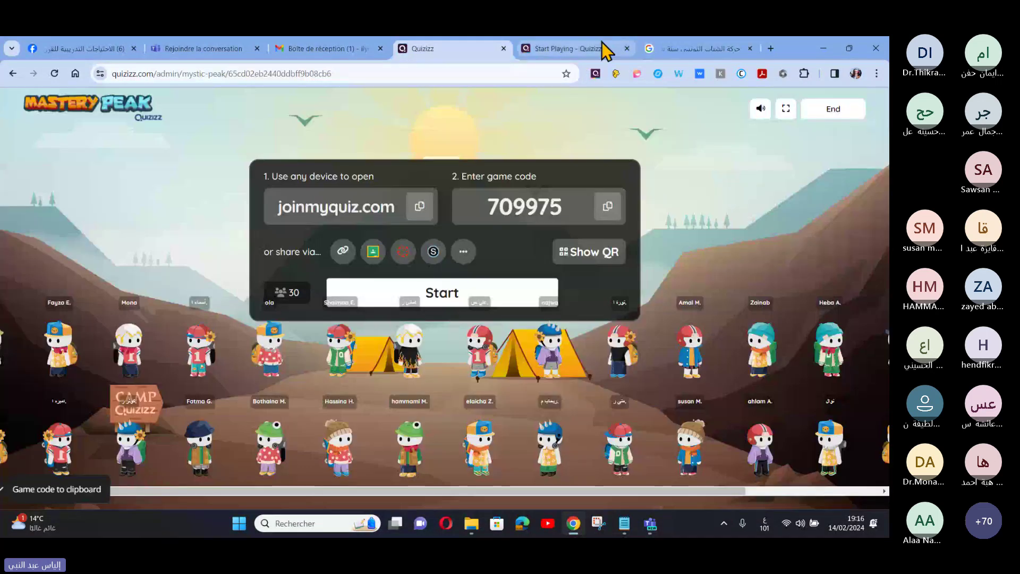
{"action": "left_click", "coordinate": [603, 46]}
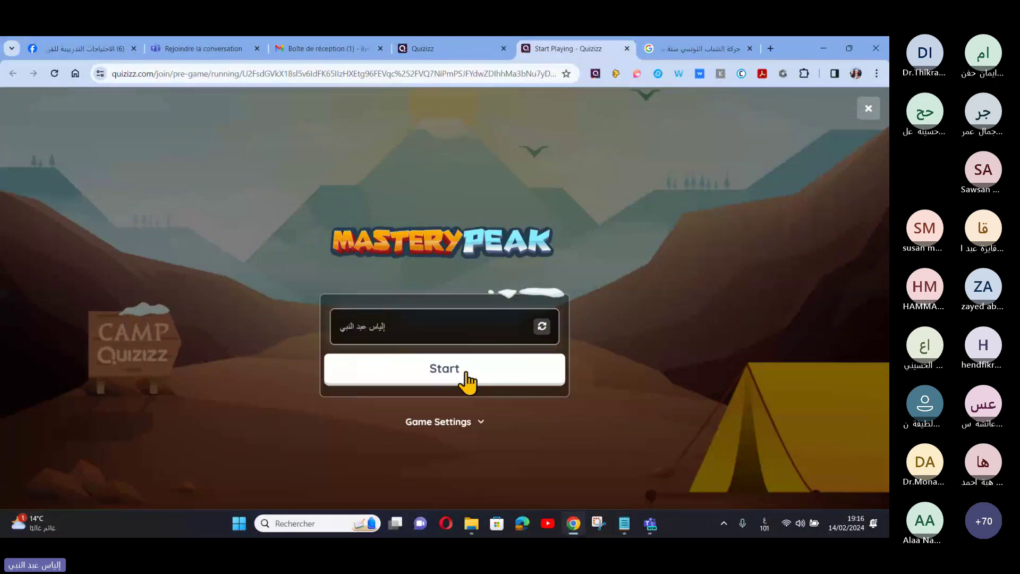
{"action": "left_click", "coordinate": [627, 48]}
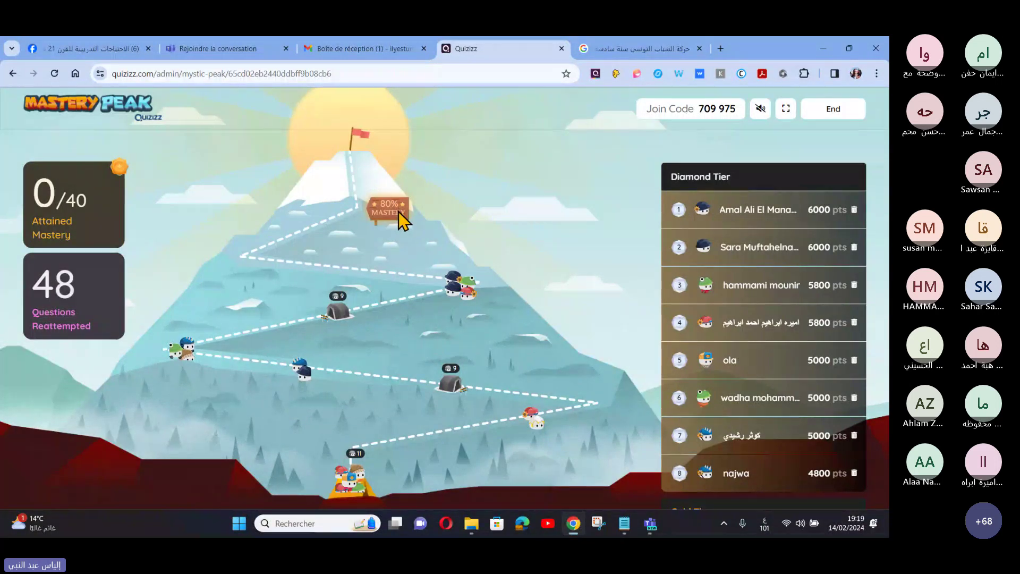
- Examine the players' progress on the mountain and the tier rankings in the live game leaderboard
{"action": "mouse_move", "coordinate": [462, 292]}
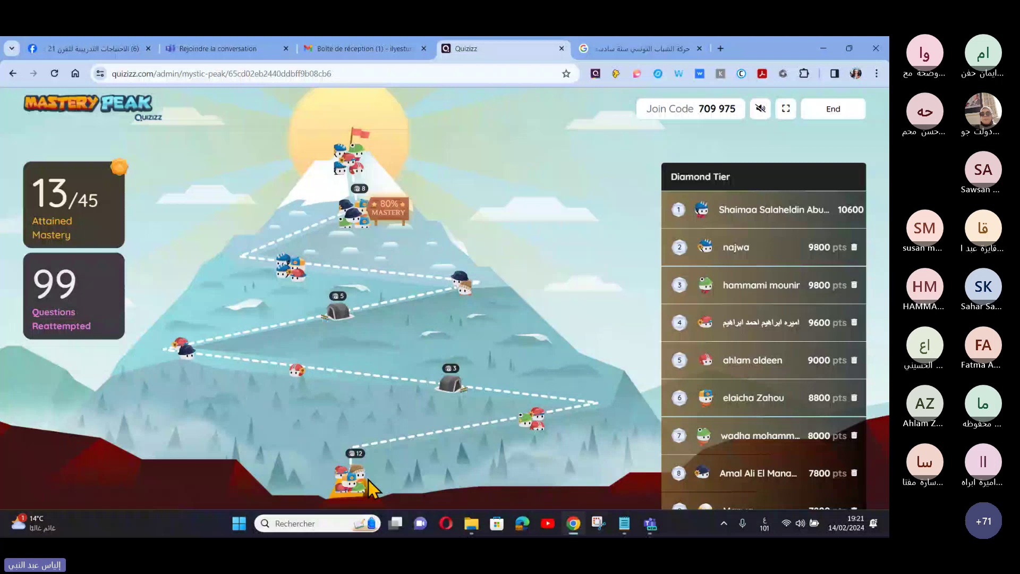
{"action": "scroll", "coordinate": [791, 318], "scroll_direction": "down", "scroll_amount": 2}
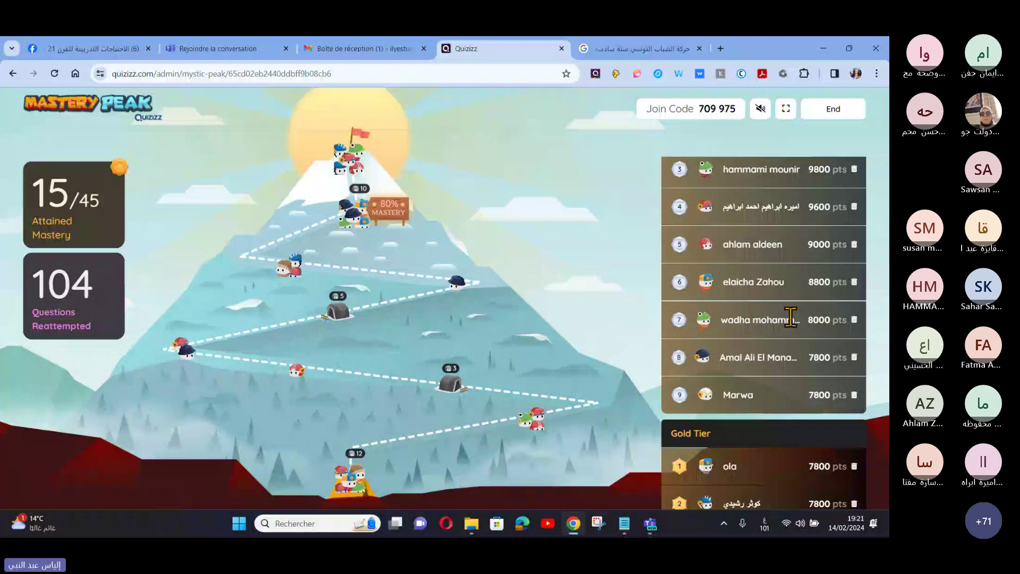
{"action": "scroll", "coordinate": [776, 377], "scroll_direction": "down", "scroll_amount": 3}
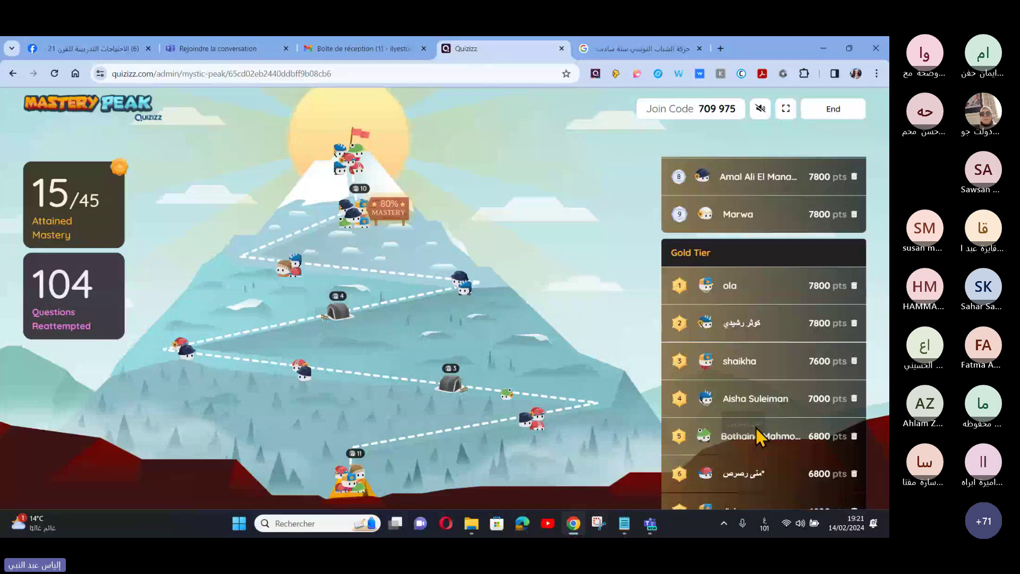
{"action": "scroll", "coordinate": [756, 426], "scroll_direction": "up", "scroll_amount": 2}
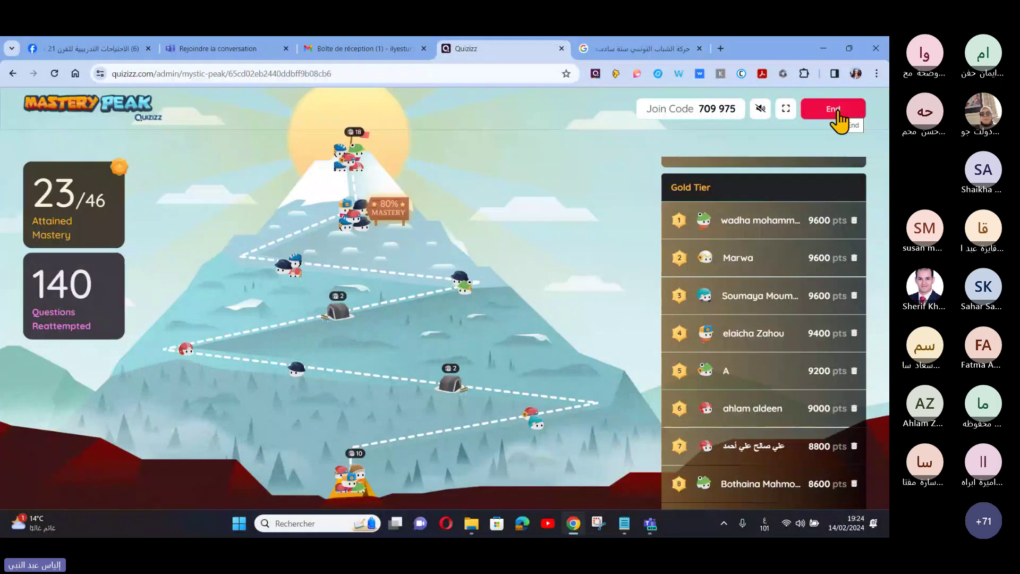
- End the live Mastery Peak game for all players, including those who have not finished
{"action": "left_click", "coordinate": [839, 110]}
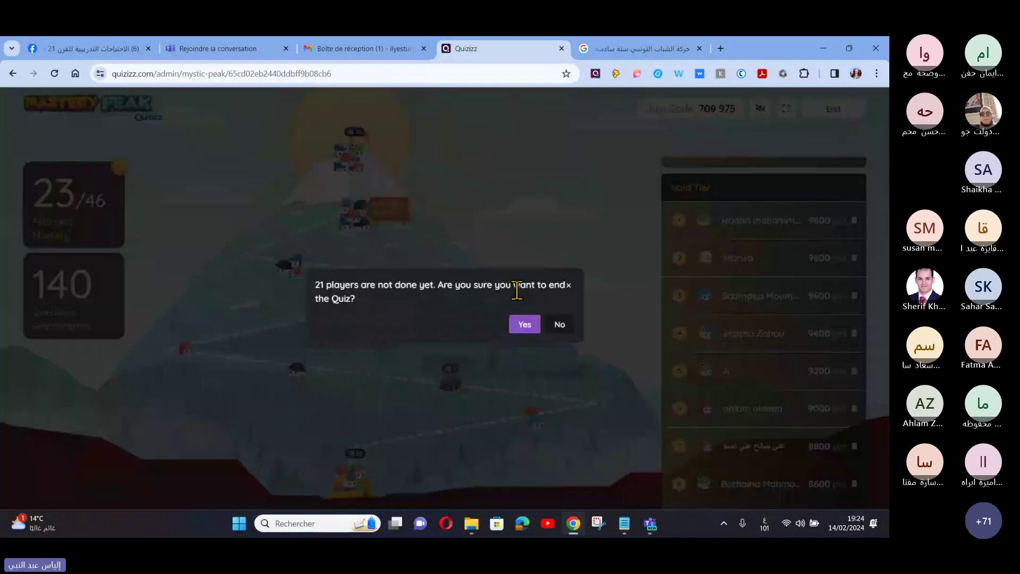
{"action": "left_click", "coordinate": [524, 325]}
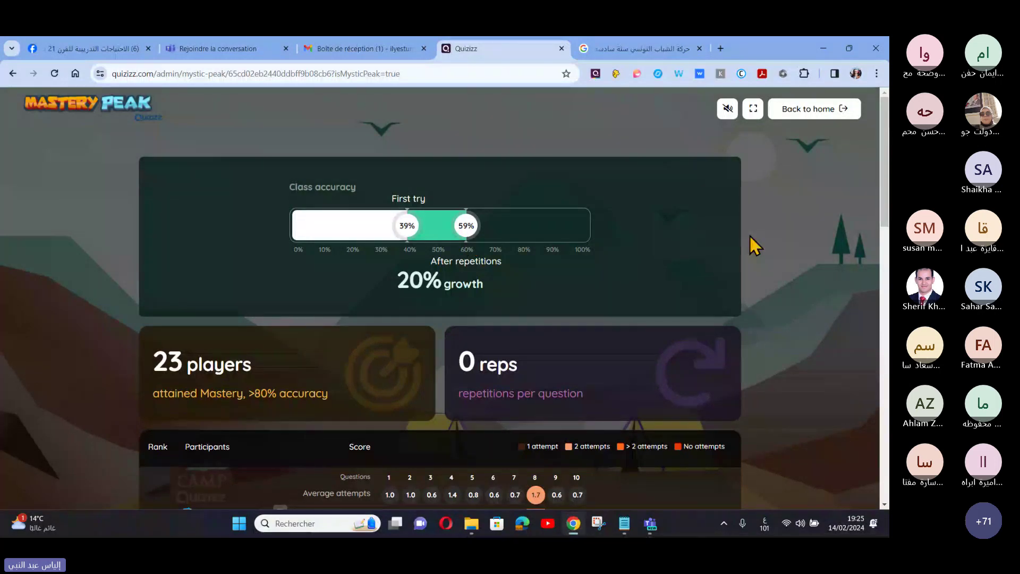
- Examine the game's class accuracy growth, participant ranking and the number of attempts per question in the final results
{"action": "scroll", "coordinate": [750, 235], "scroll_direction": "down", "scroll_amount": 1}
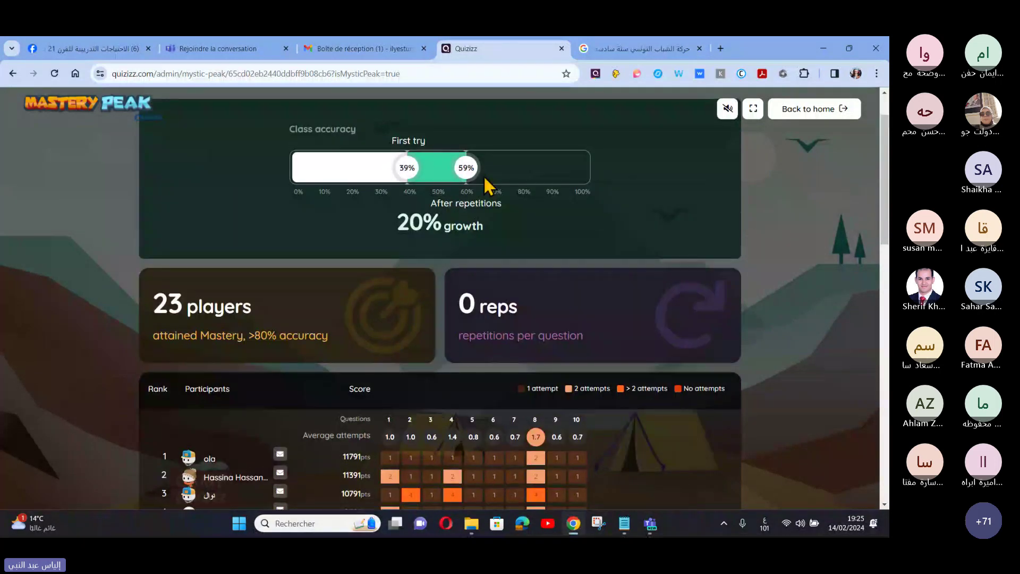
{"action": "scroll", "coordinate": [544, 201], "scroll_direction": "down", "scroll_amount": 2}
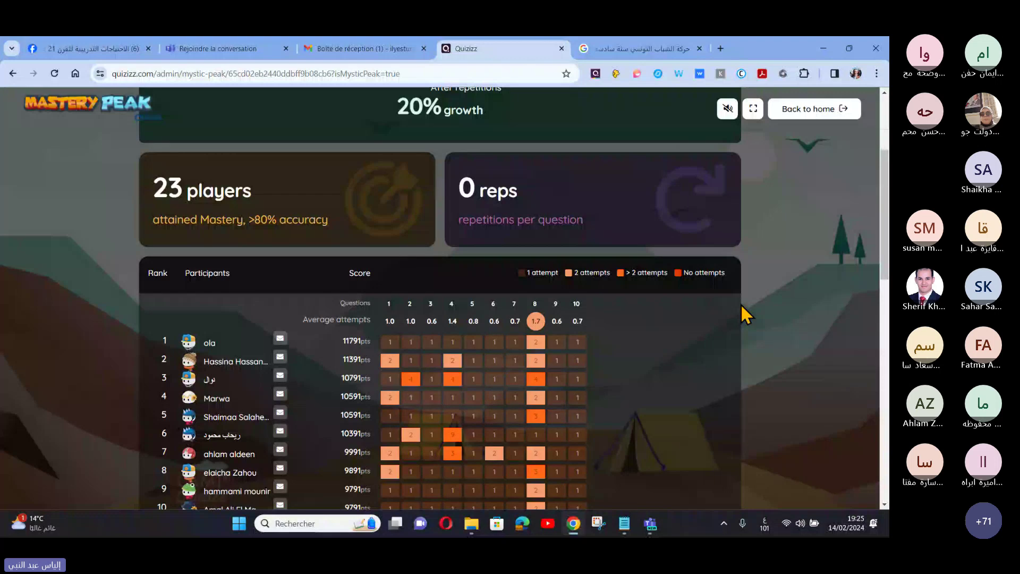
{"action": "scroll", "coordinate": [741, 304], "scroll_direction": "down", "scroll_amount": 3}
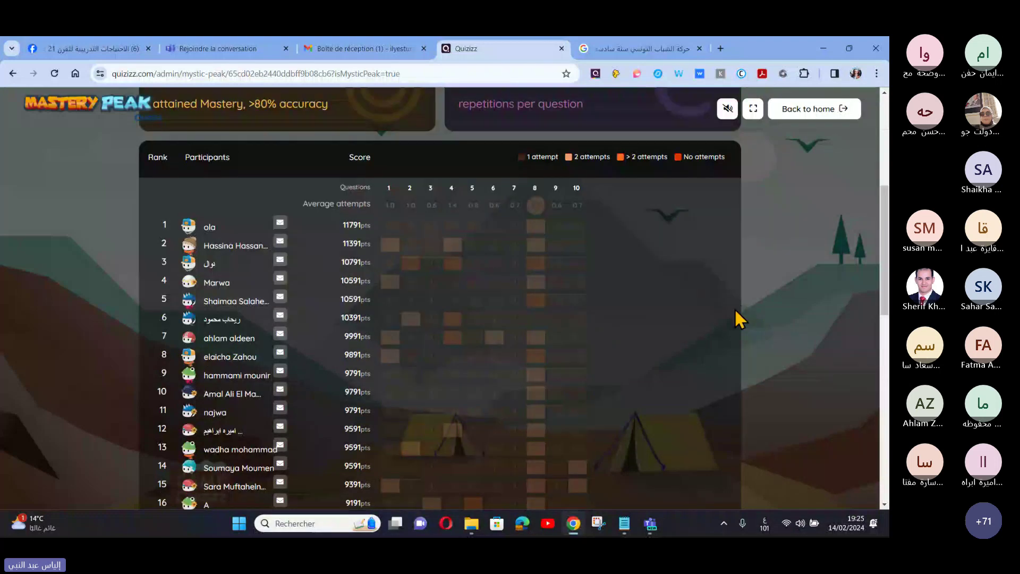
{"action": "scroll", "coordinate": [366, 199], "scroll_direction": "up", "scroll_amount": 1}
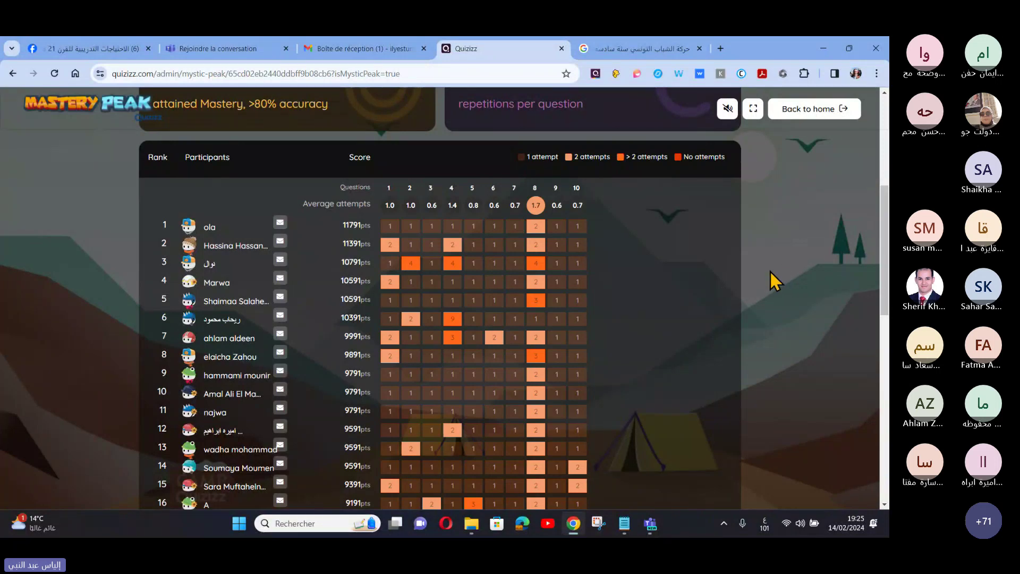
{"action": "scroll", "coordinate": [770, 270], "scroll_direction": "up", "scroll_amount": 3}
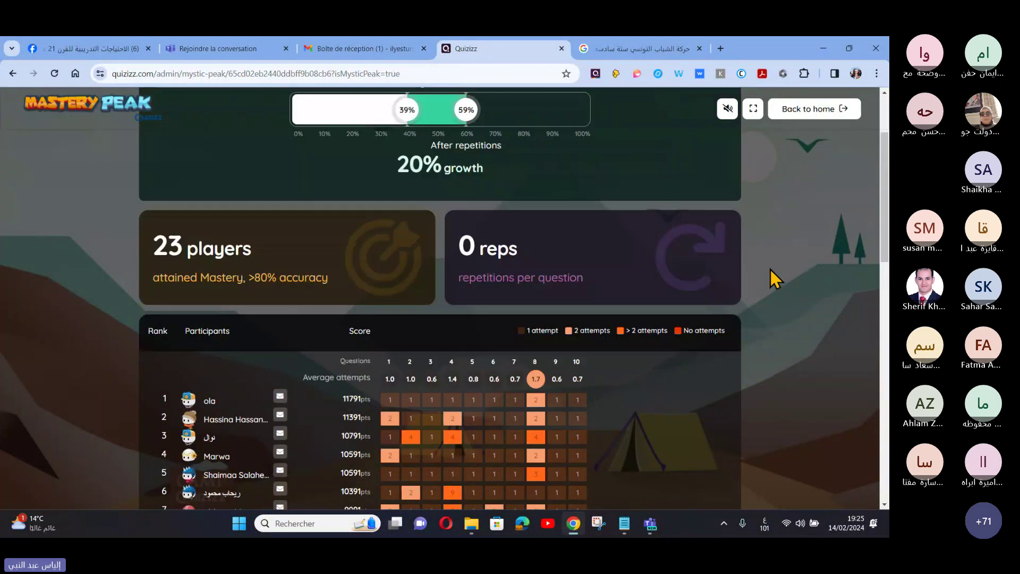
{"action": "scroll", "coordinate": [185, 225], "scroll_direction": "down", "scroll_amount": 5}
{"action": "scroll", "coordinate": [185, 225], "scroll_direction": "down", "scroll_amount": 4}
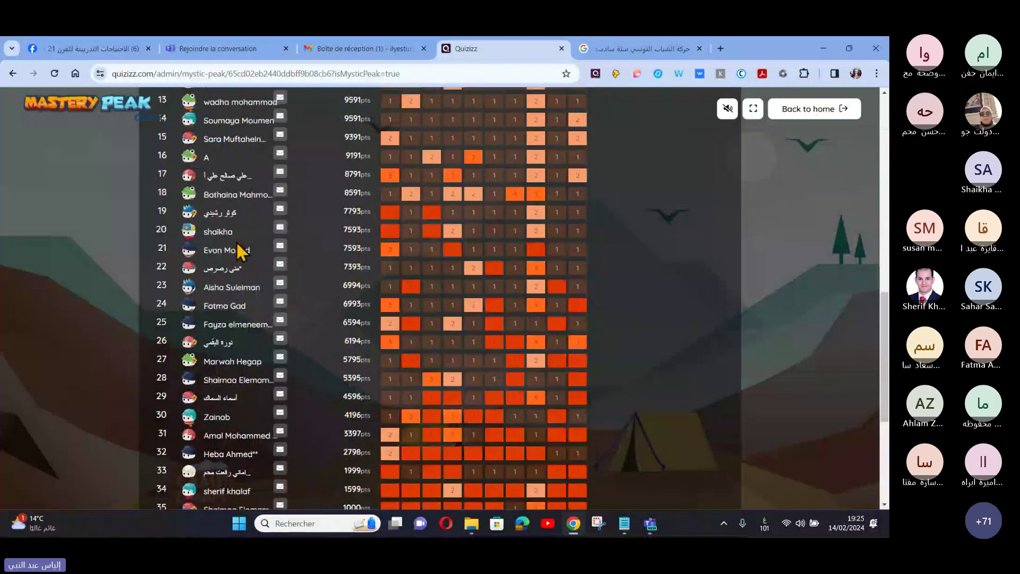
{"action": "scroll", "coordinate": [241, 251], "scroll_direction": "down", "scroll_amount": 1}
{"action": "scroll", "coordinate": [655, 368], "scroll_direction": "up", "scroll_amount": 8}
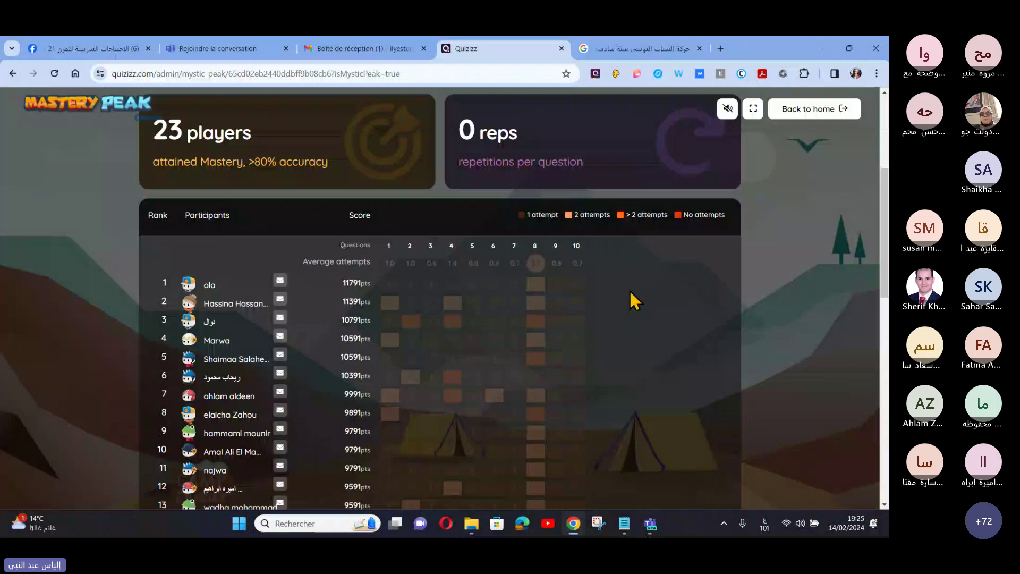
{"action": "scroll", "coordinate": [629, 289], "scroll_direction": "down", "scroll_amount": 1}
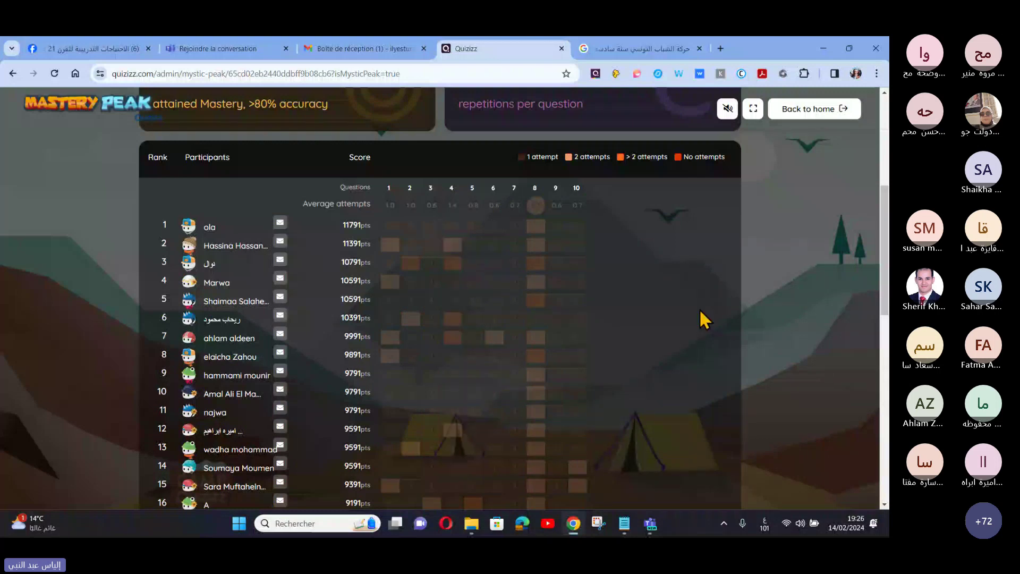
{"action": "scroll", "coordinate": [702, 319], "scroll_direction": "down", "scroll_amount": 1}
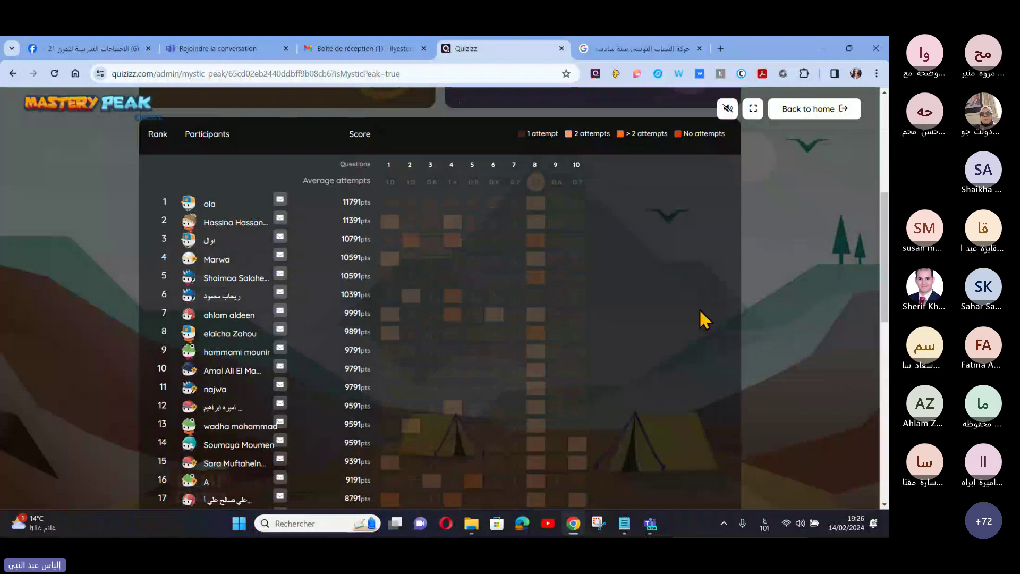
- Leave the game results, go to the reports list and download the Feb 14 أسرار quizizz live report as an Excel file
{"action": "key", "text": "alt+Left"}
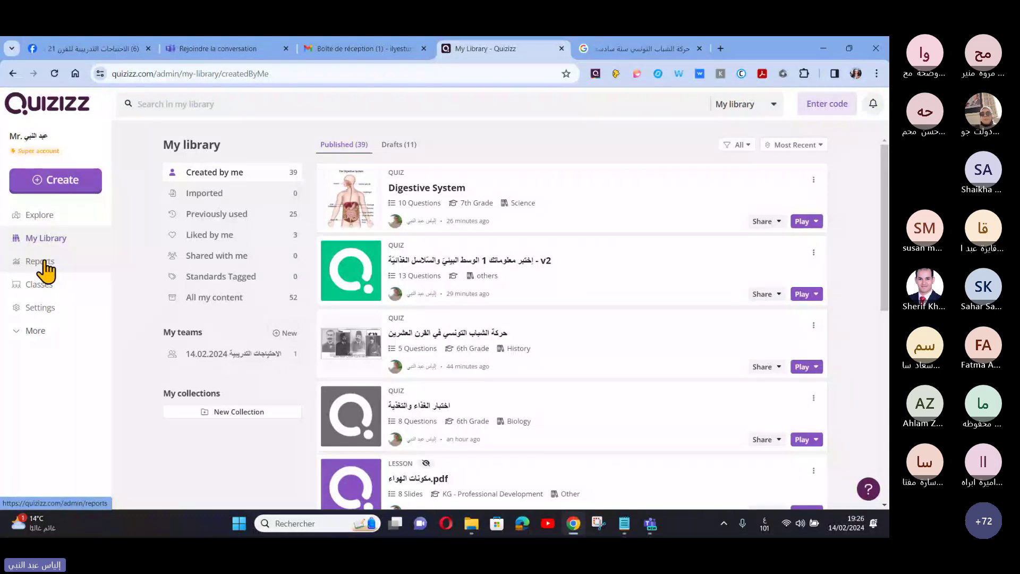
{"action": "left_click", "coordinate": [33, 271]}
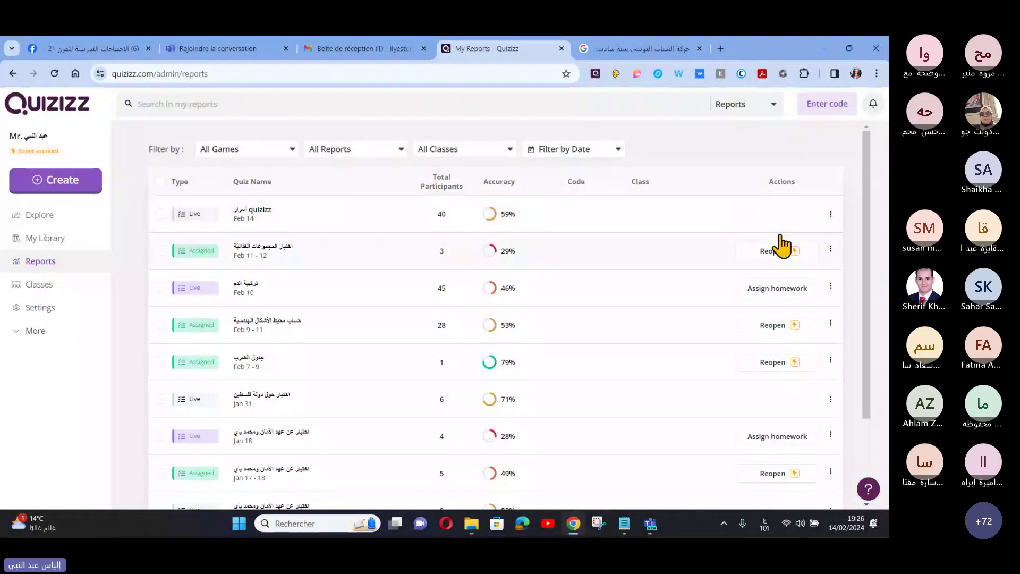
{"action": "left_click", "coordinate": [831, 214]}
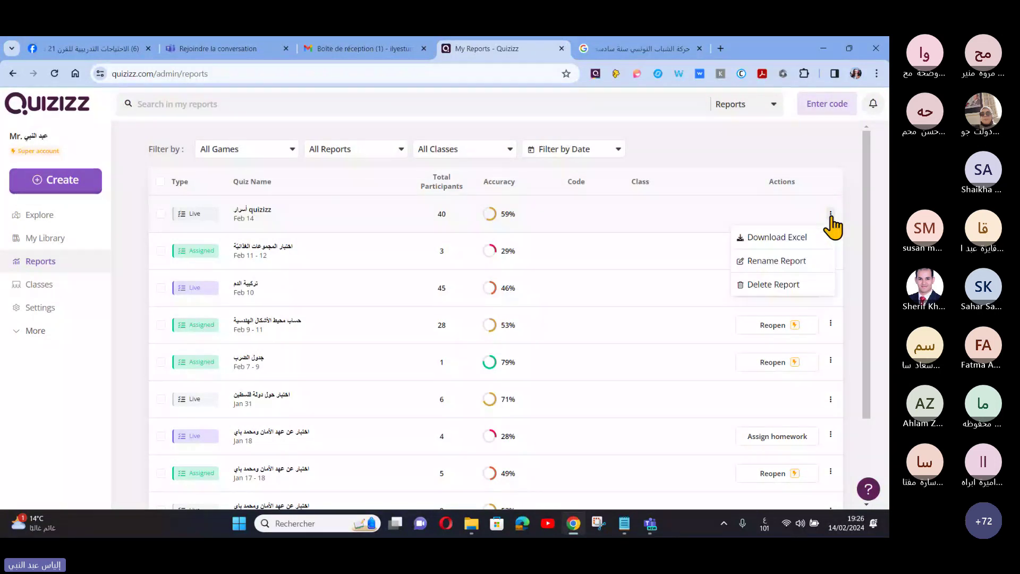
{"action": "left_click", "coordinate": [777, 240]}
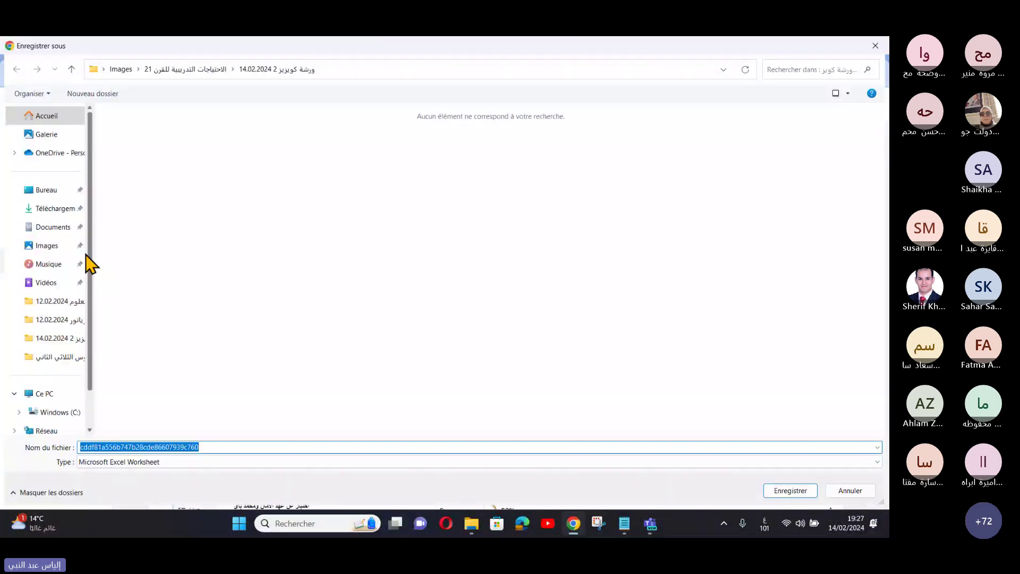
{"action": "left_click", "coordinate": [786, 491]}
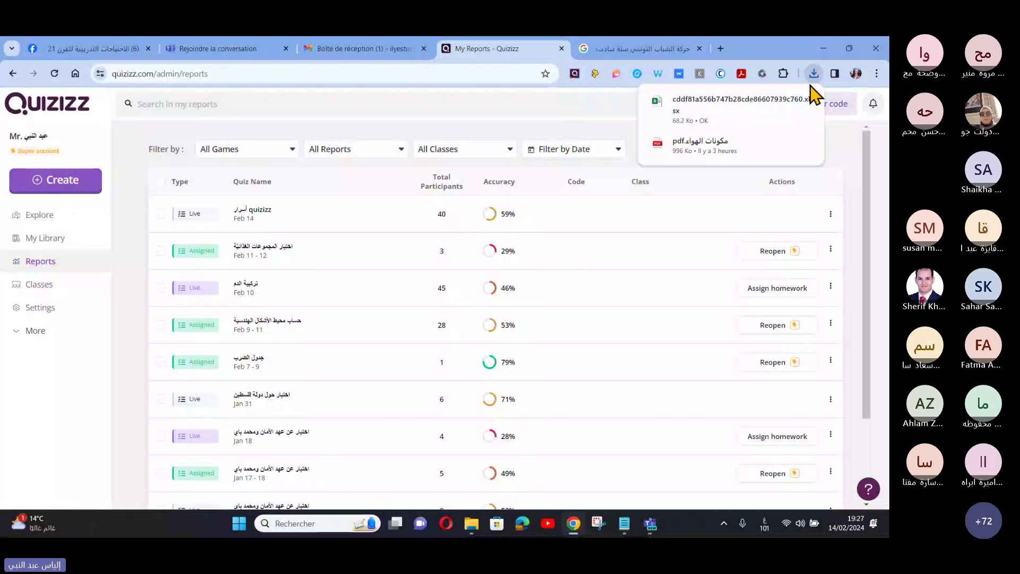
- Open the downloaded report in Excel, look over its question overview and enable editing
{"action": "left_click", "coordinate": [664, 128]}
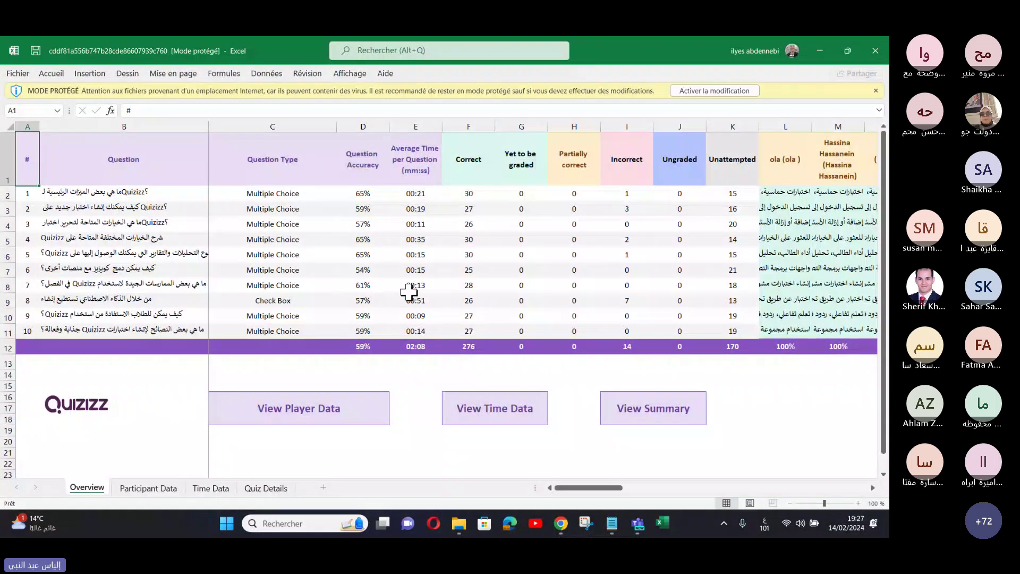
{"action": "scroll", "coordinate": [624, 303], "scroll_direction": "down", "scroll_amount": 4}
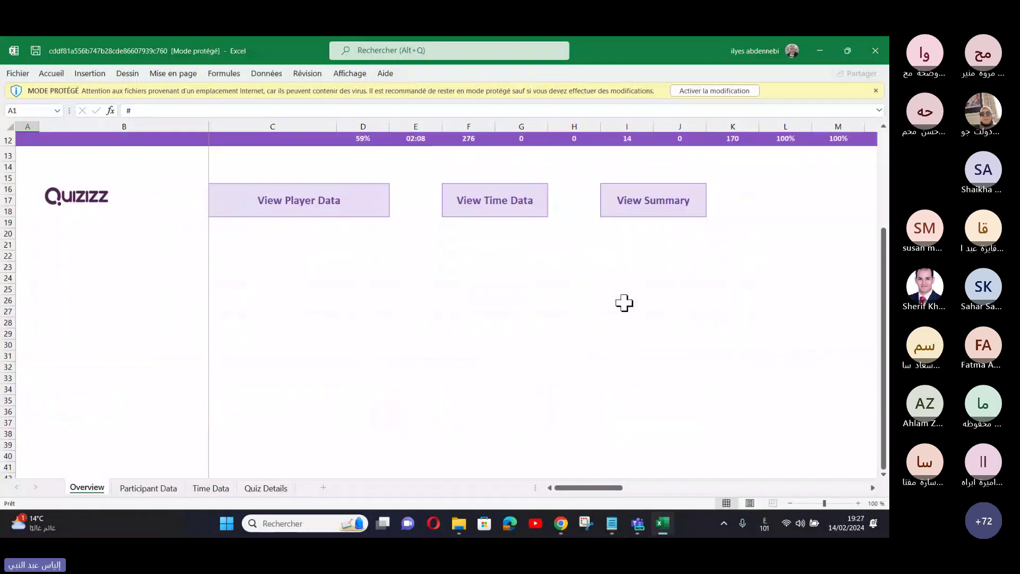
{"action": "scroll", "coordinate": [624, 303], "scroll_direction": "up", "scroll_amount": 3}
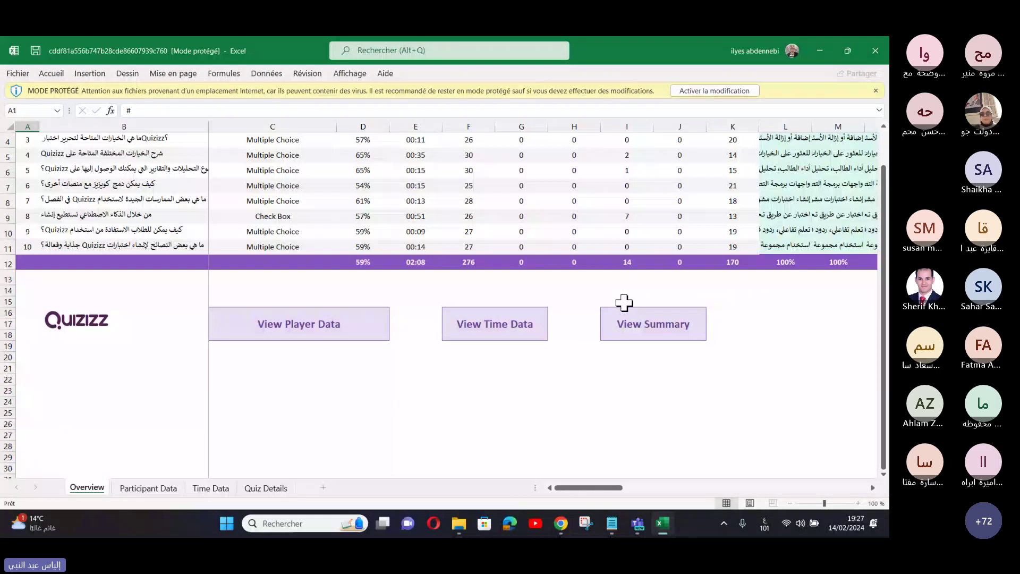
{"action": "scroll", "coordinate": [624, 303], "scroll_direction": "up", "scroll_amount": 1}
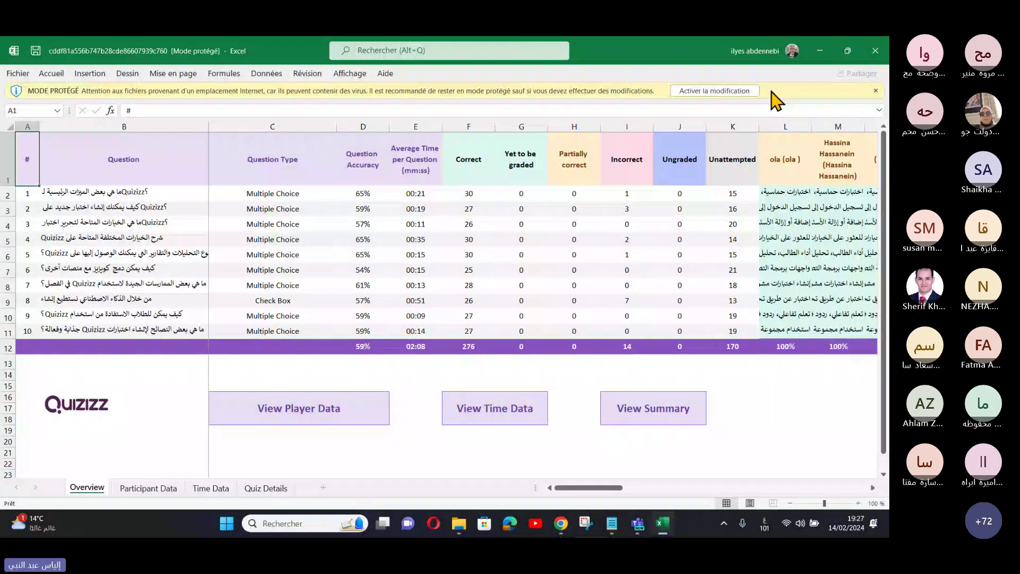
{"action": "left_click", "coordinate": [715, 91]}
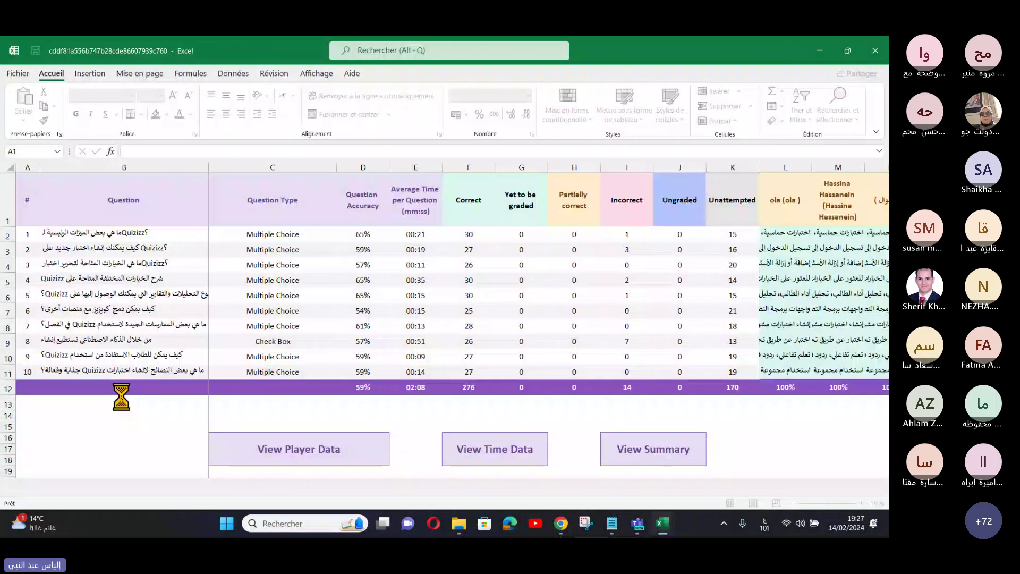
- Review the workbook's Participant Data, Time Data and Quiz Details sheets
{"action": "scroll", "coordinate": [122, 397], "scroll_direction": "down", "scroll_amount": 1}
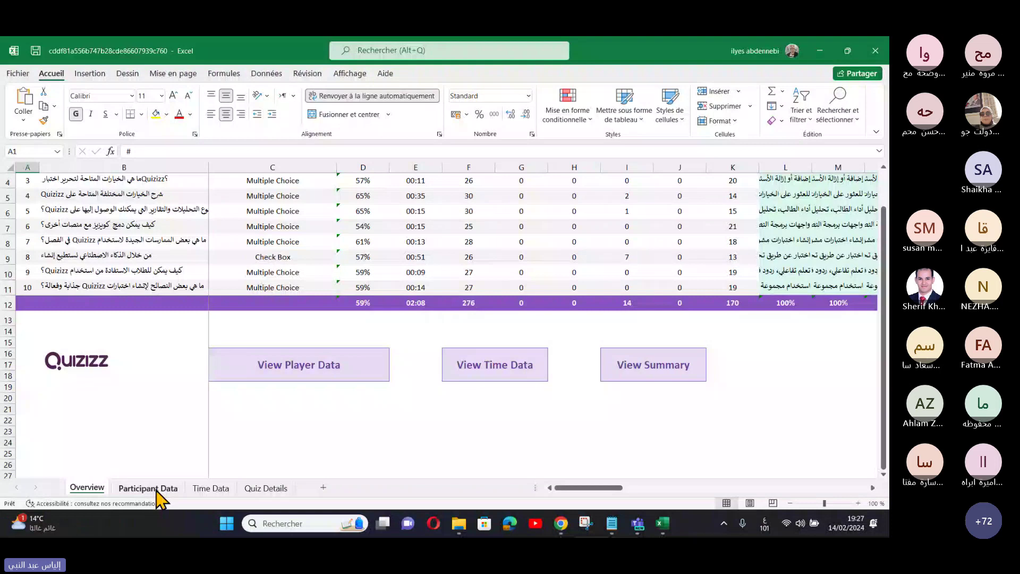
{"action": "left_click", "coordinate": [148, 488]}
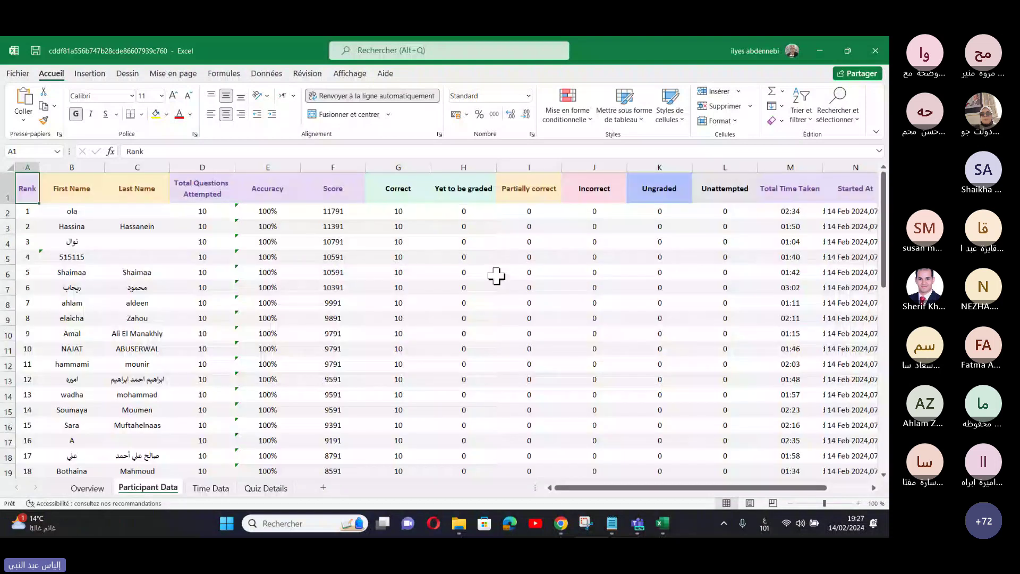
{"action": "scroll", "coordinate": [496, 275], "scroll_direction": "down", "scroll_amount": 2}
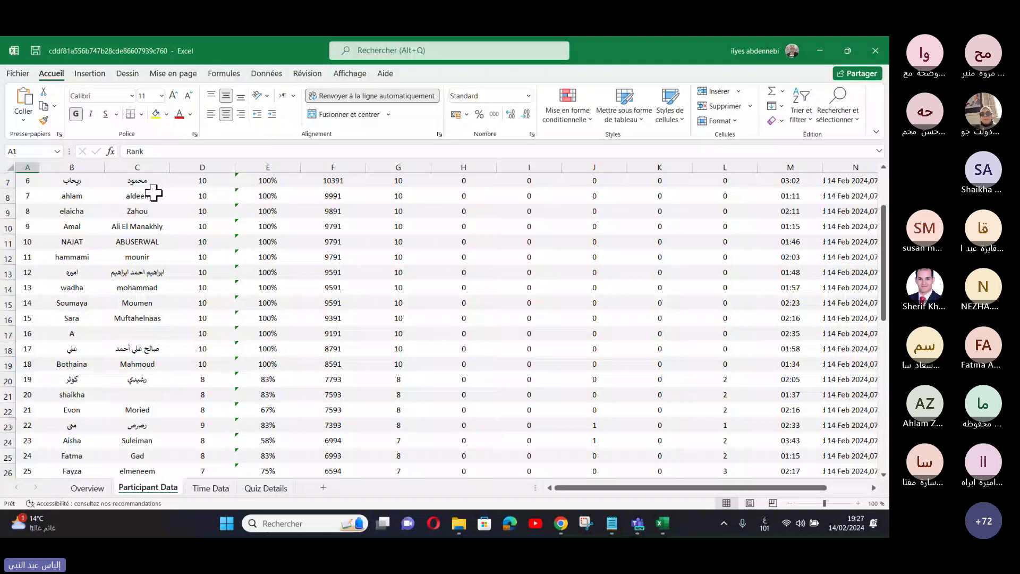
{"action": "scroll", "coordinate": [507, 341], "scroll_direction": "up", "scroll_amount": 2}
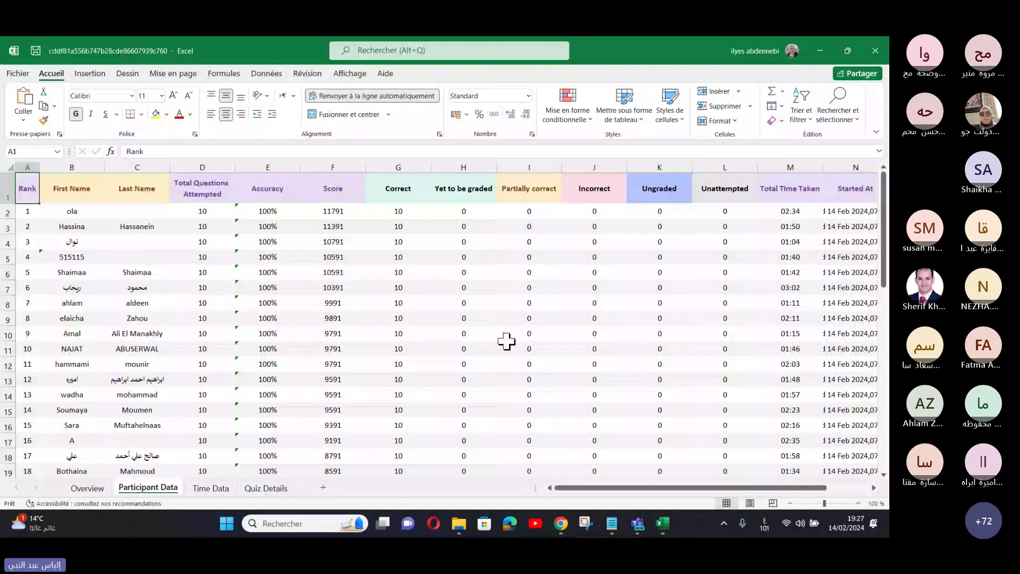
{"action": "scroll", "coordinate": [289, 230], "scroll_direction": "down", "scroll_amount": 1}
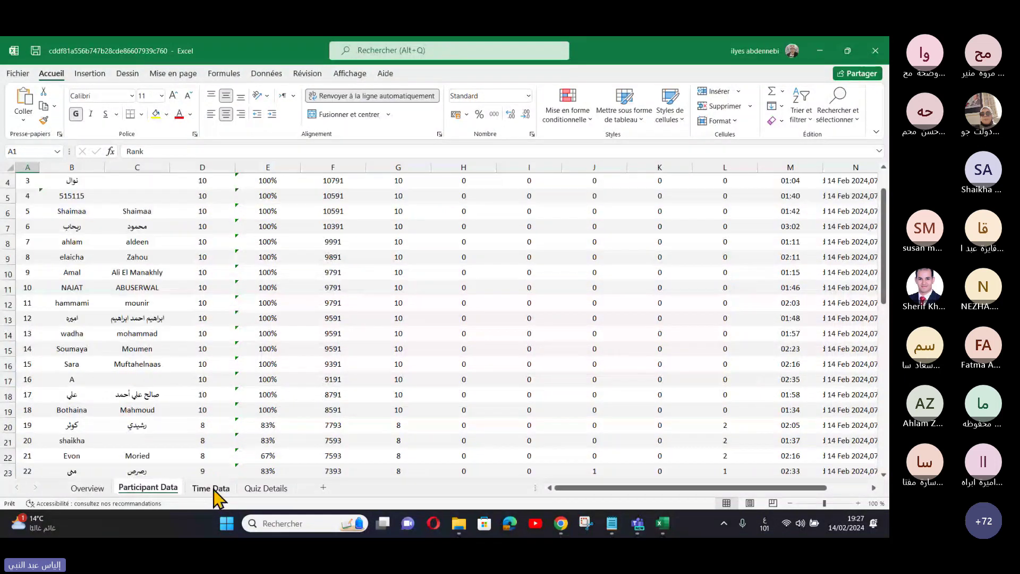
{"action": "left_click", "coordinate": [211, 488]}
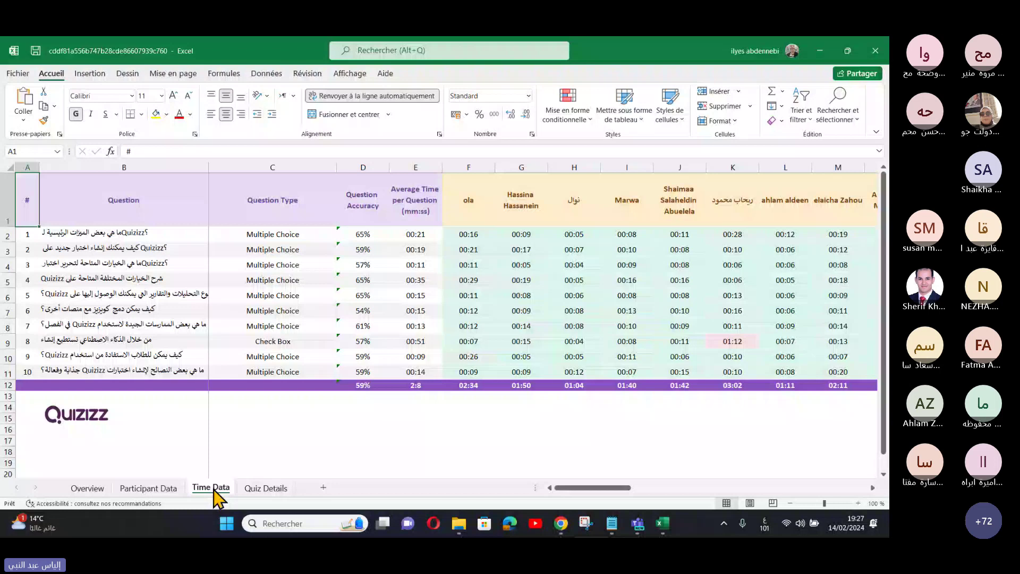
{"action": "left_click", "coordinate": [266, 488]}
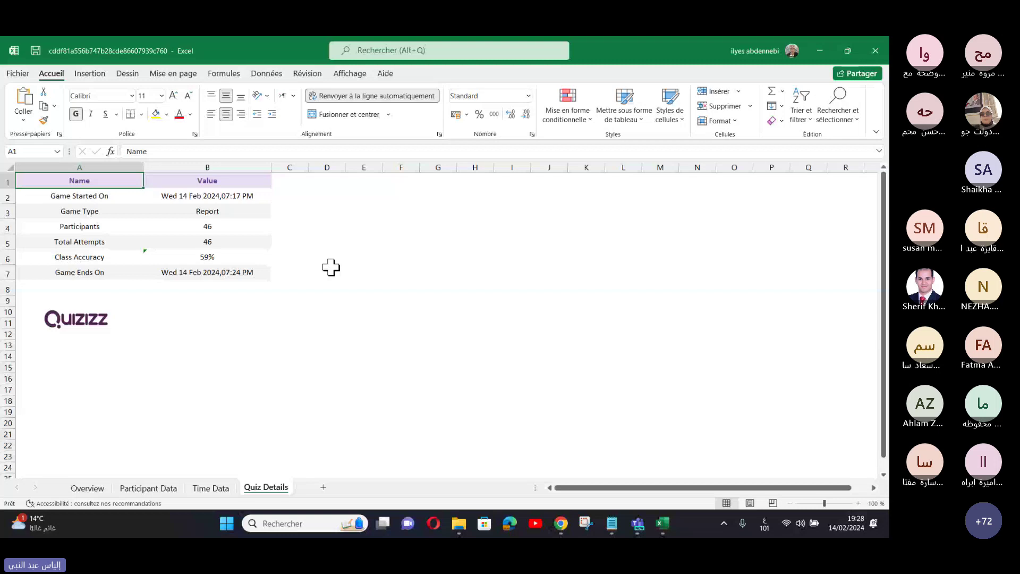
- Close the Excel workbook and view the detailed online report of the أسرار quizizz game in Quizizz
{"action": "left_click", "coordinate": [875, 51]}
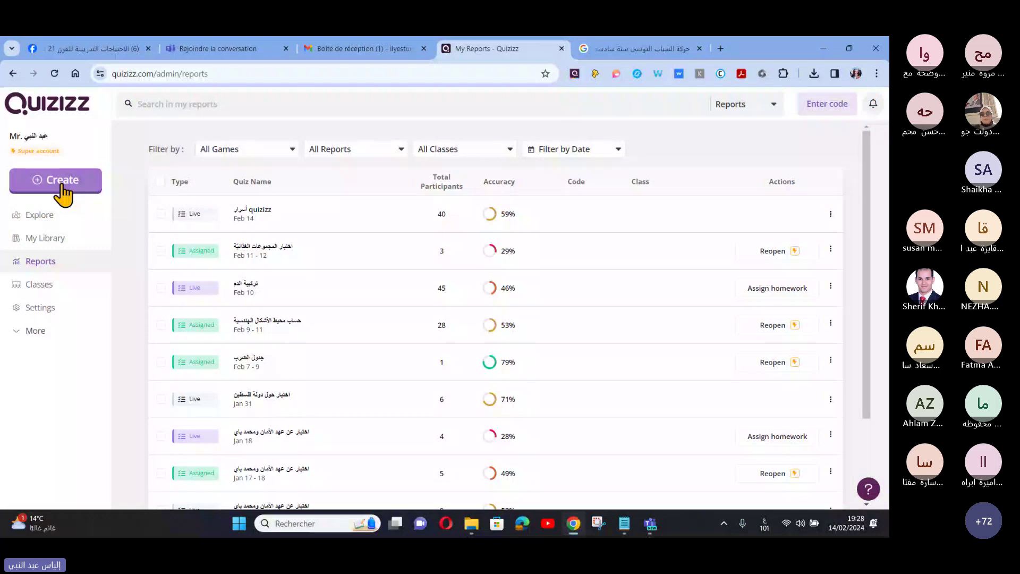
{"action": "left_click", "coordinate": [345, 218]}
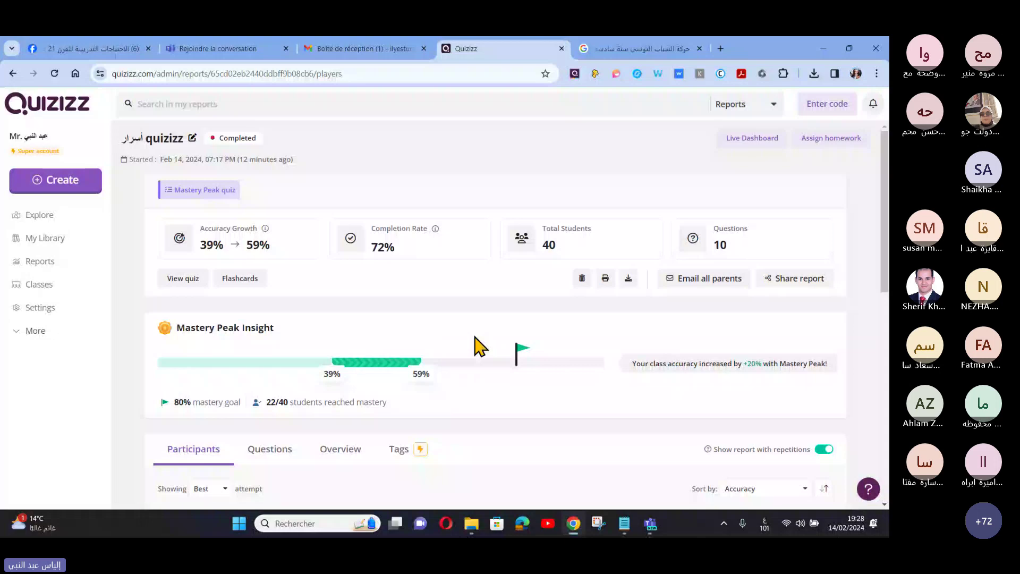
- Open the live quiz setup for the Digestive System quiz from the library and look through its game modes and settings
{"action": "left_click", "coordinate": [48, 239]}
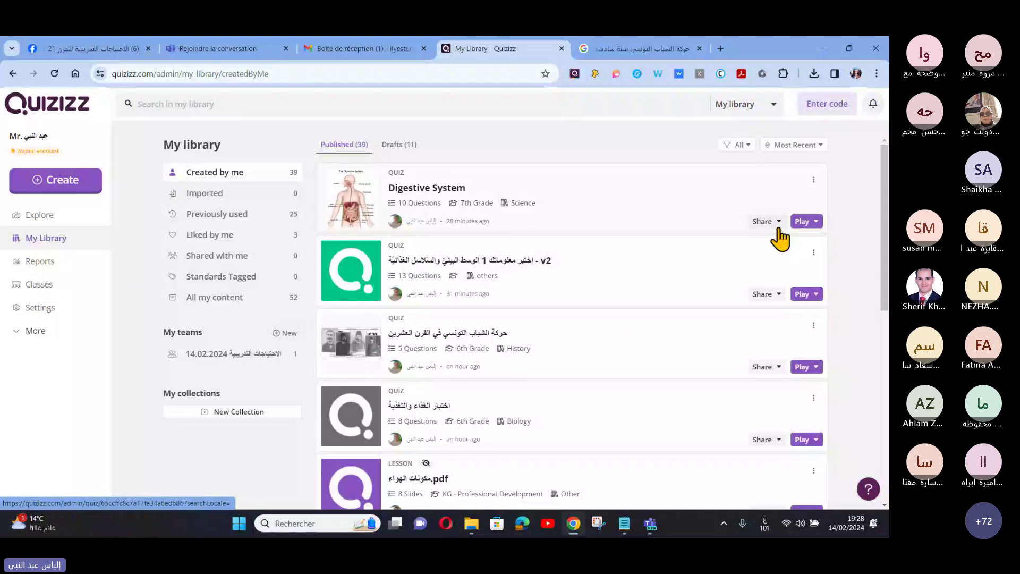
{"action": "left_click", "coordinate": [811, 223]}
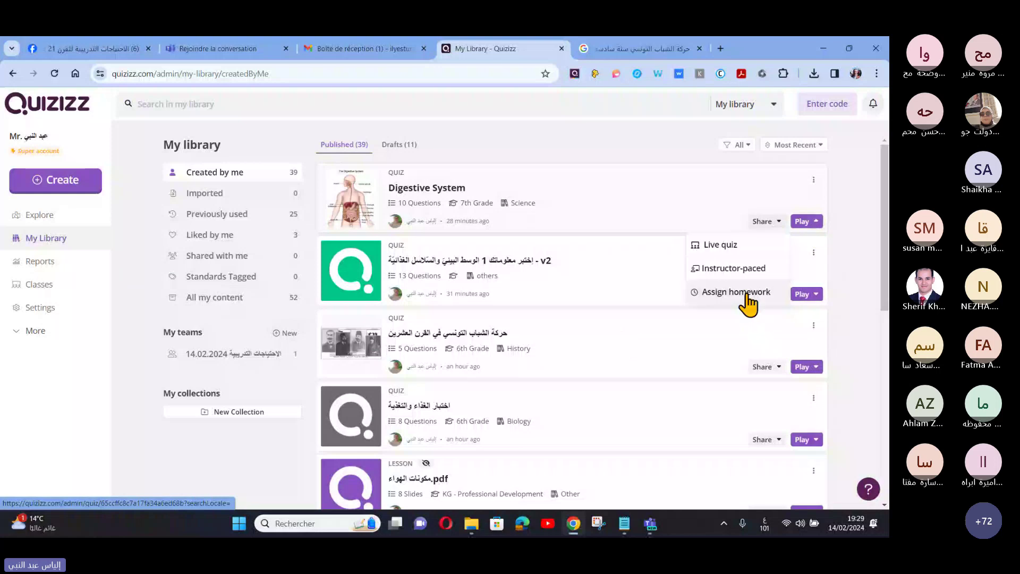
{"action": "left_click", "coordinate": [721, 246]}
{"action": "scroll", "coordinate": [681, 209], "scroll_direction": "down", "scroll_amount": 2}
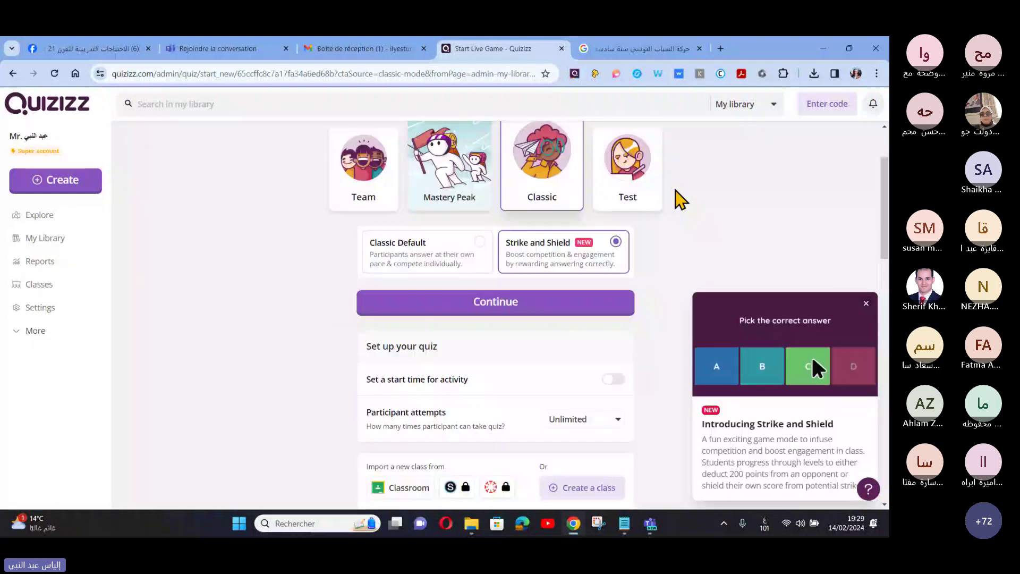
{"action": "scroll", "coordinate": [681, 201], "scroll_direction": "down", "scroll_amount": 1}
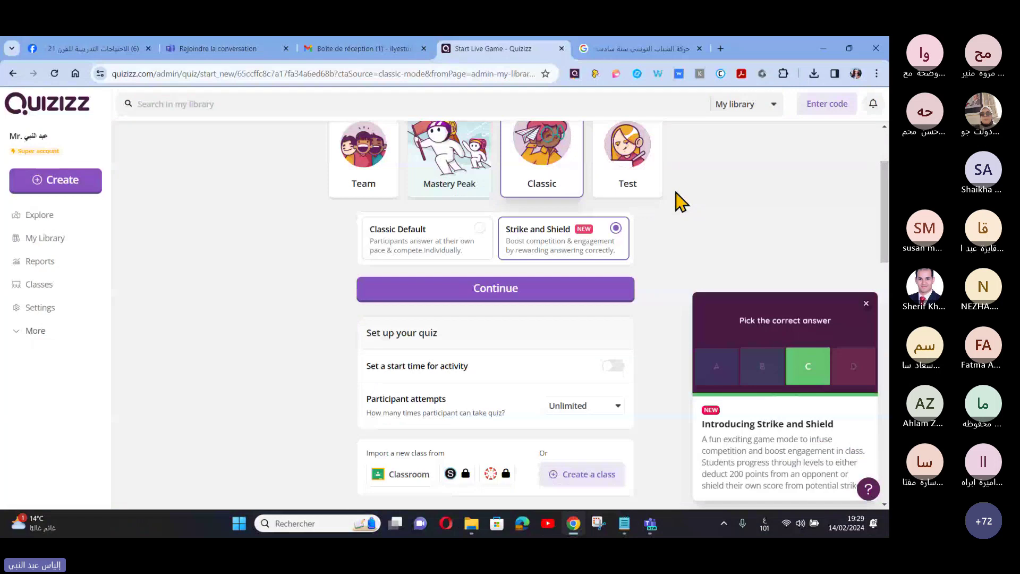
{"action": "scroll", "coordinate": [681, 201], "scroll_direction": "down", "scroll_amount": 4}
{"action": "scroll", "coordinate": [681, 201], "scroll_direction": "down", "scroll_amount": 1}
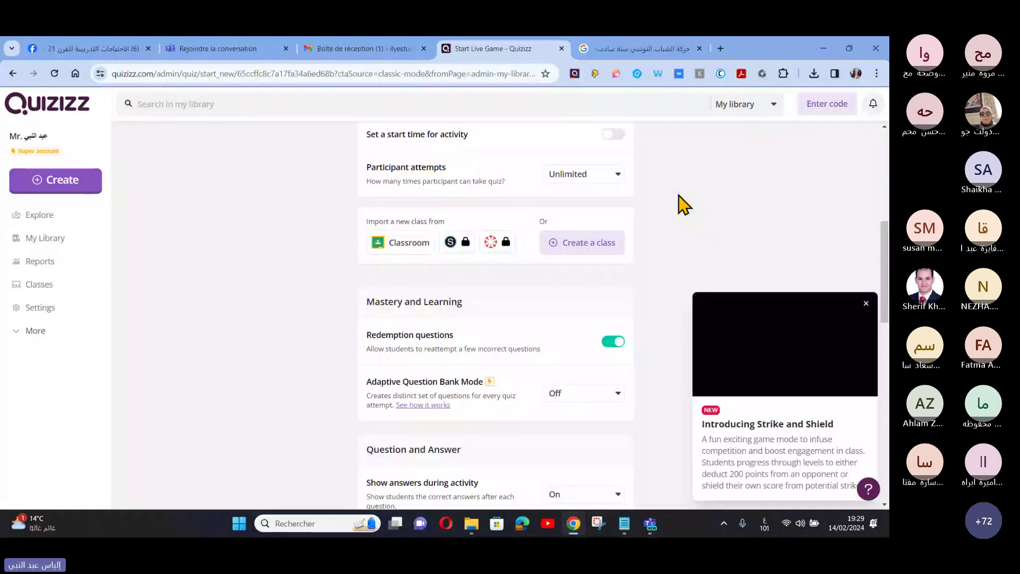
{"action": "scroll", "coordinate": [680, 201], "scroll_direction": "up", "scroll_amount": 5}
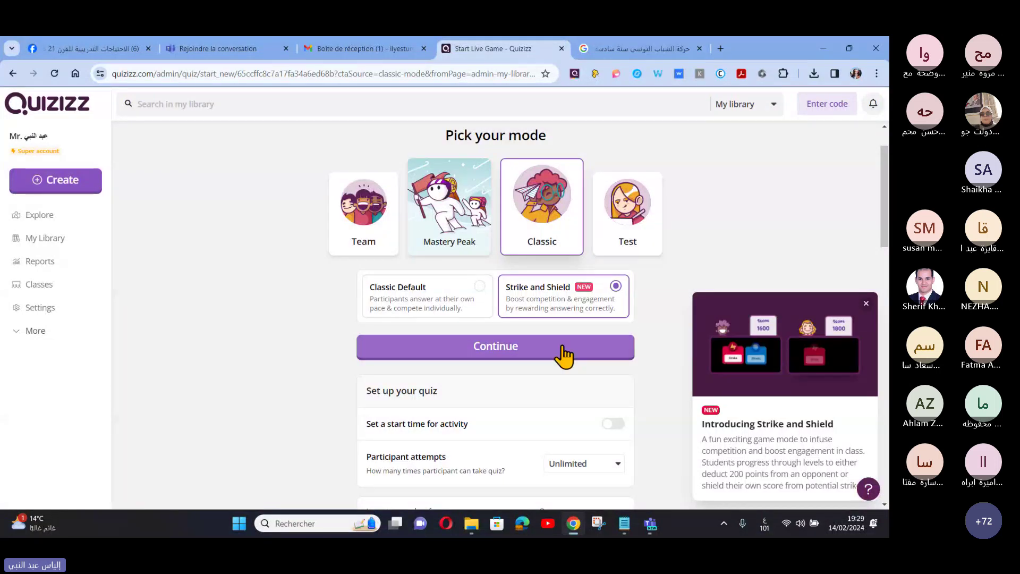
- Choose Classic Default for the Digestive System live game and review its attempts, class import and mastery settings
{"action": "left_click", "coordinate": [393, 301]}
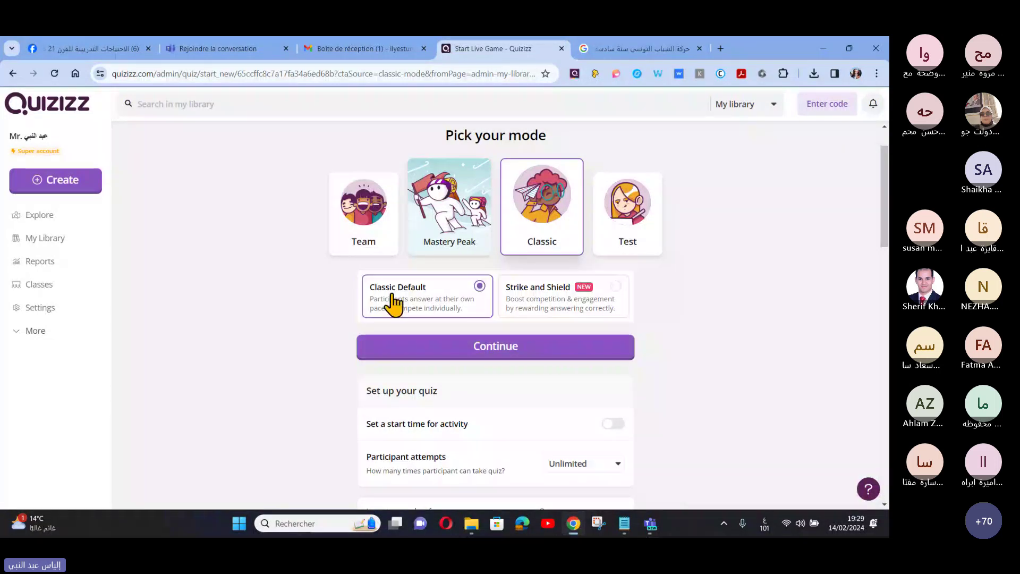
{"action": "scroll", "coordinate": [569, 356], "scroll_direction": "down", "scroll_amount": 4}
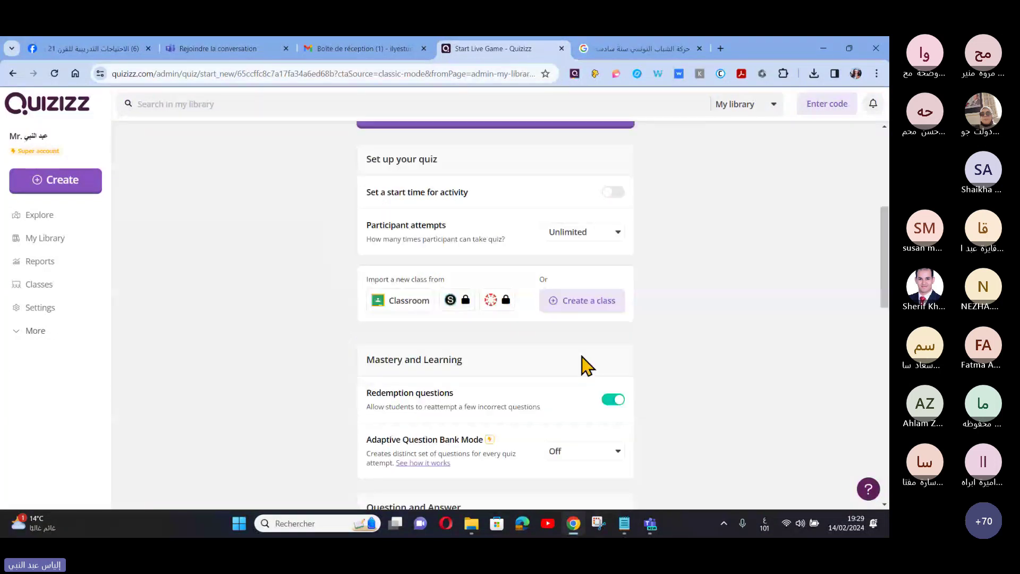
{"action": "scroll", "coordinate": [584, 365], "scroll_direction": "down", "scroll_amount": 1}
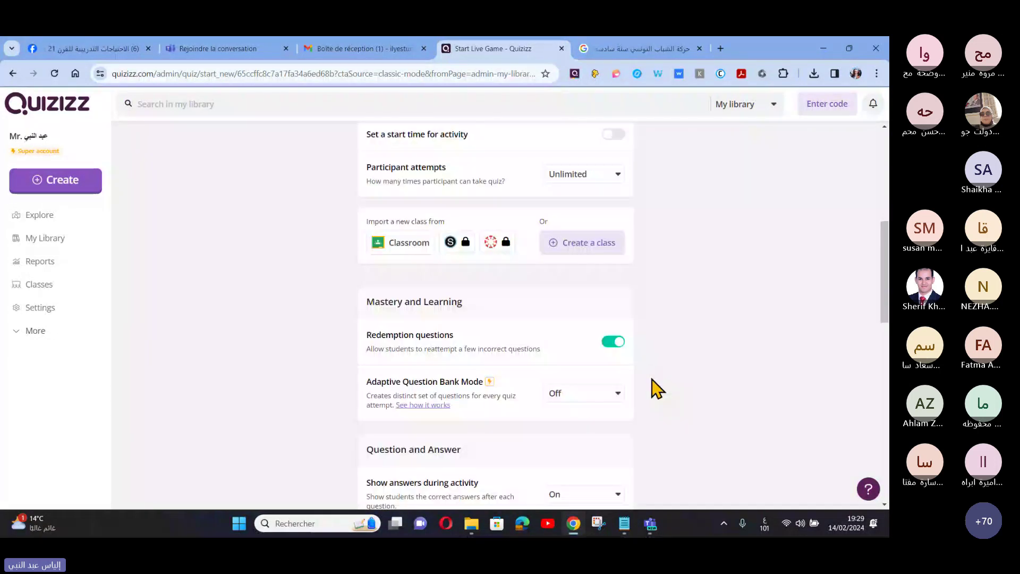
{"action": "scroll", "coordinate": [657, 389], "scroll_direction": "up", "scroll_amount": 2}
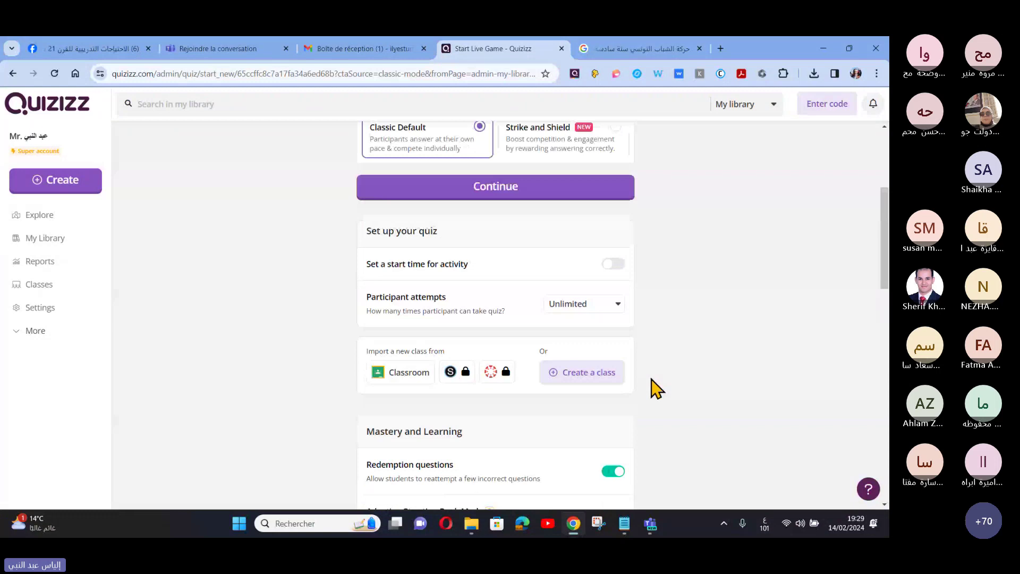
{"action": "scroll", "coordinate": [466, 336], "scroll_direction": "up", "scroll_amount": 1}
{"action": "scroll", "coordinate": [605, 350], "scroll_direction": "up", "scroll_amount": 2}
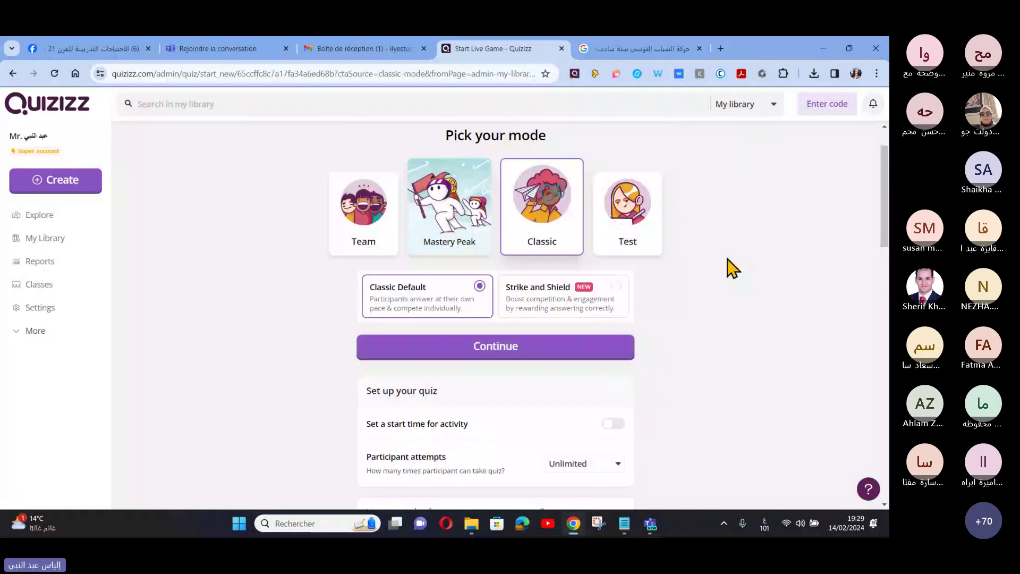
- Return to the library, open the اختبار المجموعات الغذائيّة quiz and look over its details page
{"action": "left_click", "coordinate": [46, 238]}
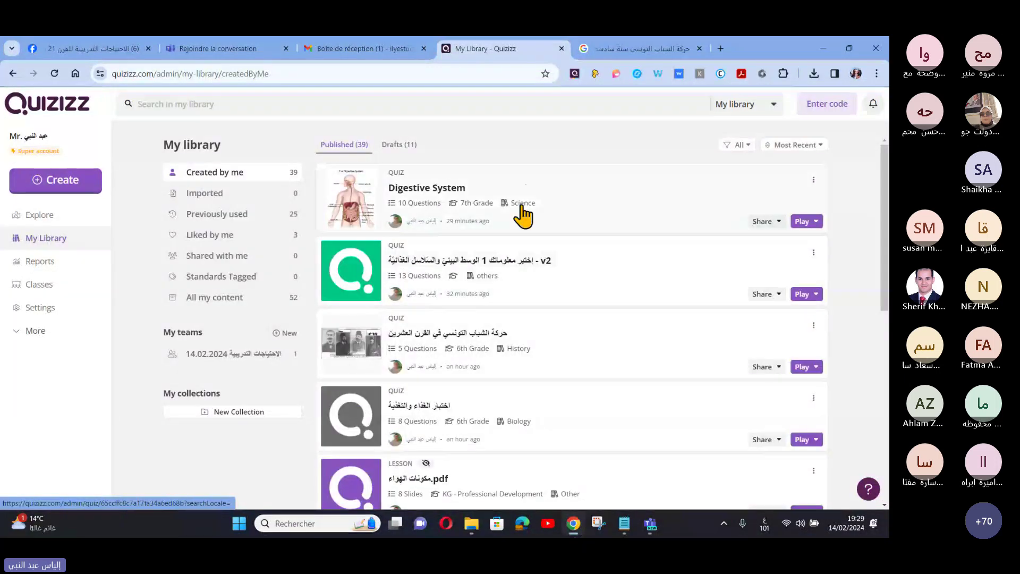
{"action": "scroll", "coordinate": [499, 264], "scroll_direction": "down", "scroll_amount": 1}
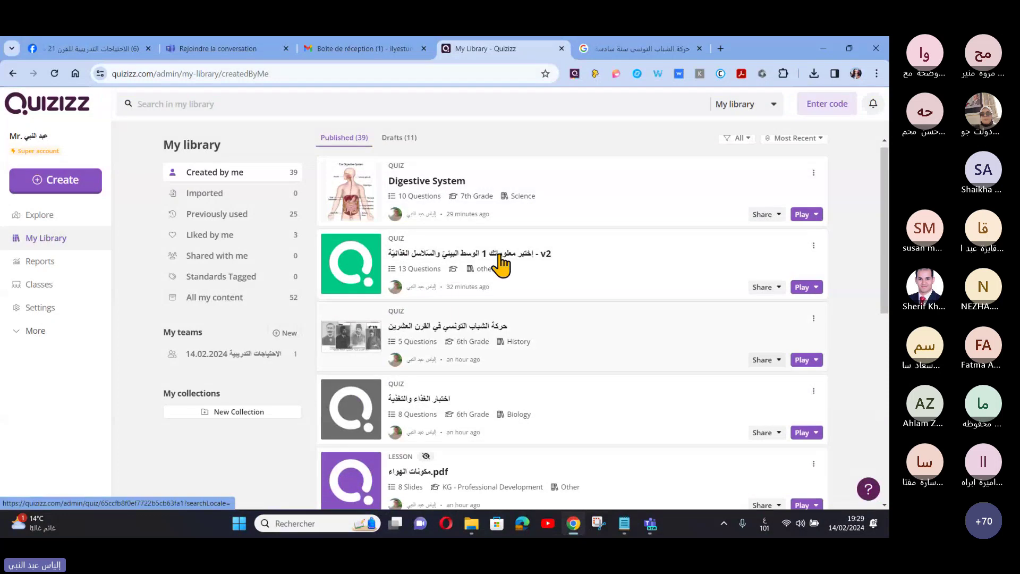
{"action": "scroll", "coordinate": [653, 311], "scroll_direction": "up", "scroll_amount": 1}
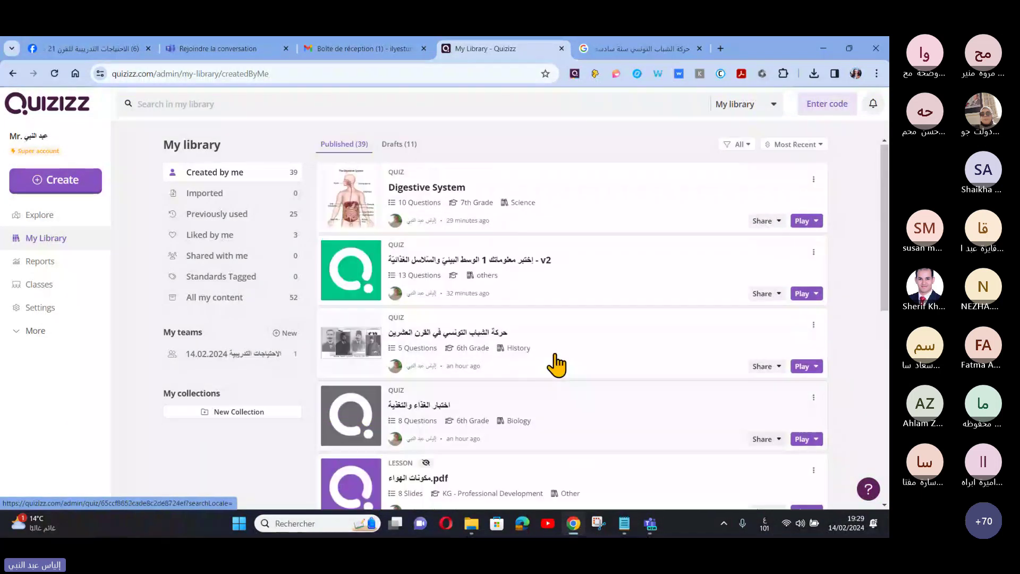
{"action": "scroll", "coordinate": [556, 365], "scroll_direction": "down", "scroll_amount": 3}
{"action": "scroll", "coordinate": [538, 375], "scroll_direction": "down", "scroll_amount": 3}
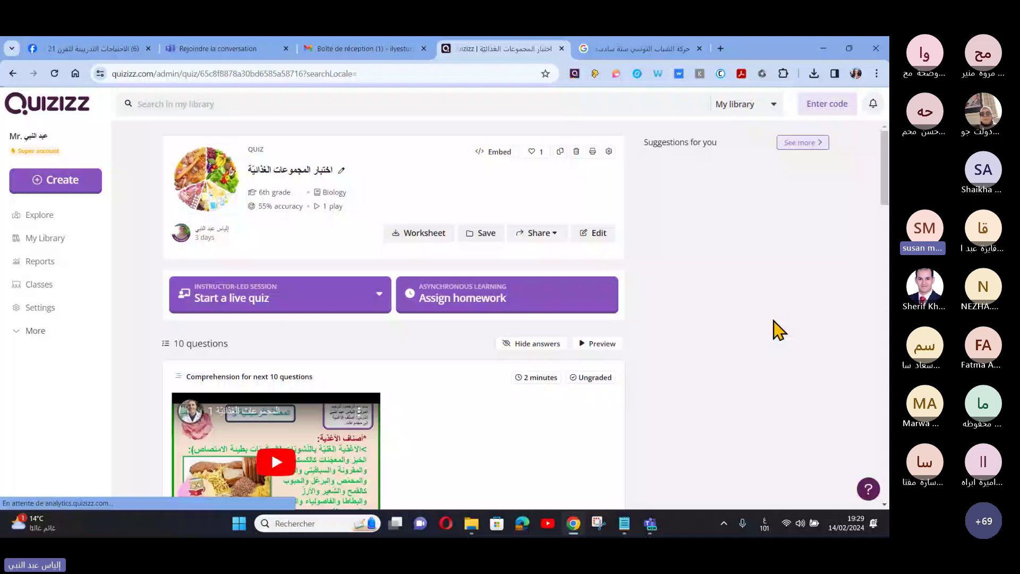
{"action": "scroll", "coordinate": [733, 290], "scroll_direction": "down", "scroll_amount": 1}
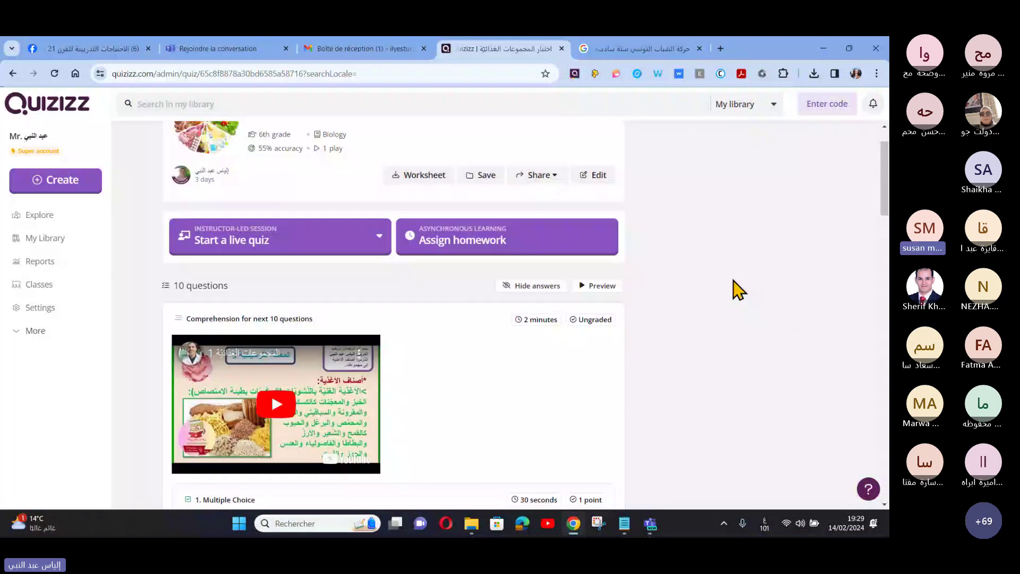
{"action": "scroll", "coordinate": [729, 293], "scroll_direction": "up", "scroll_amount": 1}
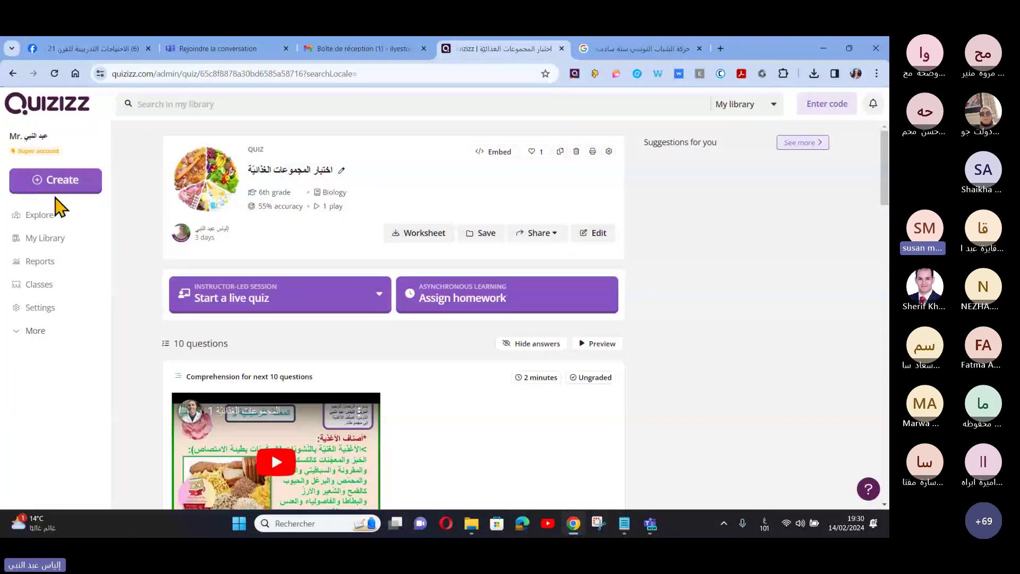
- Go back to the library and open the حساب محيط الأشكال الهندسية mathematics quiz
{"action": "left_click", "coordinate": [46, 109]}
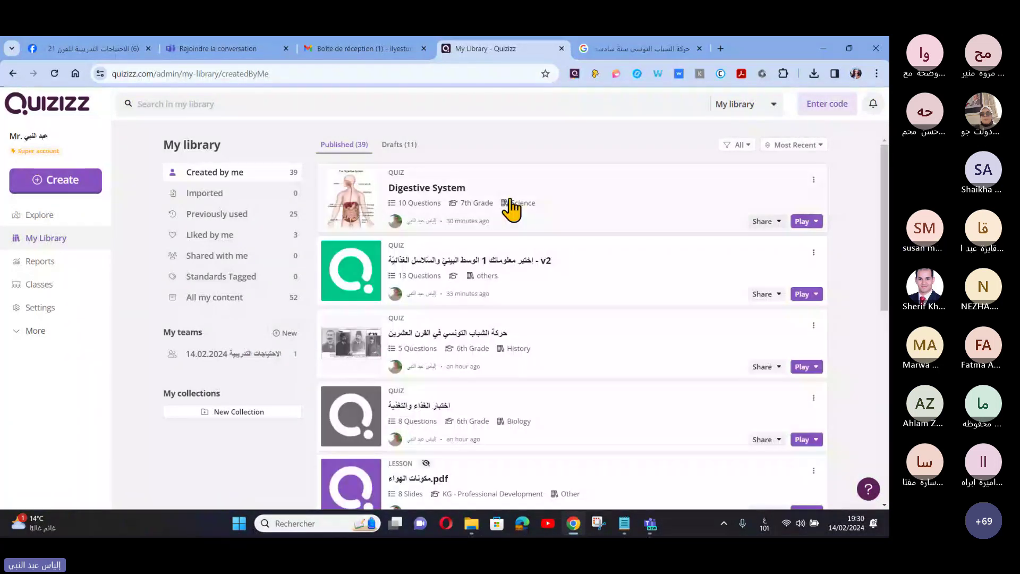
{"action": "scroll", "coordinate": [576, 321], "scroll_direction": "down", "scroll_amount": 4}
{"action": "scroll", "coordinate": [577, 321], "scroll_direction": "down", "scroll_amount": 4}
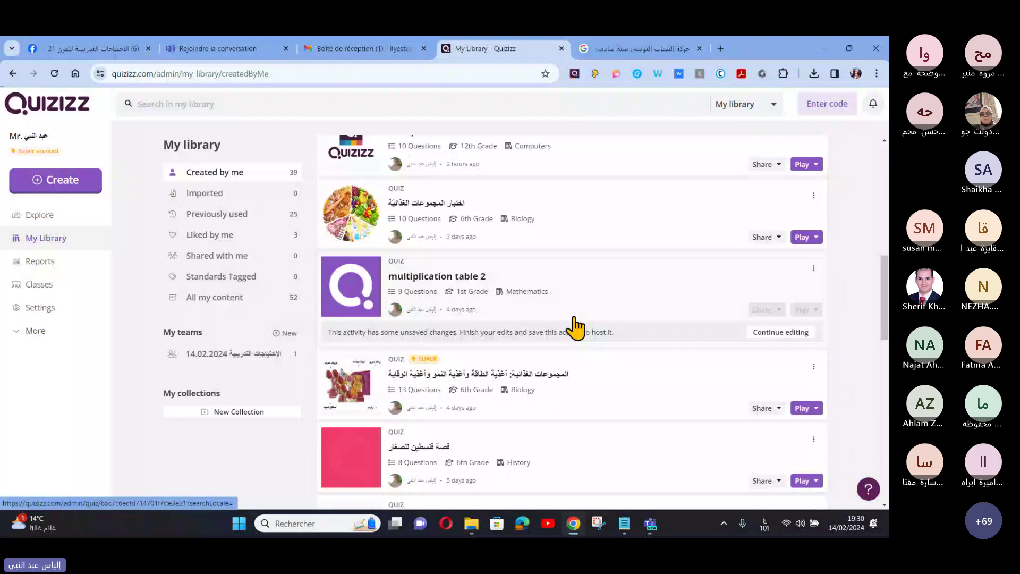
{"action": "scroll", "coordinate": [576, 326], "scroll_direction": "down", "scroll_amount": 1}
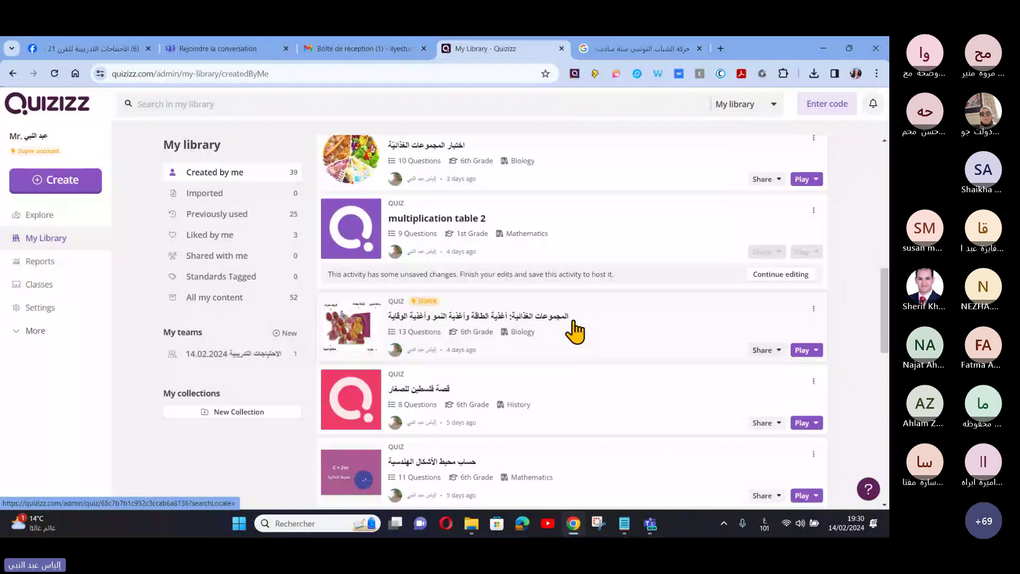
{"action": "scroll", "coordinate": [576, 332], "scroll_direction": "down", "scroll_amount": 2}
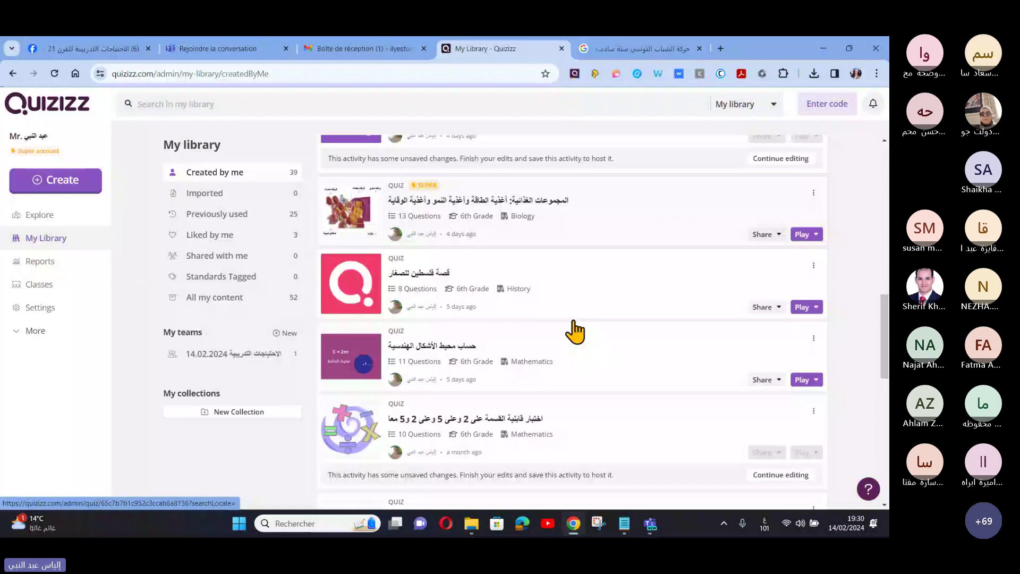
{"action": "scroll", "coordinate": [574, 332], "scroll_direction": "down", "scroll_amount": 2}
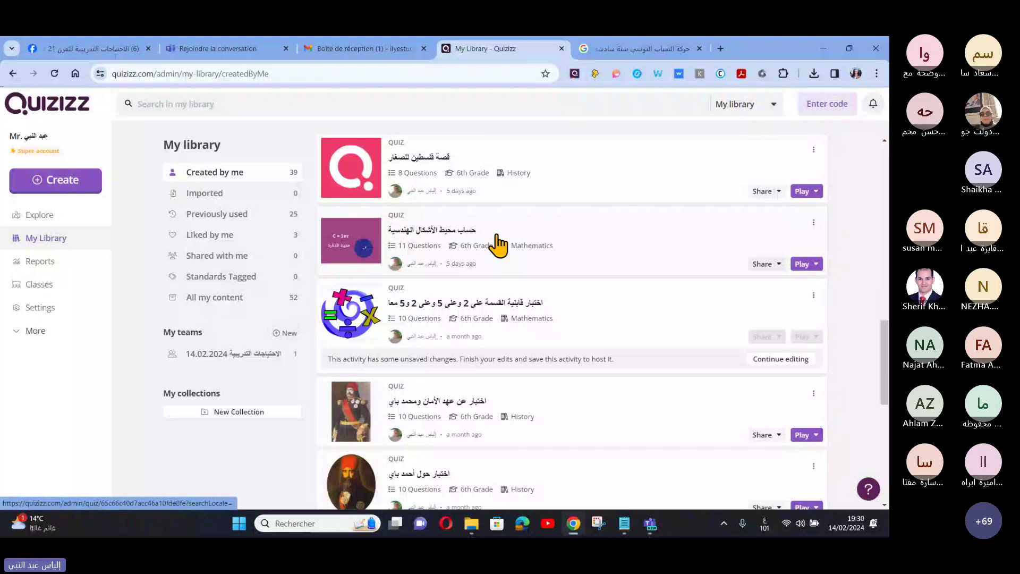
{"action": "left_click", "coordinate": [498, 245]}
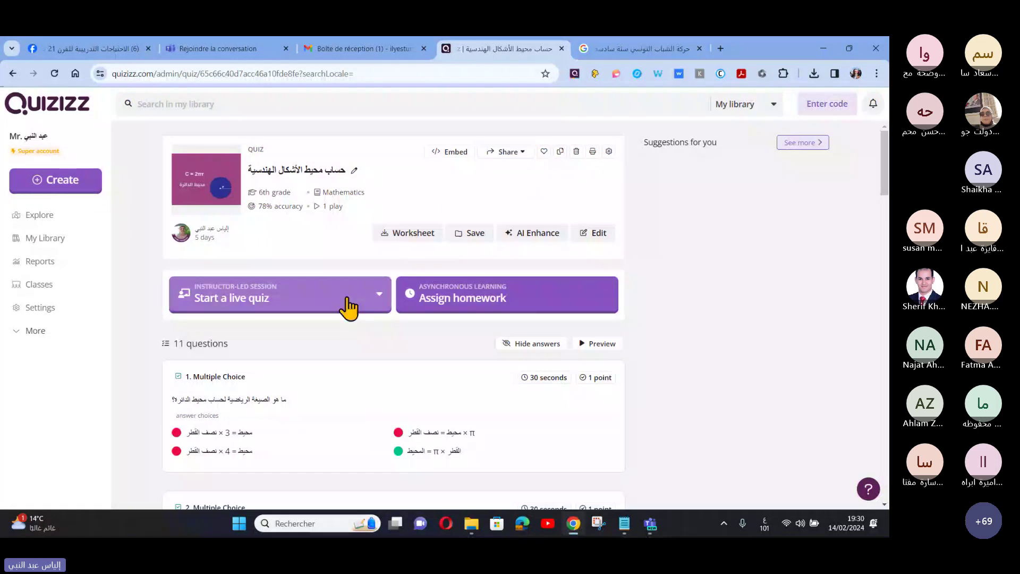
- Open the quiz's homework setup, look over its deadline and class options, and return to the quiz page
{"action": "left_click", "coordinate": [511, 316]}
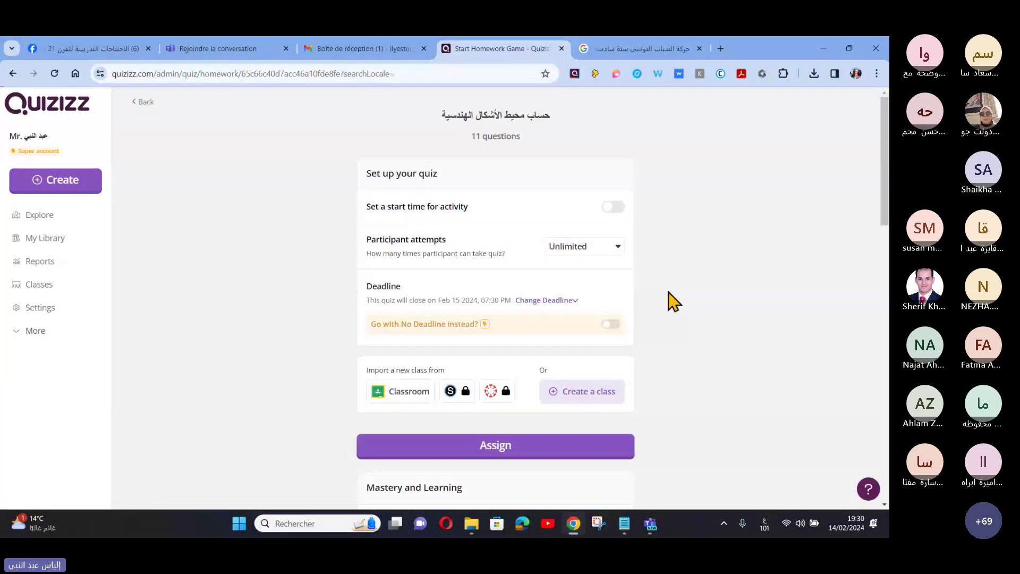
{"action": "scroll", "coordinate": [674, 302], "scroll_direction": "down", "scroll_amount": 2}
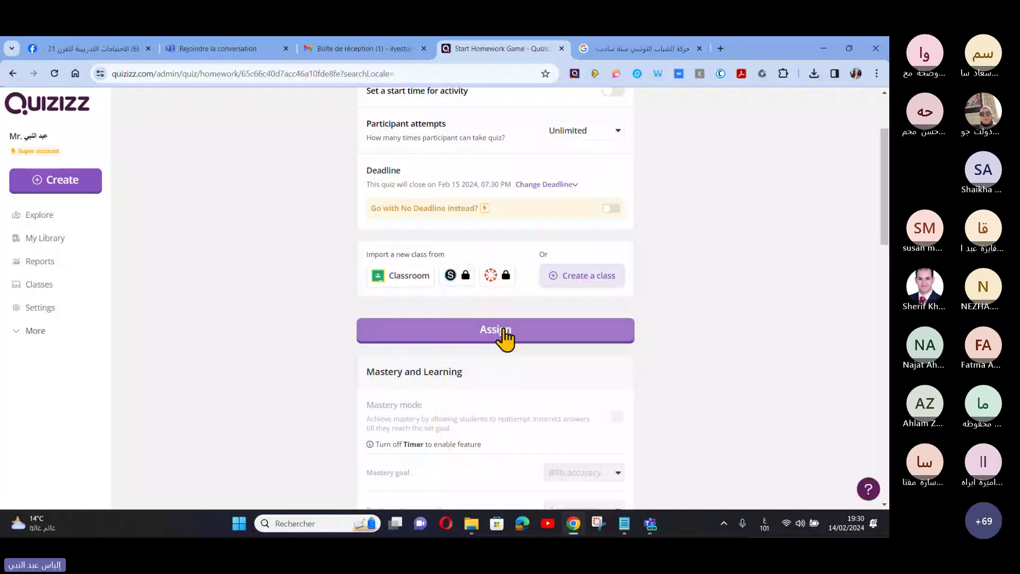
{"action": "scroll", "coordinate": [659, 289], "scroll_direction": "up", "scroll_amount": 3}
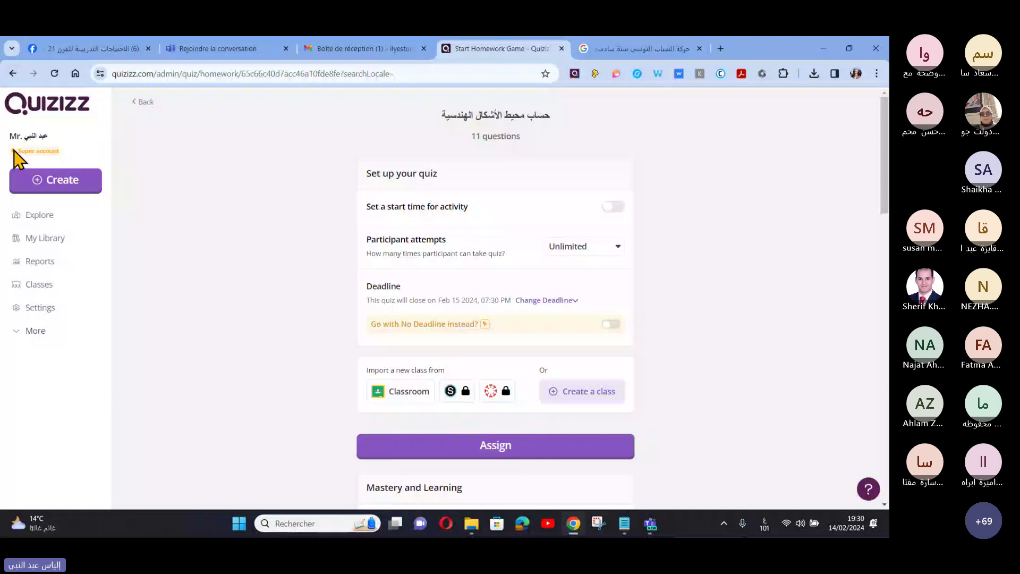
{"action": "key", "text": "alt+Left"}
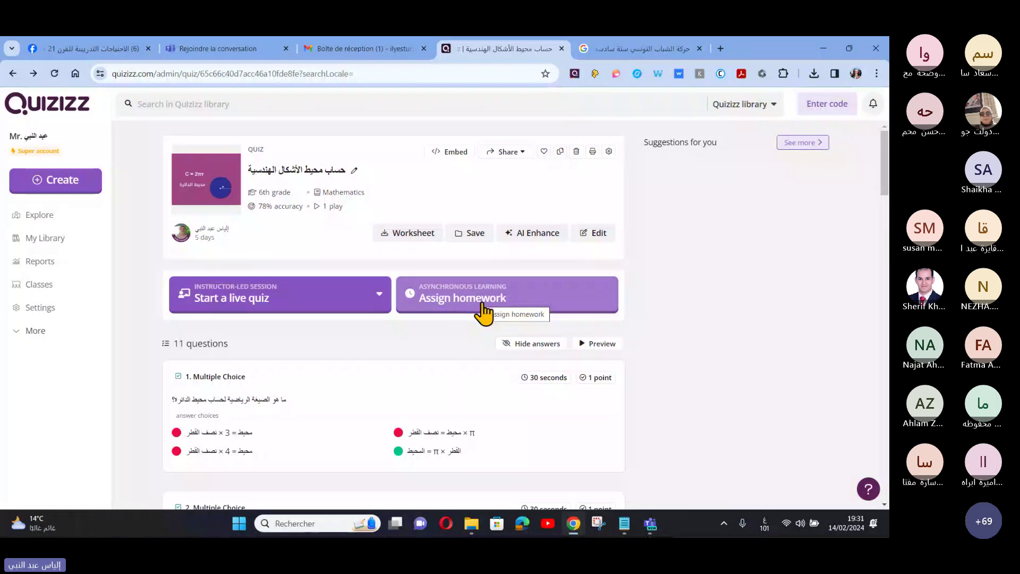
- Reopen the homework setup, review the mastery and answer settings, and assign the حساب محيط الأشكال الهندسية quiz as homework
{"action": "left_click", "coordinate": [484, 307]}
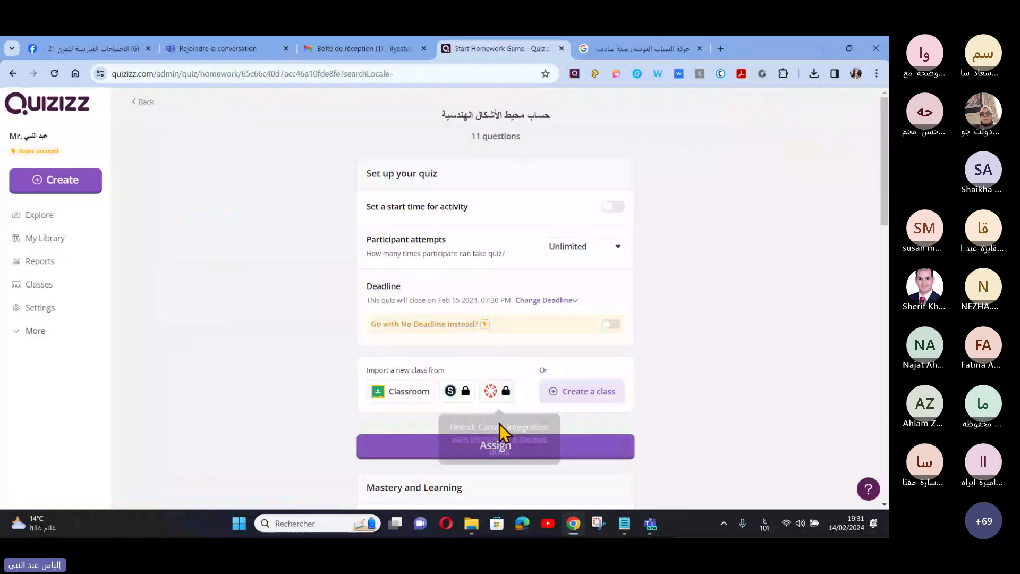
{"action": "scroll", "coordinate": [640, 318], "scroll_direction": "down", "scroll_amount": 2}
{"action": "scroll", "coordinate": [637, 326], "scroll_direction": "down", "scroll_amount": 2}
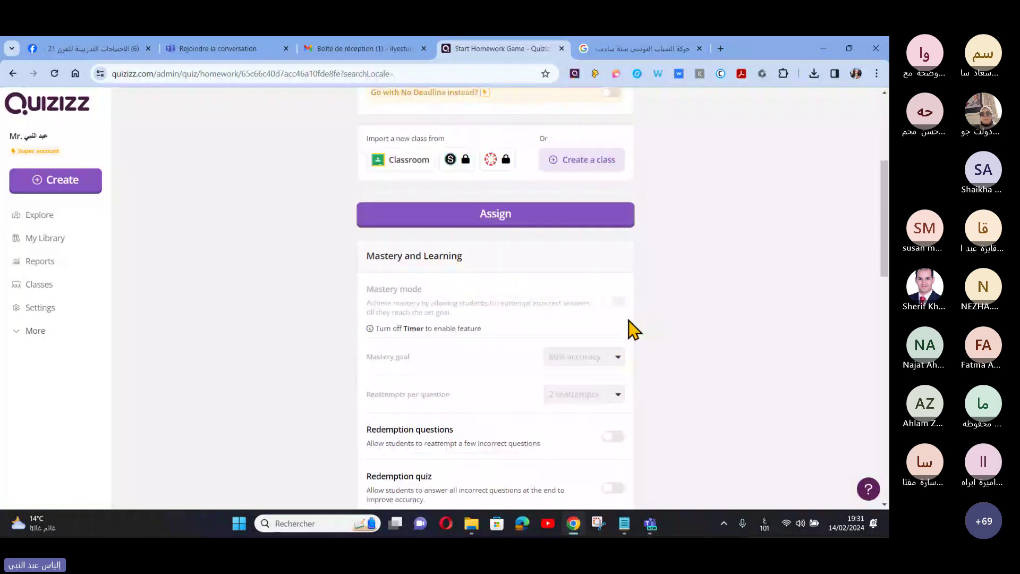
{"action": "scroll", "coordinate": [551, 399], "scroll_direction": "down", "scroll_amount": 2}
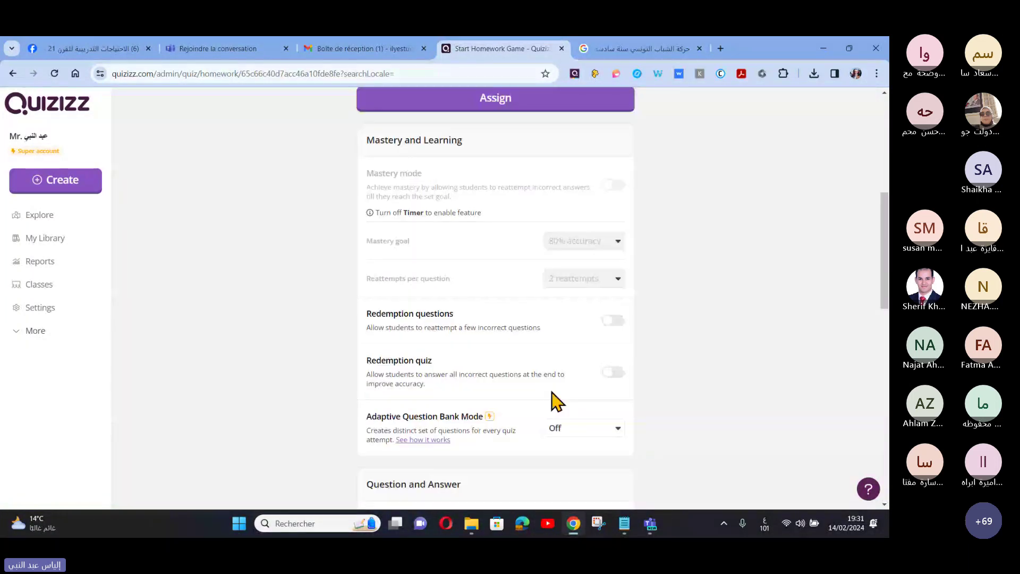
{"action": "scroll", "coordinate": [551, 400], "scroll_direction": "down", "scroll_amount": 2}
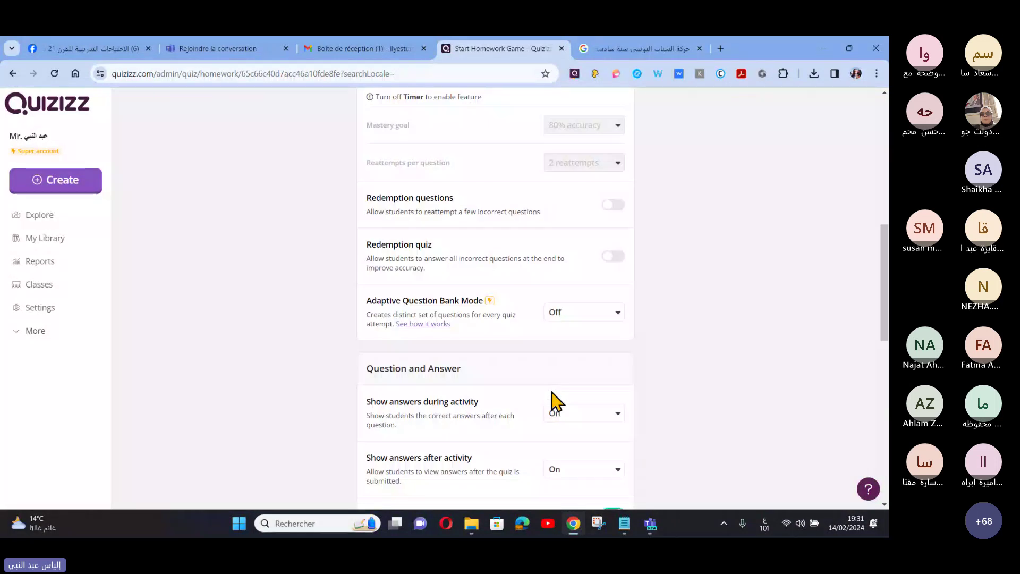
{"action": "scroll", "coordinate": [551, 400], "scroll_direction": "up", "scroll_amount": 6}
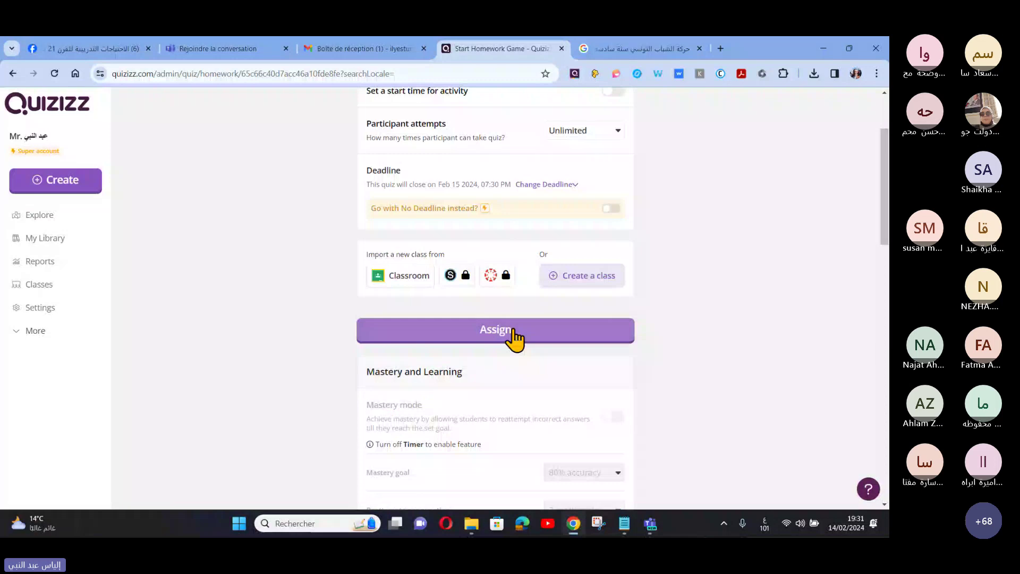
{"action": "left_click", "coordinate": [514, 334]}
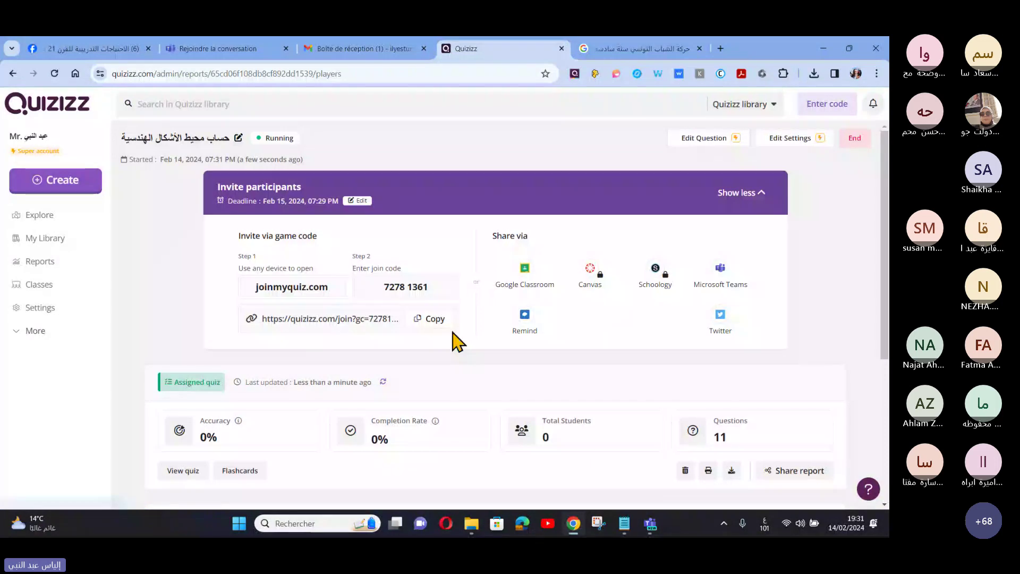
- Copy the homework's join link from the participant invitation and look over the assignment page
{"action": "left_click", "coordinate": [435, 319]}
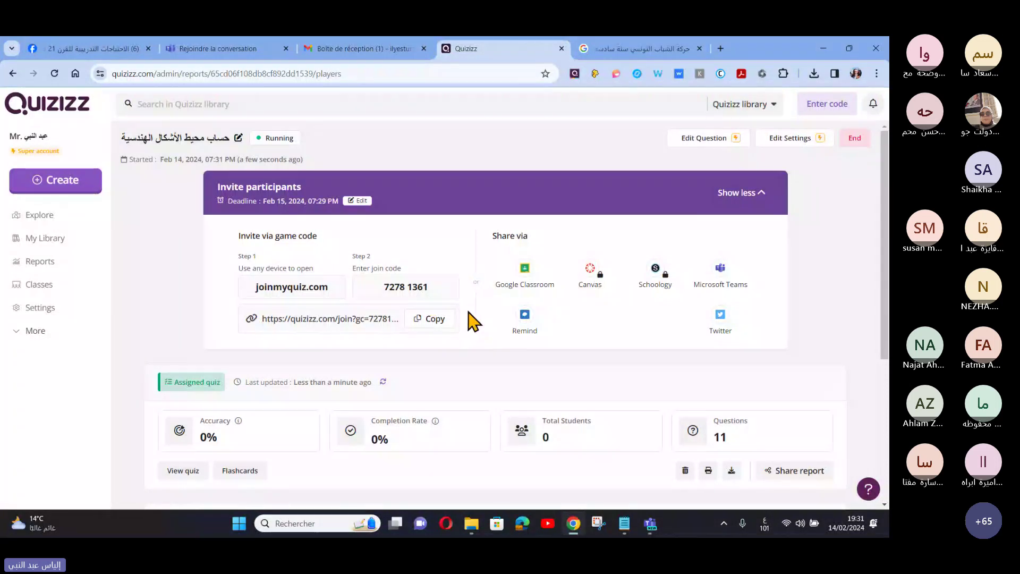
{"action": "scroll", "coordinate": [473, 320], "scroll_direction": "down", "scroll_amount": 1}
{"action": "scroll", "coordinate": [467, 351], "scroll_direction": "up", "scroll_amount": 1}
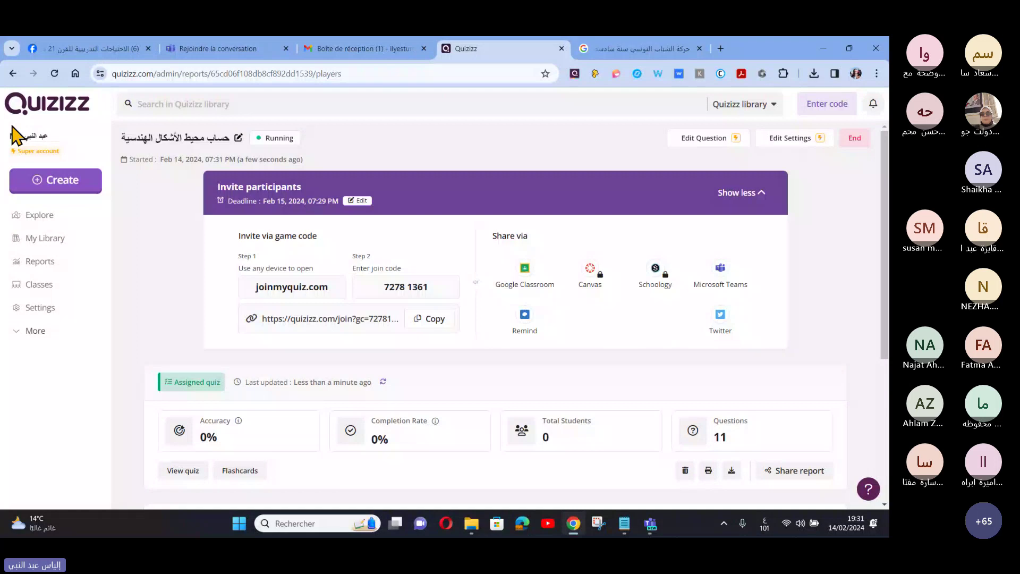
- Return to the حساب محيط الأشكال الهندسية quiz page and open its printable worksheet to look through the questions
{"action": "left_click", "coordinate": [13, 74]}
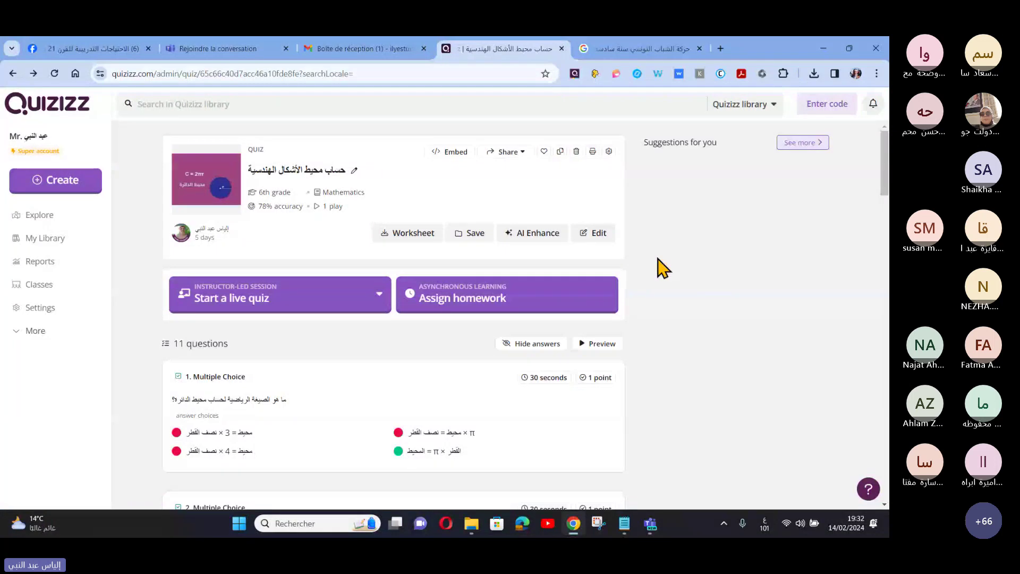
{"action": "left_click", "coordinate": [416, 235]}
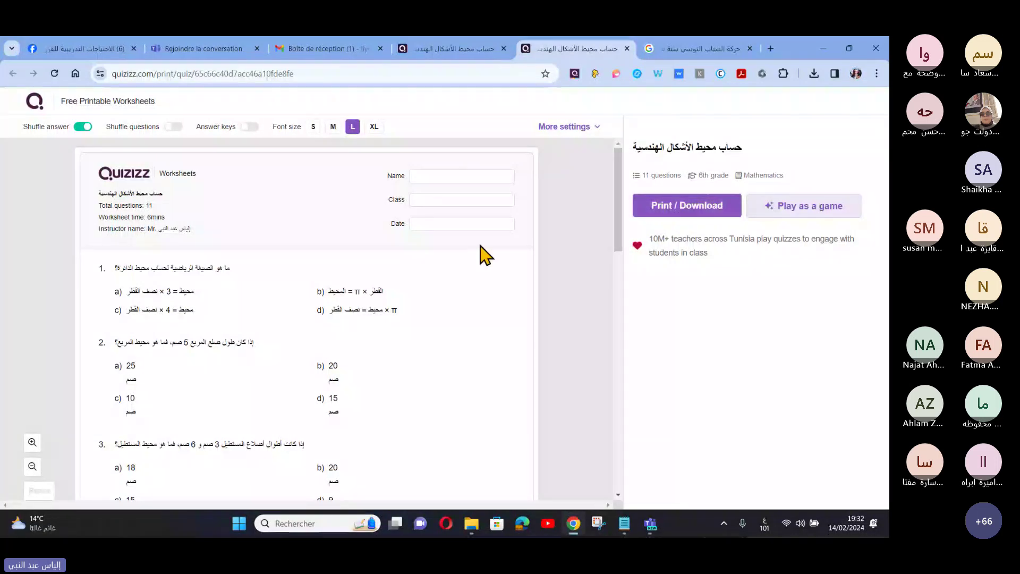
{"action": "scroll", "coordinate": [485, 256], "scroll_direction": "down", "scroll_amount": 1}
{"action": "scroll", "coordinate": [478, 263], "scroll_direction": "down", "scroll_amount": 10}
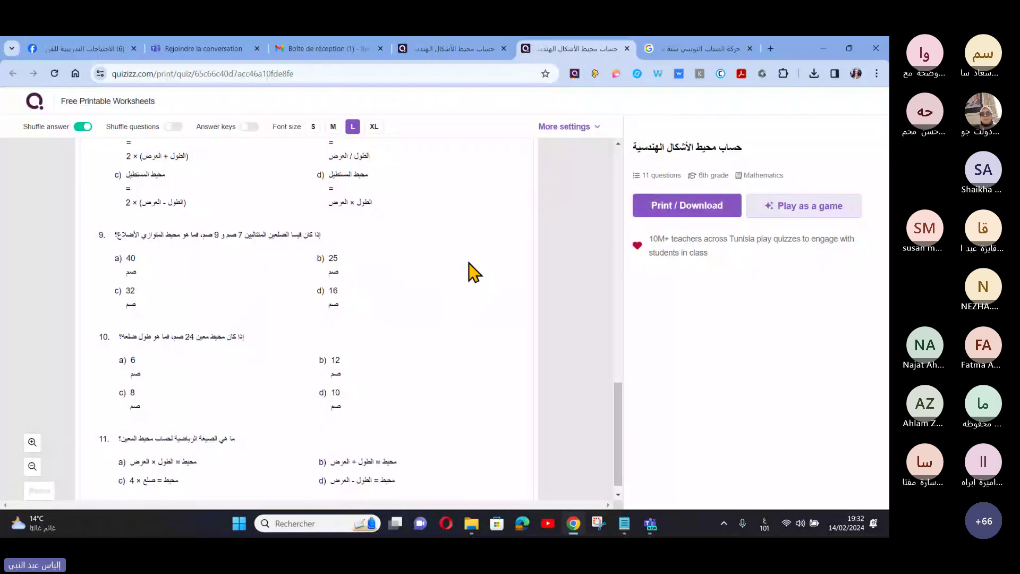
{"action": "scroll", "coordinate": [475, 272], "scroll_direction": "up", "scroll_amount": 10}
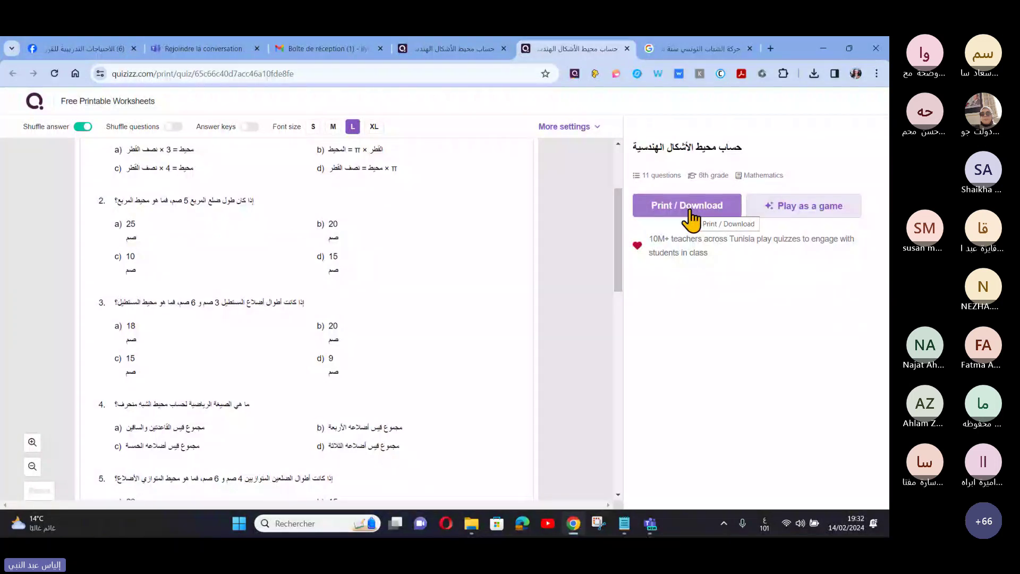
- Save the worksheet as a PDF under the suggested file name in the 14.02.2024 workshop folder, and close the worksheet
{"action": "left_click", "coordinate": [692, 216]}
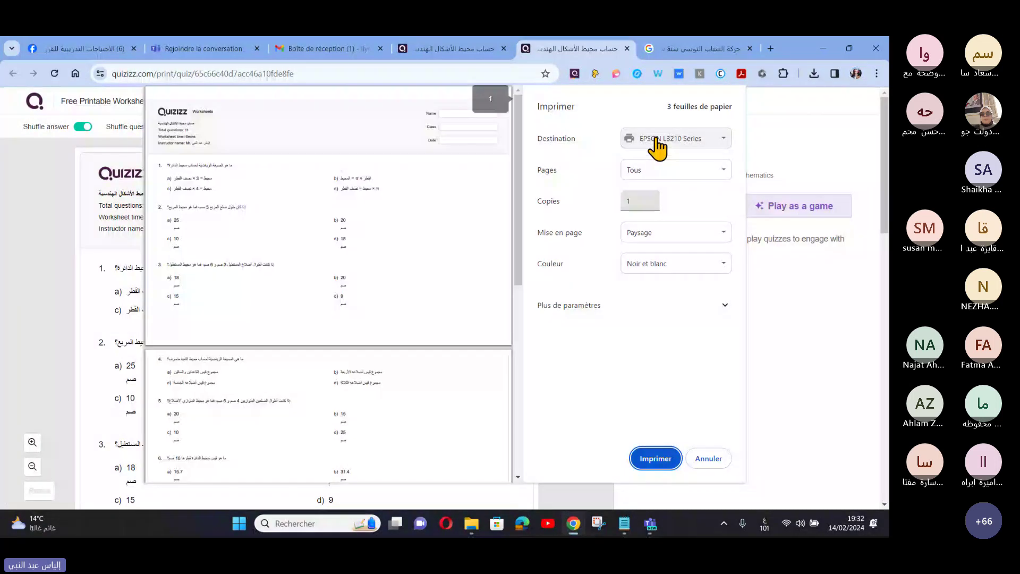
{"action": "left_click", "coordinate": [698, 146]}
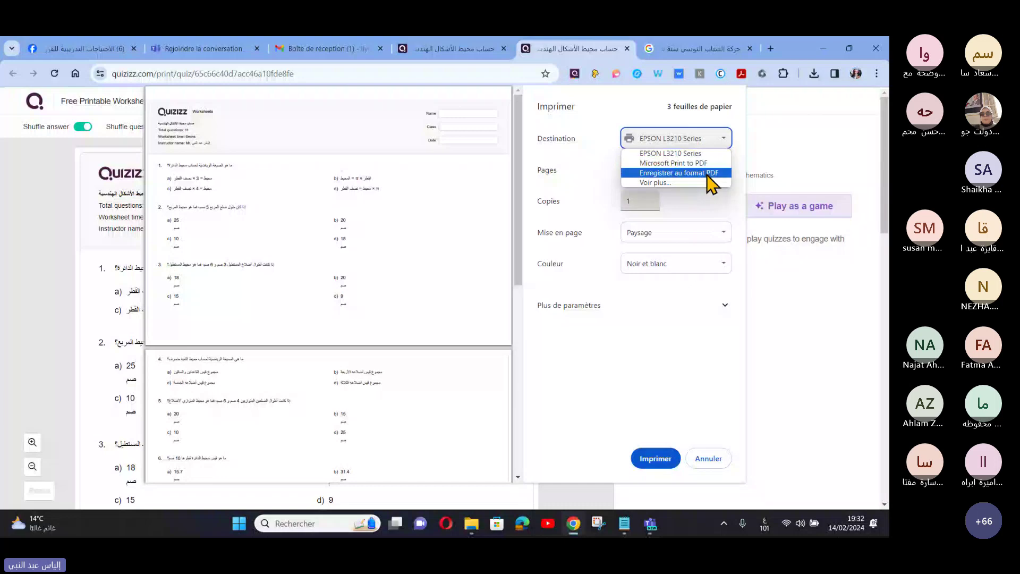
{"action": "left_click", "coordinate": [708, 174]}
{"action": "left_click", "coordinate": [649, 461]}
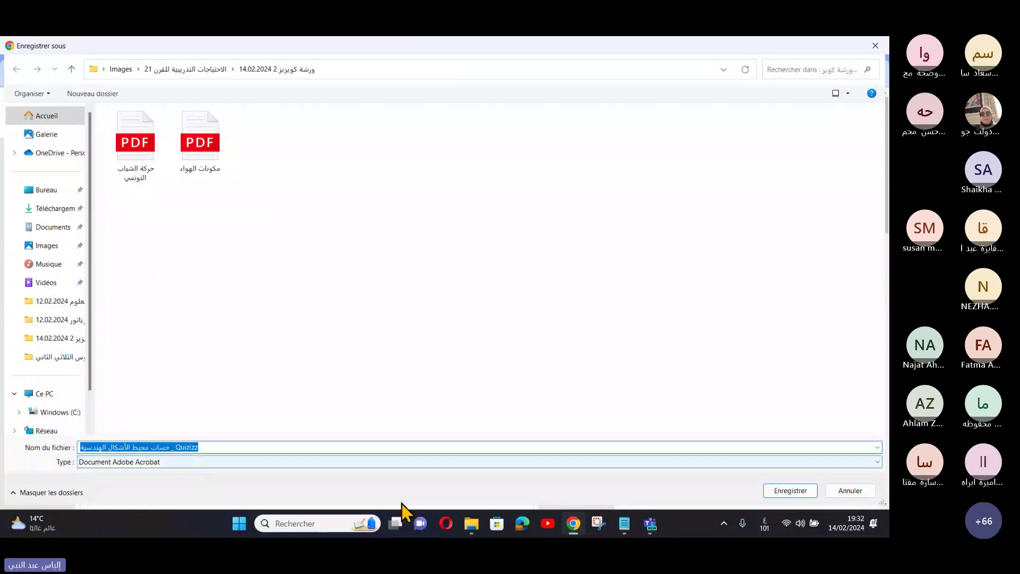
{"action": "left_click", "coordinate": [784, 494]}
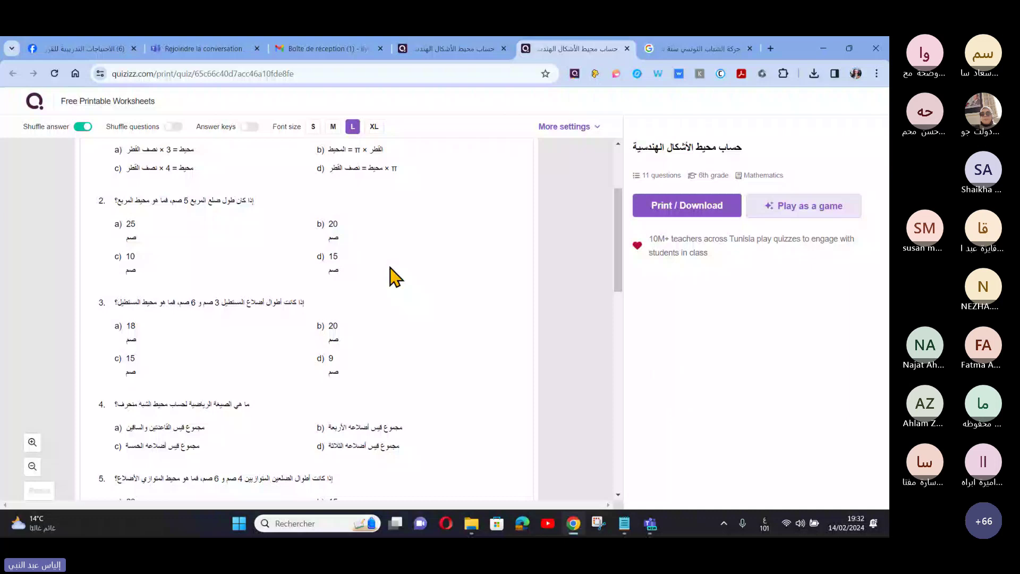
{"action": "scroll", "coordinate": [396, 276], "scroll_direction": "up", "scroll_amount": 3}
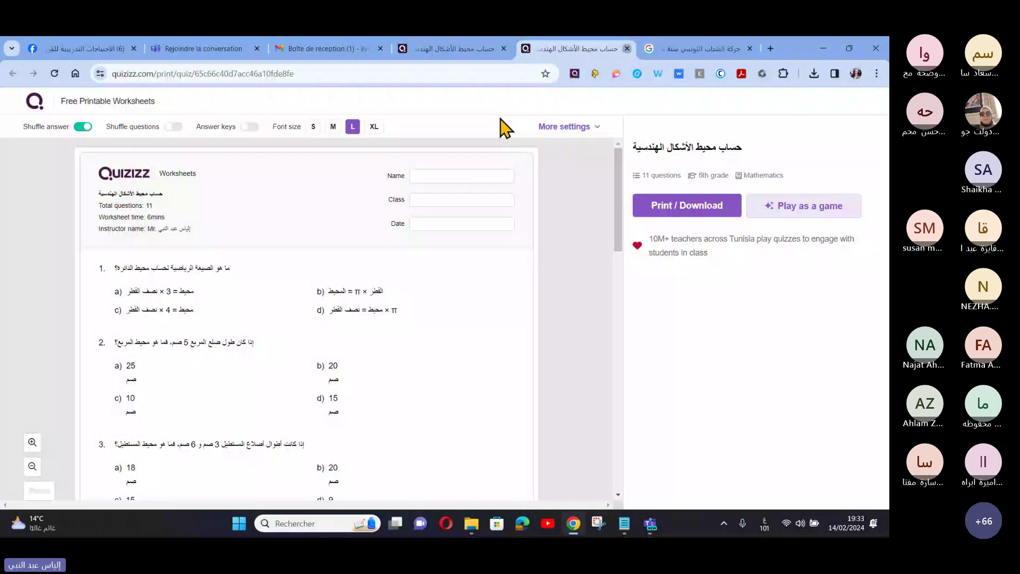
{"action": "key", "text": "ctrl+w"}
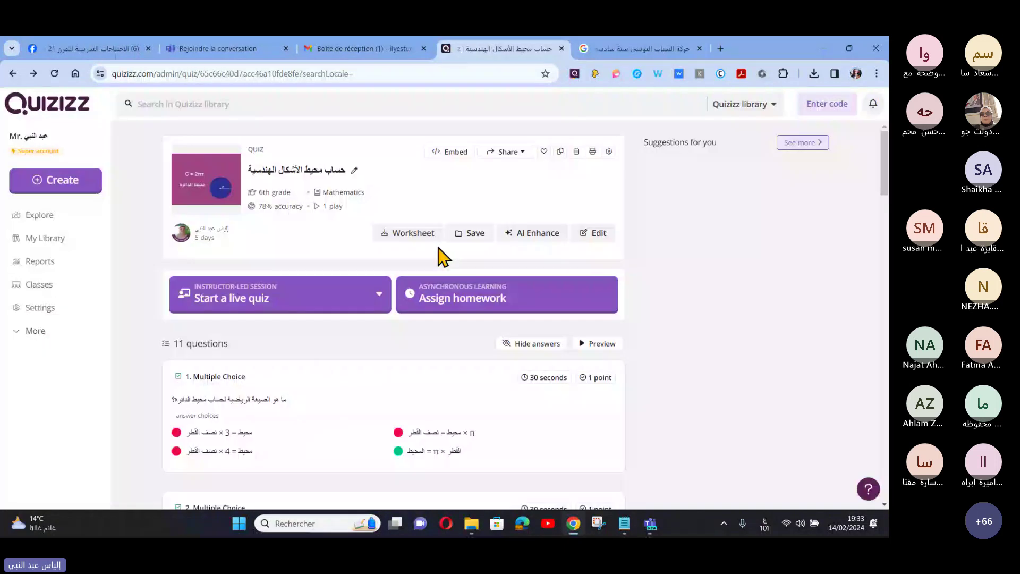
- Open the quiz's live session setup in Paper mode, view the introduction's step 3 on scanning student responses, and close the introduction
{"action": "scroll", "coordinate": [400, 282], "scroll_direction": "down", "scroll_amount": 1}
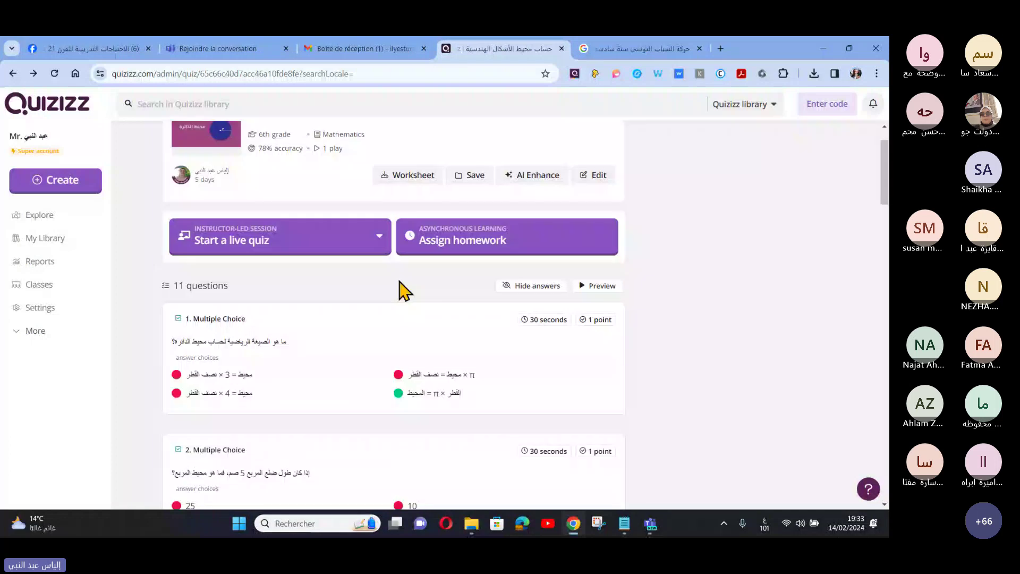
{"action": "left_click", "coordinate": [381, 239]}
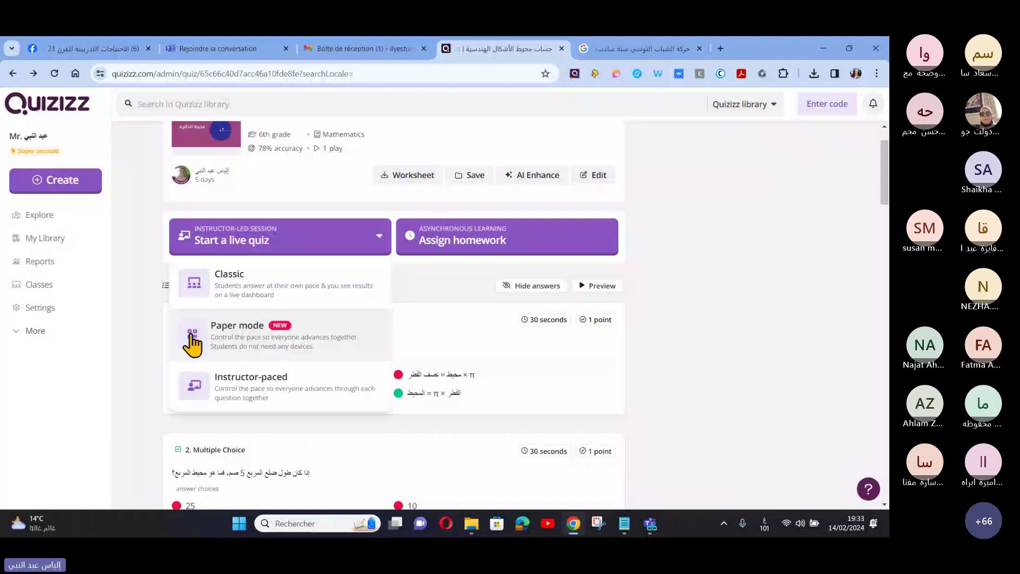
{"action": "left_click", "coordinate": [242, 340]}
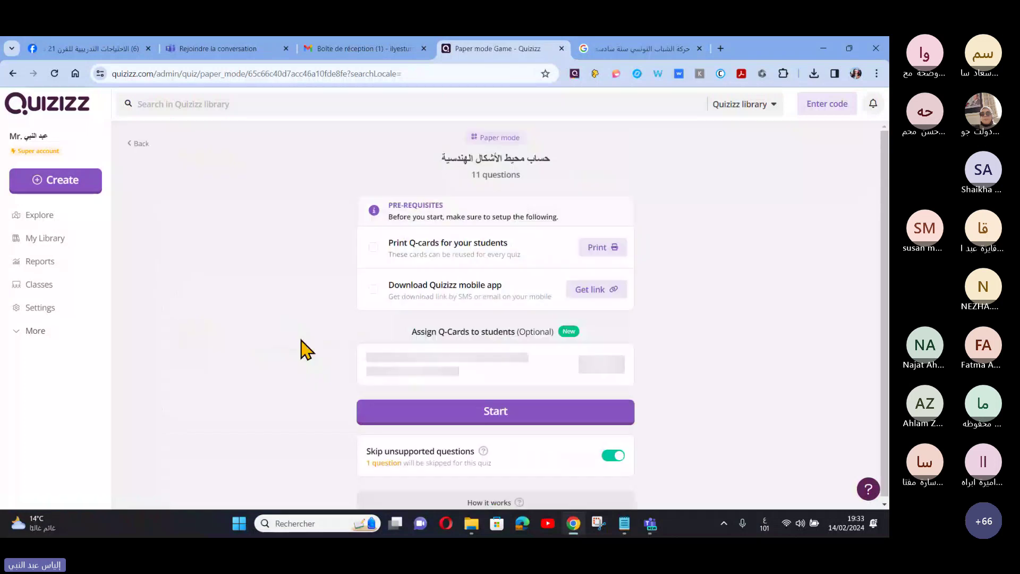
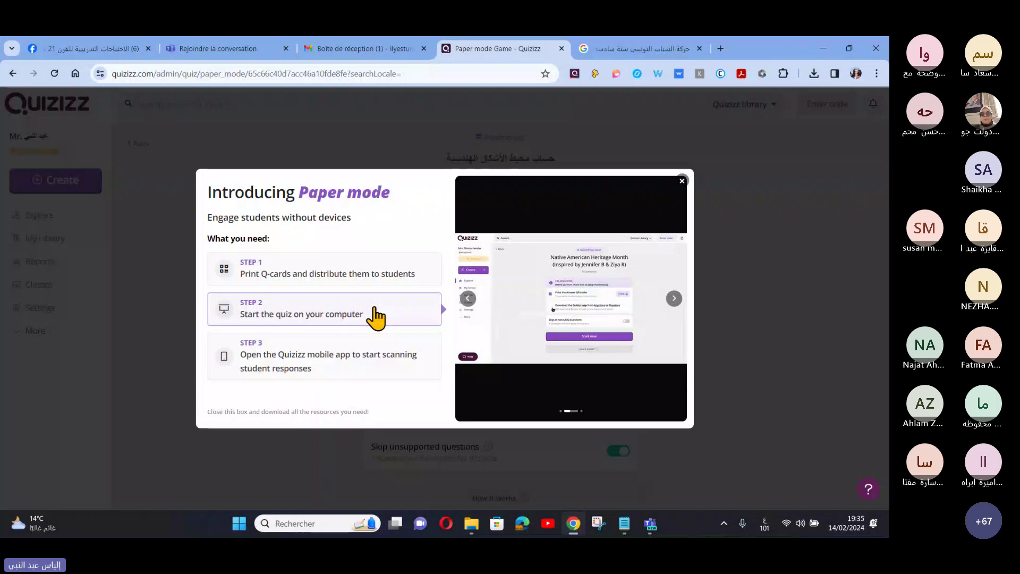
{"action": "left_click", "coordinate": [328, 378]}
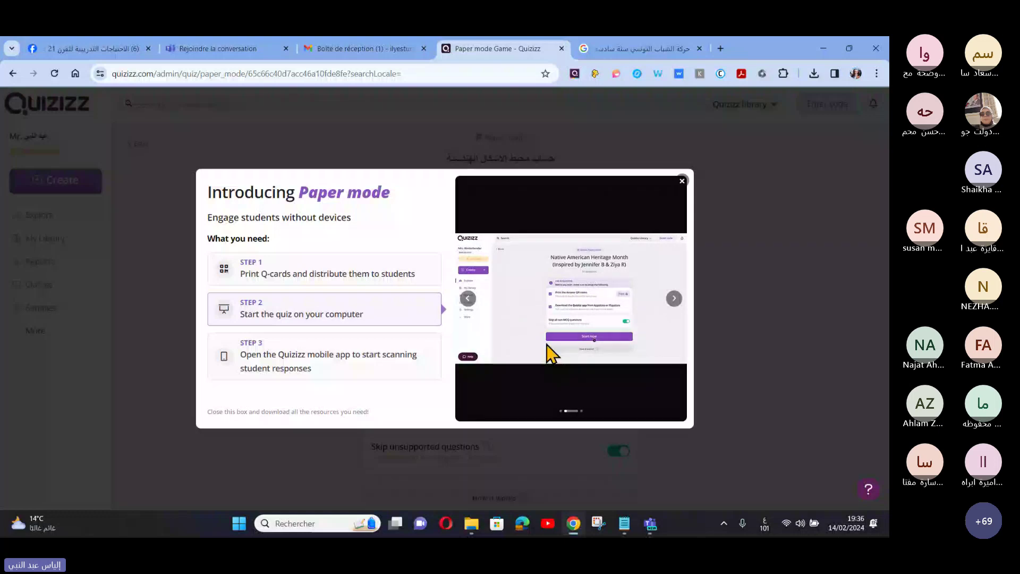
{"action": "left_click", "coordinate": [294, 363]}
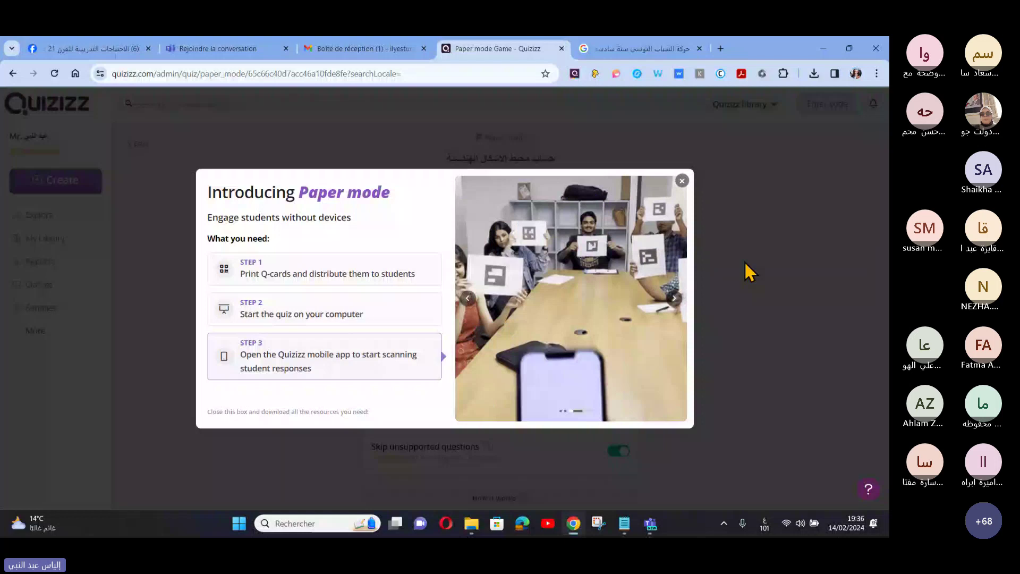
{"action": "left_click", "coordinate": [683, 181]}
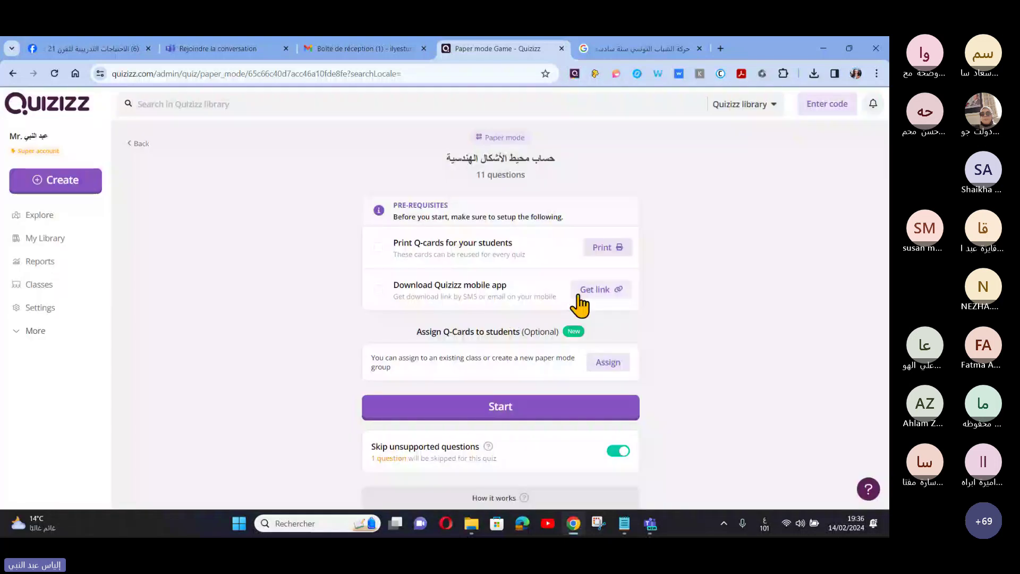
- Save the printable Q-cards PDF as en in the Téléchargements folder, and view the Quizizz mobile app's download options
{"action": "left_click", "coordinate": [603, 248]}
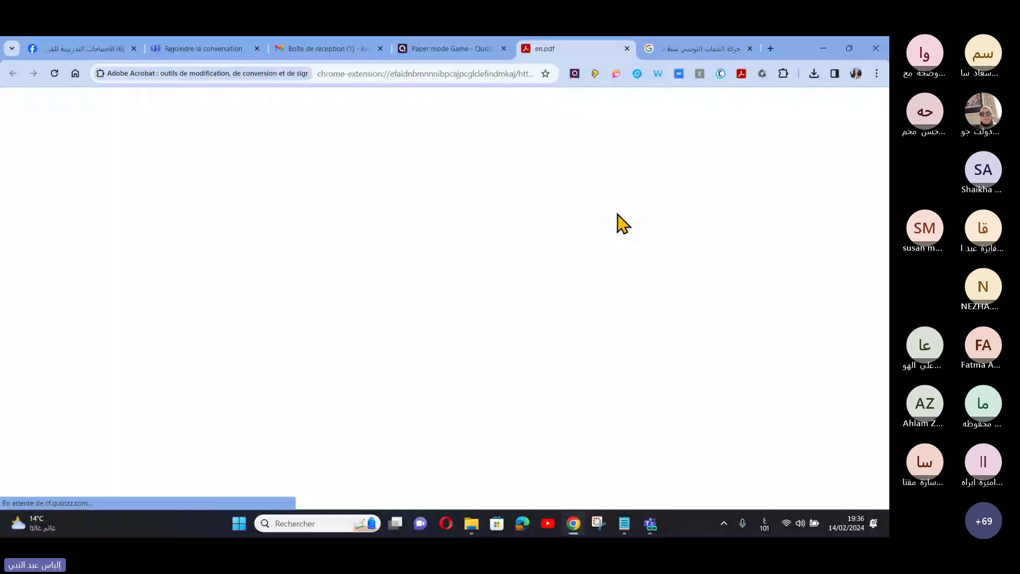
{"action": "key", "text": "ctrl+s"}
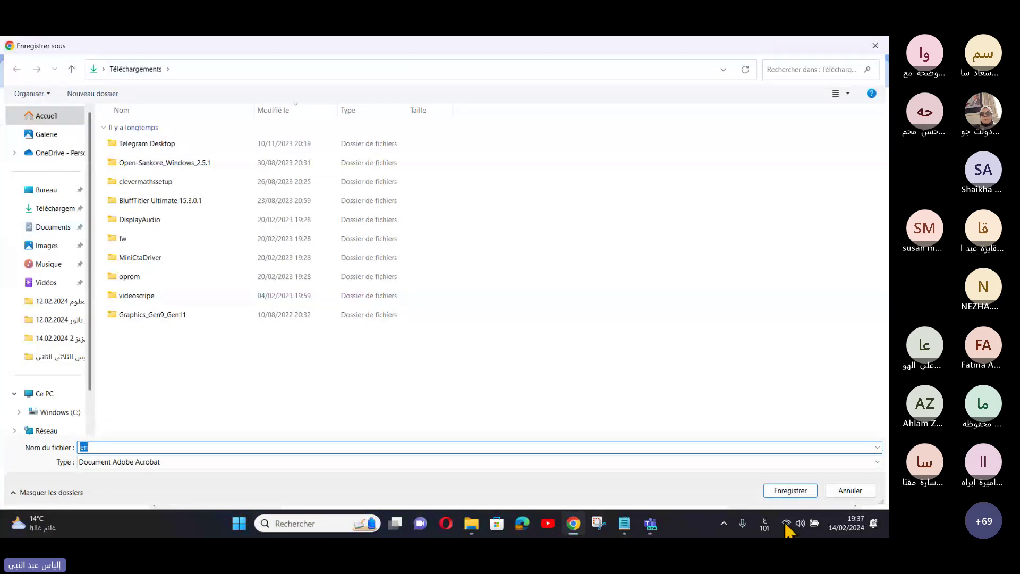
{"action": "key", "text": "Return"}
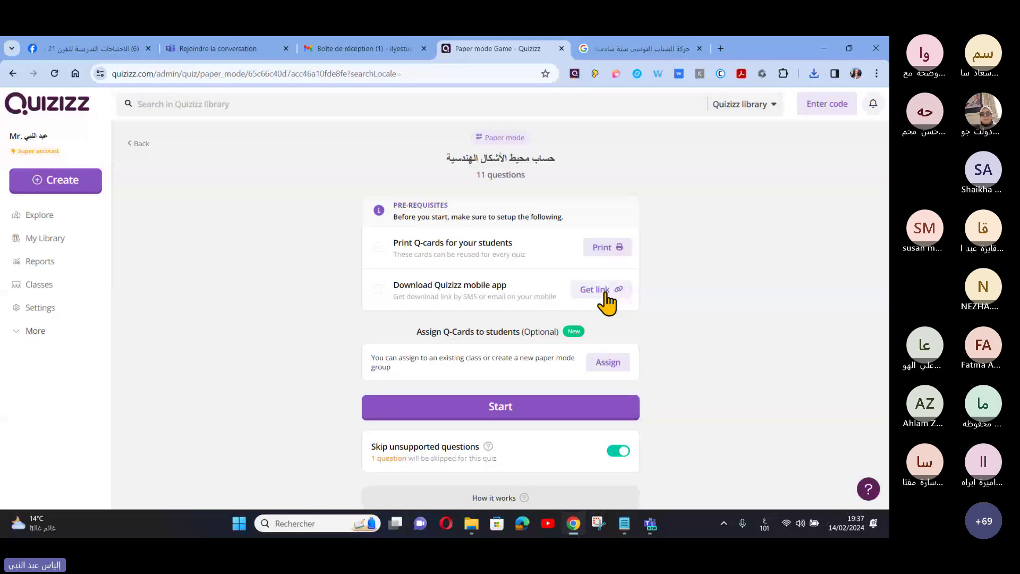
{"action": "left_click", "coordinate": [597, 291]}
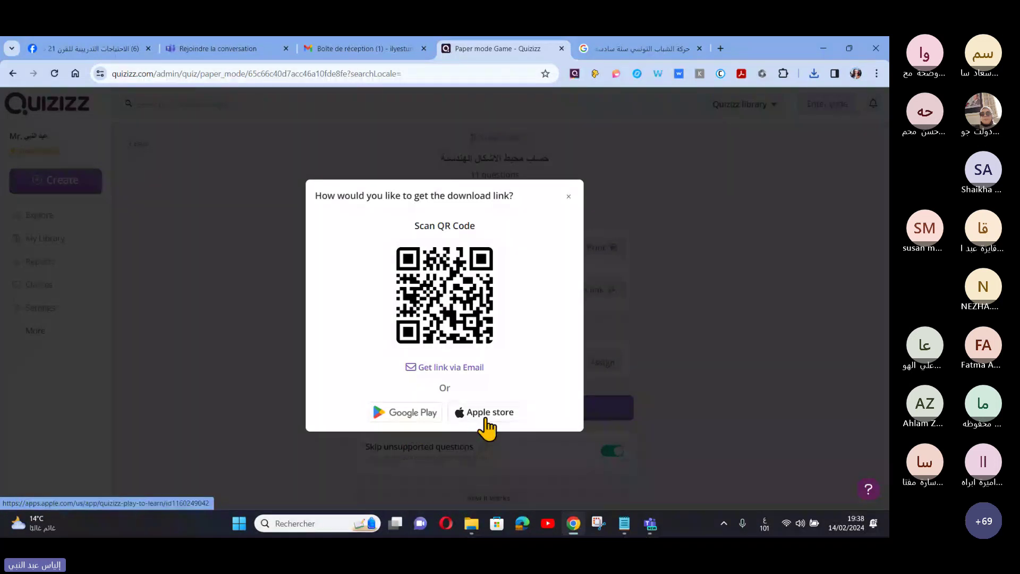
{"action": "left_click", "coordinate": [569, 199]}
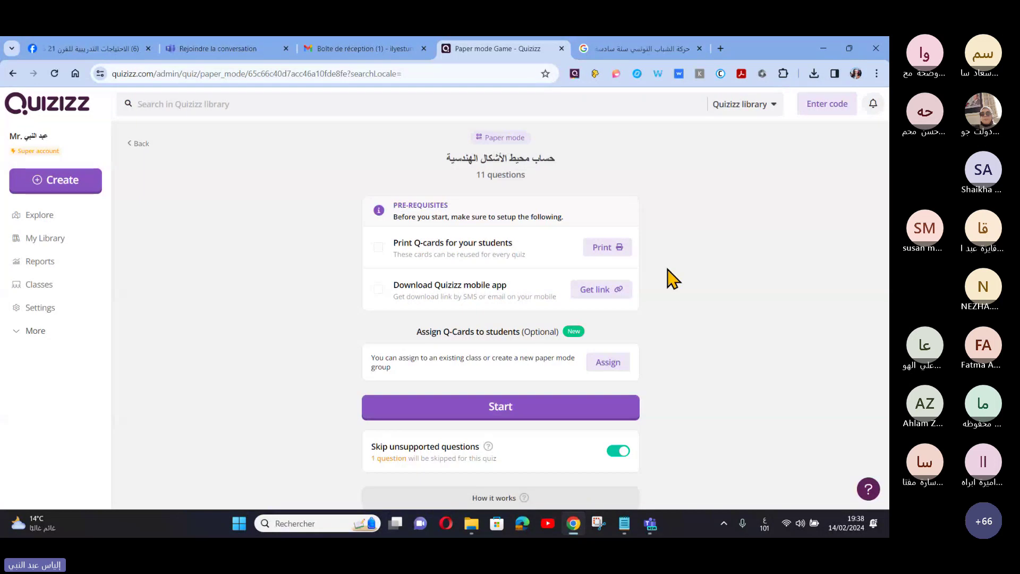
- Try to start the Paper mode quiz and look over its prerequisites and remaining options
{"action": "left_click", "coordinate": [511, 410]}
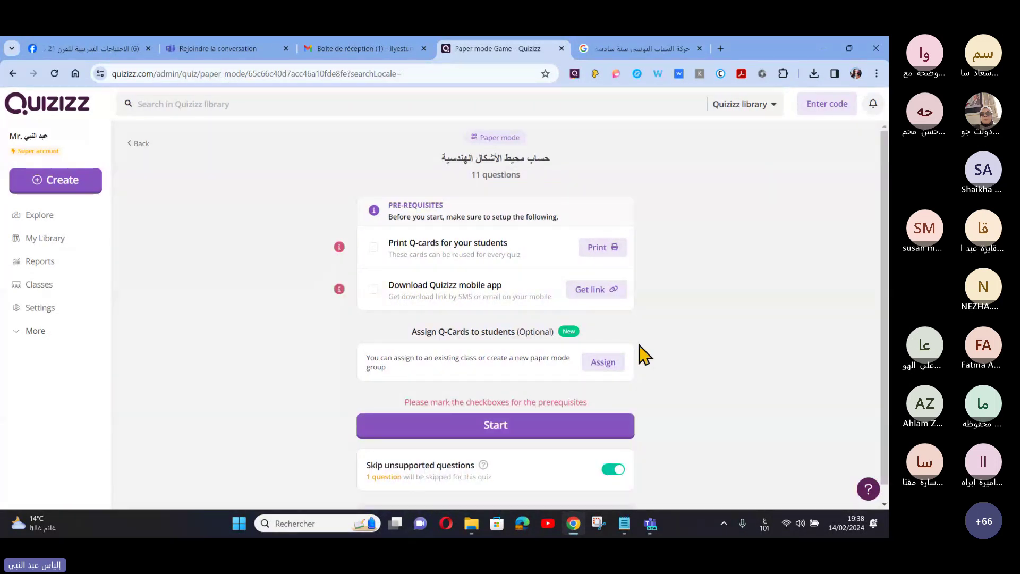
{"action": "scroll", "coordinate": [554, 413], "scroll_direction": "down", "scroll_amount": 1}
{"action": "scroll", "coordinate": [633, 358], "scroll_direction": "up", "scroll_amount": 1}
{"action": "scroll", "coordinate": [659, 385], "scroll_direction": "down", "scroll_amount": 1}
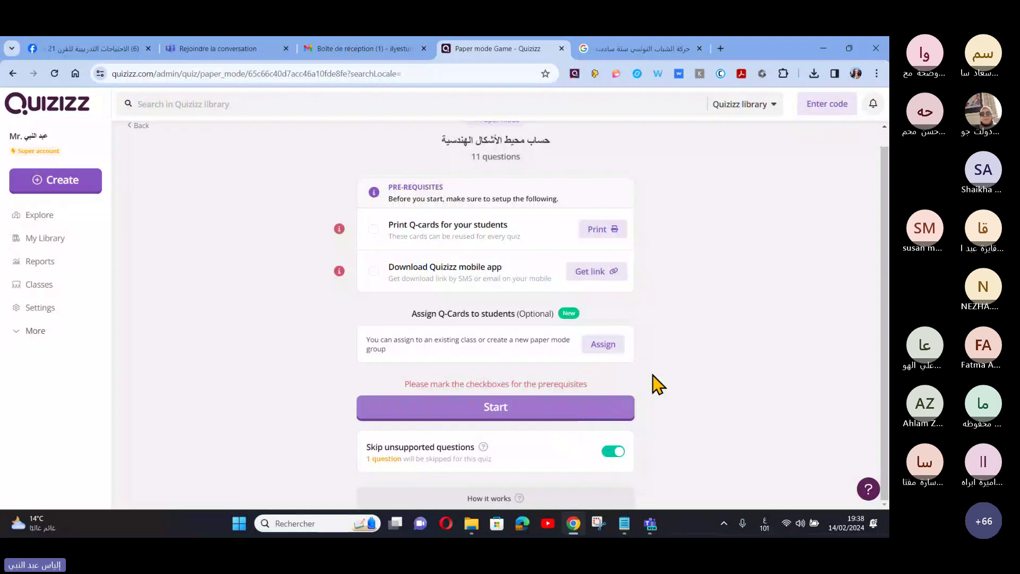
{"action": "scroll", "coordinate": [658, 385], "scroll_direction": "up", "scroll_amount": 1}
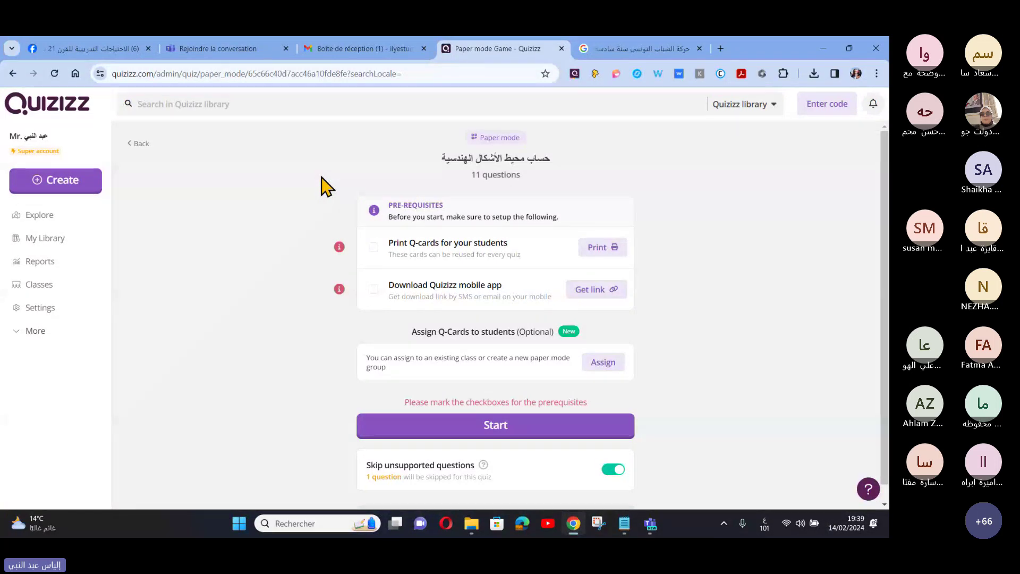
{"action": "scroll", "coordinate": [667, 432], "scroll_direction": "down", "scroll_amount": 1}
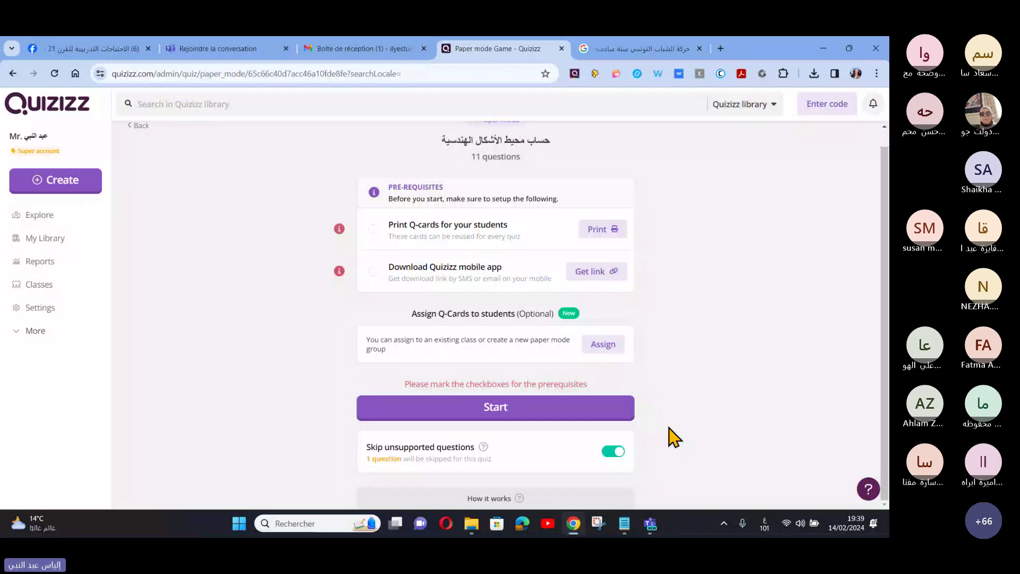
{"action": "scroll", "coordinate": [653, 329], "scroll_direction": "up", "scroll_amount": 1}
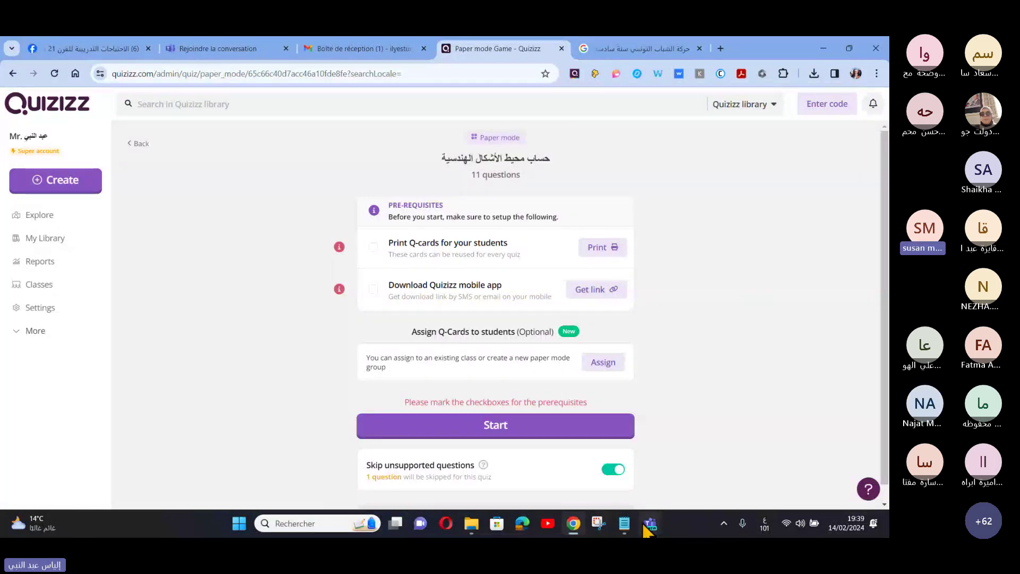
- Switch to the Microsoft Teams meeting and share the first Microsoft Learn achievements link from the notes in its conversation
{"action": "mouse_move", "coordinate": [650, 533]}
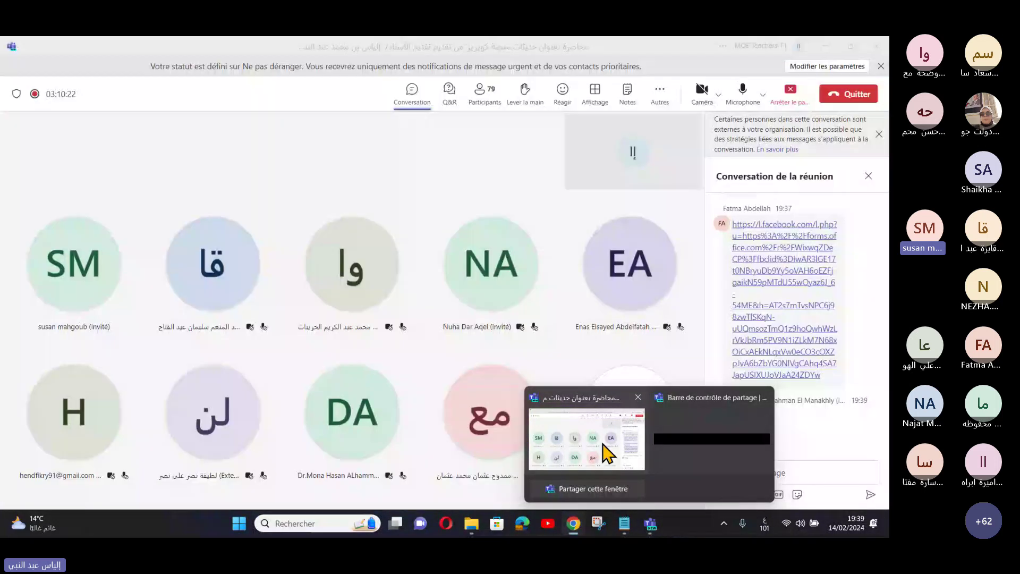
{"action": "left_click", "coordinate": [605, 453]}
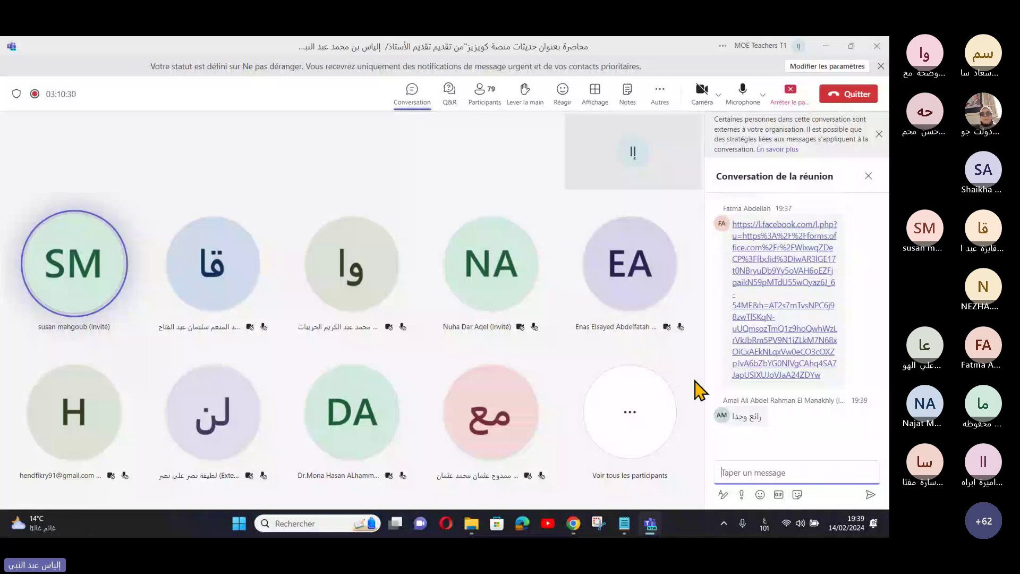
{"action": "mouse_move", "coordinate": [566, 531]}
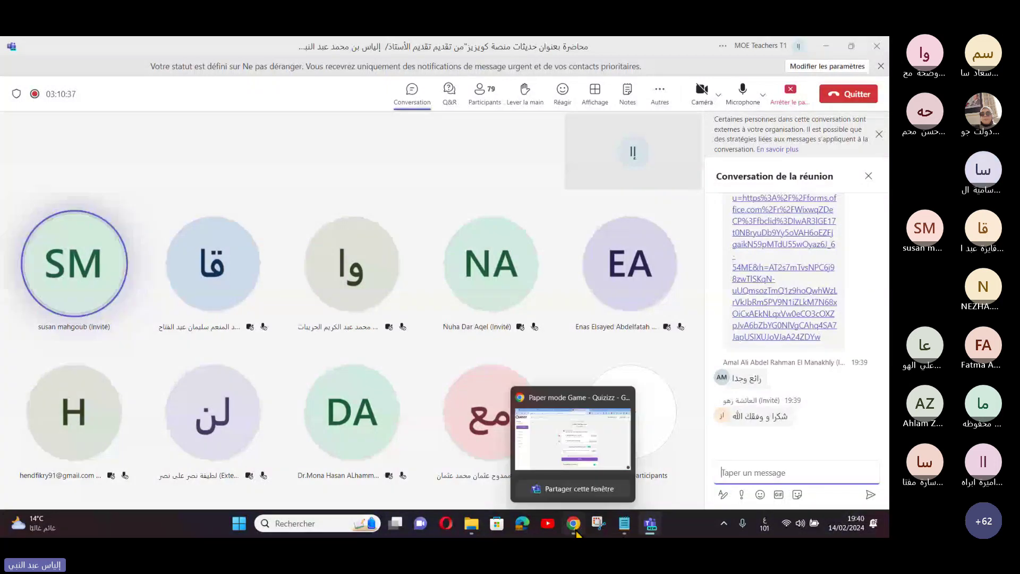
{"action": "left_click", "coordinate": [625, 525]}
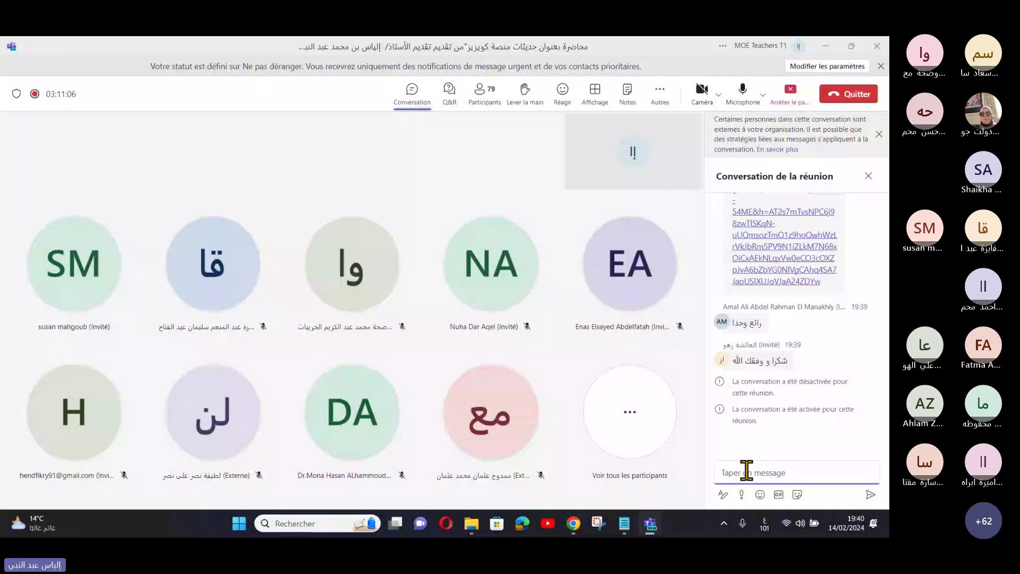
- Copy the presenter's Linktree social media link from the Notepad notes and send it in the Teams meeting conversation
{"action": "key", "text": "alt+Tab"}
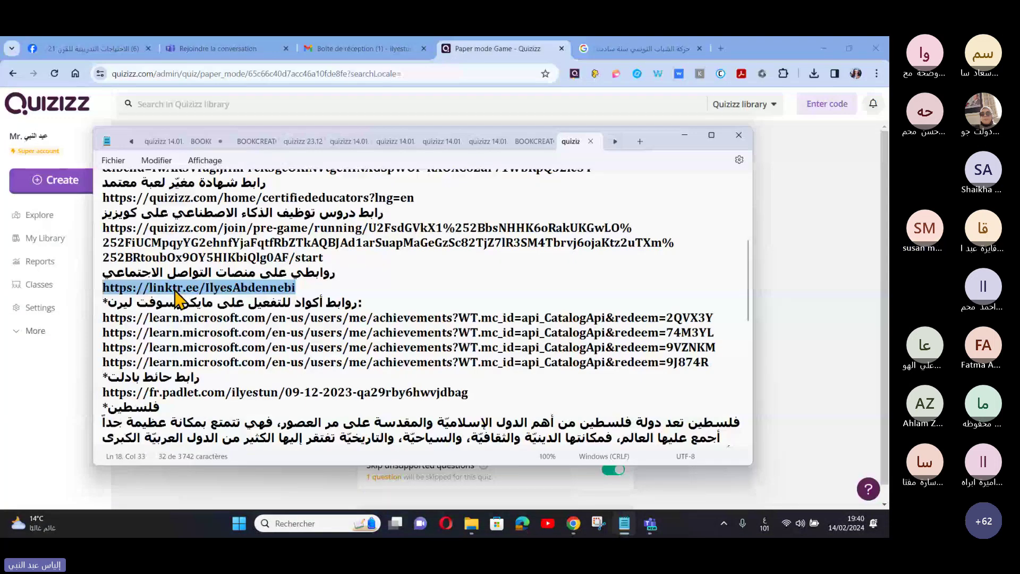
{"action": "right_click", "coordinate": [176, 292]}
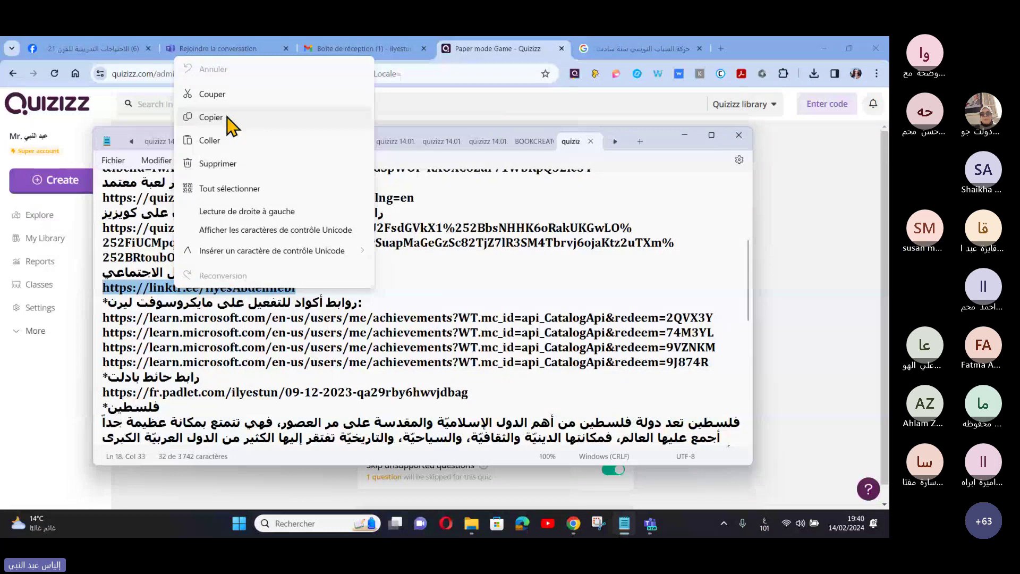
{"action": "left_click", "coordinate": [228, 118]}
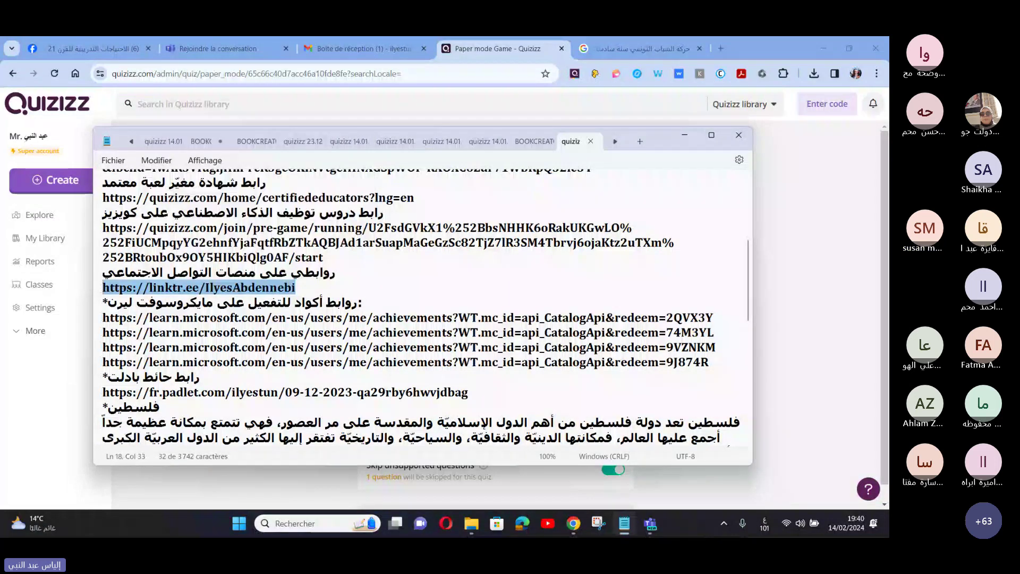
{"action": "key", "text": "alt+Tab"}
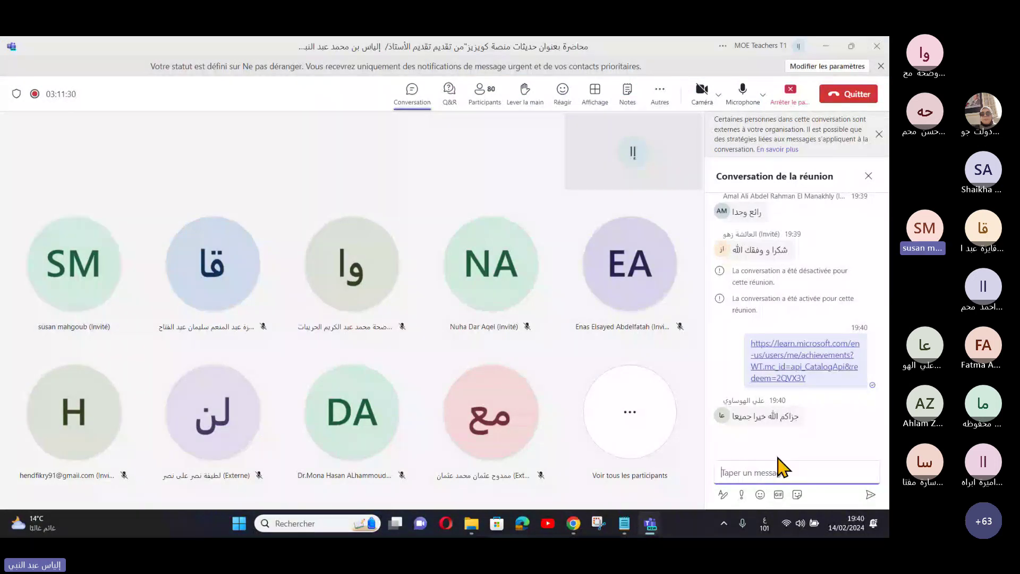
{"action": "type", "text": "https://linktr.ee/IlyesAbdennebi"}
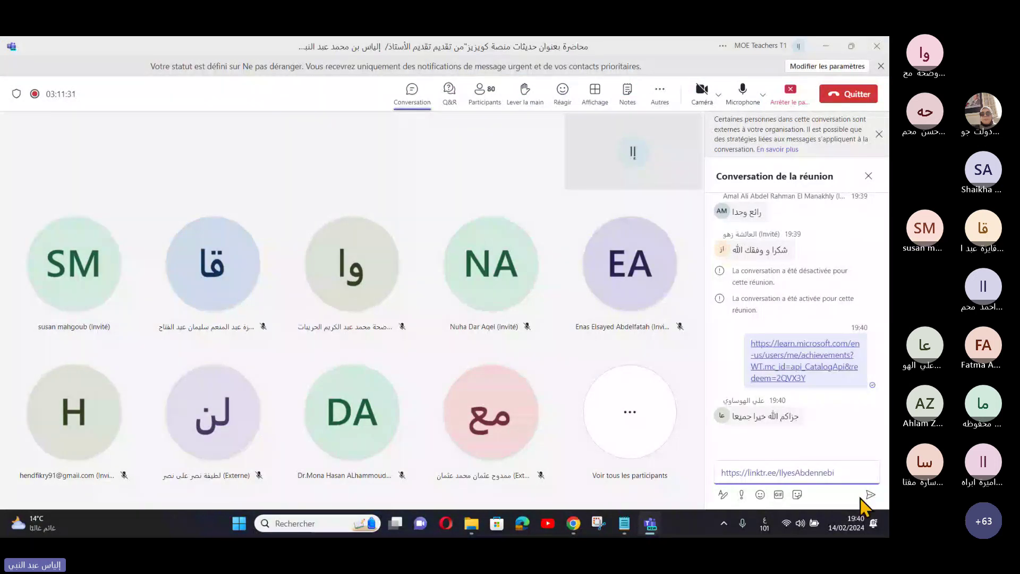
{"action": "left_click", "coordinate": [870, 495]}
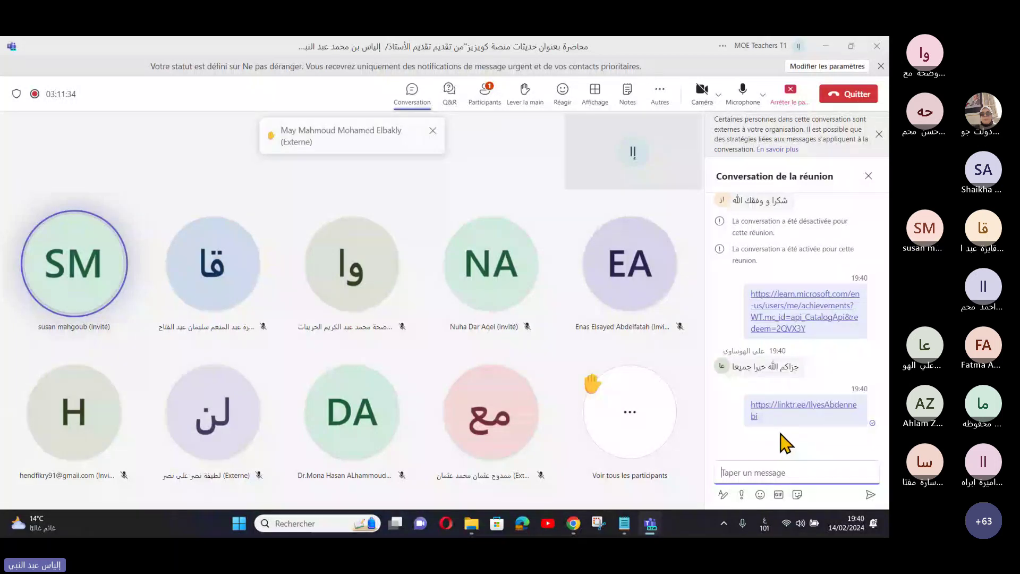
{"action": "mouse_move", "coordinate": [811, 321]}
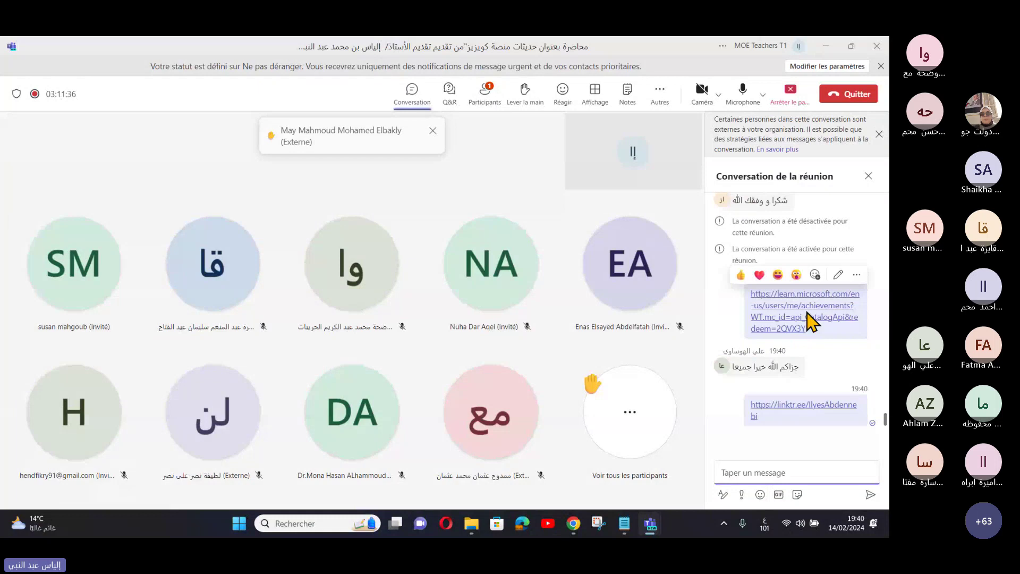